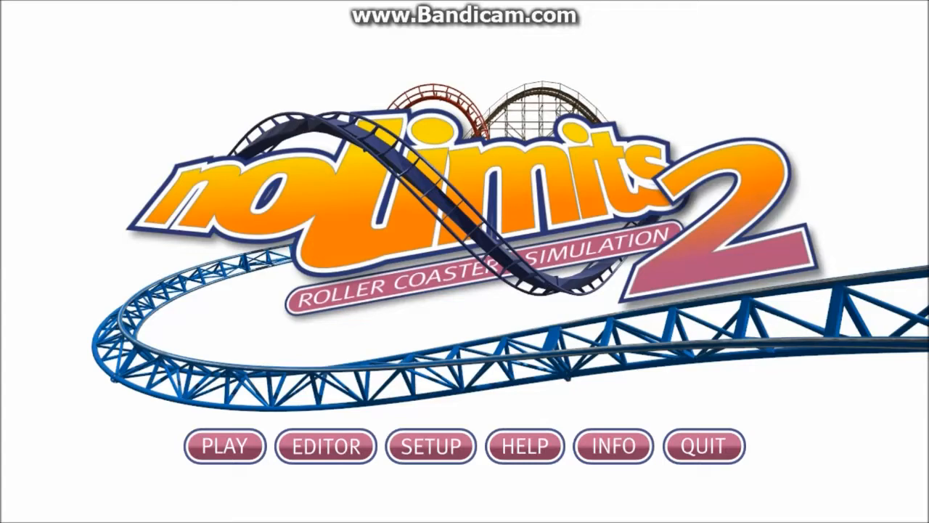
# Enter the editor and start a new park named Tutorial
pyautogui.click(326, 445)
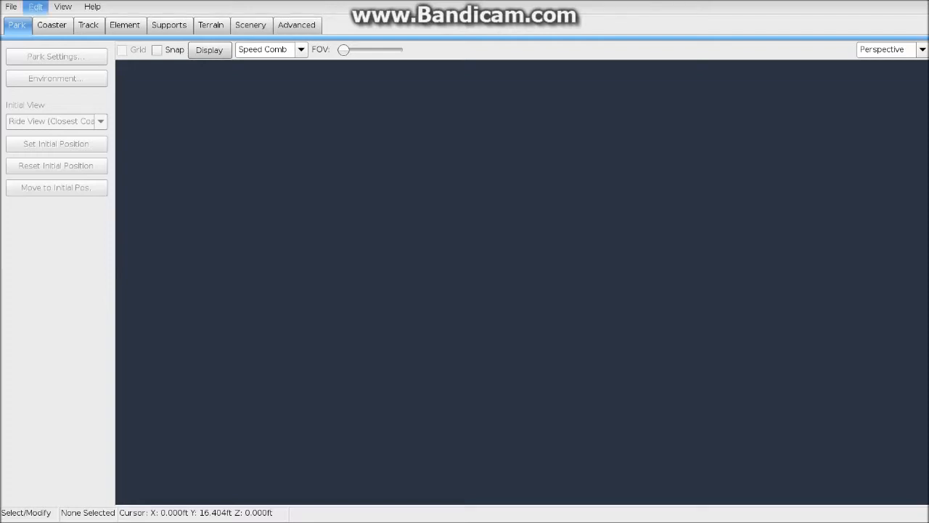
pyautogui.click(35, 6)
pyautogui.moveTo(11, 6)
pyautogui.click(25, 24)
pyautogui.click(11, 7)
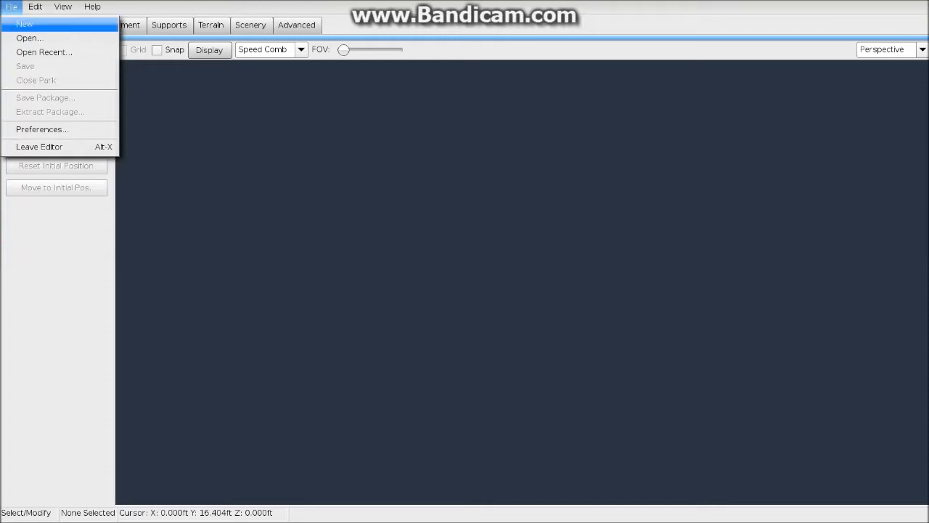
pyautogui.click(26, 24)
pyautogui.moveTo(400, 240); pyautogui.dragTo(365, 240)
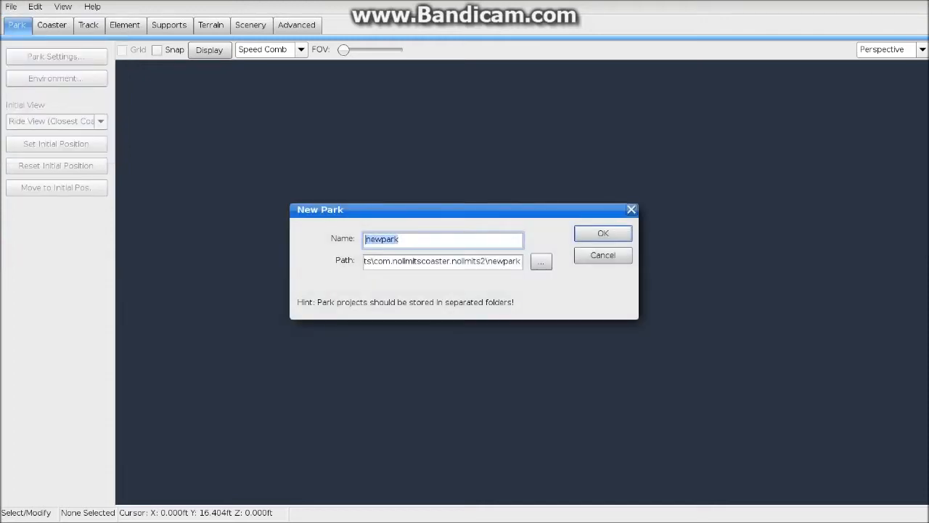
pyautogui.write('Tutorial')
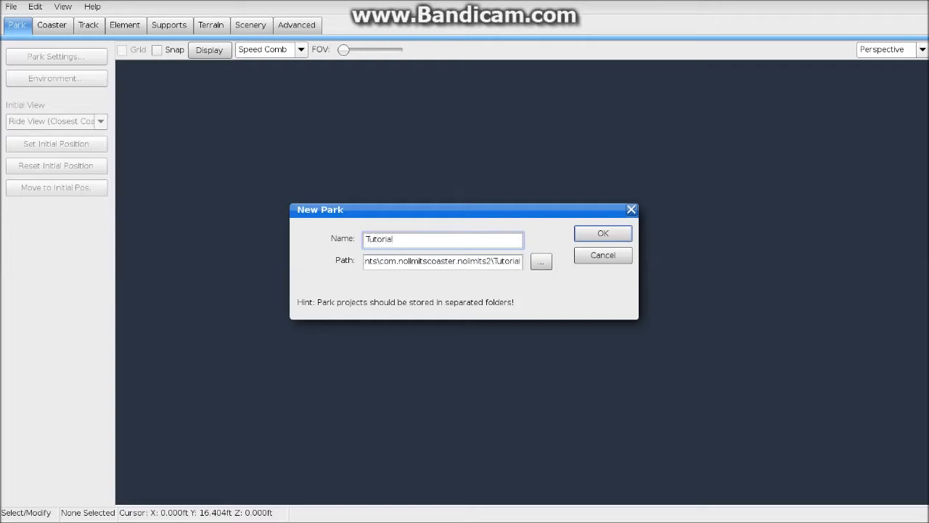
# Browse up through the folders to choose where the new park is stored, and create the park
pyautogui.click(541, 261)
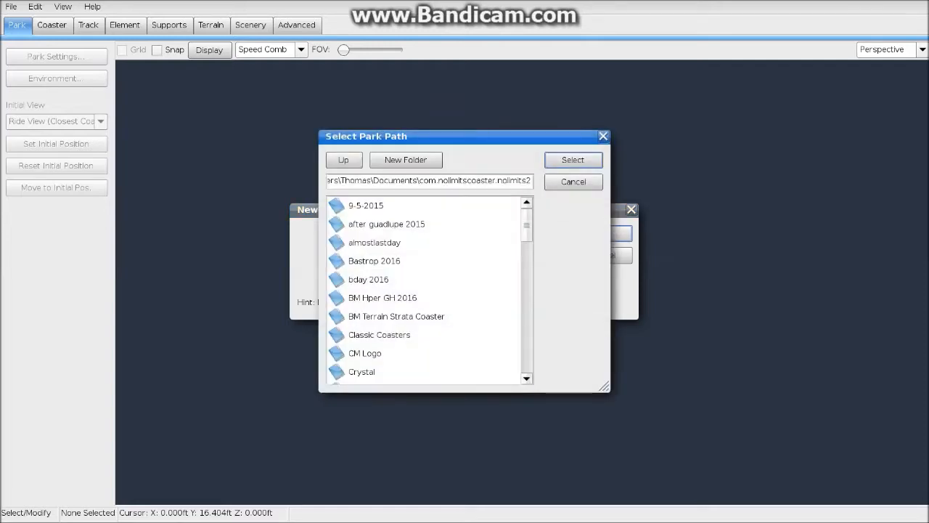
pyautogui.click(344, 160)
pyautogui.click(344, 159)
pyautogui.click(344, 160)
pyautogui.click(345, 160)
pyautogui.click(344, 160)
pyautogui.click(365, 243)
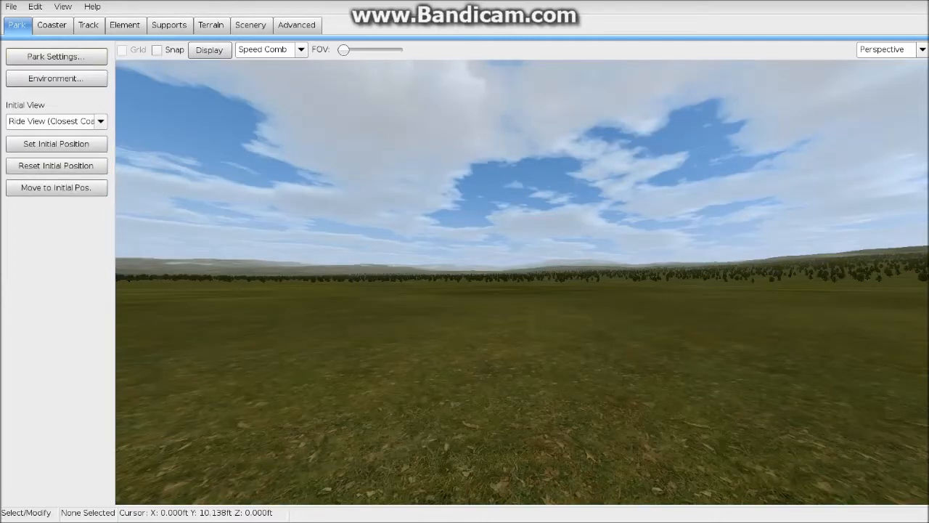
# Create a new coaster named "Wooden tutorial coaster"
pyautogui.click(52, 25)
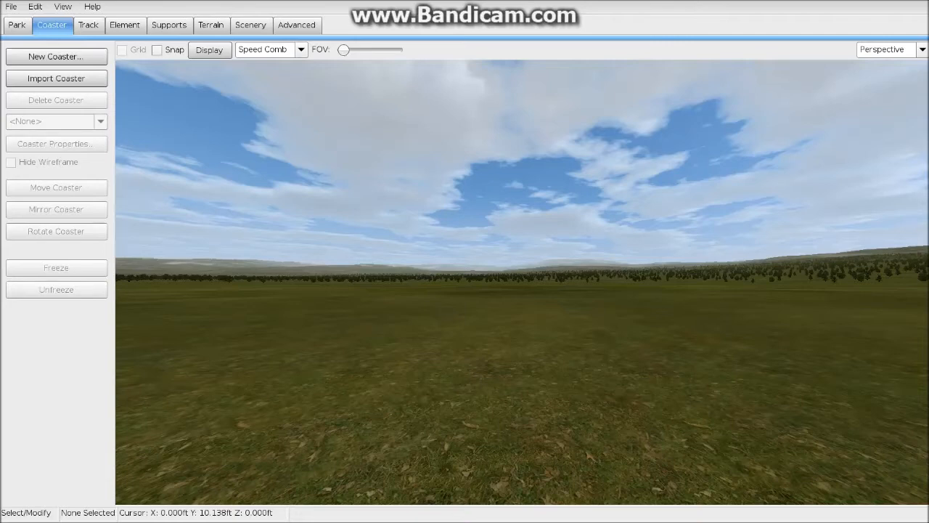
pyautogui.click(55, 56)
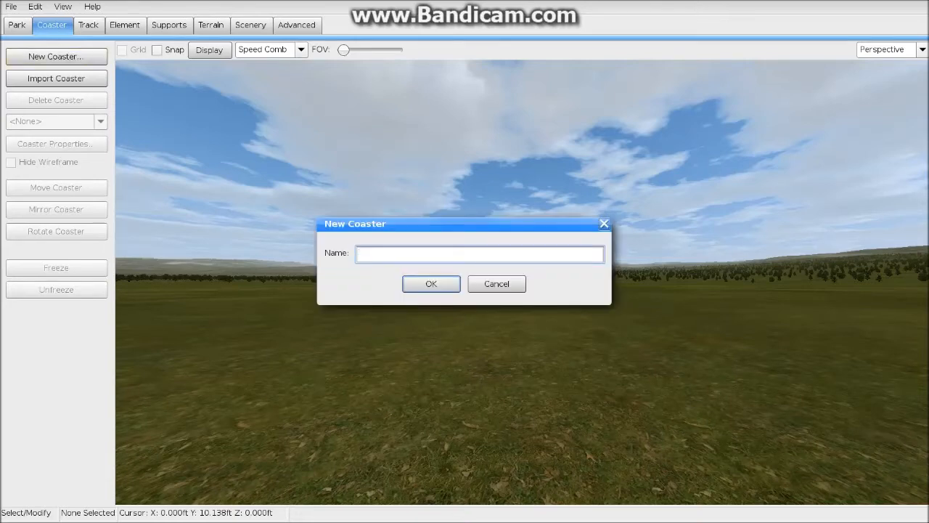
pyautogui.write('Wooden tutorial coaster')
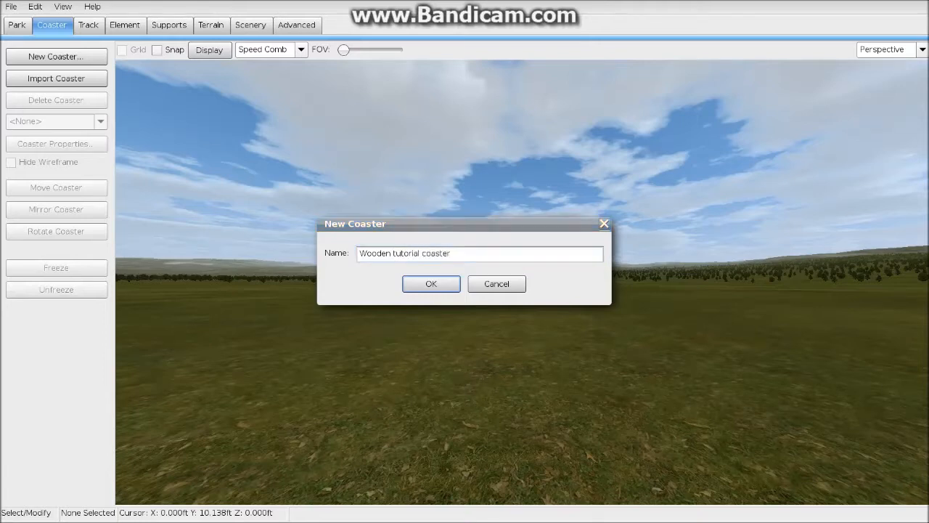
pyautogui.press('Return')
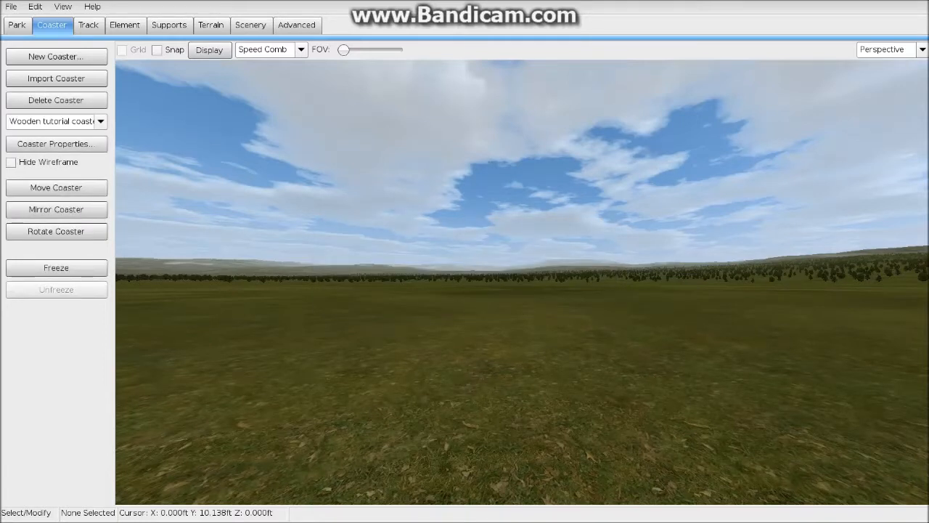
# Set the coaster's style to Wooden Coaster (Classic 4-Seat) in its properties
pyautogui.click(56, 143)
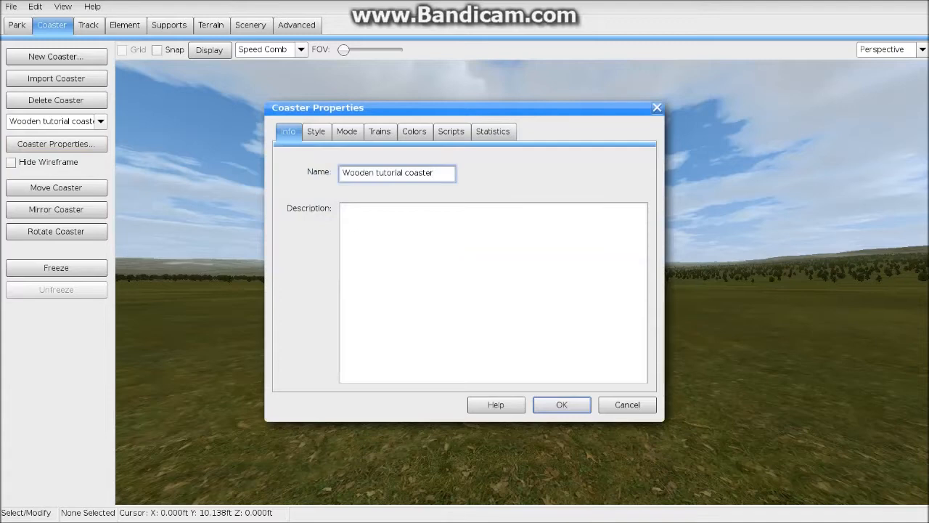
pyautogui.click(316, 132)
pyautogui.scroll(-11, 457, 216)
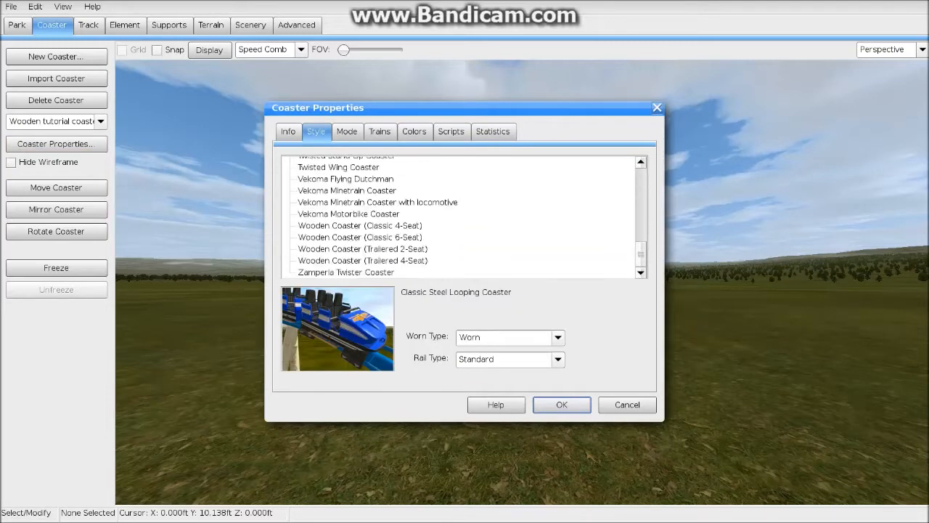
pyautogui.click(361, 226)
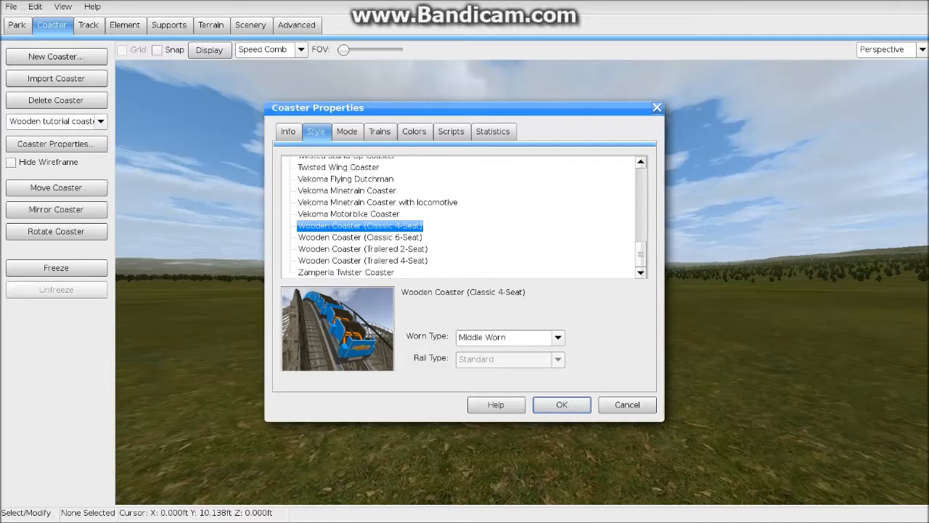
# Review the coaster's mode, train and color settings, keeping 6 cars per train, and apply the properties
pyautogui.click(347, 131)
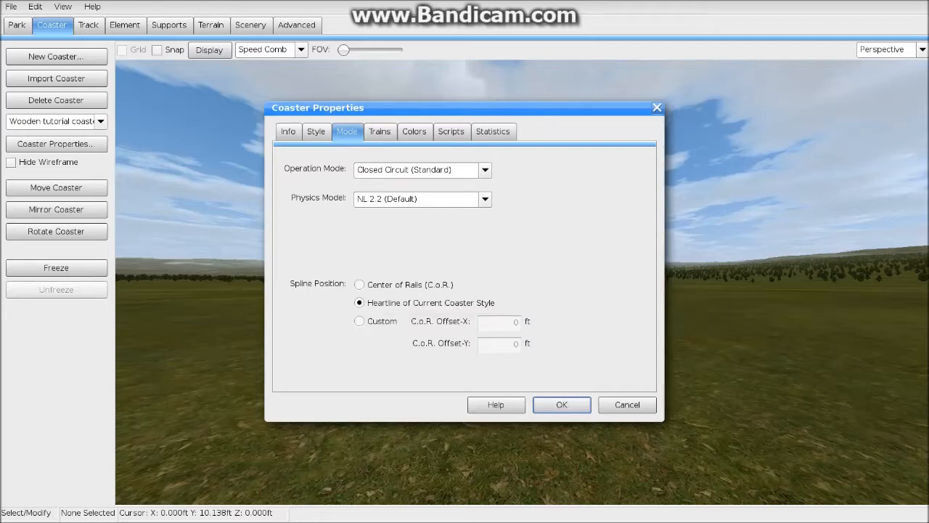
pyautogui.click(379, 132)
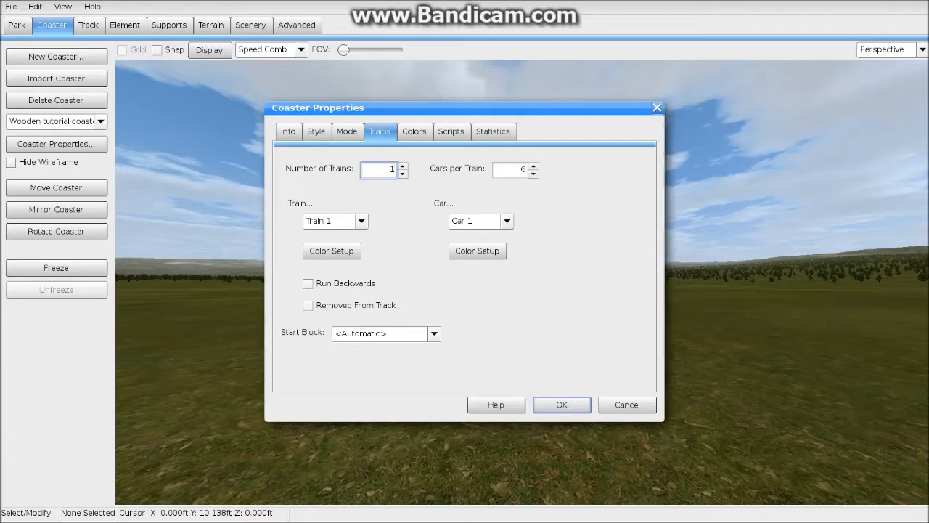
pyautogui.click(534, 165)
pyautogui.click(534, 173)
pyautogui.click(413, 132)
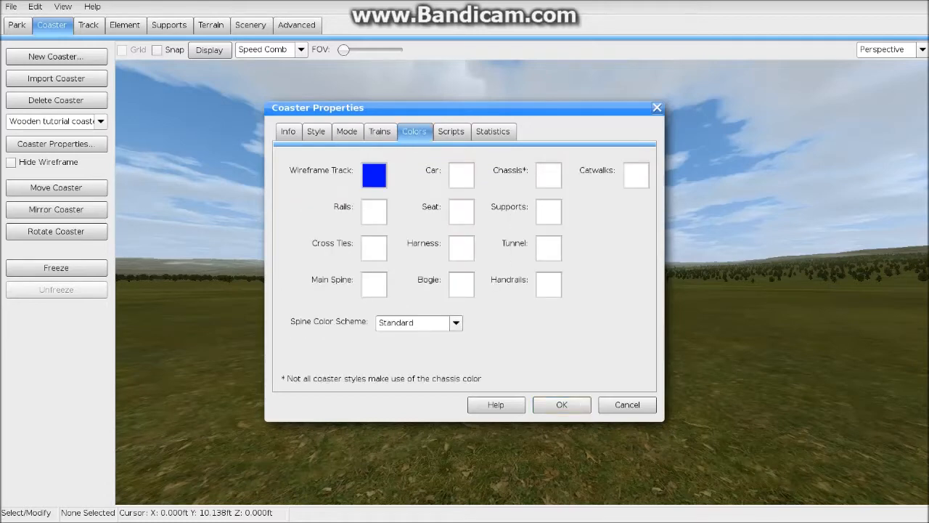
pyautogui.click(561, 405)
# Switch the viewport from Perspective to the Front view
pyautogui.click(892, 49)
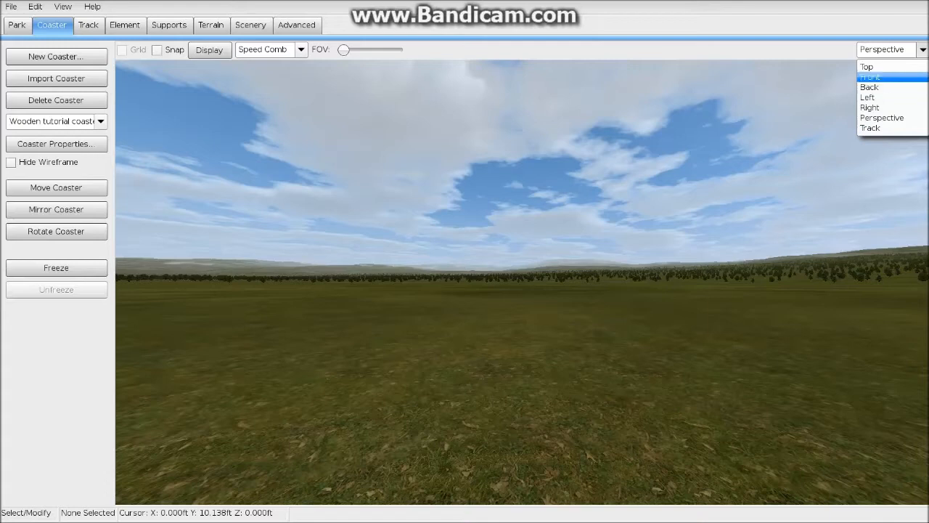
pyautogui.click(869, 77)
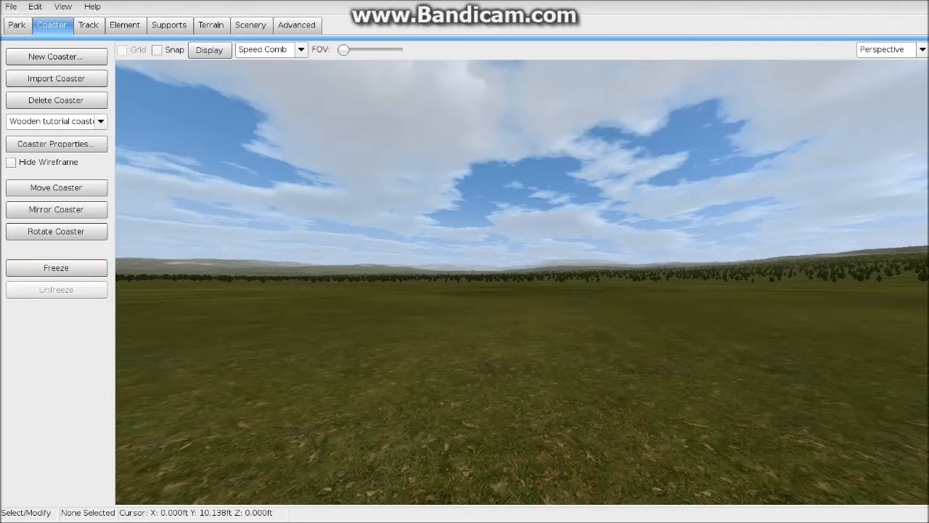
pyautogui.click(922, 49)
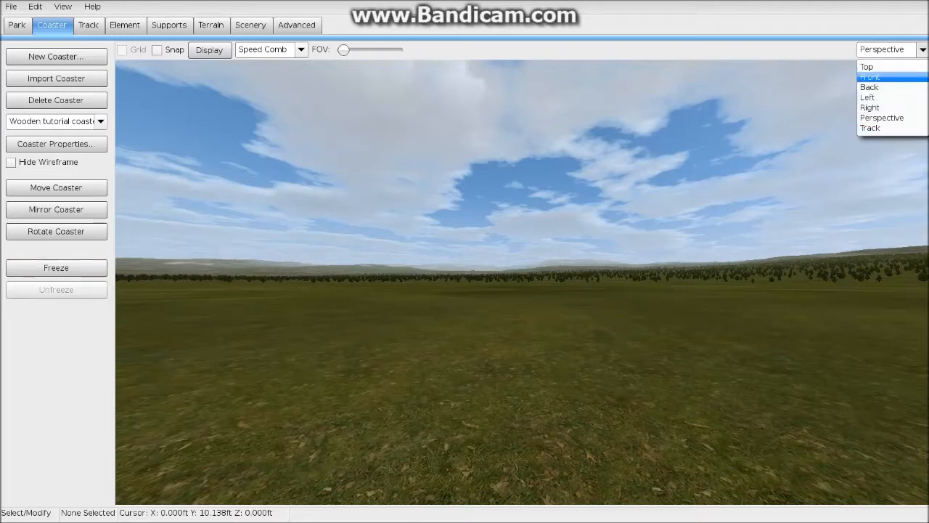
pyautogui.click(870, 76)
pyautogui.scroll(3, 517, 200)
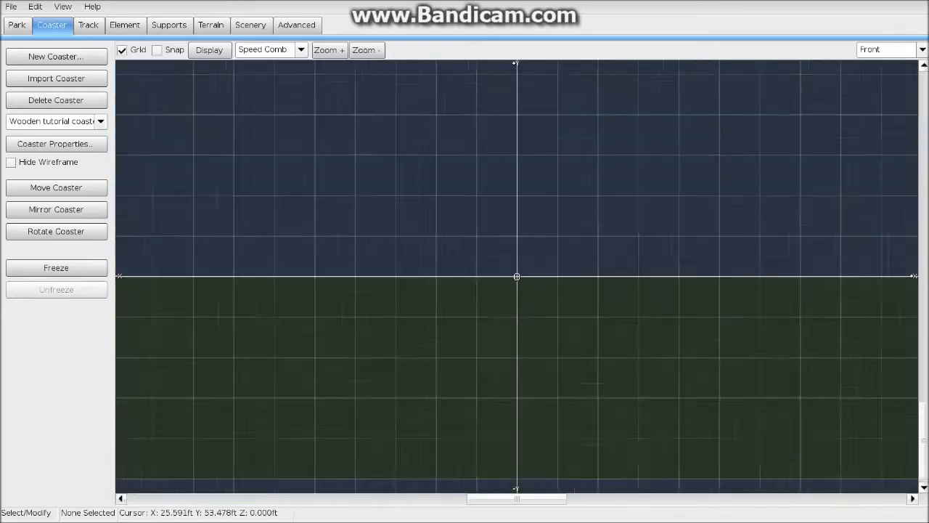
pyautogui.moveTo(572, 499); pyautogui.dragTo(581, 498)
pyautogui.scroll(-5, 555, 206)
pyautogui.scroll(-12, 555, 206)
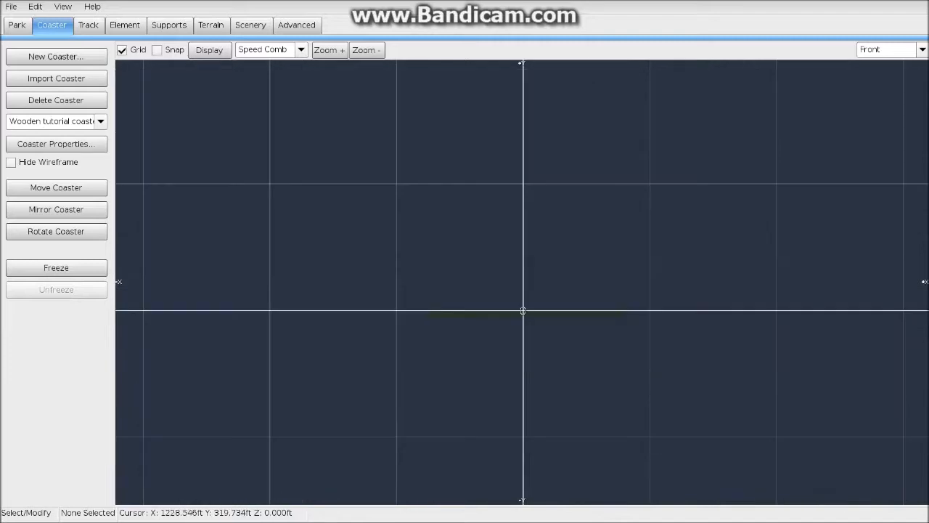
pyautogui.scroll(4, 571, 299)
pyautogui.scroll(5, 572, 299)
pyautogui.moveTo(572, 340); pyautogui.dragTo(568, 276, button='right')
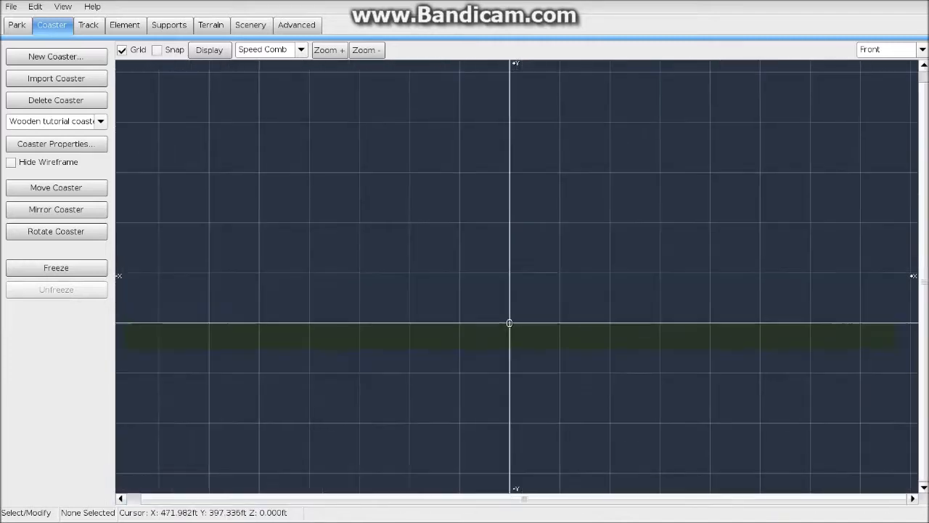
pyautogui.scroll(-3, 540, 225)
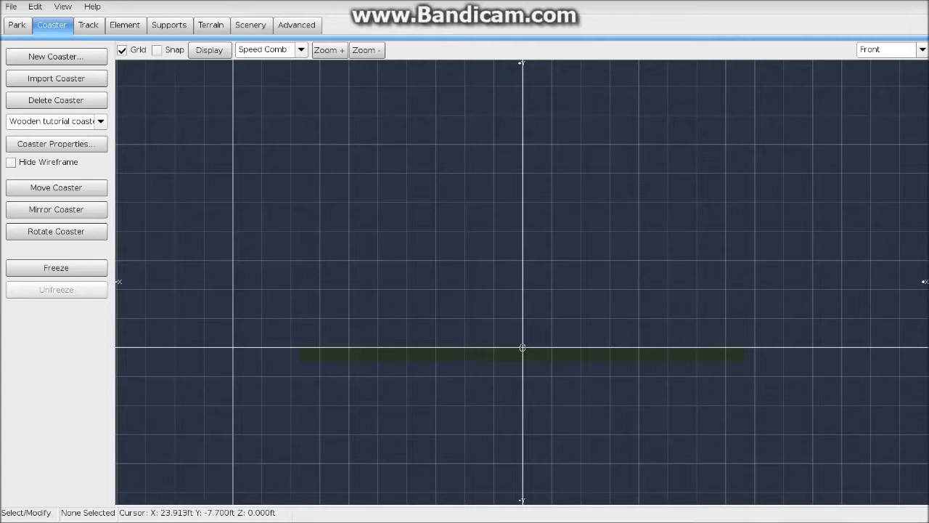
pyautogui.scroll(3, 523, 349)
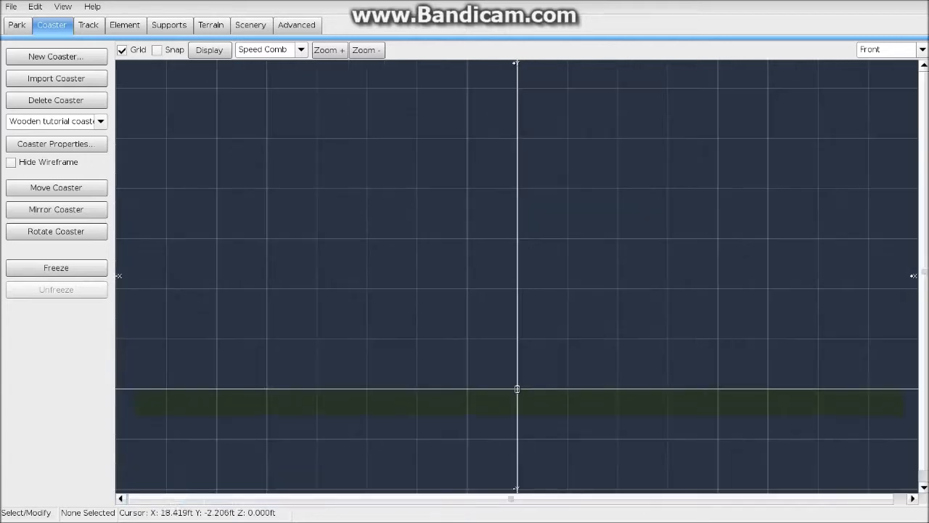
pyautogui.moveTo(520, 348)
pyautogui.mouseDown(button='right')
pyautogui.moveTo(511, 280)
pyautogui.moveTo(510, 345)
pyautogui.mouseUp(button='right')
pyautogui.scroll(4, 508, 348)
pyautogui.moveTo(507, 381); pyautogui.dragTo(489, 310, button='right')
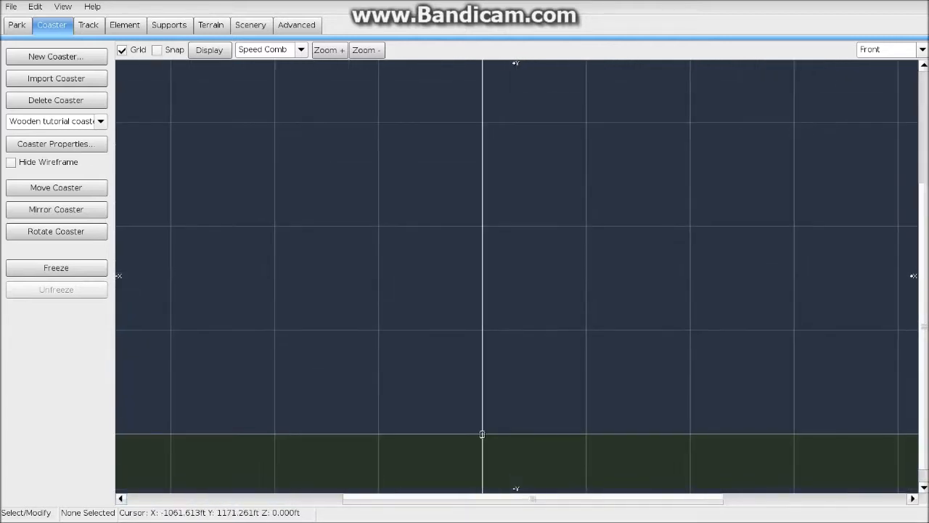
# Draw a long, slightly descending trial track segment above the ground, ending at about X 329.5 ft, Y 164.7 ft
pyautogui.click(87, 25)
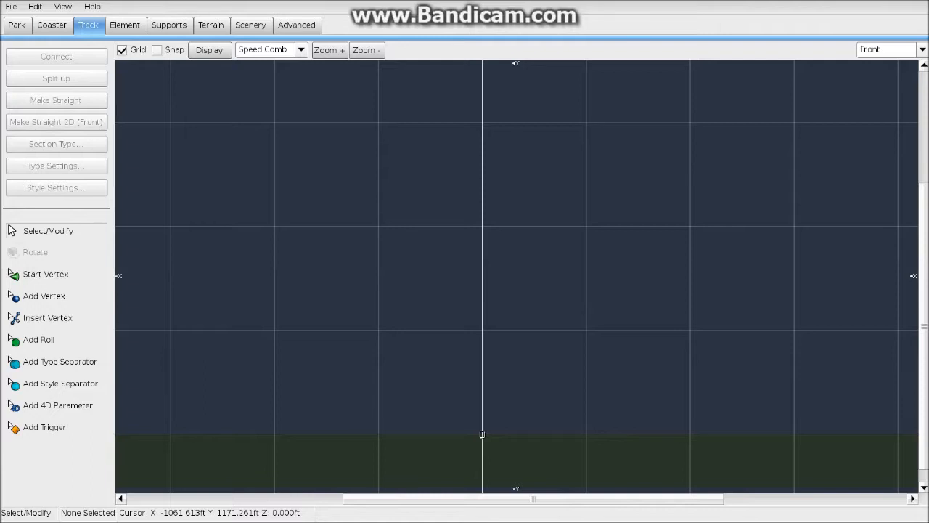
pyautogui.click(45, 274)
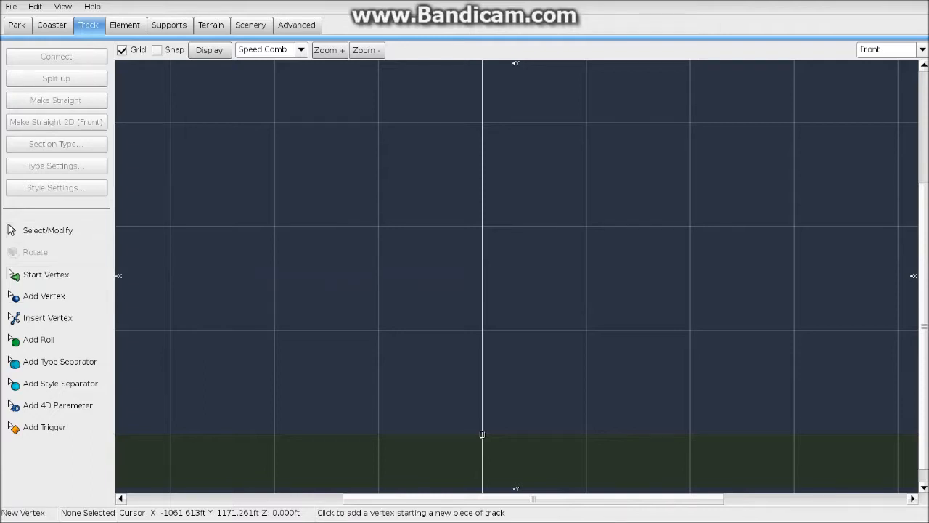
pyautogui.scroll(3, 482, 434)
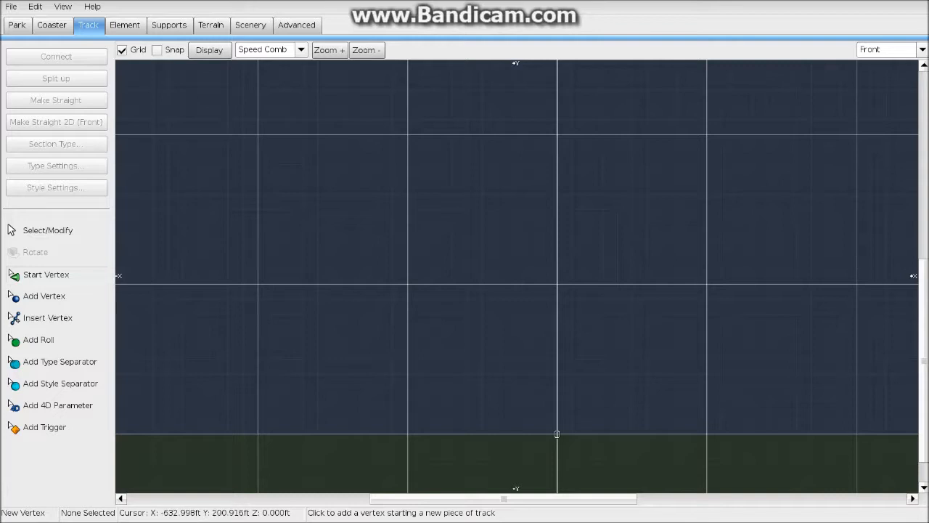
pyautogui.click(259, 339)
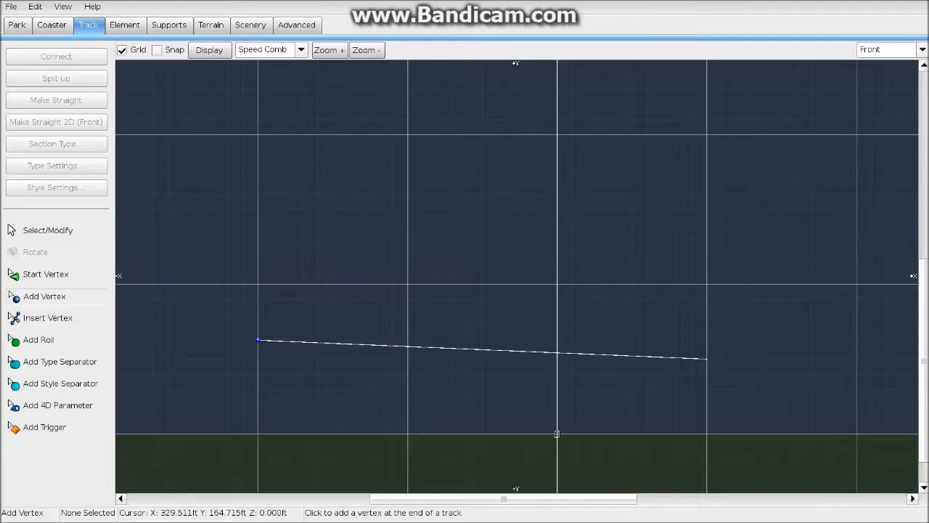
pyautogui.click(707, 358)
# Select the whole trial track segment with both its vertices and delete it
pyautogui.scroll(2, 510, 364)
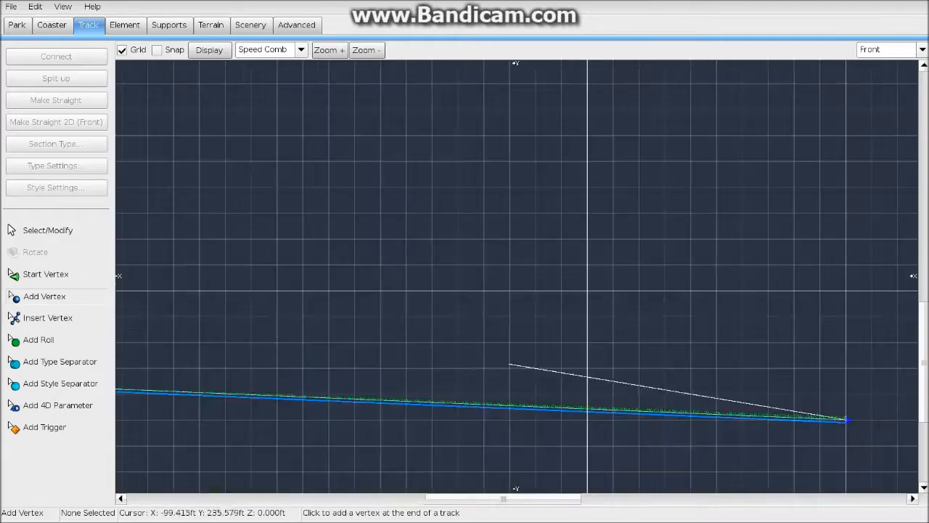
pyautogui.moveTo(471, 368); pyautogui.dragTo(480, 345, button='right')
pyautogui.scroll(3, 399, 370)
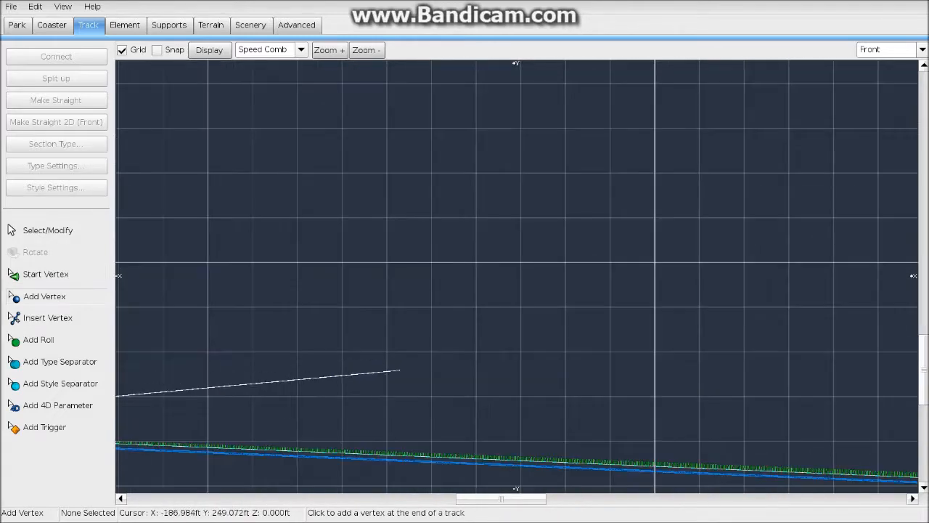
pyautogui.scroll(2, 398, 372)
pyautogui.moveTo(360, 426); pyautogui.dragTo(298, 285, button='right')
pyautogui.scroll(-13, 312, 279)
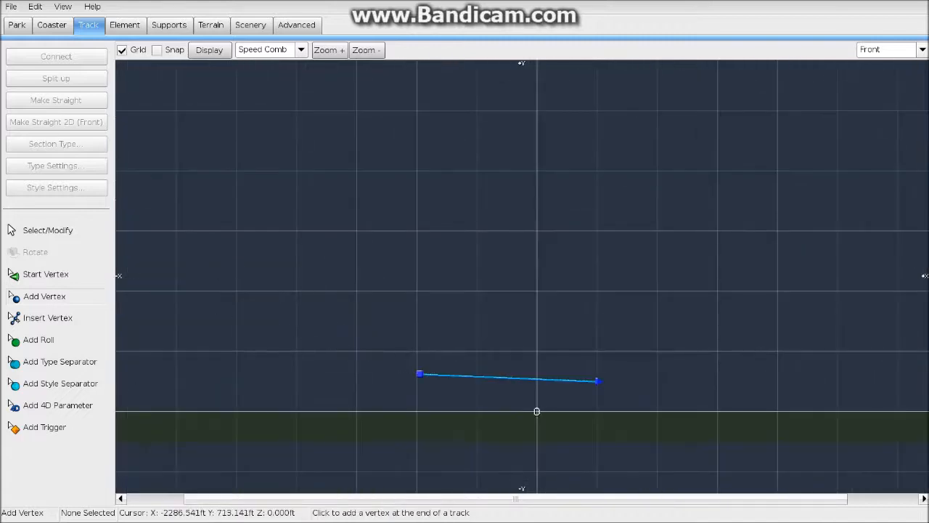
pyautogui.click(48, 230)
pyautogui.moveTo(259, 298); pyautogui.dragTo(603, 460)
pyautogui.press('Delete')
pyautogui.scroll(1, 603, 460)
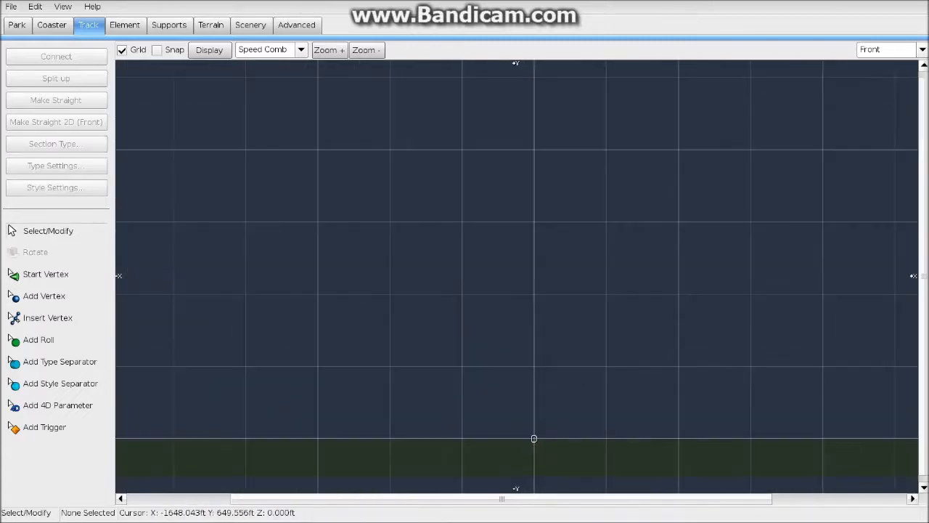
pyautogui.scroll(3, 599, 454)
pyautogui.moveTo(594, 443); pyautogui.dragTo(520, 234, button='right')
pyautogui.scroll(4, 520, 235)
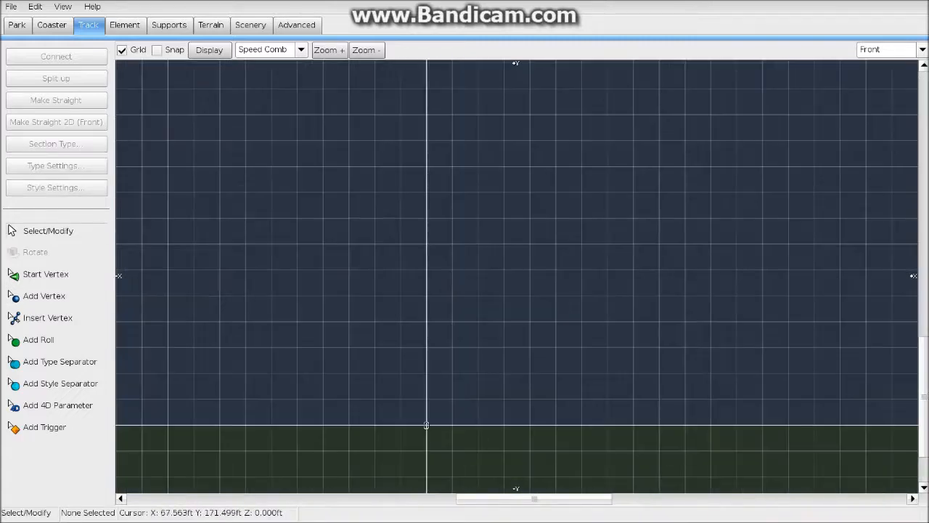
pyautogui.scroll(4, 505, 290)
pyautogui.scroll(-9, 495, 286)
pyautogui.moveTo(470, 212); pyautogui.dragTo(497, 239, button='right')
pyautogui.scroll(4, 499, 251)
pyautogui.moveTo(506, 338); pyautogui.dragTo(518, 166, button='right')
pyautogui.scroll(4, 539, 275)
pyautogui.scroll(4, 539, 275)
pyautogui.moveTo(462, 333); pyautogui.dragTo(596, 144, button='right')
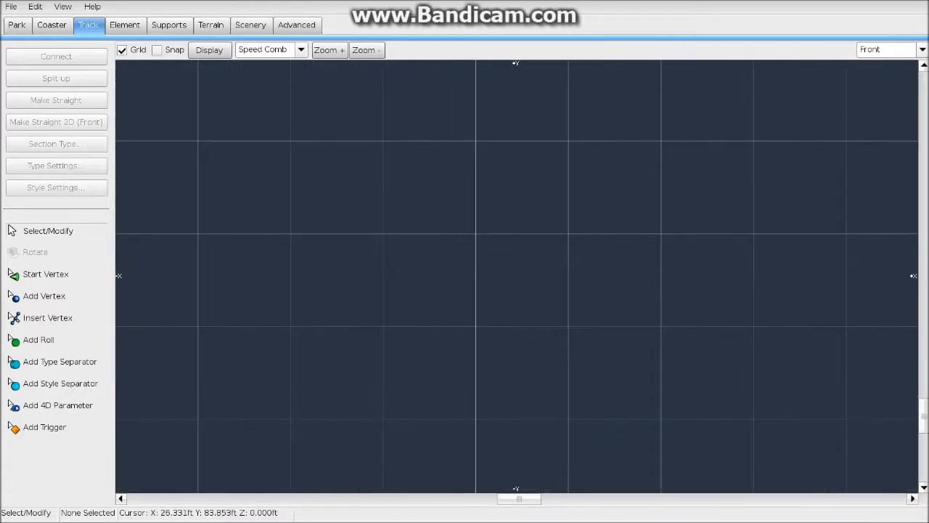
# Draw a slightly descending two-vertex track segment just above the ground, reaching one major grid line to either side of the origin
pyautogui.moveTo(550, 367); pyautogui.dragTo(577, 114, button='right')
pyautogui.scroll(5, 592, 218)
pyautogui.scroll(4, 565, 318)
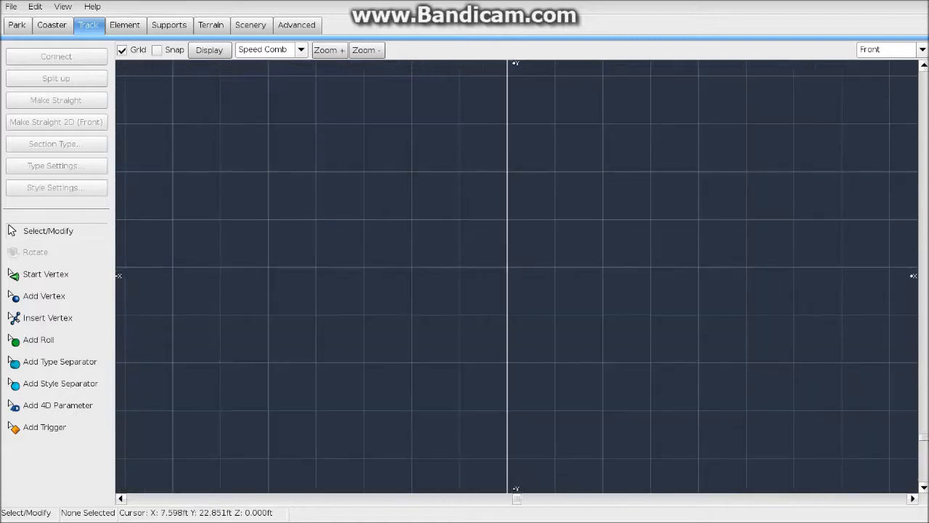
pyautogui.scroll(-10, 565, 319)
pyautogui.scroll(3, 604, 249)
pyautogui.moveTo(617, 294); pyautogui.dragTo(589, 293, button='right')
pyautogui.scroll(2, 589, 292)
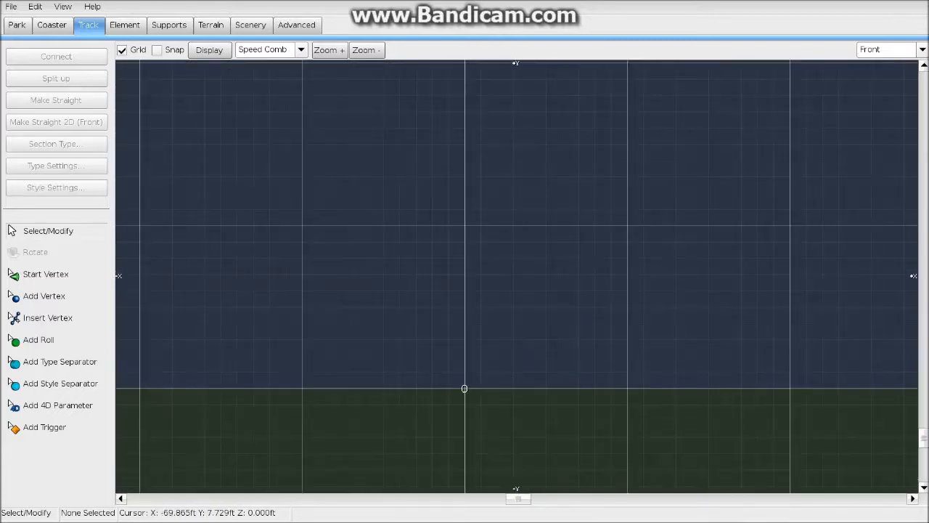
pyautogui.click(43, 296)
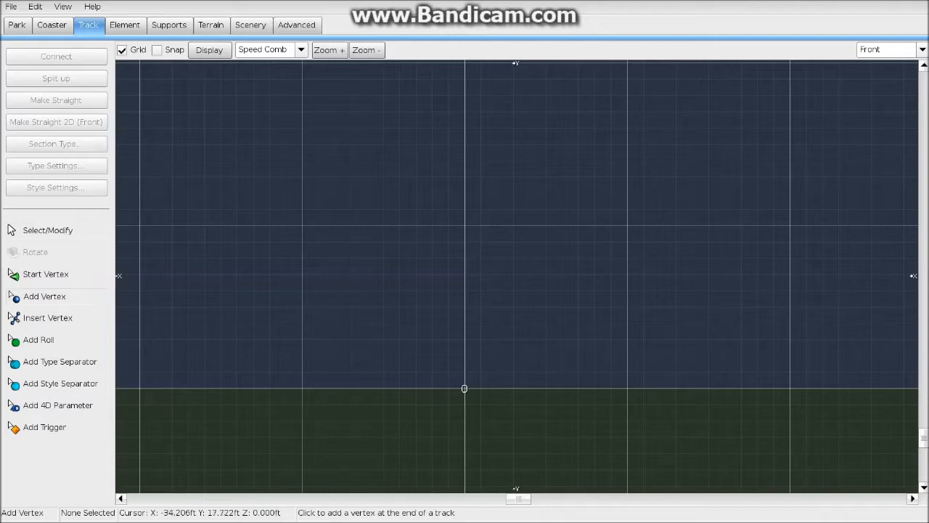
pyautogui.click(302, 302)
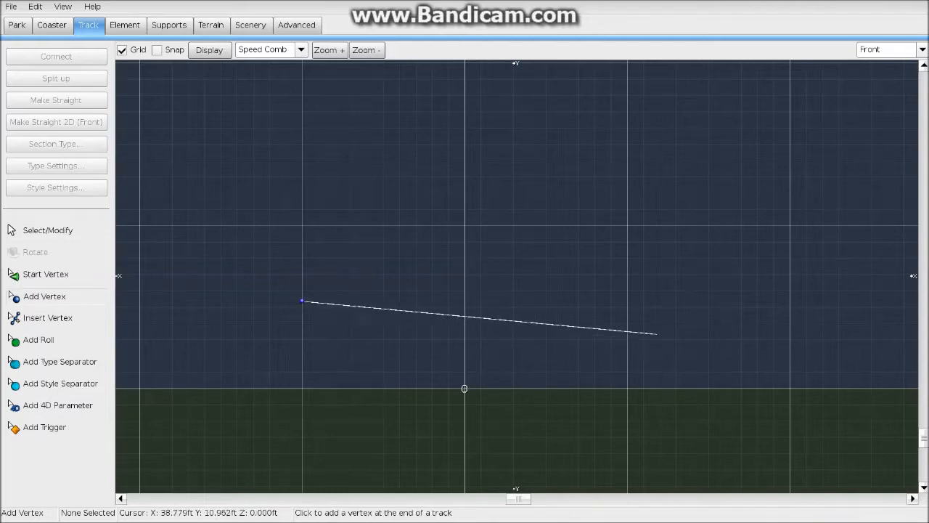
pyautogui.click(627, 323)
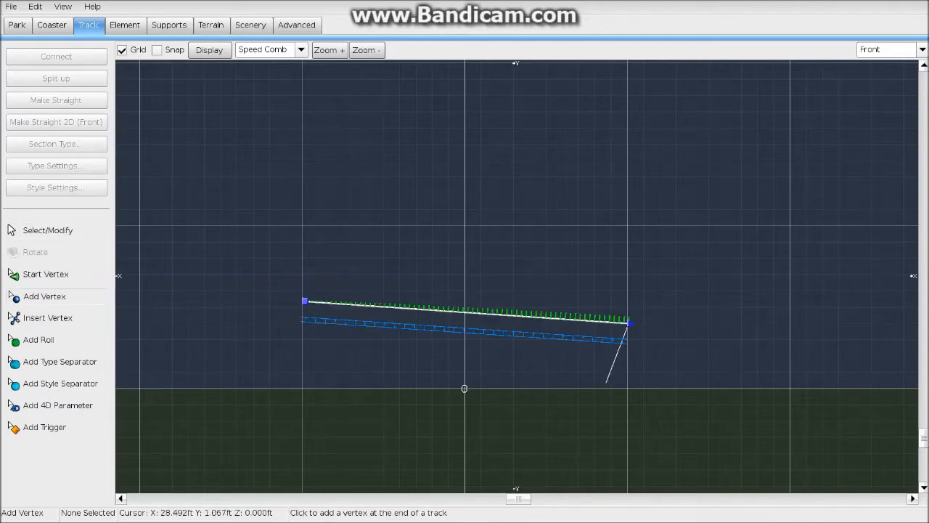
pyautogui.click(48, 230)
# Move the segment's start and end vertices one major grid line farther outward, making the track about 132 ft long
pyautogui.moveTo(174, 283); pyautogui.dragTo(239, 292, button='right')
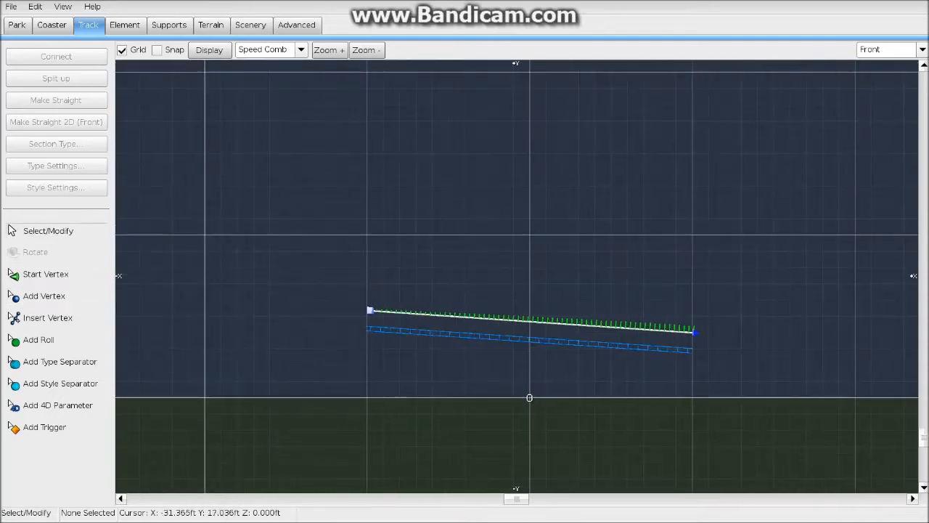
pyautogui.moveTo(367, 310); pyautogui.dragTo(202, 283)
pyautogui.moveTo(525, 347); pyautogui.dragTo(374, 326, button='right')
pyautogui.moveTo(545, 311); pyautogui.dragTo(703, 311)
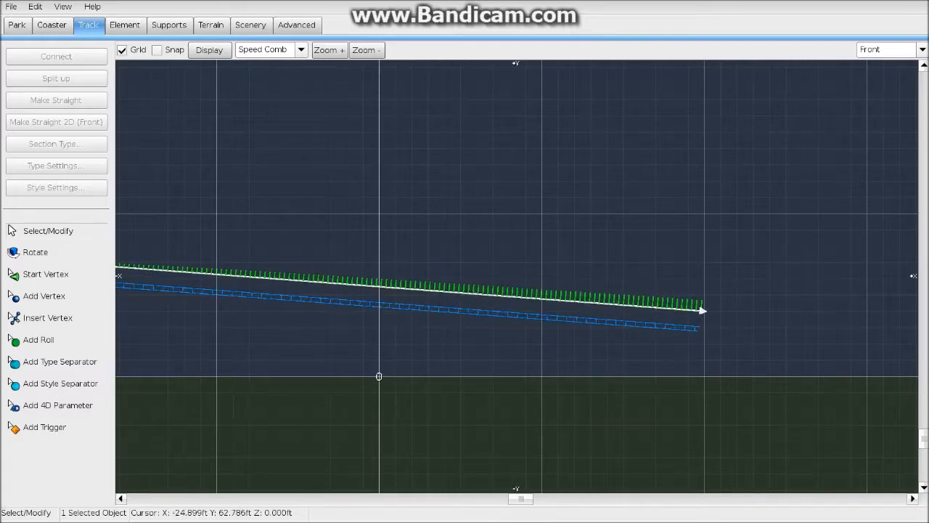
# Try the G-Force Comb and Radius Comb Single overlays on the track, and set the comb display to None
pyautogui.click(264, 51)
pyautogui.click(579, 262)
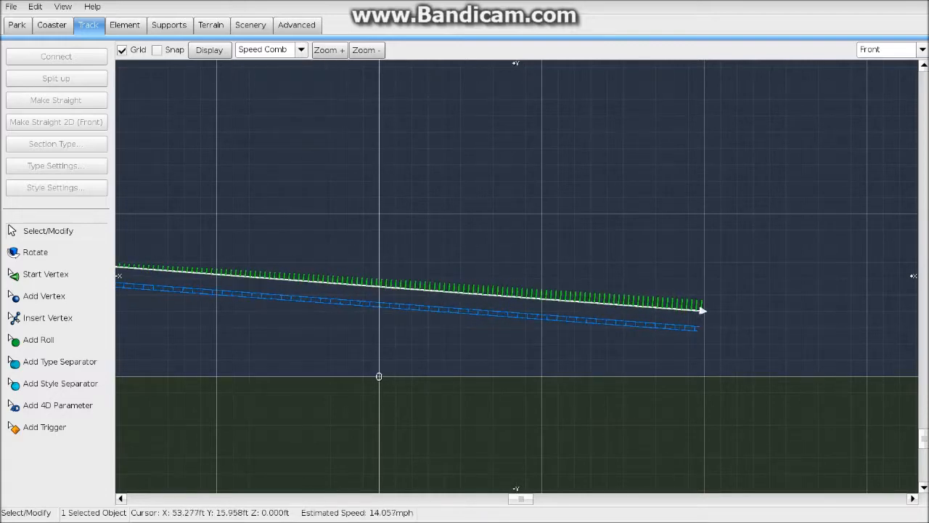
pyautogui.click(301, 49)
pyautogui.click(265, 128)
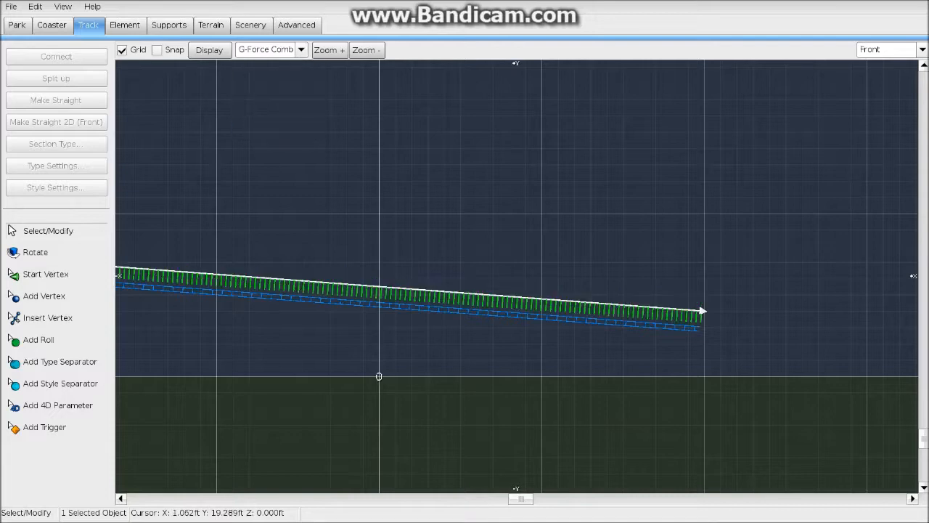
pyautogui.click(302, 50)
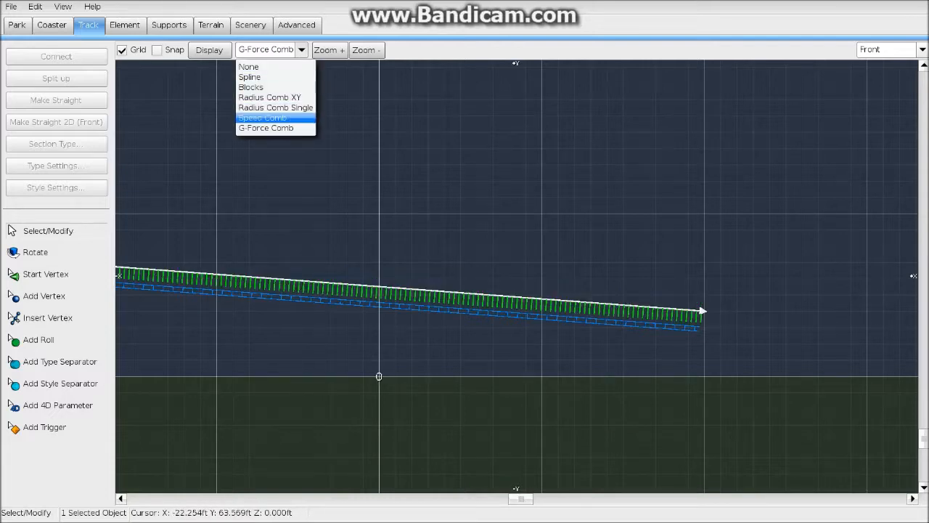
pyautogui.click(276, 107)
pyautogui.click(301, 49)
pyautogui.click(249, 66)
pyautogui.click(394, 215)
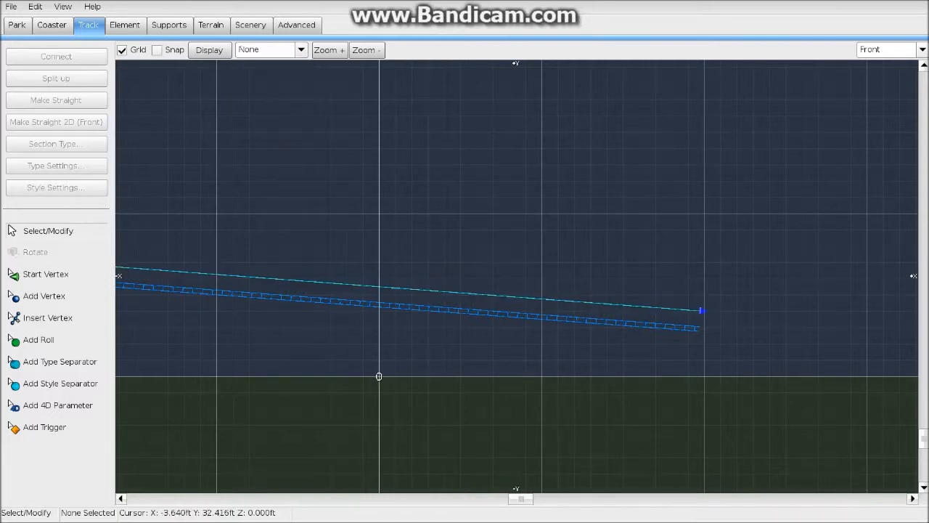
# Insert three evenly spaced vertices between the track's ends and align all five vertices with Make Straight 2D (Front)
pyautogui.moveTo(403, 239); pyautogui.dragTo(474, 215, button='right')
pyautogui.scroll(-2, 621, 247)
pyautogui.moveTo(696, 283); pyautogui.dragTo(701, 269)
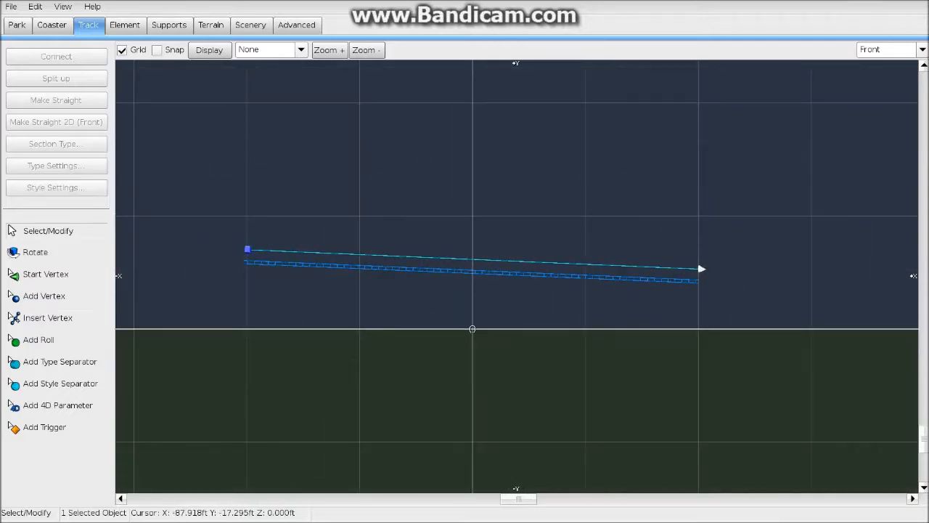
pyautogui.click(47, 317)
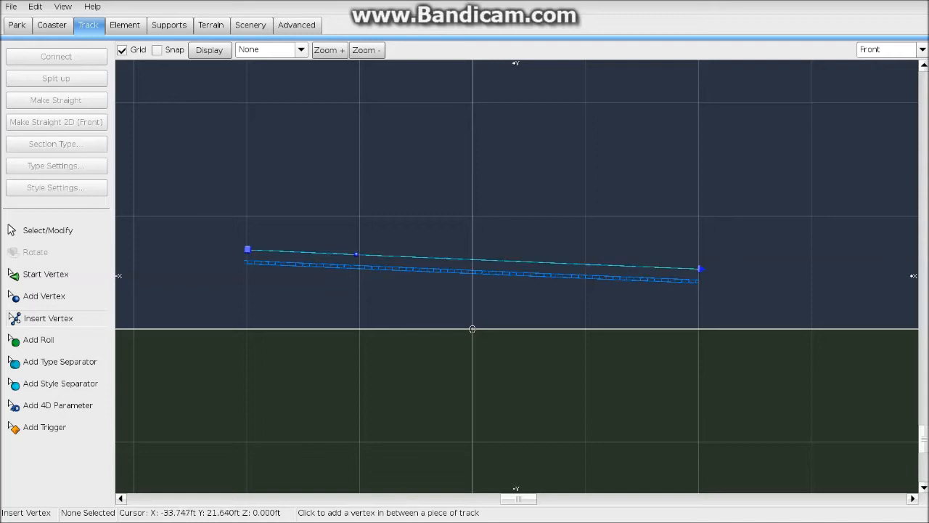
pyautogui.click(470, 257)
pyautogui.click(581, 263)
pyautogui.click(48, 230)
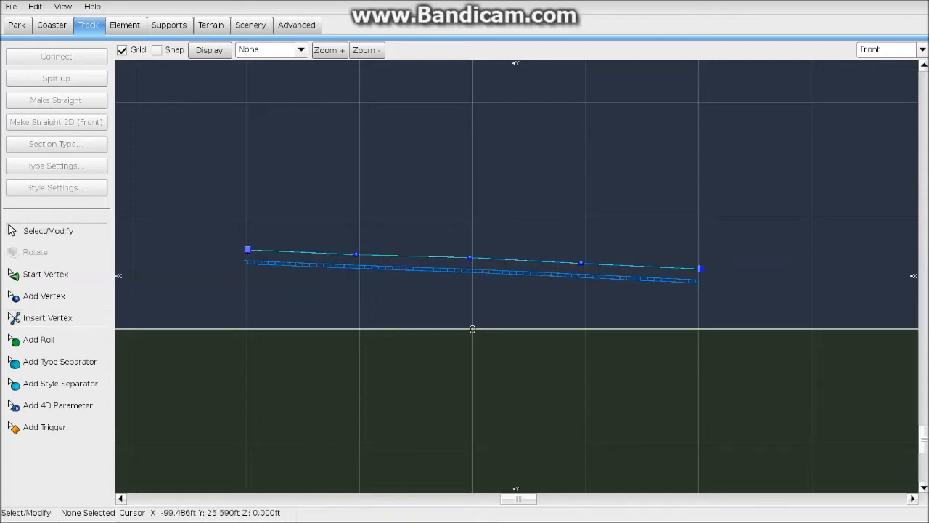
pyautogui.moveTo(179, 189); pyautogui.dragTo(700, 384)
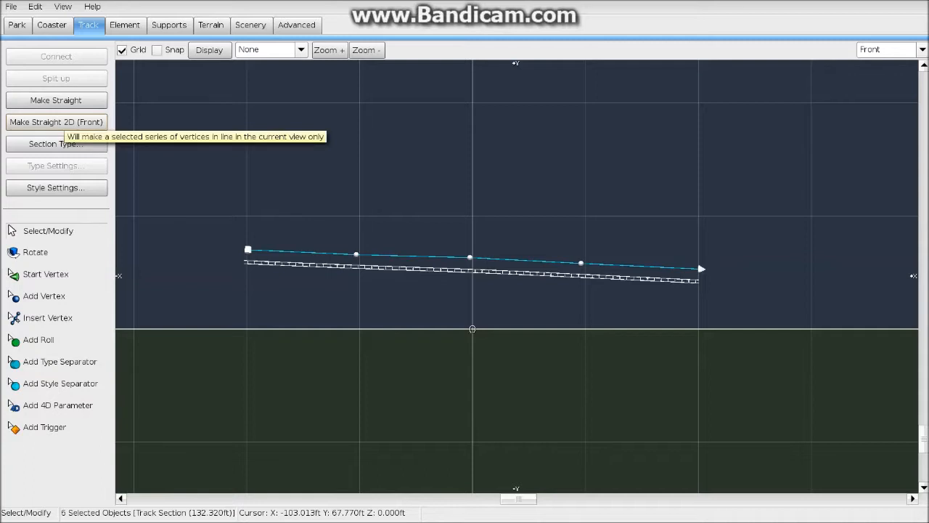
pyautogui.click(56, 122)
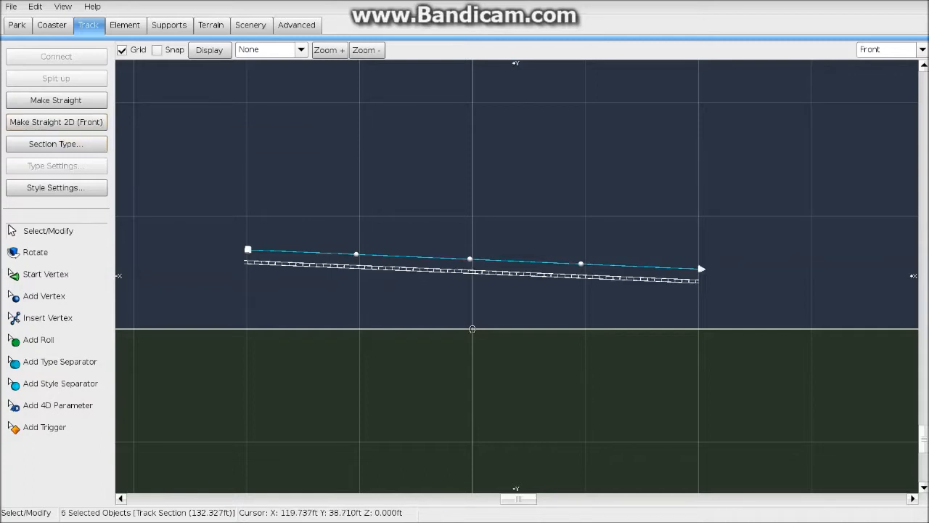
# Switch the viewport to the Top view and select the vertex at the track's far end
pyautogui.click(889, 49)
pyautogui.click(871, 68)
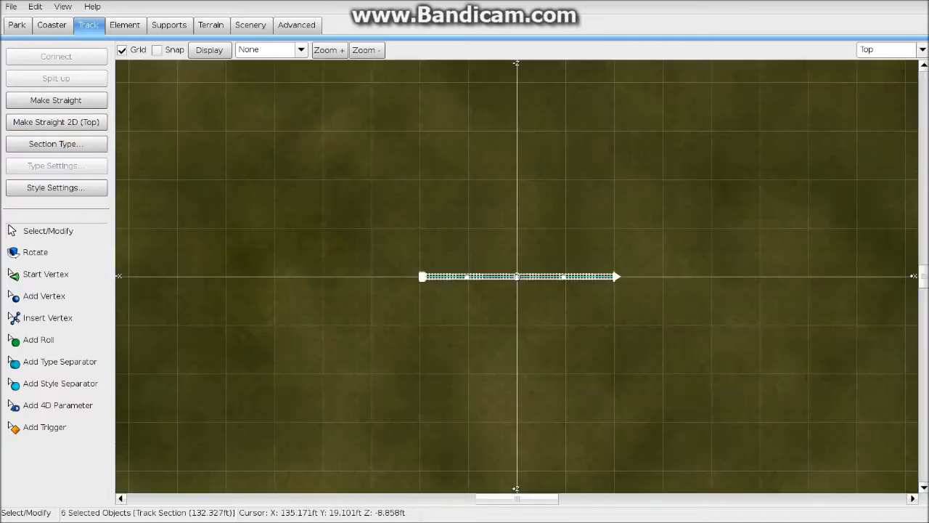
pyautogui.click(922, 49)
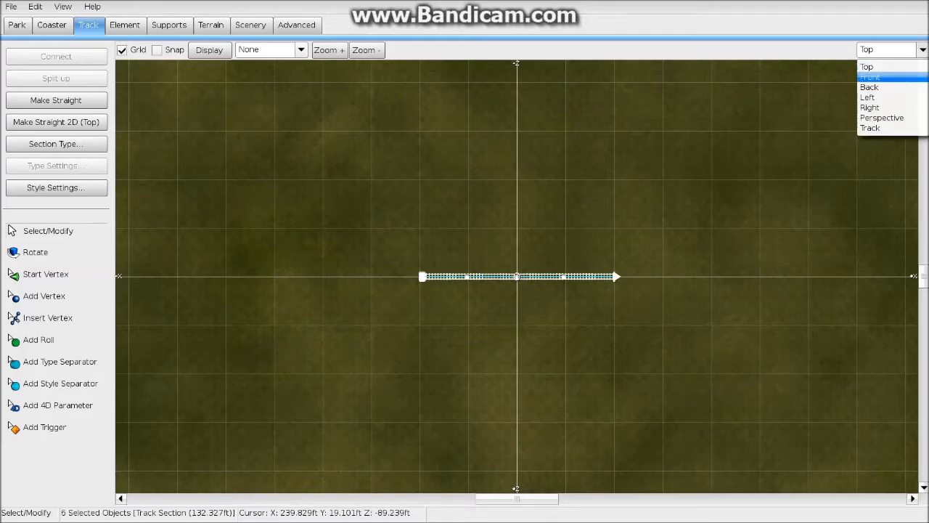
pyautogui.click(871, 67)
pyautogui.click(820, 273)
pyautogui.scroll(1, 820, 275)
pyautogui.moveTo(707, 277); pyautogui.dragTo(514, 284, button='right')
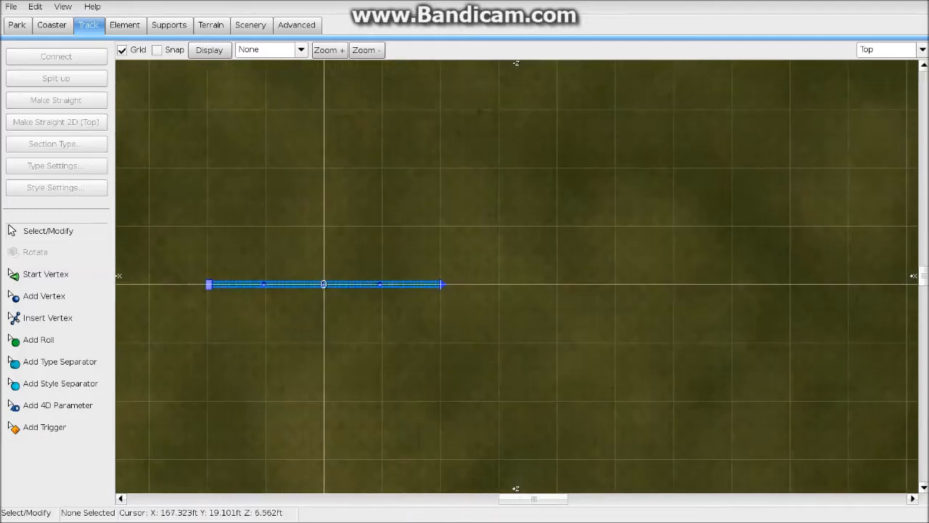
pyautogui.scroll(2, 515, 286)
pyautogui.click(408, 289)
pyautogui.scroll(1, 517, 277)
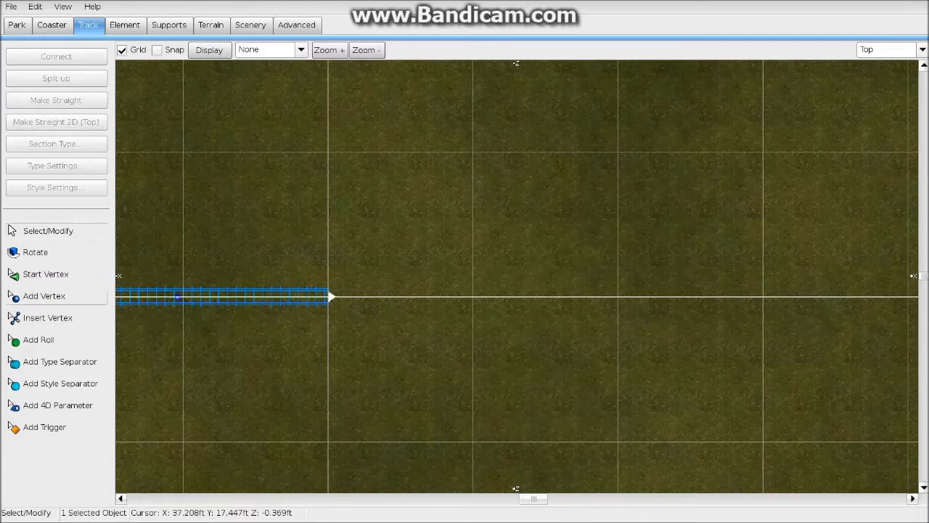
# Add three vertices to the track's end forming a quarter turn toward negative Z, ending at about X 98.6 ft, Z -53.9 ft
pyautogui.click(43, 295)
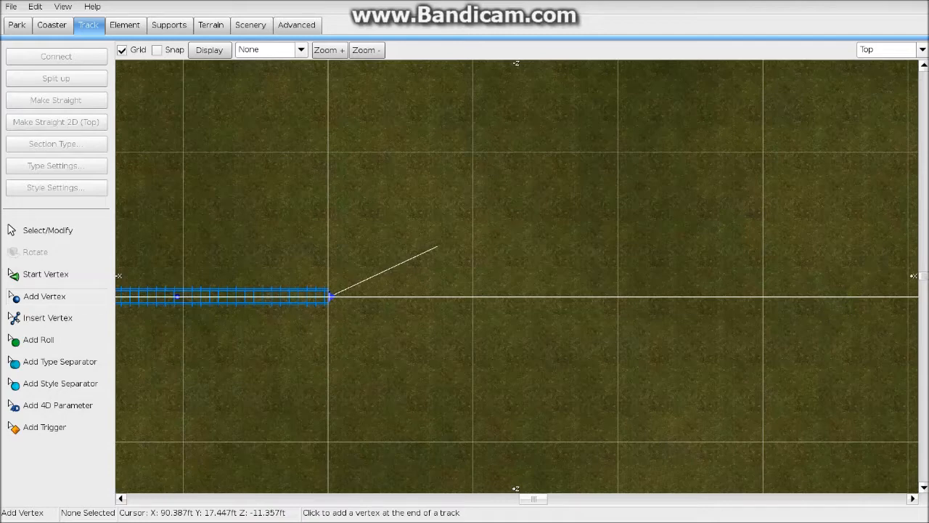
pyautogui.click(432, 244)
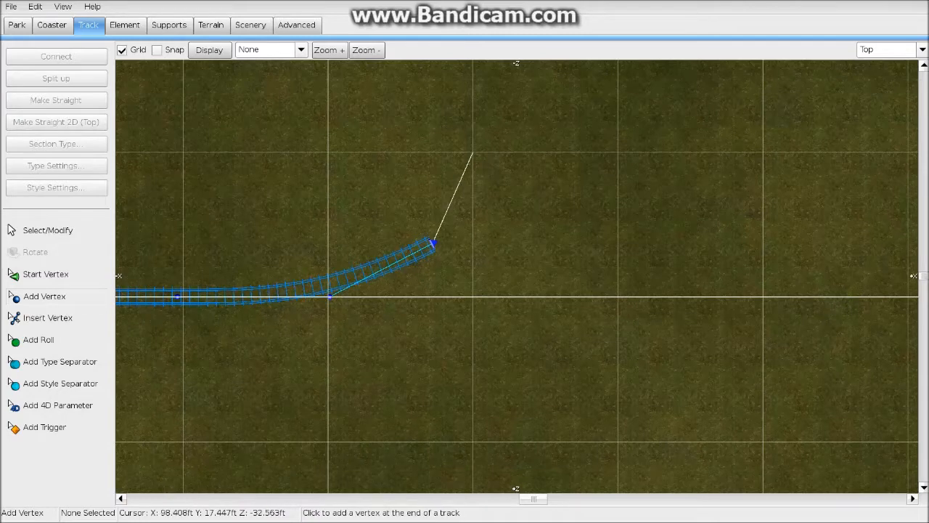
pyautogui.click(473, 154)
pyautogui.click(465, 197)
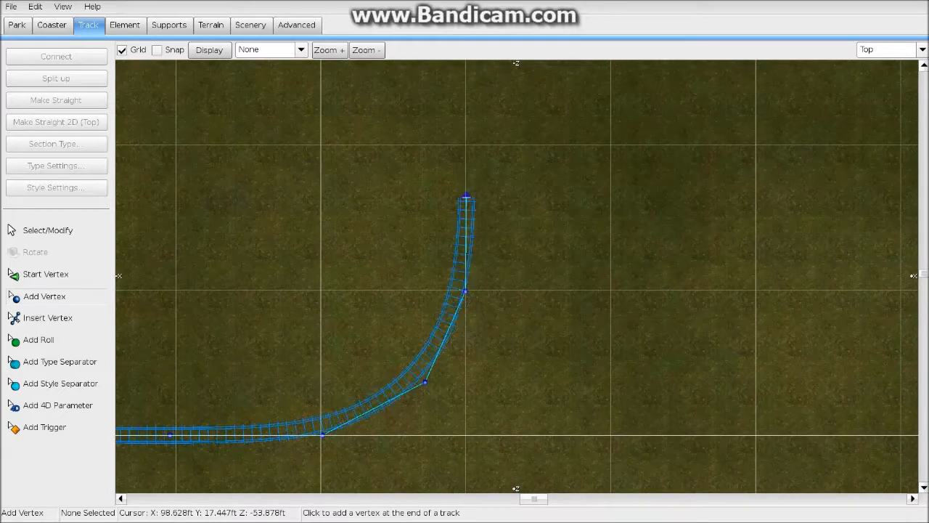
pyautogui.click(48, 230)
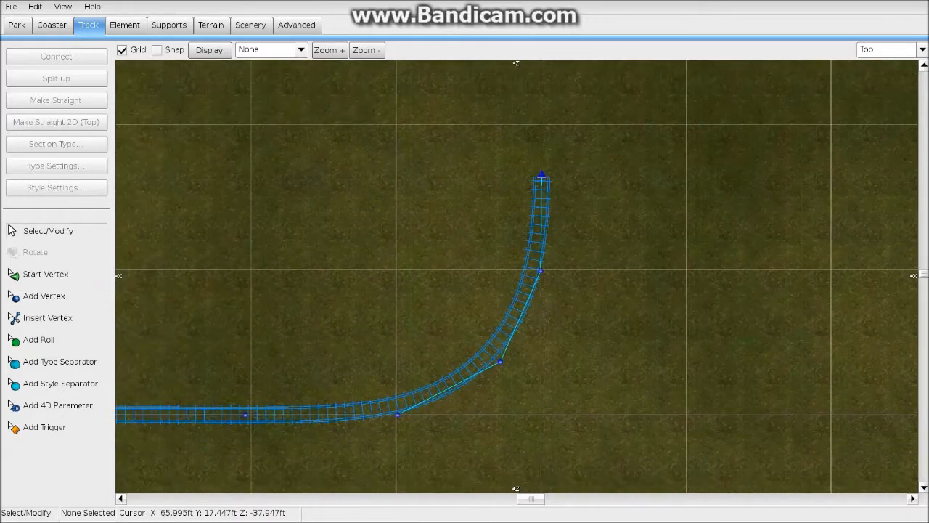
# In the Left view, lower the last two vertices to about 7 ft above the ground and lower the preceding vertex to smooth the descent
pyautogui.moveTo(592, 159); pyautogui.dragTo(500, 289)
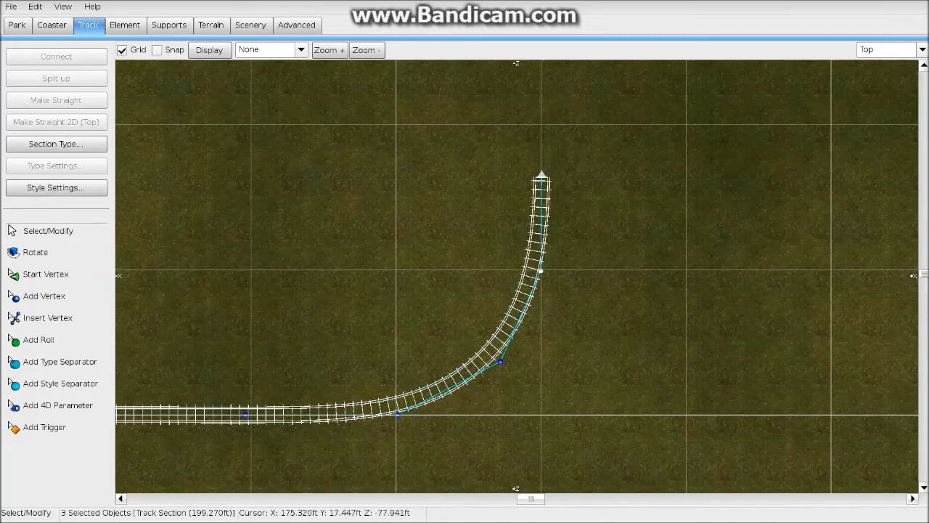
pyautogui.click(922, 49)
pyautogui.click(869, 97)
pyautogui.scroll(-1, 654, 254)
pyautogui.scroll(8, 461, 299)
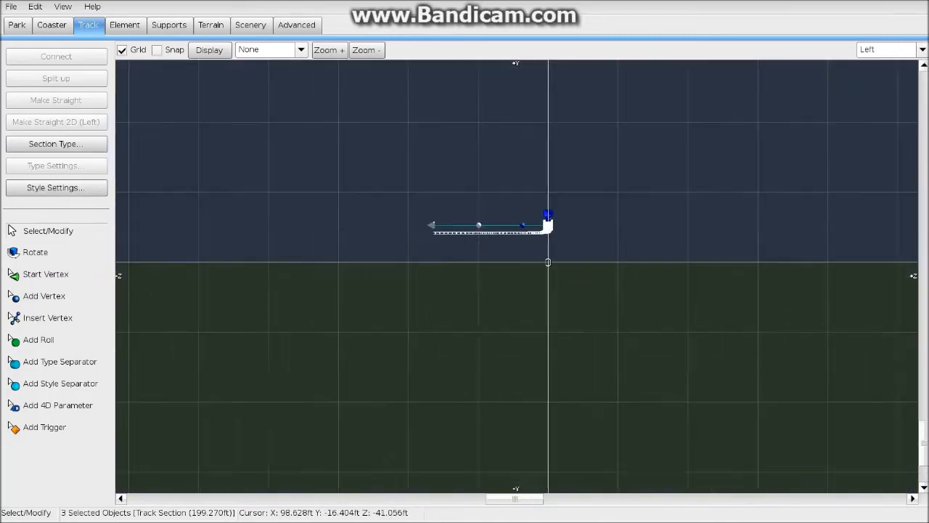
pyautogui.moveTo(430, 194); pyautogui.dragTo(461, 231, button='right')
pyautogui.moveTo(452, 188); pyautogui.dragTo(450, 243)
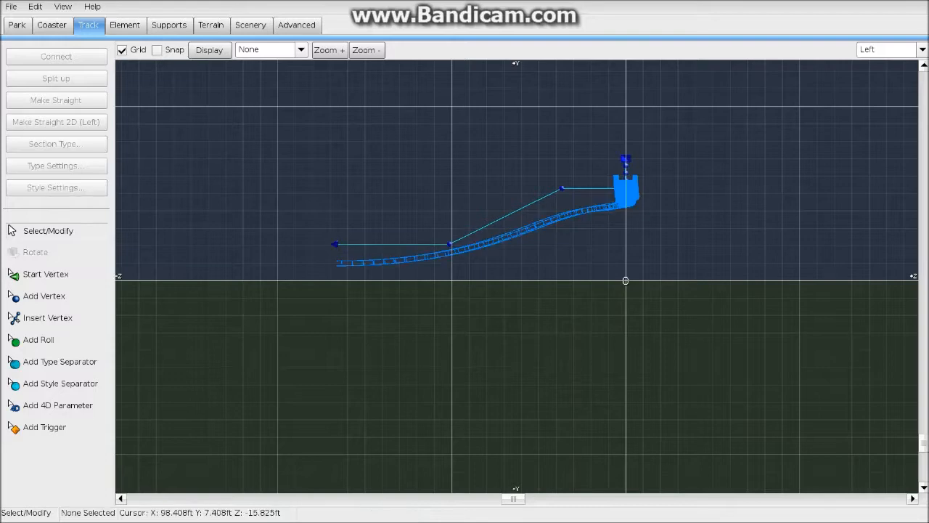
pyautogui.click(562, 189)
pyautogui.moveTo(561, 189); pyautogui.dragTo(562, 211)
# Inspect the descending turn in the Perspective view
pyautogui.click(890, 49)
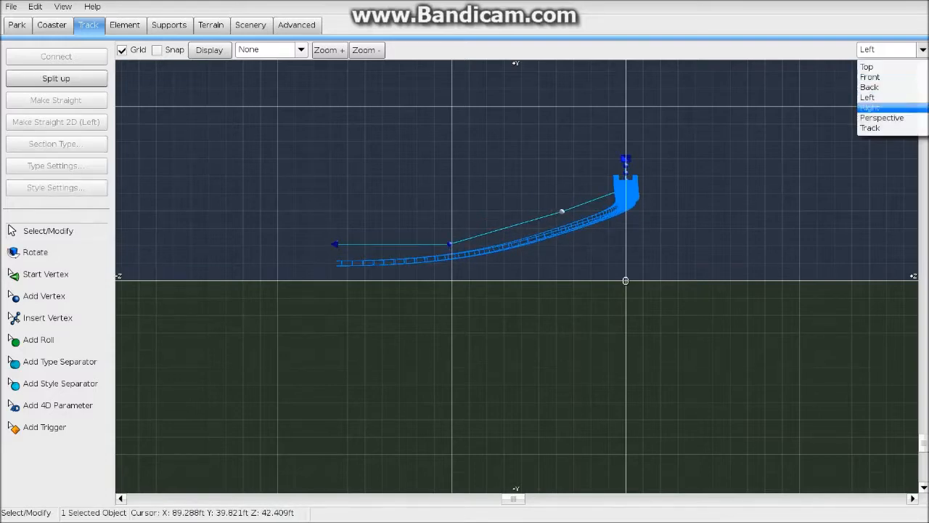
pyautogui.click(882, 115)
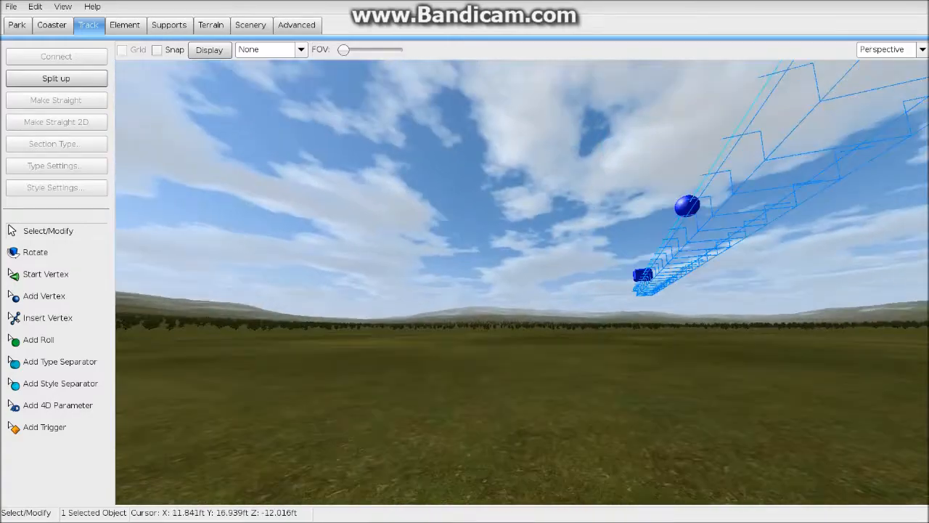
pyautogui.moveTo(521, 282); pyautogui.dragTo(497, 377, button='right')
pyautogui.press('w')
# In the Left view, raise the track's last two vertices for a gentler descent and nudge the preceding vertex slightly upward
pyautogui.click(889, 49)
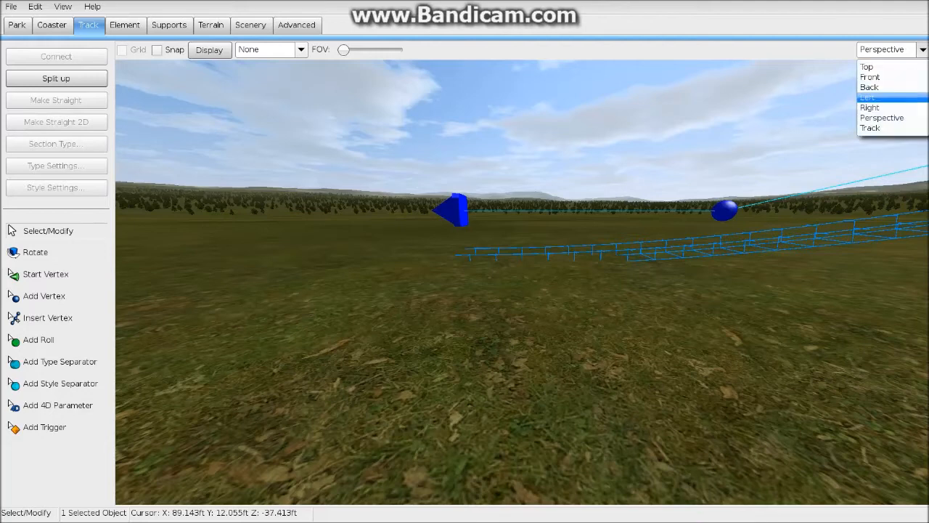
pyautogui.click(883, 98)
pyautogui.moveTo(516, 208); pyautogui.dragTo(612, 210, button='right')
pyautogui.moveTo(388, 283); pyautogui.dragTo(598, 226)
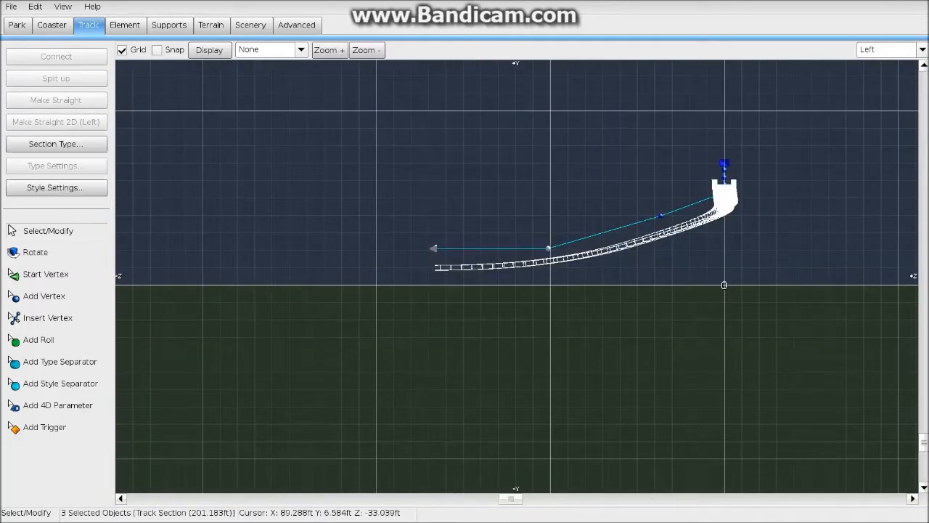
pyautogui.moveTo(549, 249); pyautogui.dragTo(549, 228)
pyautogui.click(573, 215)
pyautogui.moveTo(661, 216); pyautogui.dragTo(661, 214)
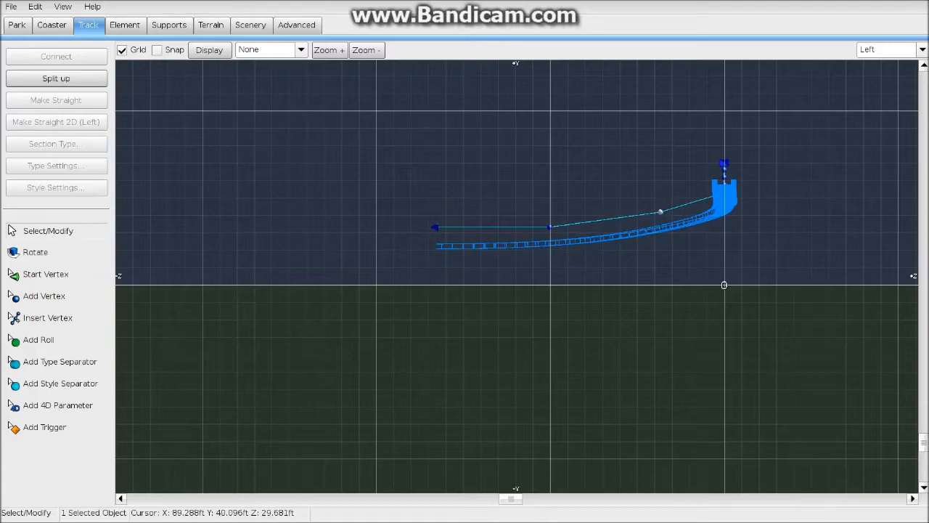
# Deselect the vertex and examine the adjusted turn's shape and slope in the Perspective view
pyautogui.click(889, 49)
pyautogui.click(870, 108)
pyautogui.click(890, 50)
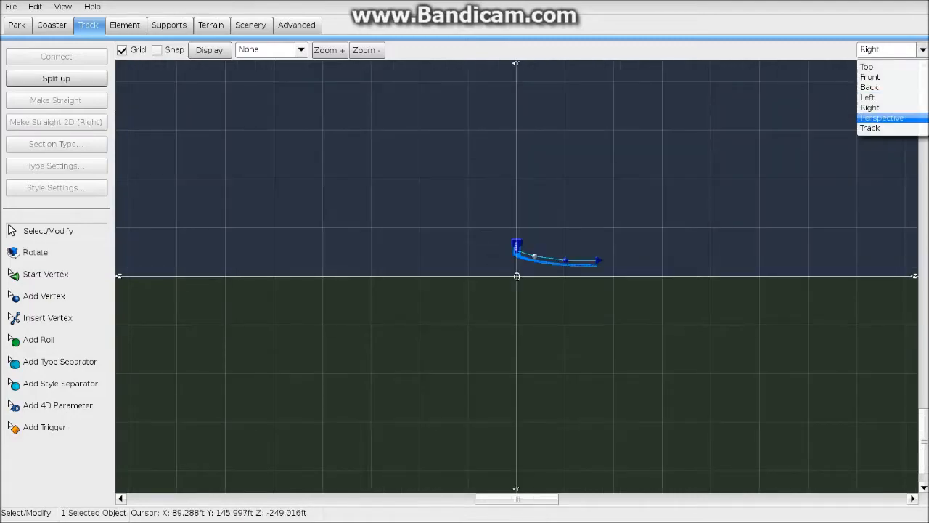
pyautogui.click(881, 118)
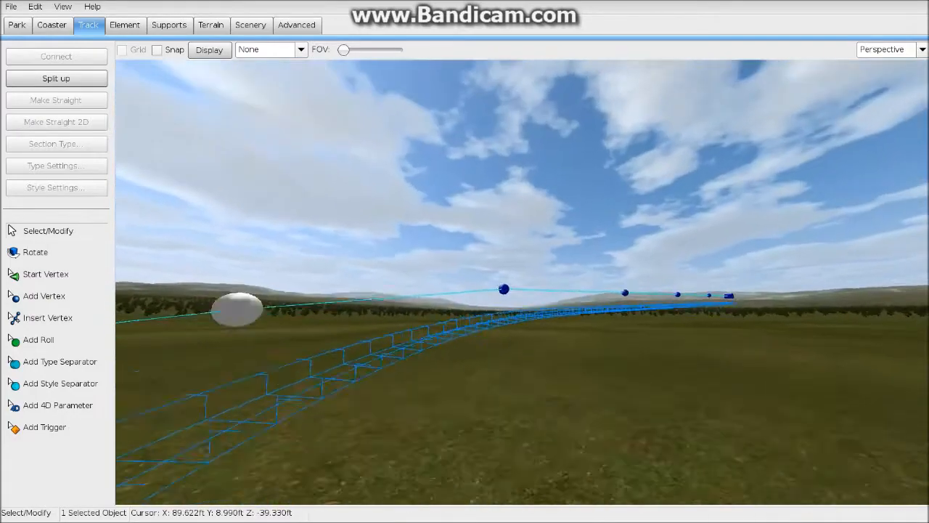
pyautogui.moveTo(407, 291); pyautogui.dragTo(308, 388, button='right')
pyautogui.click(293, 397)
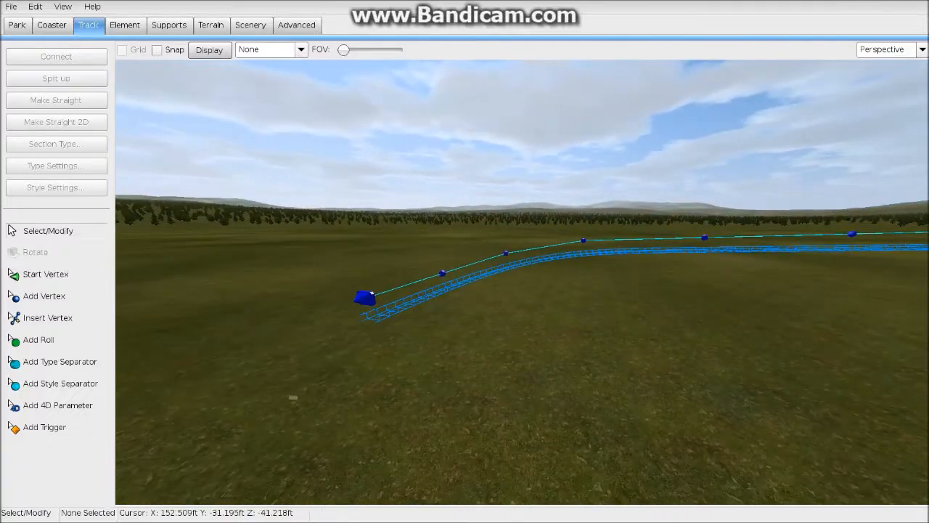
# Select the last four vertices of the descending turn and depump them to smooth the track
pyautogui.moveTo(293, 397); pyautogui.dragTo(709, 168)
pyautogui.click(124, 25)
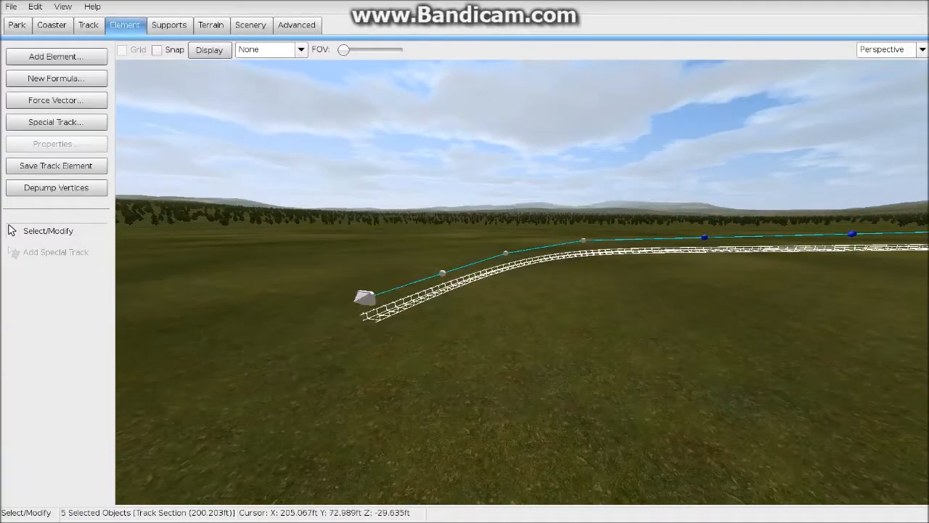
pyautogui.click(57, 188)
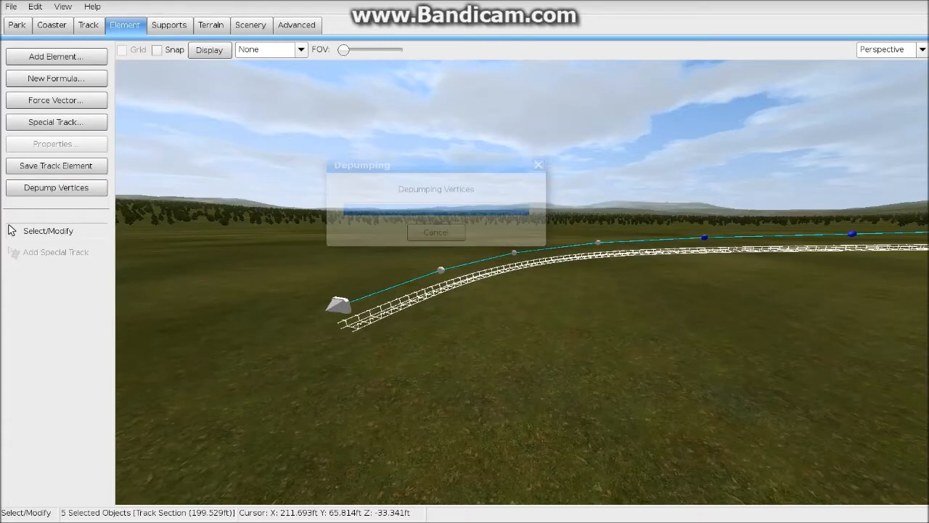
pyautogui.click(509, 334)
# In the Top view, move the second-to-last vertex outward onto the nearby grid line
pyautogui.click(922, 50)
pyautogui.click(875, 66)
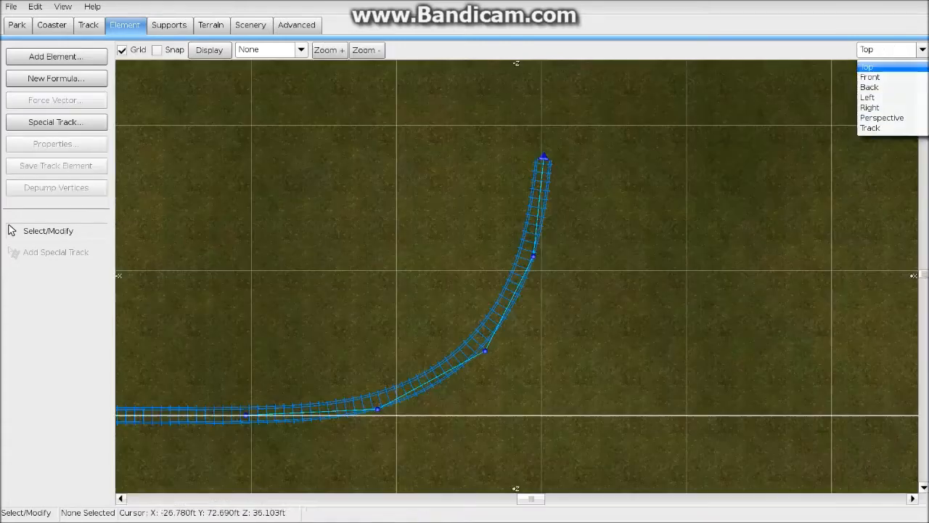
pyautogui.scroll(5, 535, 251)
pyautogui.click(531, 267)
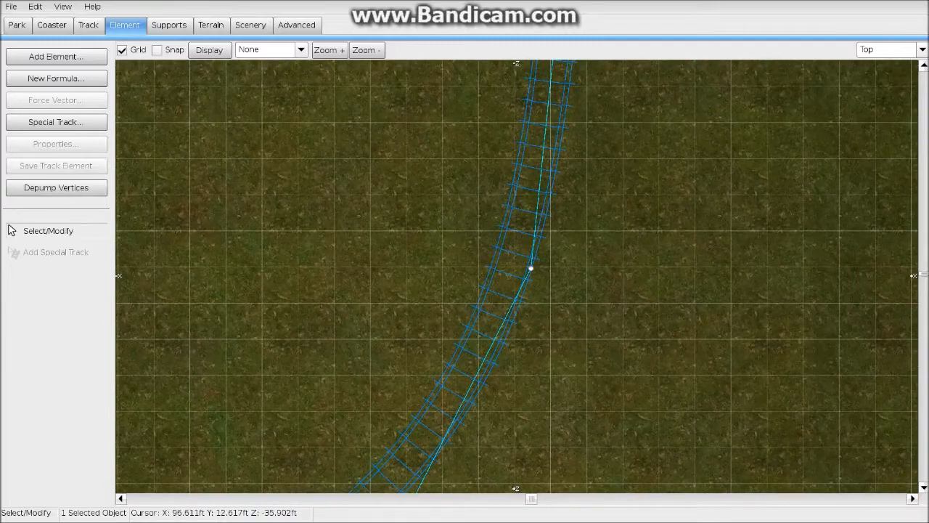
pyautogui.moveTo(530, 267); pyautogui.dragTo(549, 268)
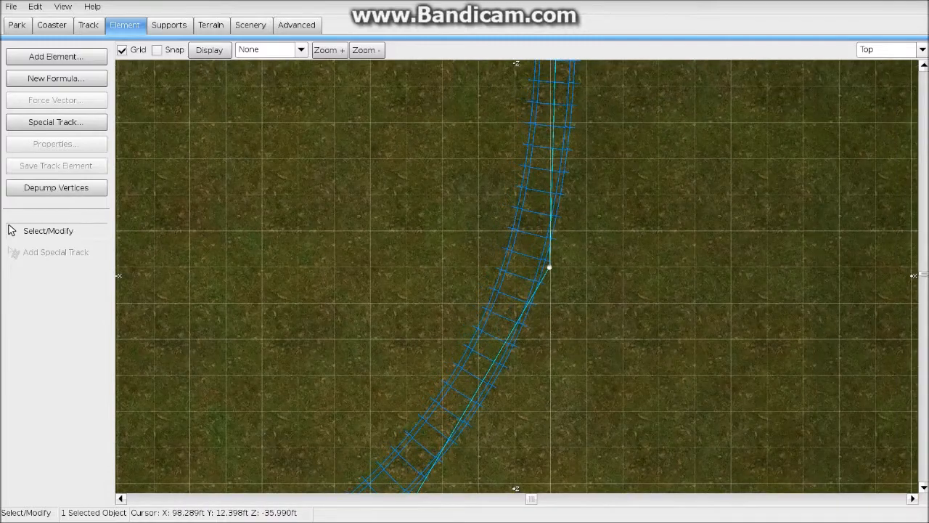
# Align the end vertex with the same grid line and fine-tune the second-to-last vertex so the turn exits straight
pyautogui.moveTo(579, 180); pyautogui.dragTo(565, 337, button='right')
pyautogui.scroll(1, 566, 330)
pyautogui.moveTo(597, 127); pyautogui.dragTo(540, 263, button='right')
pyautogui.click(488, 288)
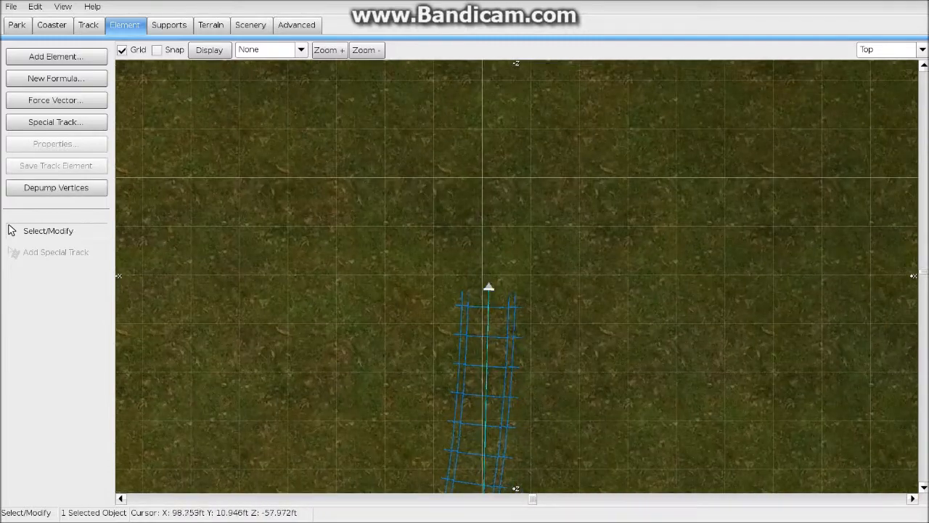
pyautogui.moveTo(489, 288); pyautogui.dragTo(483, 285)
pyautogui.scroll(-2, 532, 337)
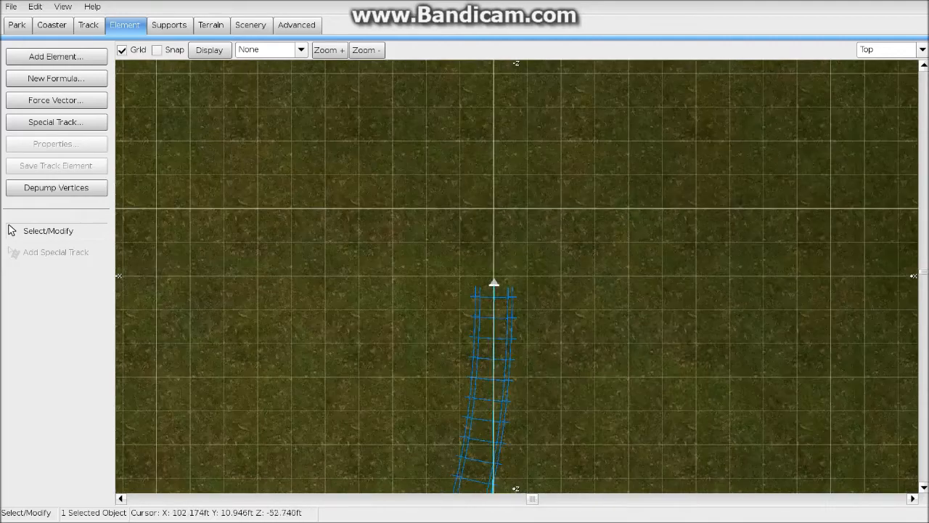
pyautogui.moveTo(531, 382); pyautogui.dragTo(537, 145, button='right')
pyautogui.scroll(2, 554, 290)
pyautogui.moveTo(490, 276); pyautogui.dragTo(491, 276)
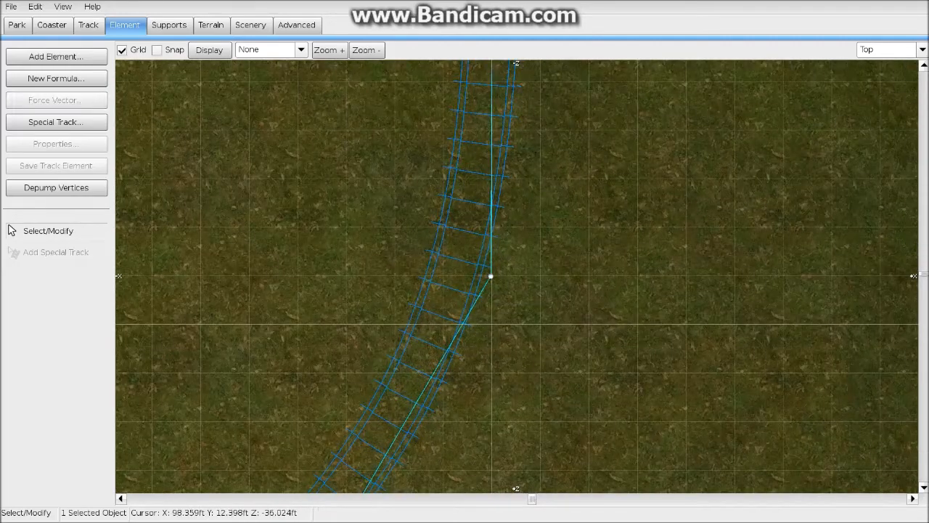
# Move the vertex where the turn begins onto the main X axis line, in line with the straight section
pyautogui.scroll(-8, 491, 274)
pyautogui.moveTo(491, 274); pyautogui.dragTo(571, 243, button='right')
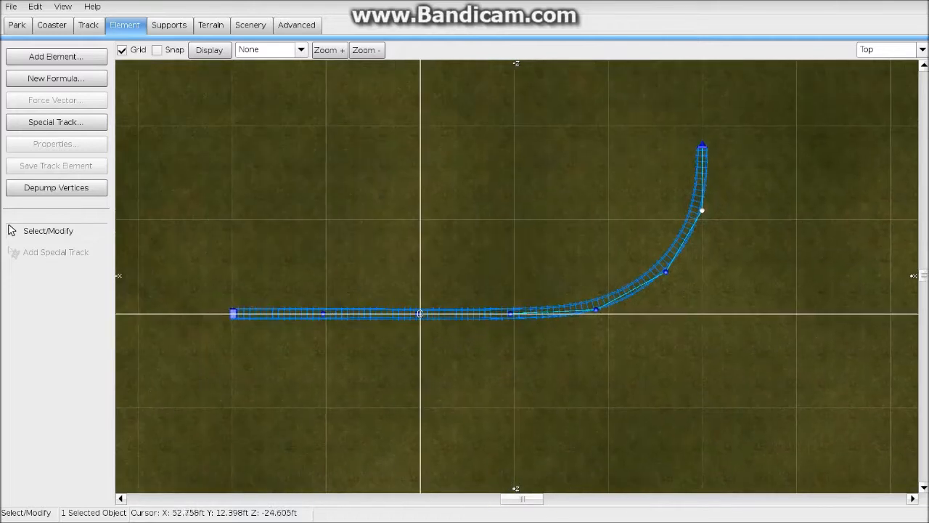
pyautogui.moveTo(202, 264); pyautogui.dragTo(478, 250)
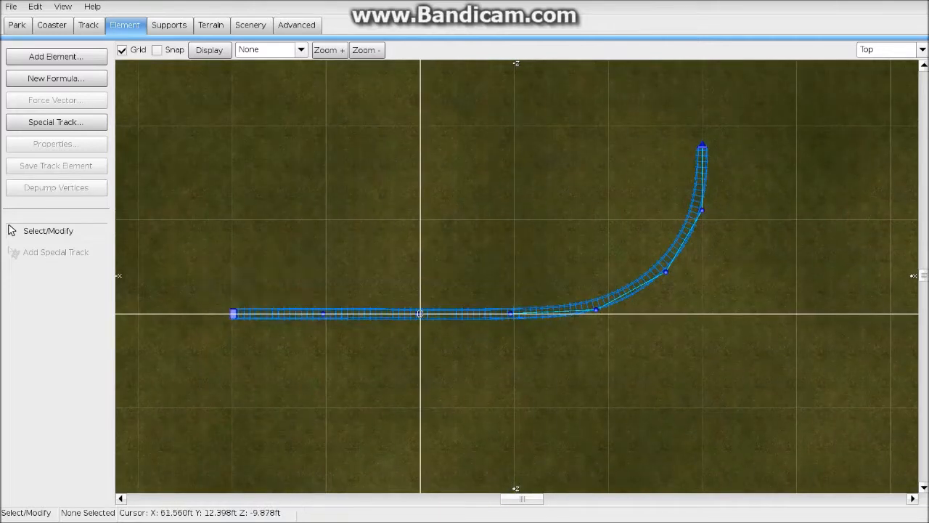
pyautogui.click(596, 311)
pyautogui.moveTo(596, 311); pyautogui.dragTo(594, 313)
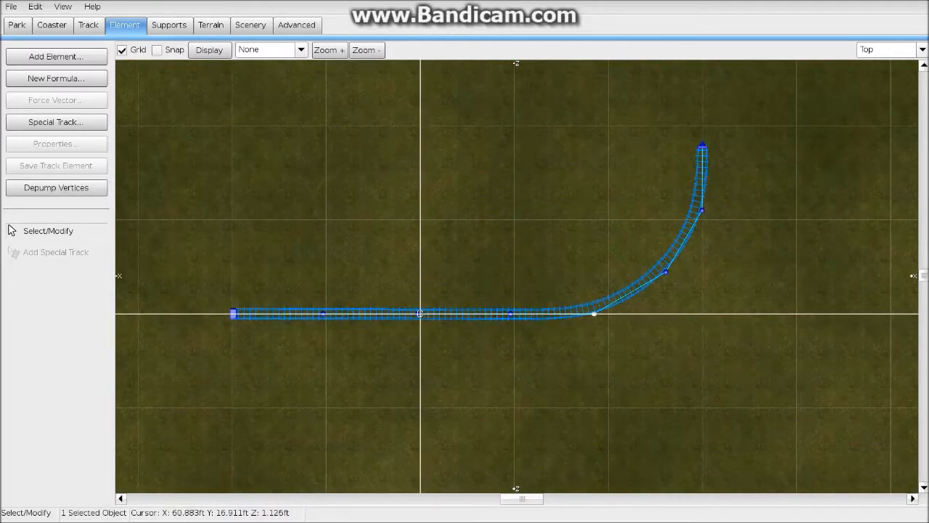
# Select the straight section through the turn's entry vertex and apply Make Straight 2D in the Top view
pyautogui.moveTo(213, 269); pyautogui.dragTo(583, 348)
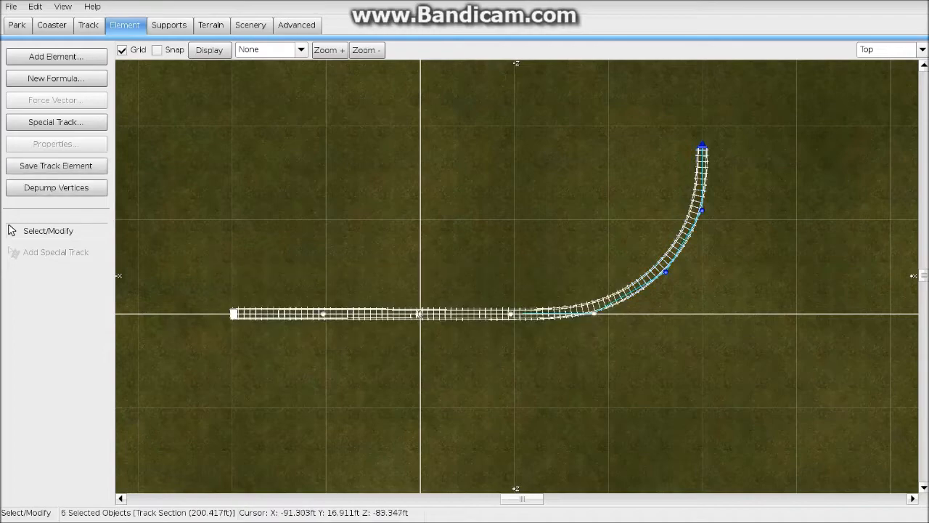
pyautogui.click(88, 25)
pyautogui.click(56, 122)
pyautogui.click(674, 96)
# In the Left view, lower the second-to-last vertex until it is level with the end vertex
pyautogui.moveTo(709, 85); pyautogui.dragTo(499, 194, button='right')
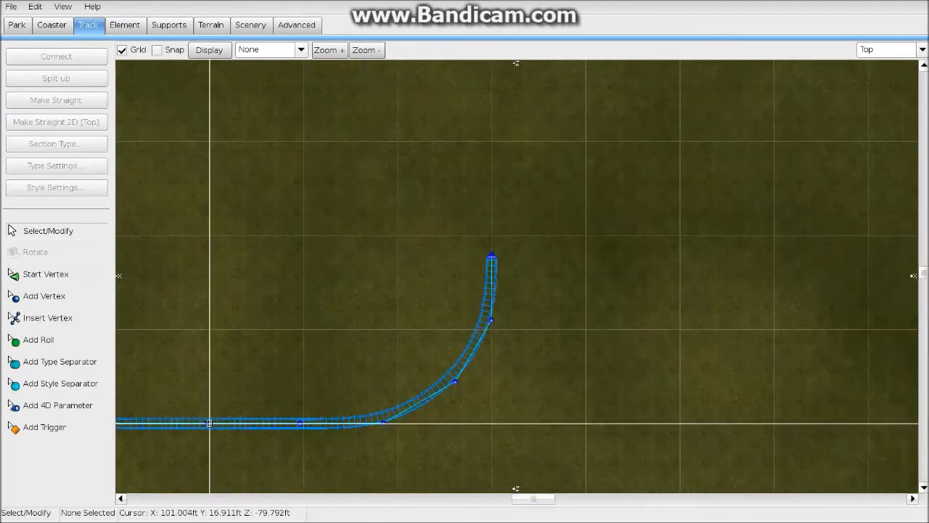
pyautogui.scroll(2, 209, 423)
pyautogui.click(889, 49)
pyautogui.click(872, 95)
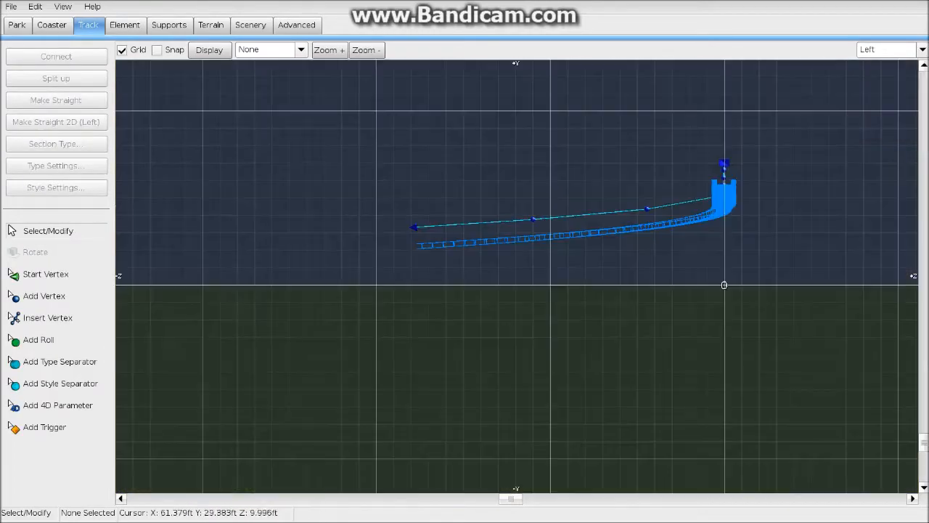
pyautogui.scroll(-1, 620, 252)
pyautogui.scroll(3, 542, 205)
pyautogui.click(569, 265)
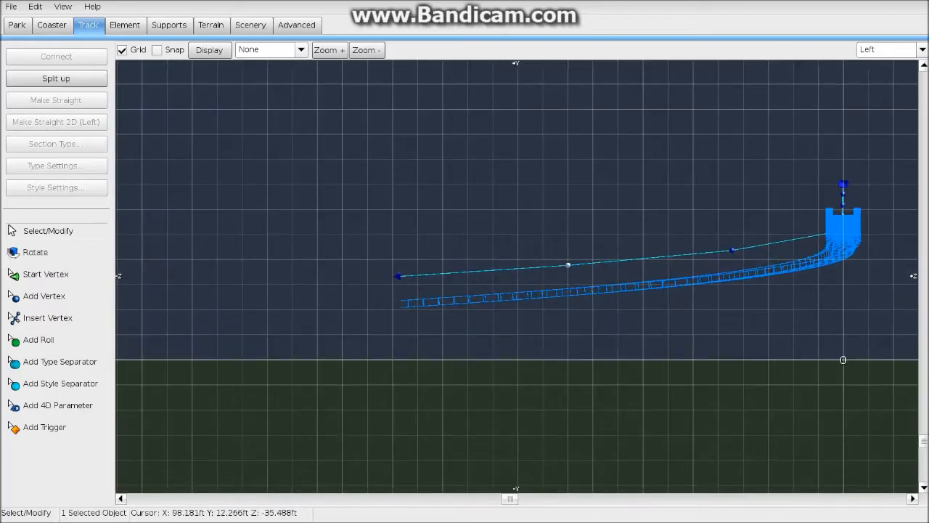
pyautogui.moveTo(568, 265); pyautogui.dragTo(567, 276)
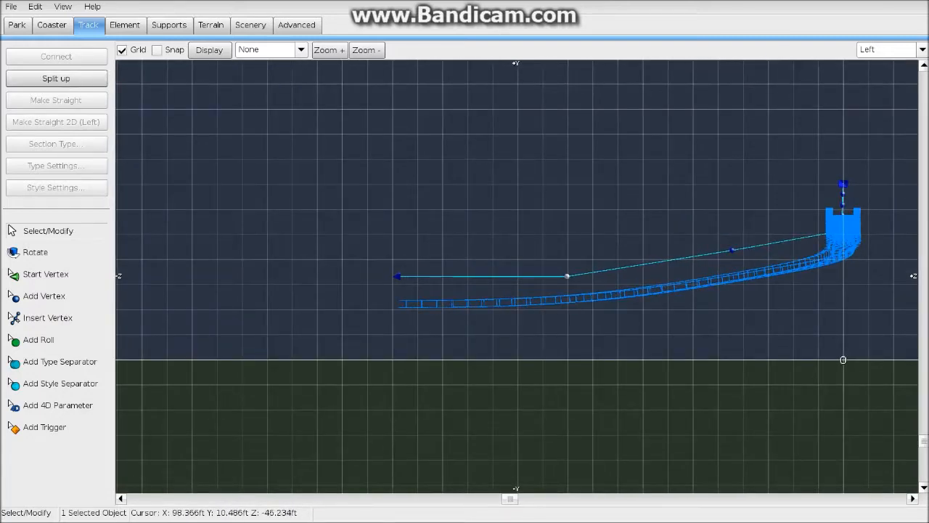
pyautogui.click(401, 277)
pyautogui.click(401, 250)
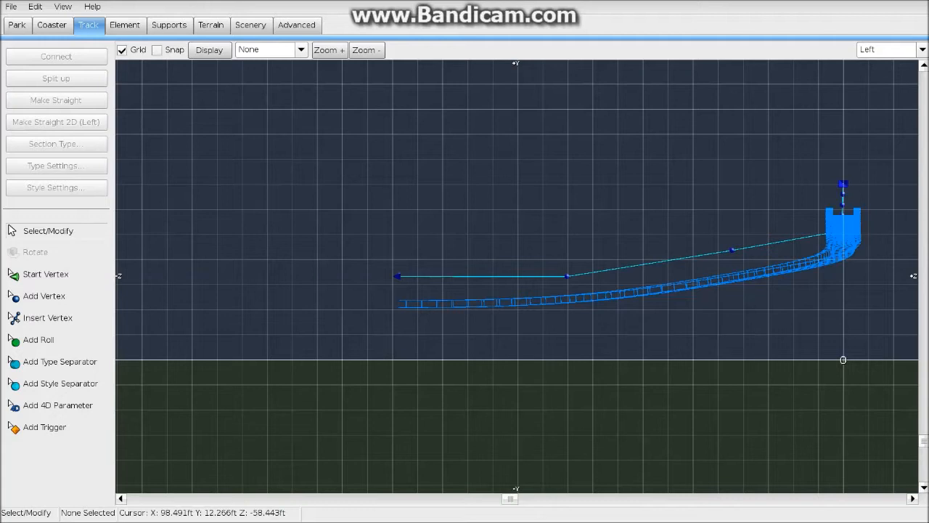
# Add three vertices beyond the track end that climb with increasing steepness to about 59 ft
pyautogui.click(397, 275)
pyautogui.click(44, 296)
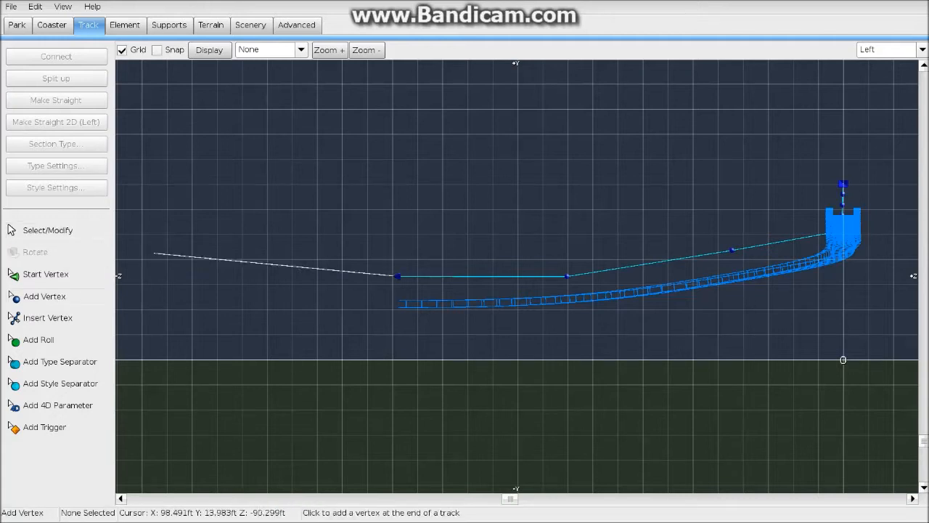
pyautogui.scroll(-1, 336, 226)
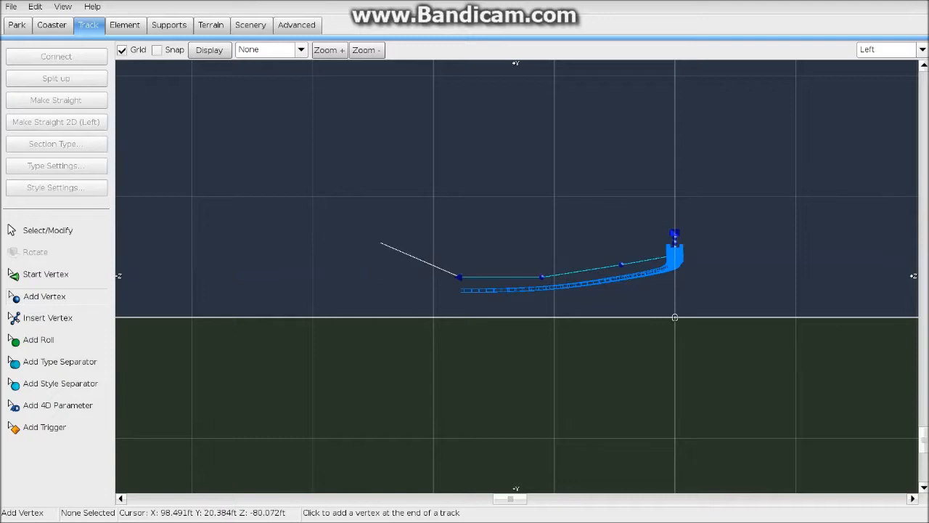
pyautogui.click(387, 244)
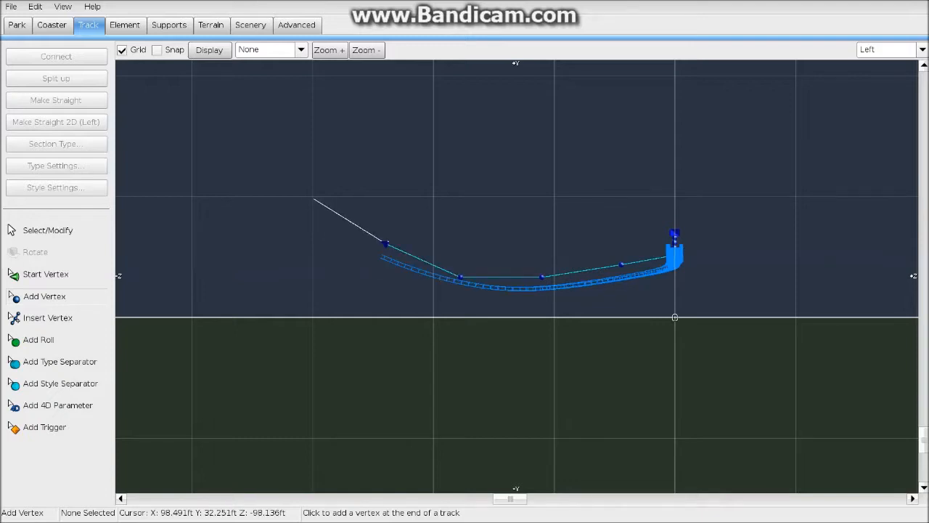
pyautogui.click(312, 196)
pyautogui.moveTo(312, 197); pyautogui.dragTo(528, 291, button='middle')
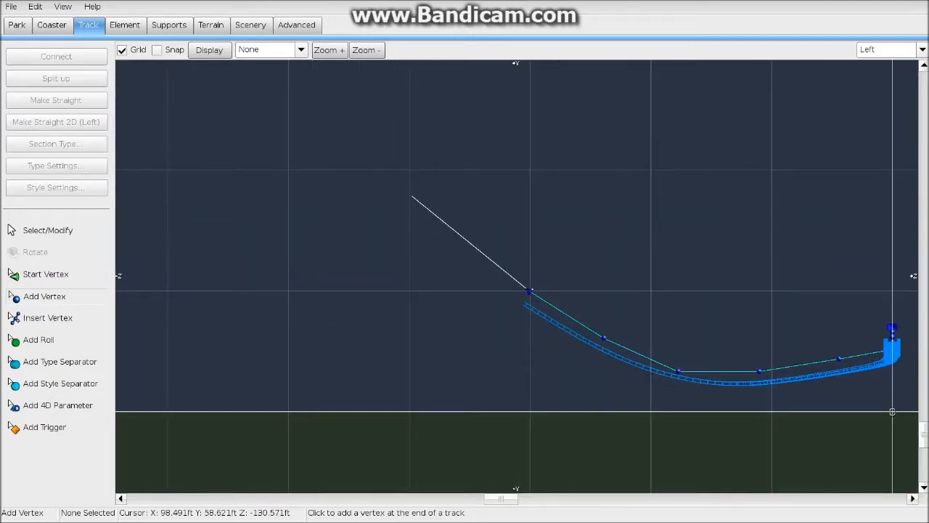
pyautogui.click(410, 196)
pyautogui.scroll(-2, 409, 197)
pyautogui.moveTo(408, 197); pyautogui.dragTo(463, 236, button='middle')
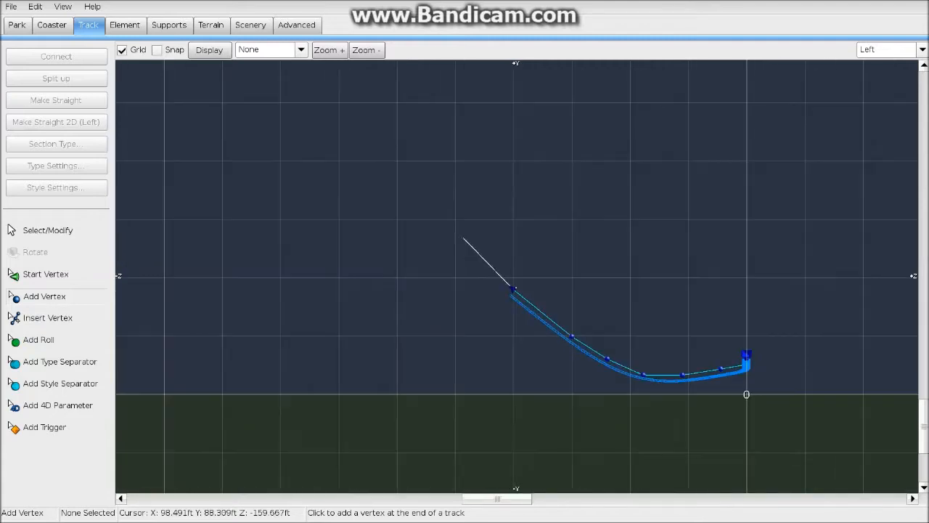
# Extend the climb with four more vertices that flatten out into a crest at about 132 ft
pyautogui.click(453, 234)
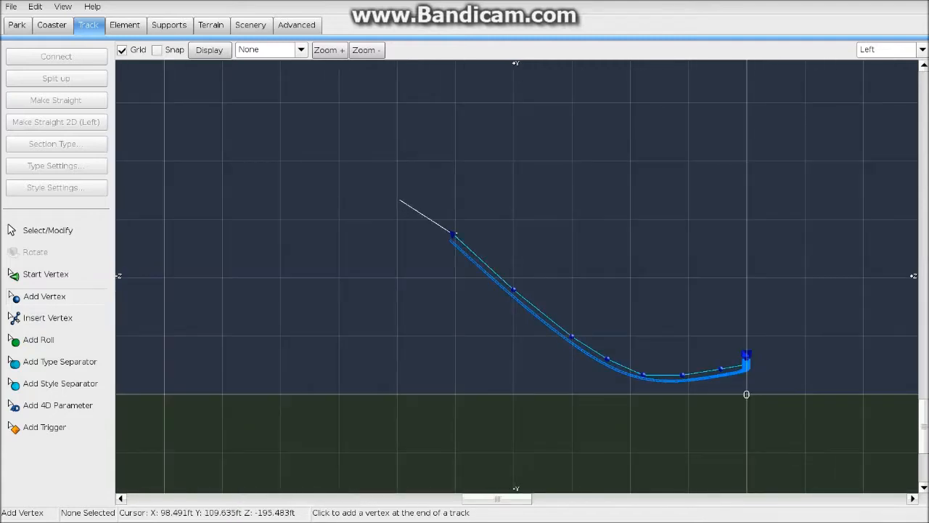
pyautogui.click(400, 199)
pyautogui.click(342, 164)
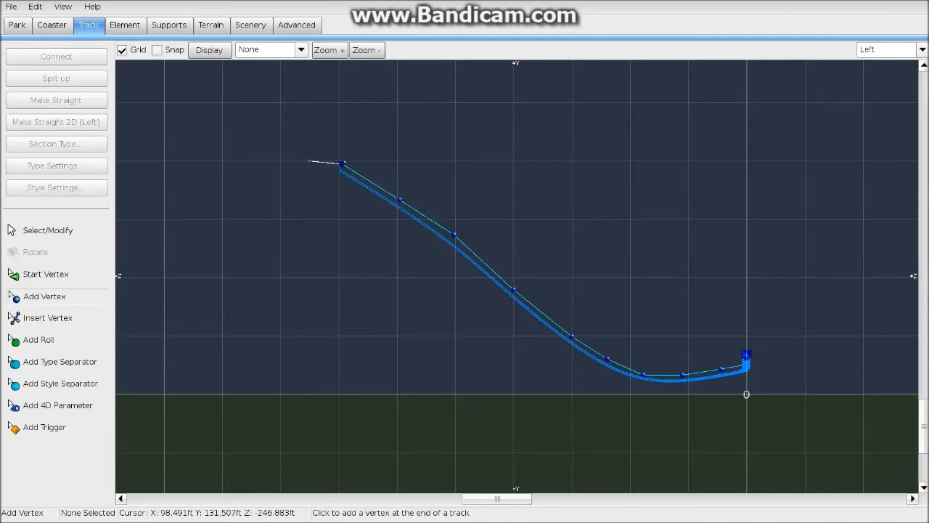
pyautogui.click(307, 161)
# Insert a vertex in the upper part of the climb and level the end vertex with the one before it
pyautogui.click(47, 318)
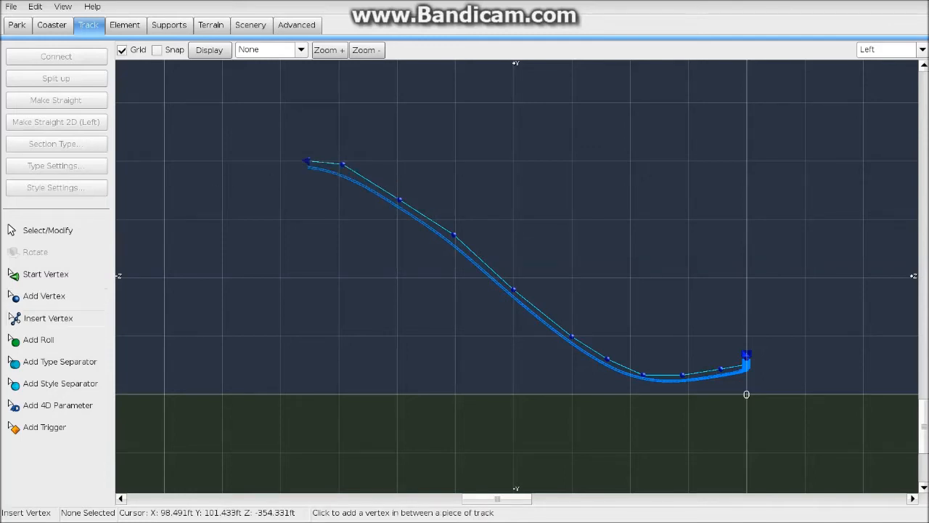
pyautogui.click(47, 230)
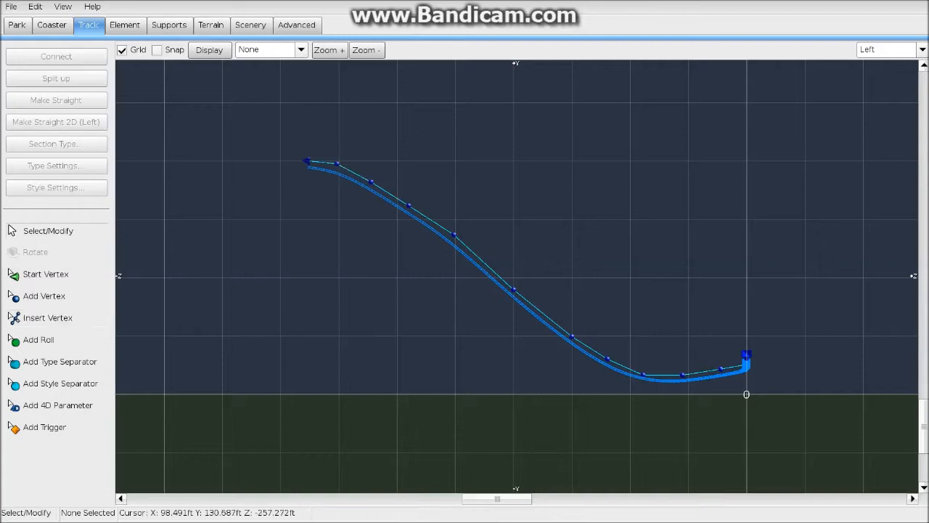
pyautogui.scroll(5, 353, 279)
pyautogui.click(288, 268)
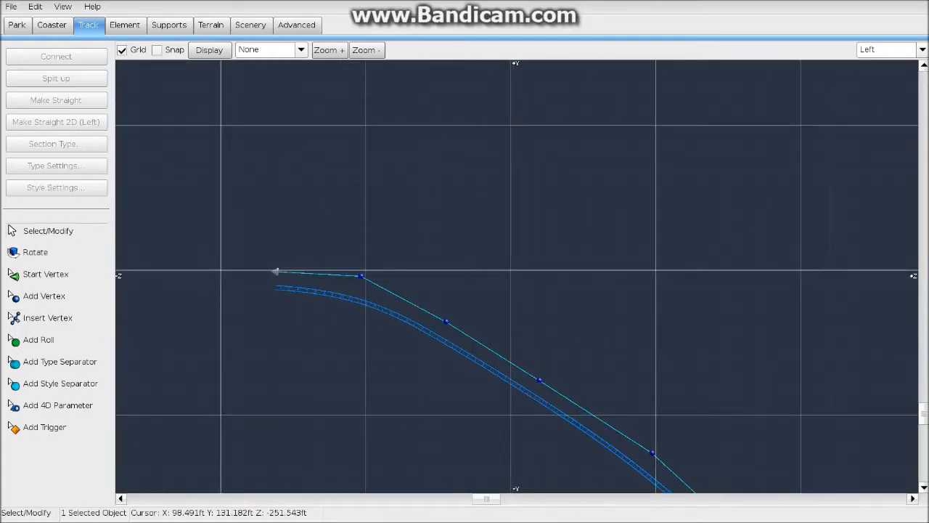
pyautogui.scroll(-5, 506, 281)
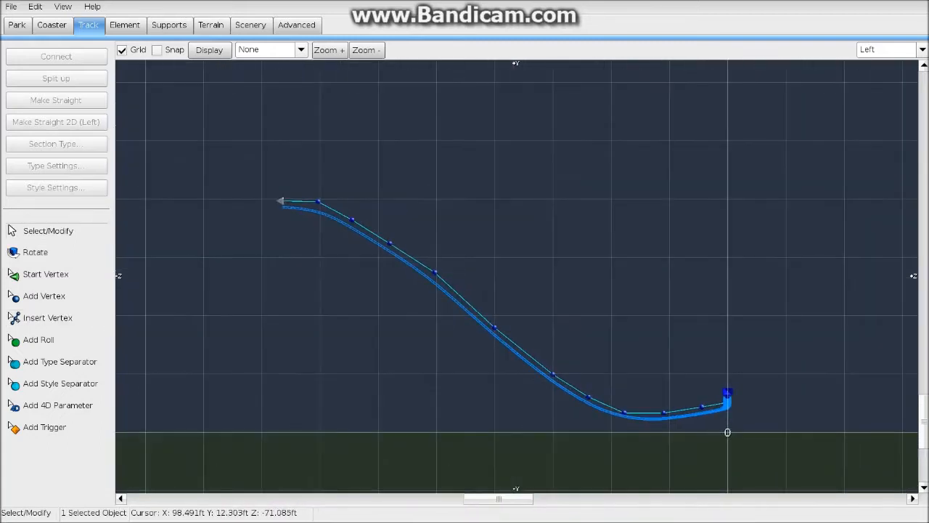
pyautogui.scroll(4, 506, 281)
pyautogui.moveTo(462, 319); pyautogui.dragTo(453, 320)
# Add two vertices beyond the crest to curve the track downward into the first drop
pyautogui.click(43, 296)
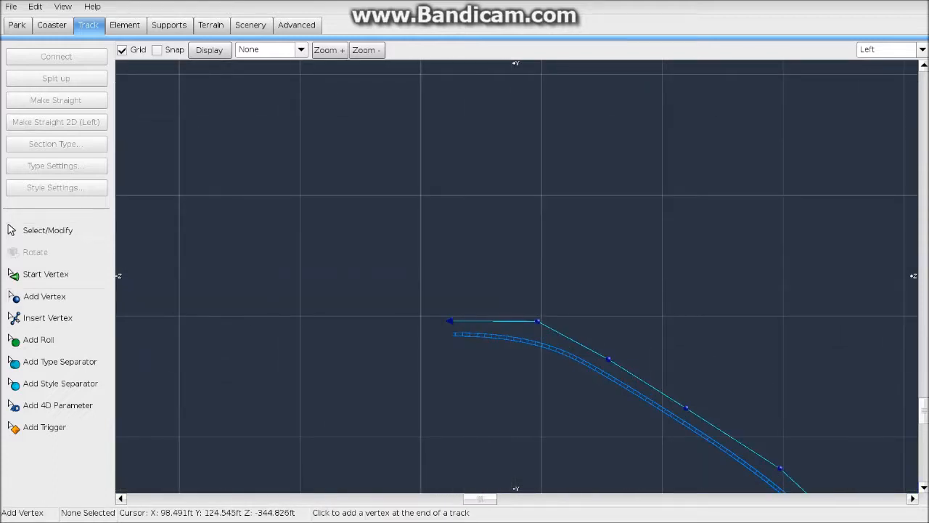
pyautogui.click(361, 364)
pyautogui.moveTo(361, 364); pyautogui.dragTo(436, 306, button='right')
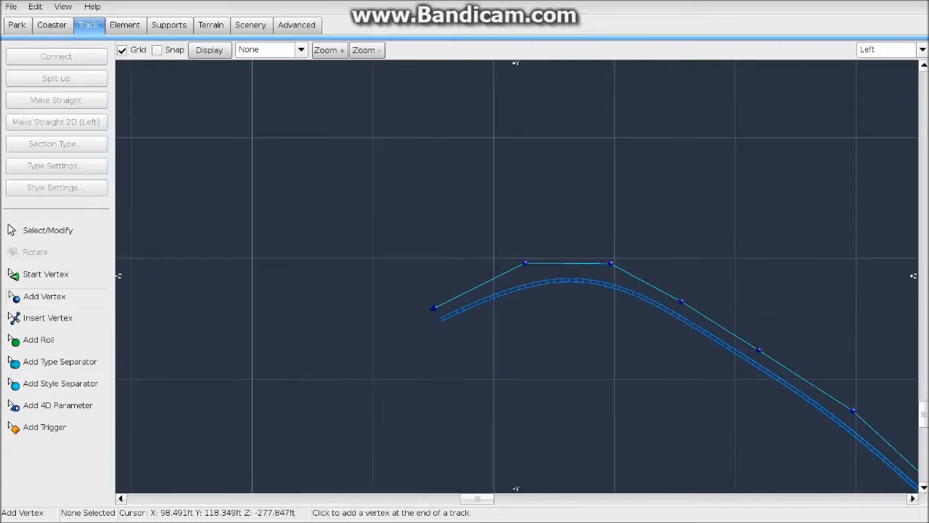
pyautogui.click(369, 392)
pyautogui.scroll(-3, 370, 392)
pyautogui.moveTo(412, 354); pyautogui.dragTo(464, 244, button='right')
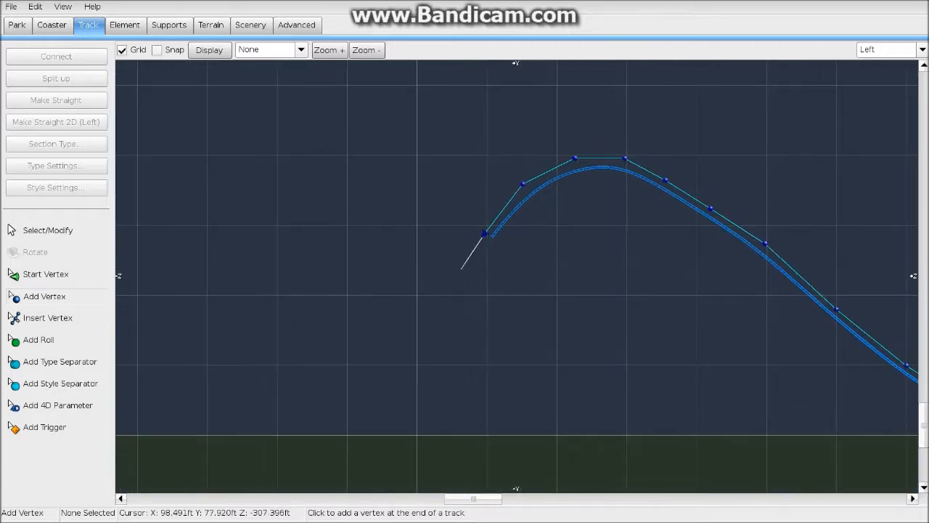
# Add three more vertices that steepen the drop and level it out at about 13 ft above the ground
pyautogui.click(438, 339)
pyautogui.moveTo(438, 340); pyautogui.dragTo(474, 351, button='right')
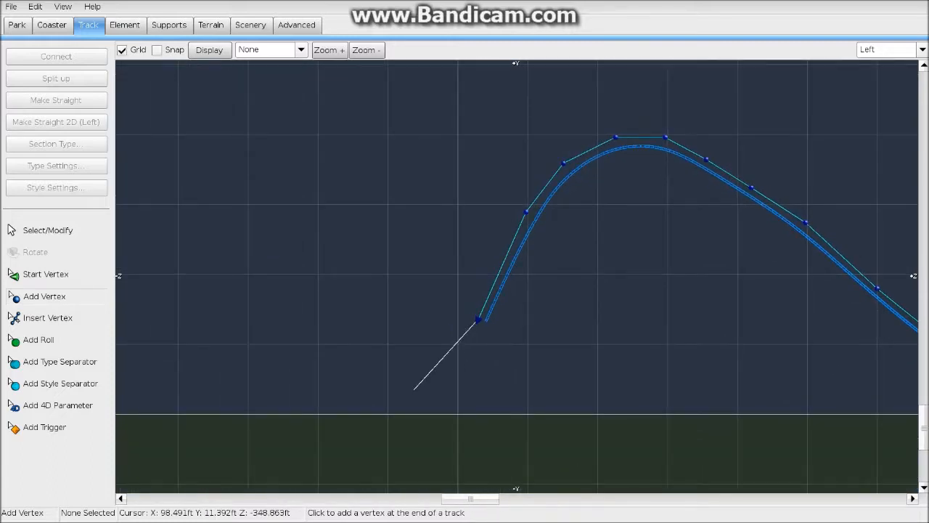
pyautogui.click(388, 385)
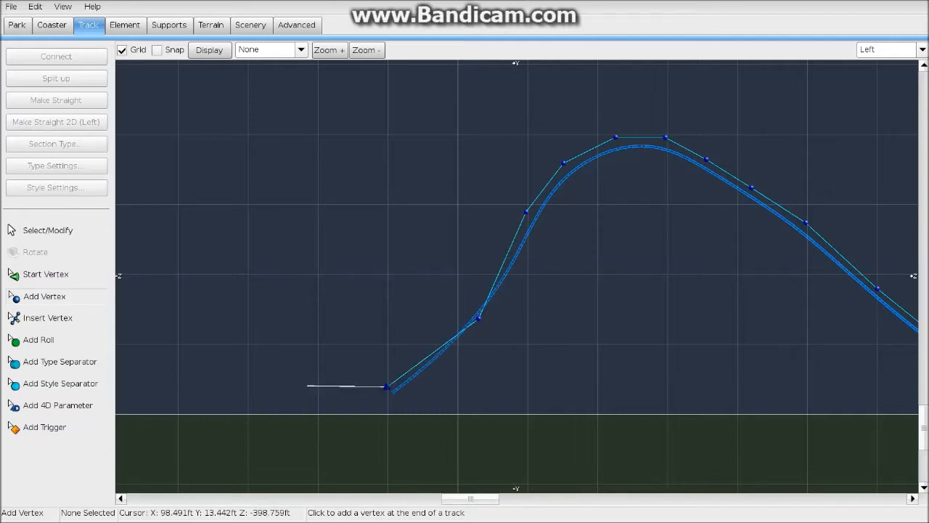
pyautogui.click(302, 387)
pyautogui.click(57, 231)
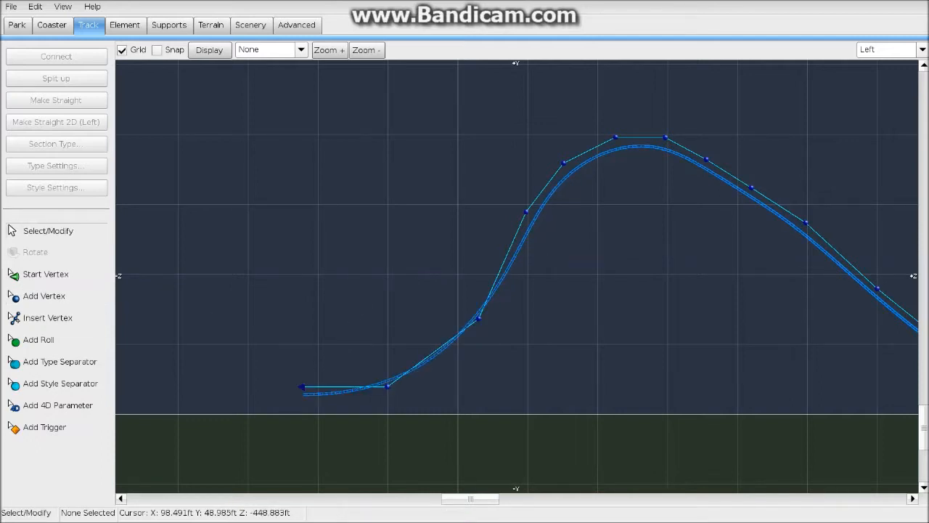
# Shift the last three vertices of the drop together slightly downward and toward the hill, leaving them deselected
pyautogui.moveTo(256, 421); pyautogui.dragTo(486, 326)
pyautogui.click(616, 253)
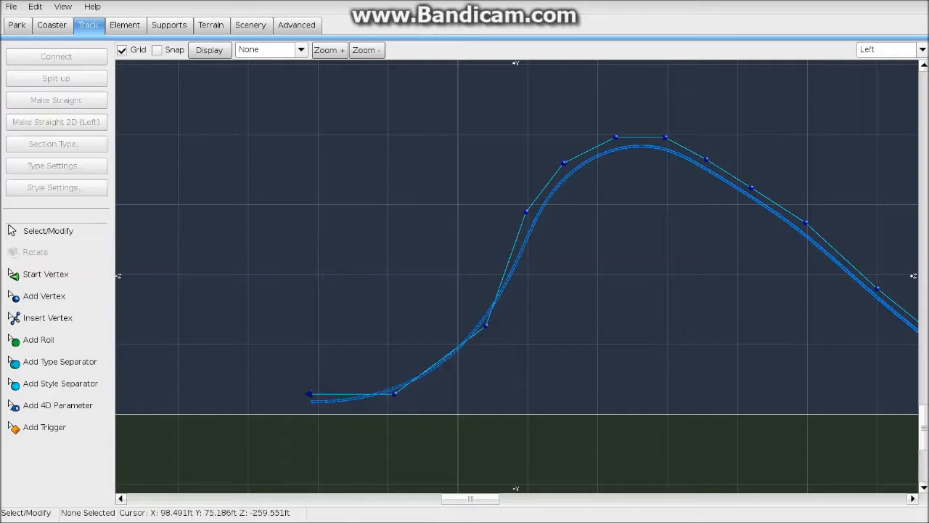
# Straighten the climb vertices from the foot of the hill to the crest in the left 2D view, leaving them deselected
pyautogui.rightClick(652, 192)
pyautogui.moveTo(429, 249); pyautogui.dragTo(434, 248)
pyautogui.moveTo(553, 254); pyautogui.dragTo(226, 211, button='right')
pyautogui.scroll(-2, 226, 212)
pyautogui.click(299, 191)
pyautogui.moveTo(298, 191); pyautogui.dragTo(533, 398)
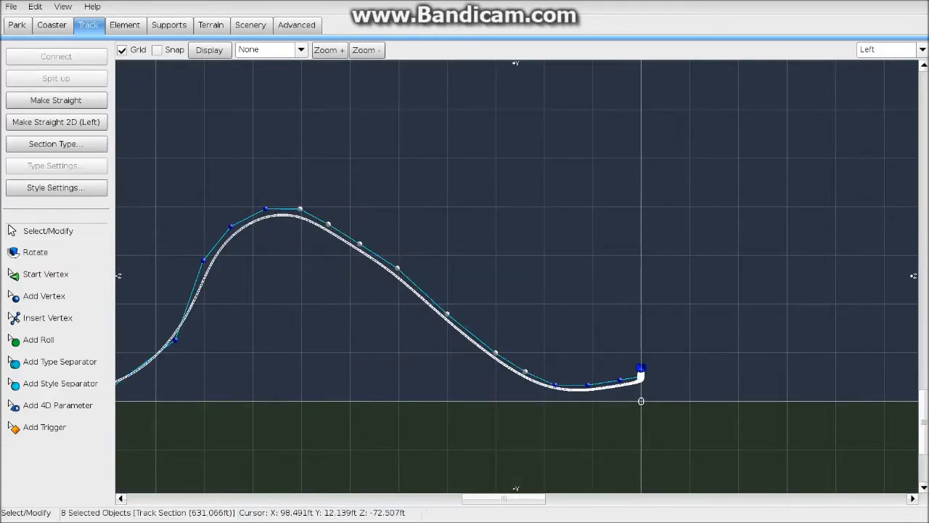
pyautogui.click(56, 121)
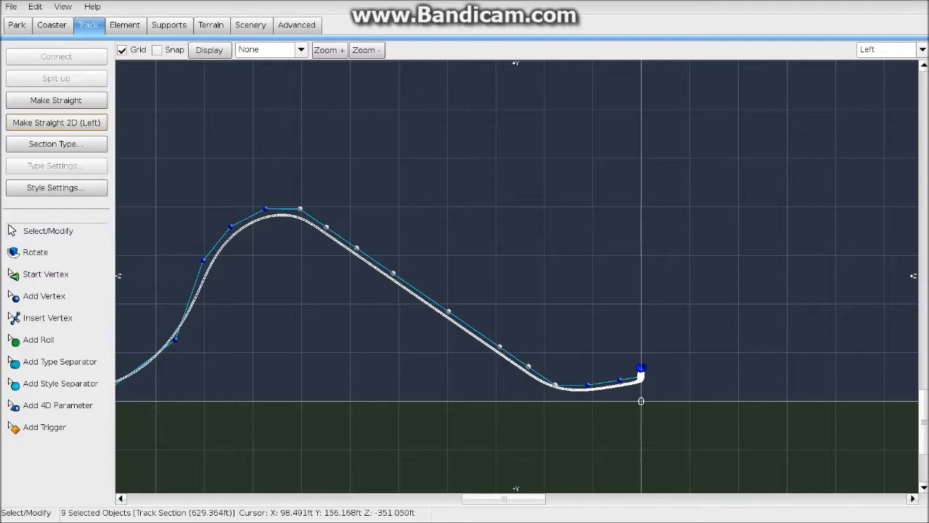
pyautogui.click(374, 430)
# Reselect all nine climb vertices from foot to crest and apply the left-view 2D straightening again
pyautogui.scroll(2, 399, 427)
pyautogui.moveTo(408, 425); pyautogui.dragTo(387, 333, button='right')
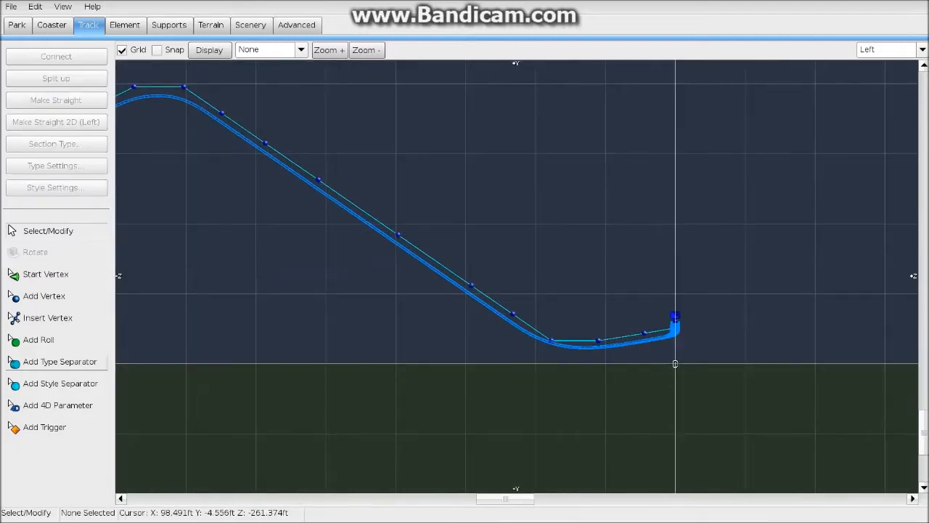
pyautogui.moveTo(676, 363); pyautogui.dragTo(799, 428, button='right')
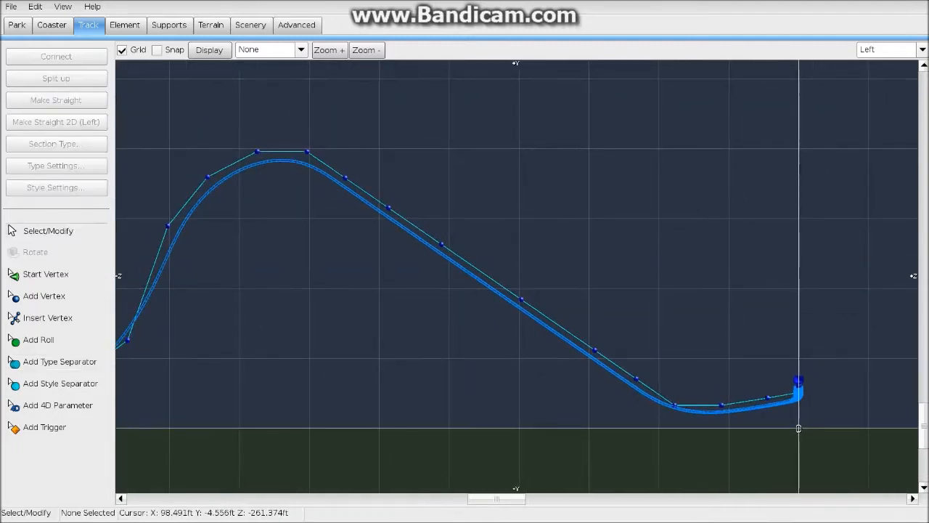
pyautogui.moveTo(284, 129); pyautogui.dragTo(683, 412)
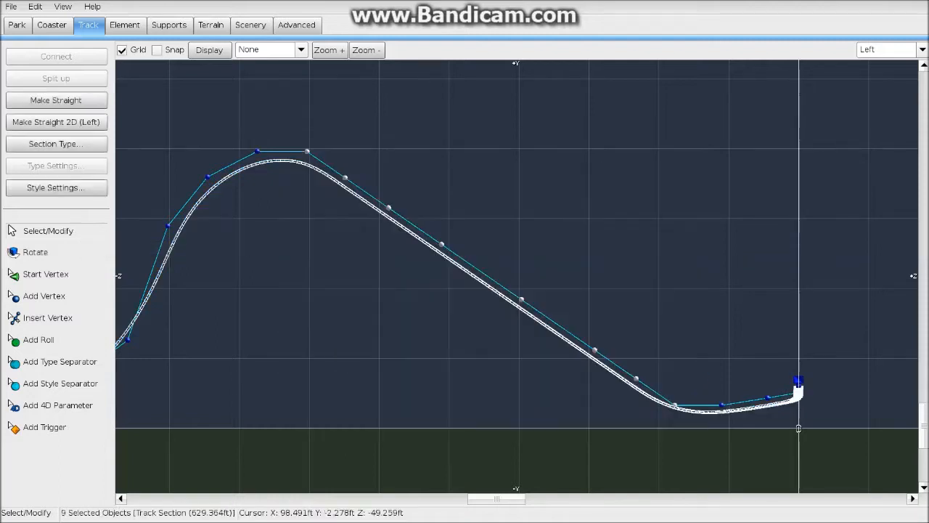
pyautogui.click(56, 122)
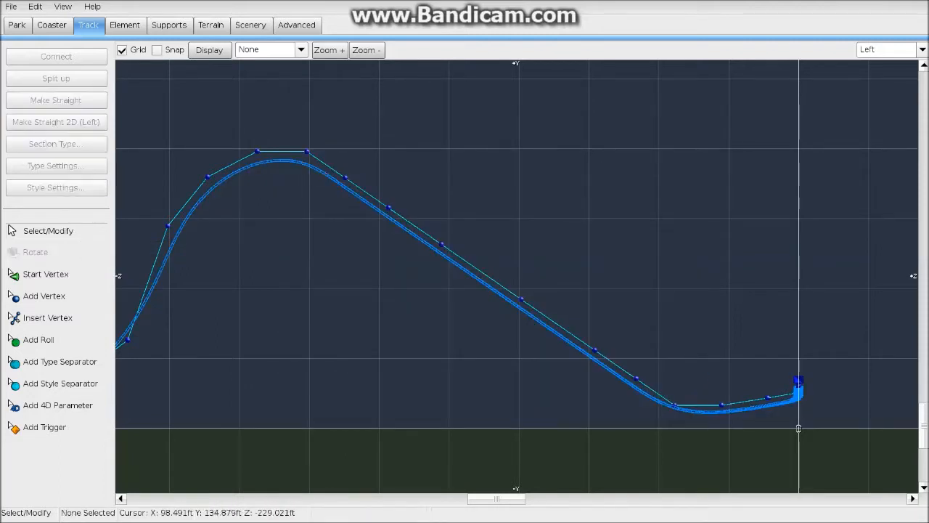
pyautogui.moveTo(798, 428); pyautogui.dragTo(741, 376, button='right')
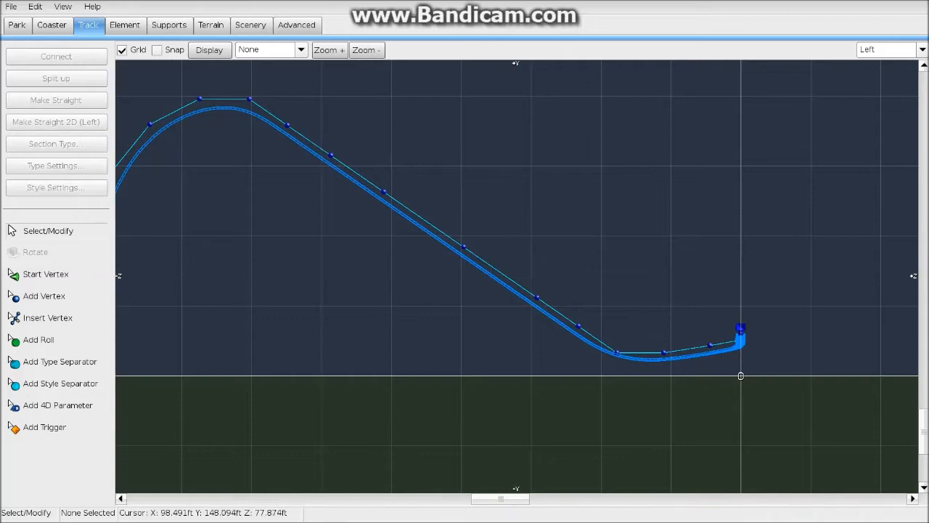
# Add a roll point on the straight track just before the turn and return to Select/Modify mode
pyautogui.click(874, 50)
pyautogui.click(874, 64)
pyautogui.scroll(-5, 591, 214)
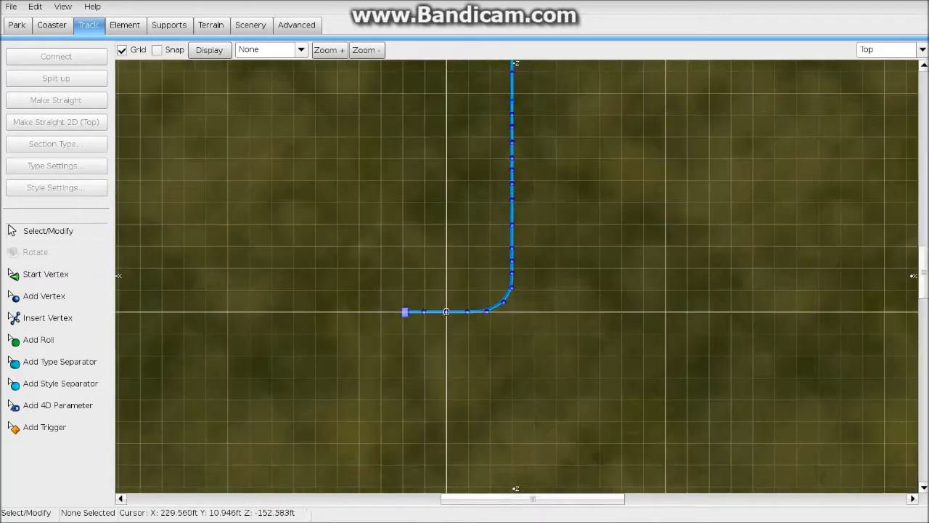
pyautogui.moveTo(599, 209); pyautogui.dragTo(554, 286, button='right')
pyautogui.scroll(3, 501, 435)
pyautogui.moveTo(501, 437); pyautogui.dragTo(556, 256, button='right')
pyautogui.scroll(6, 550, 257)
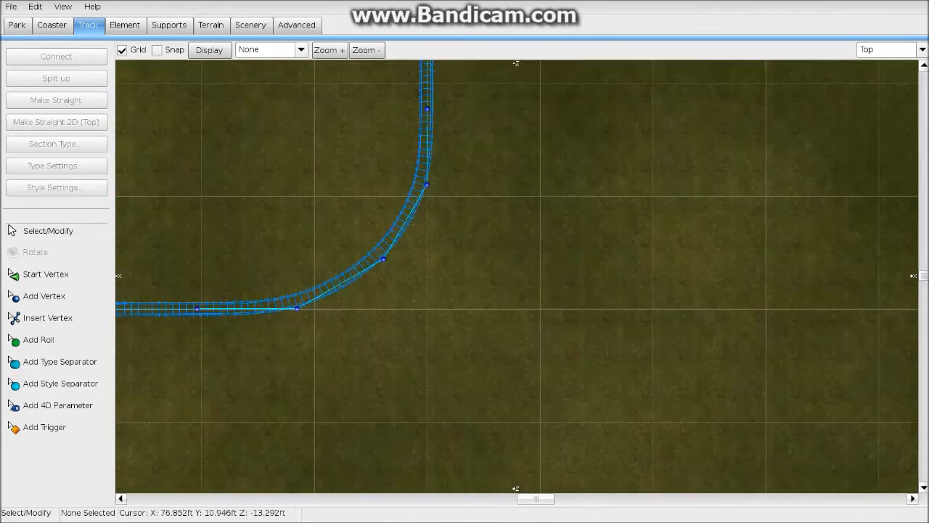
pyautogui.click(39, 340)
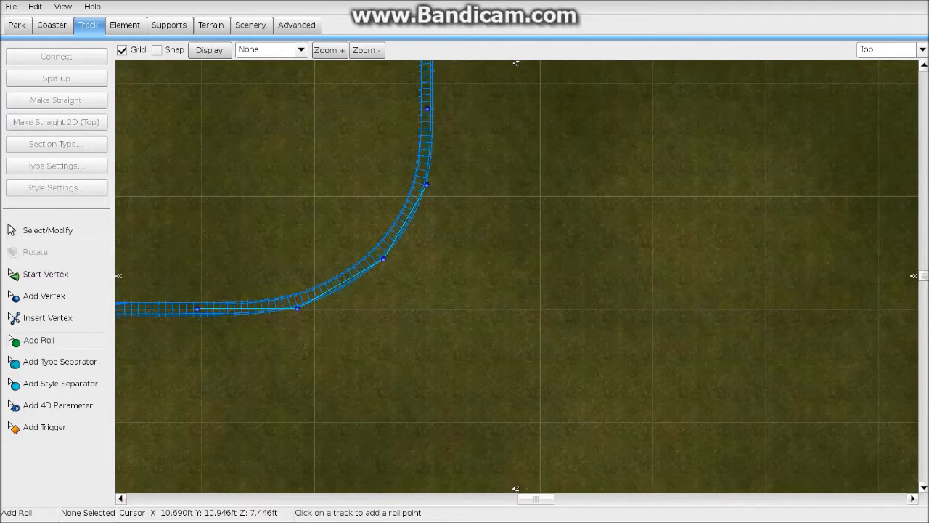
pyautogui.click(890, 50)
pyautogui.click(875, 129)
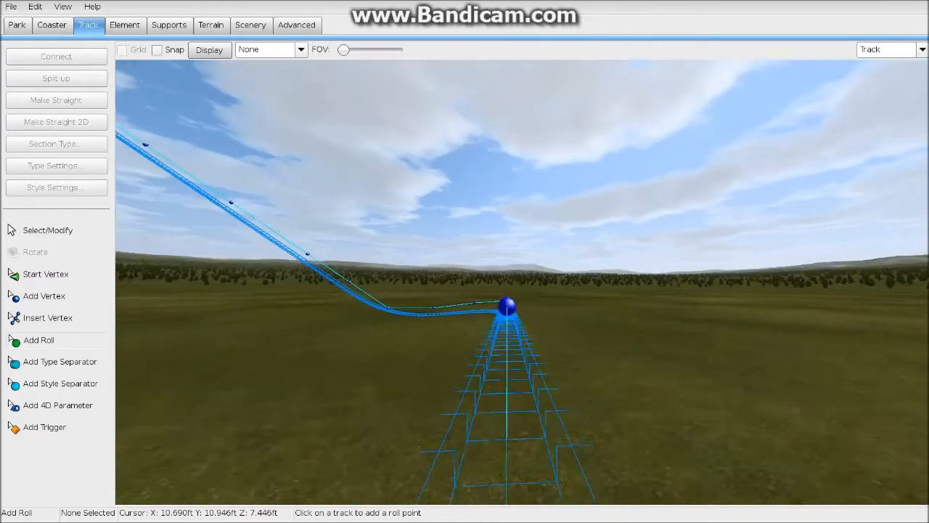
pyautogui.moveTo(508, 276); pyautogui.dragTo(501, 399, button='right')
pyautogui.scroll(8, 500, 348)
pyautogui.scroll(-1, 501, 400)
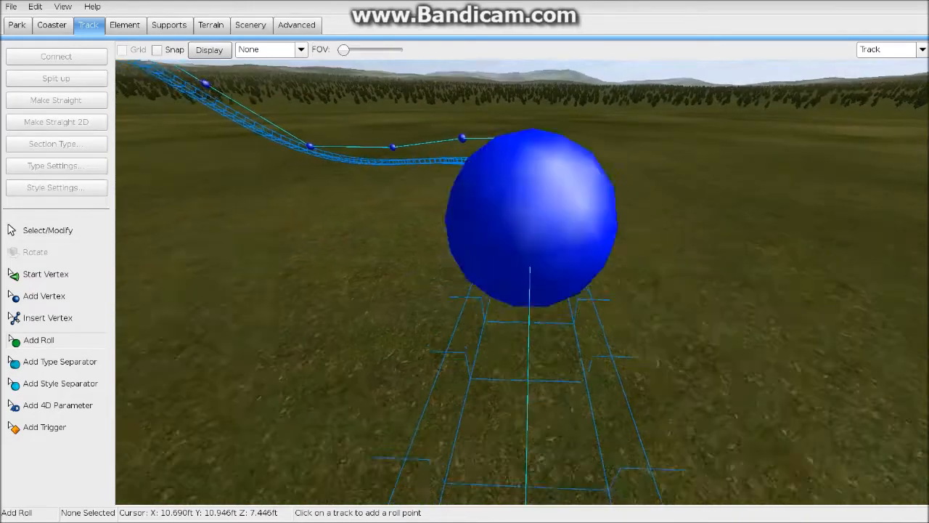
pyautogui.scroll(-3, 522, 281)
pyautogui.scroll(2, 521, 282)
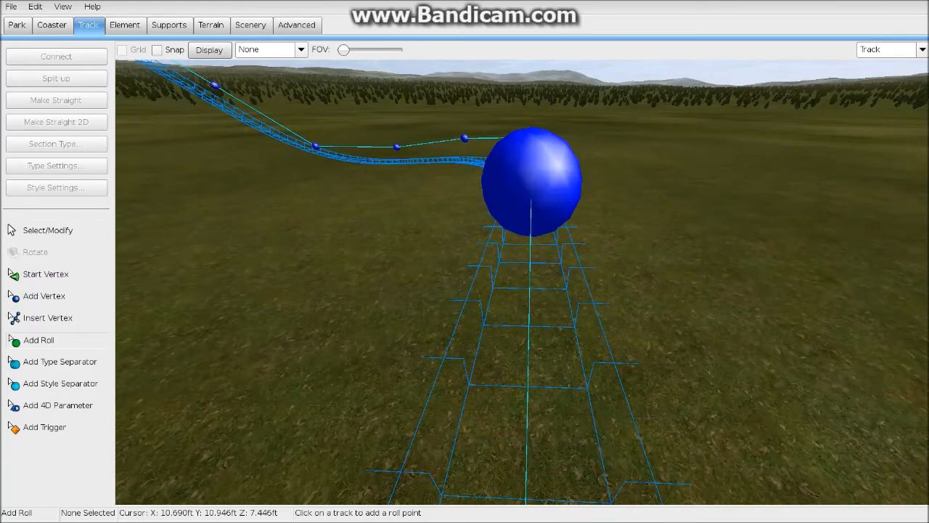
pyautogui.click(531, 195)
pyautogui.click(48, 230)
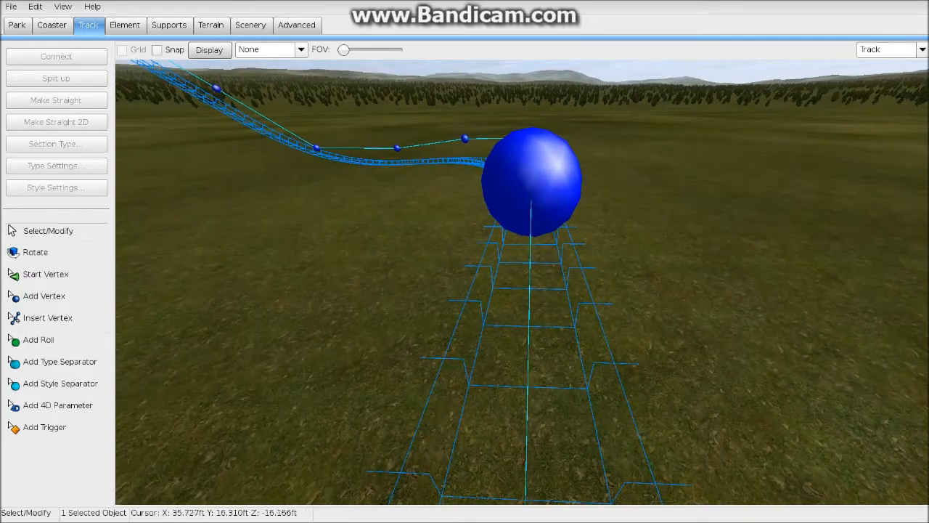
# Open the Roll Point settings for the new point, make it strict at 0°, and move the window clear of the track
pyautogui.scroll(2, 531, 196)
pyautogui.moveTo(508, 254); pyautogui.dragTo(610, 211, button='right')
pyautogui.scroll(-1, 508, 276)
pyautogui.scroll(2, 464, 290)
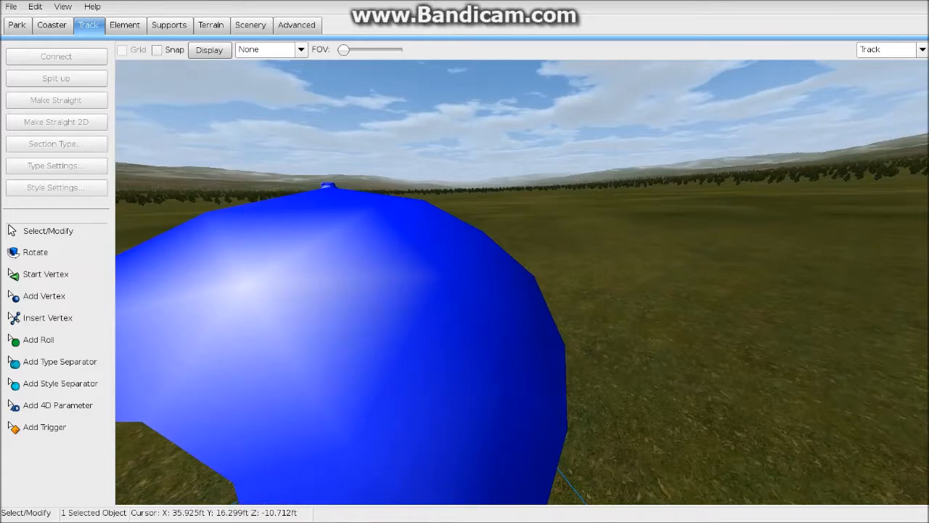
pyautogui.scroll(2, 363, 283)
pyautogui.doubleClick(363, 283)
pyautogui.moveTo(465, 264); pyautogui.dragTo(783, 393)
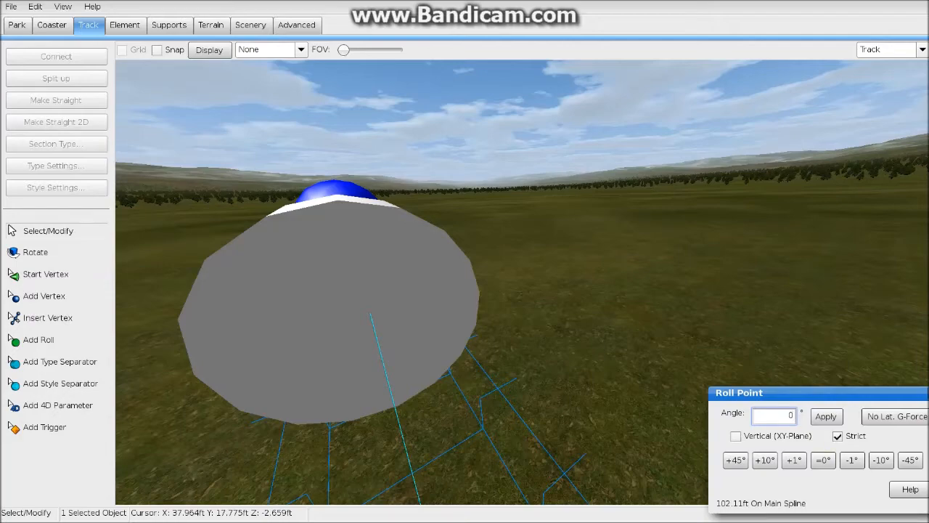
# Add a second roll point after the turn at the foot of the lift hill and make it strict
pyautogui.moveTo(406, 283); pyautogui.dragTo(371, 305, button='right')
pyautogui.scroll(-3, 465, 283)
pyautogui.scroll(3, 464, 283)
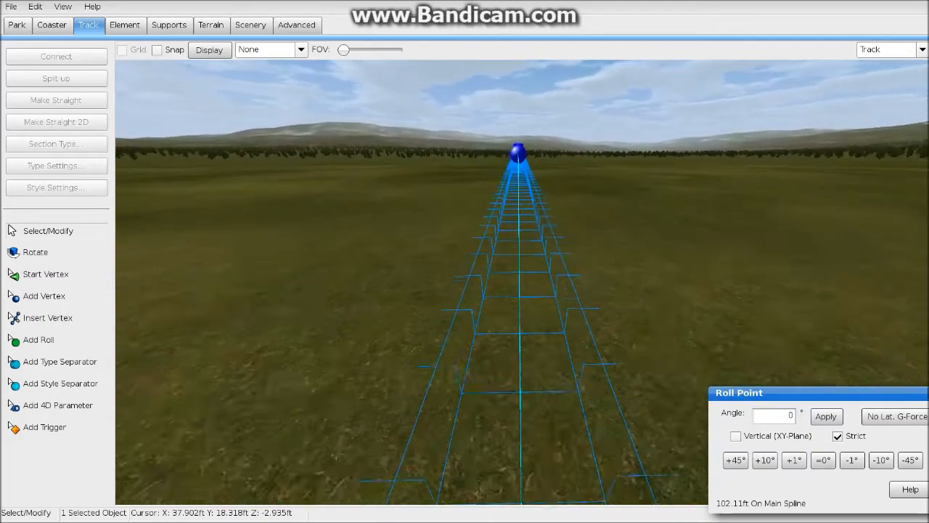
pyautogui.scroll(8, 465, 283)
pyautogui.moveTo(464, 284); pyautogui.dragTo(441, 331, button='right')
pyautogui.scroll(3, 464, 283)
pyautogui.scroll(-4, 464, 283)
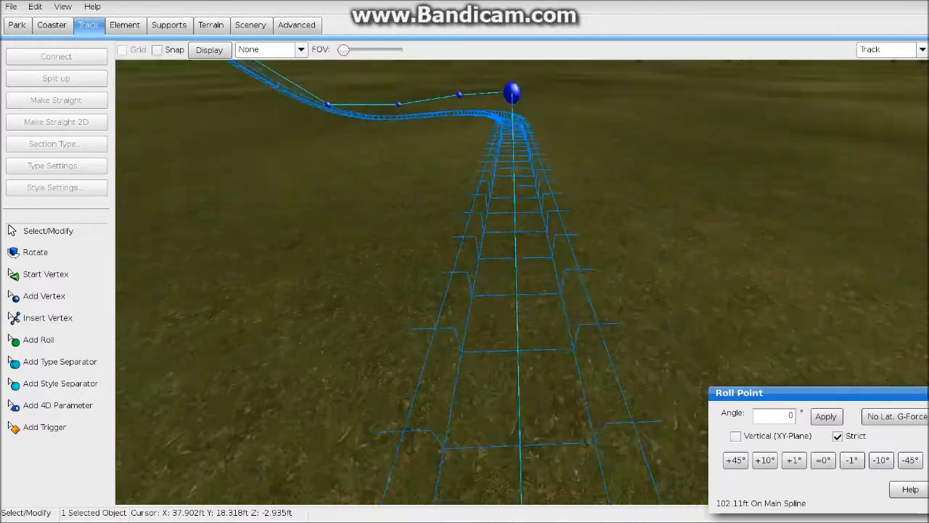
pyautogui.scroll(10, 465, 283)
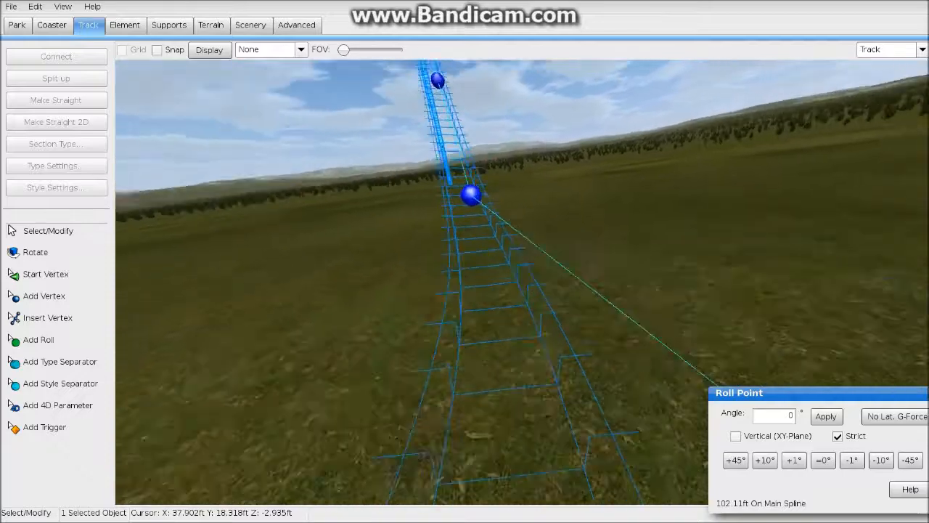
pyautogui.scroll(3, 465, 283)
pyautogui.click(44, 340)
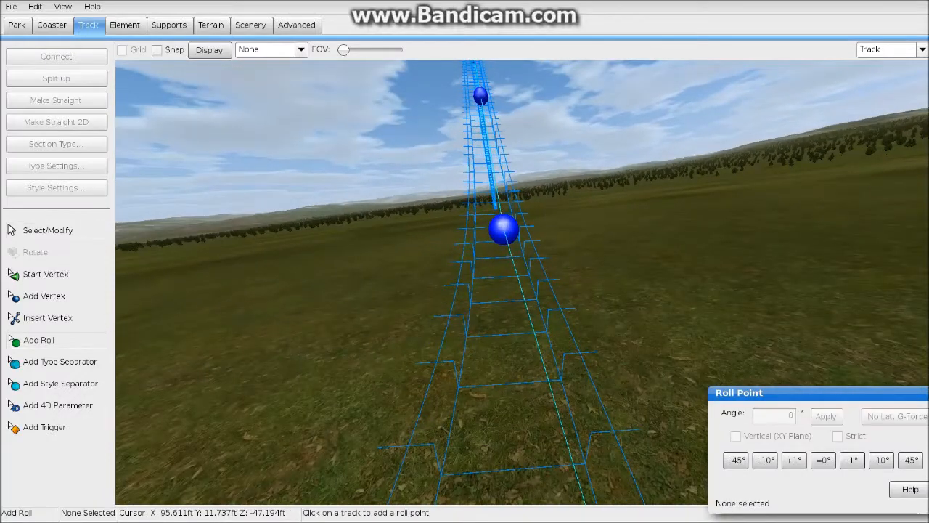
pyautogui.click(491, 175)
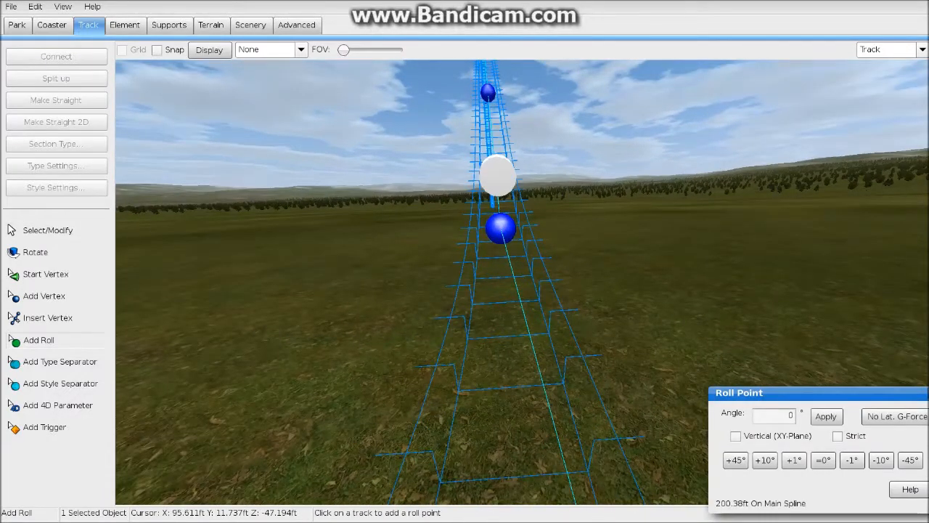
pyautogui.click(838, 437)
# Place a type separator in the left view at the foot of the lift hill, beside the second roll point
pyautogui.scroll(3, 465, 283)
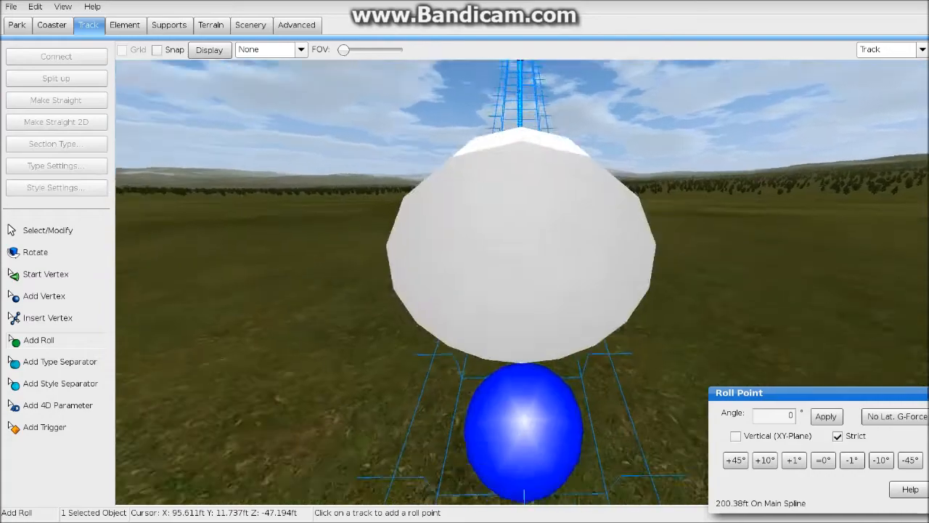
pyautogui.scroll(-5, 465, 283)
pyautogui.press('Down')
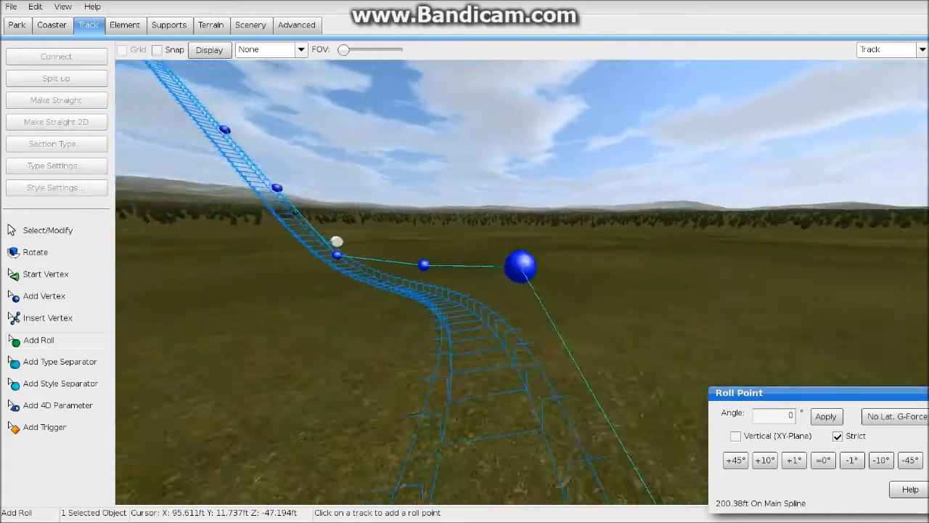
pyautogui.press('Up')
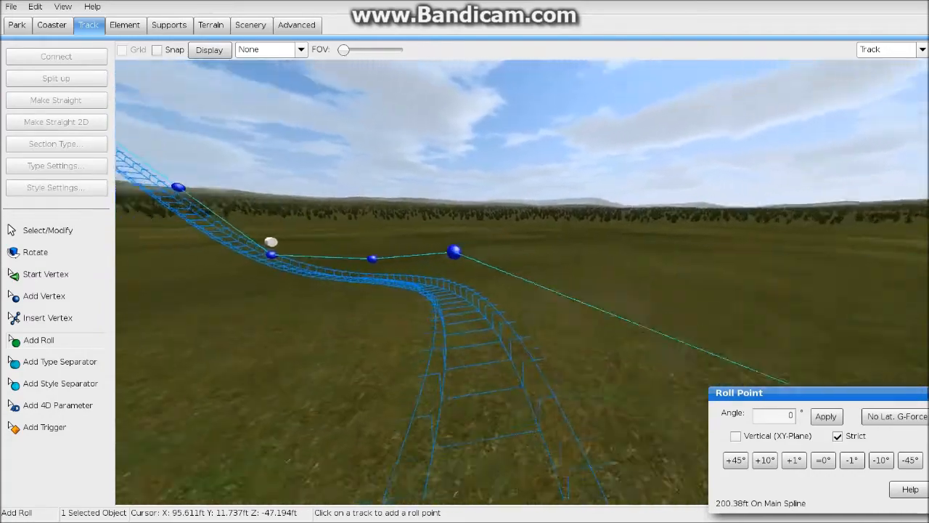
pyautogui.click(59, 361)
pyautogui.press('Up')
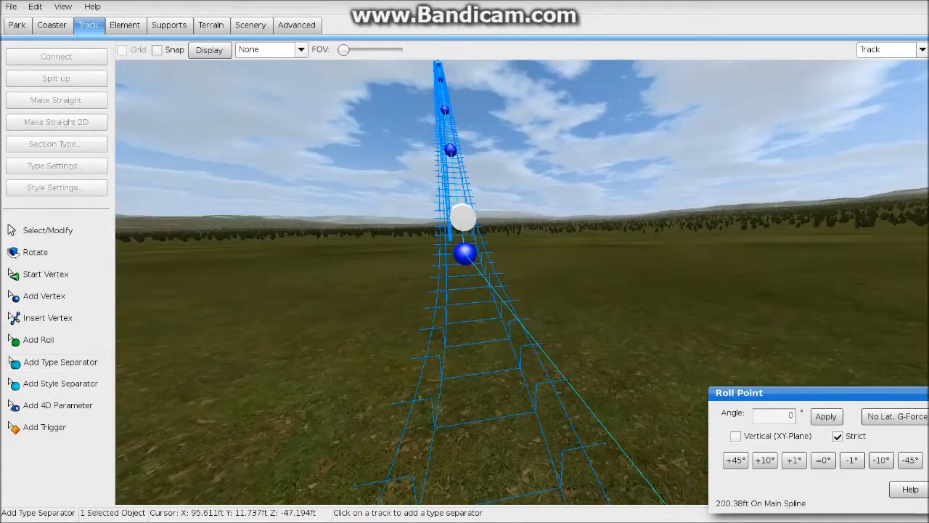
pyautogui.click(869, 97)
pyautogui.scroll(5, 609, 255)
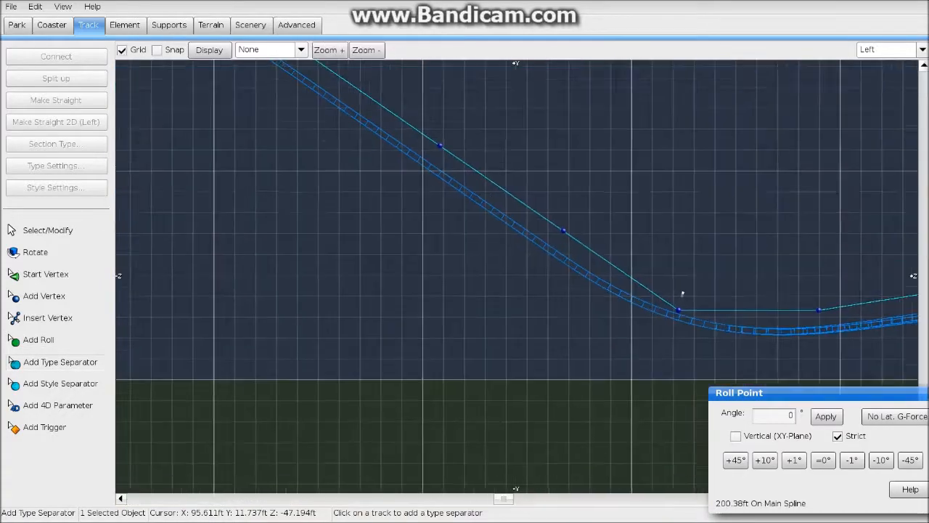
pyautogui.click(609, 255)
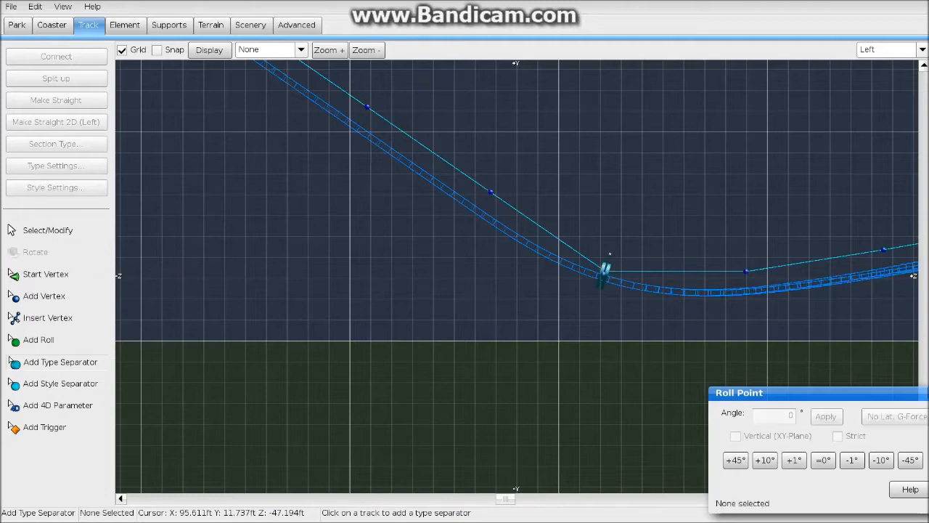
# Place a second type separator just past the crest, where the first drop begins
pyautogui.scroll(-4, 607, 265)
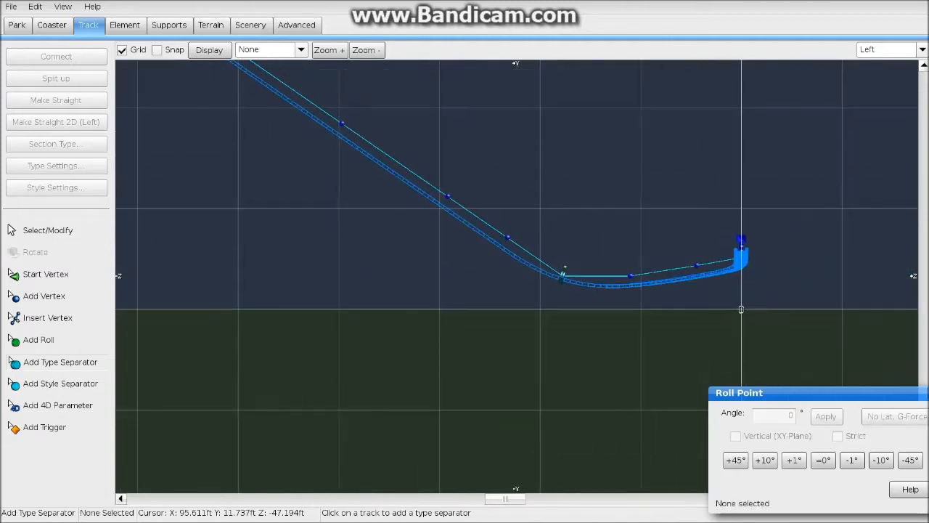
pyautogui.moveTo(607, 266); pyautogui.dragTo(926, 519, button='right')
pyautogui.scroll(1, 607, 266)
pyautogui.scroll(3, 517, 276)
pyautogui.moveTo(517, 276); pyautogui.dragTo(586, 333, button='right')
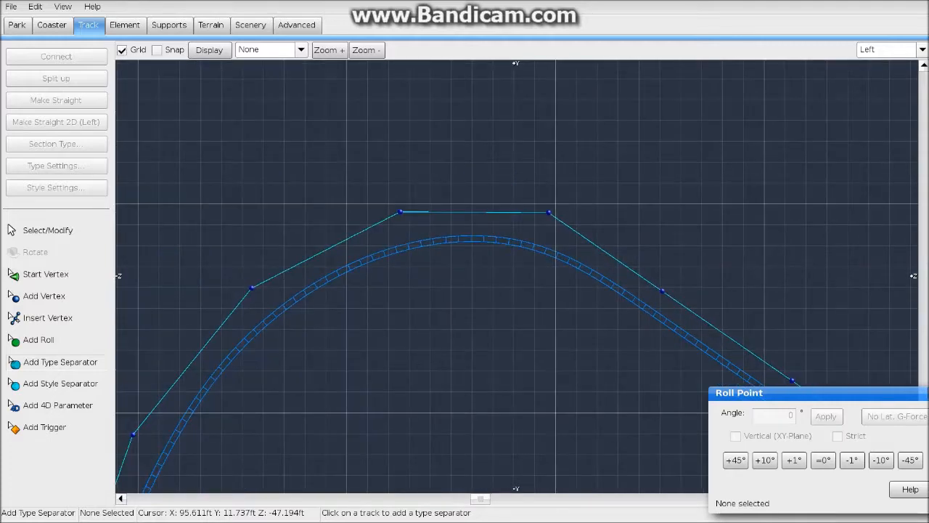
pyautogui.click(406, 245)
# Change the track section between the two type separators to a lift section
pyautogui.scroll(-2, 517, 276)
pyautogui.moveTo(584, 303); pyautogui.dragTo(429, 240, button='right')
pyautogui.click(465, 242)
pyautogui.scroll(-2, 517, 276)
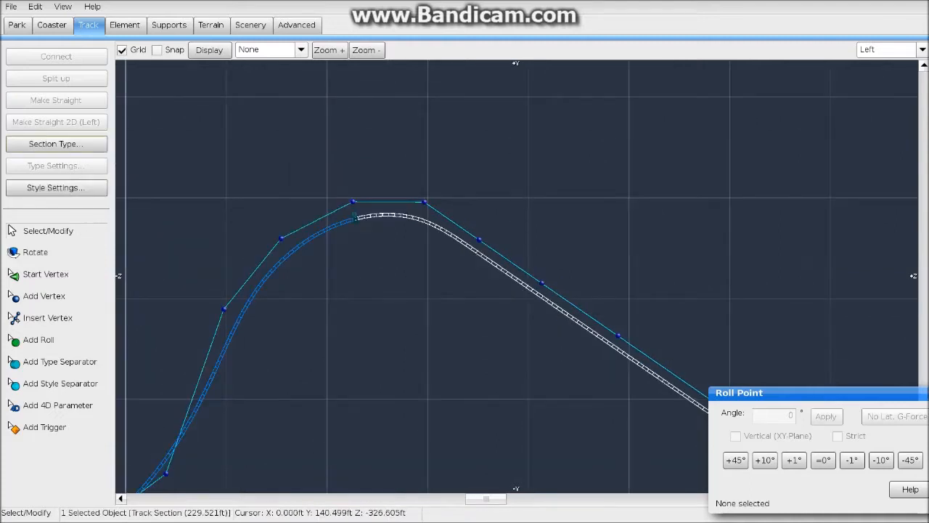
pyautogui.click(55, 144)
pyautogui.click(95, 185)
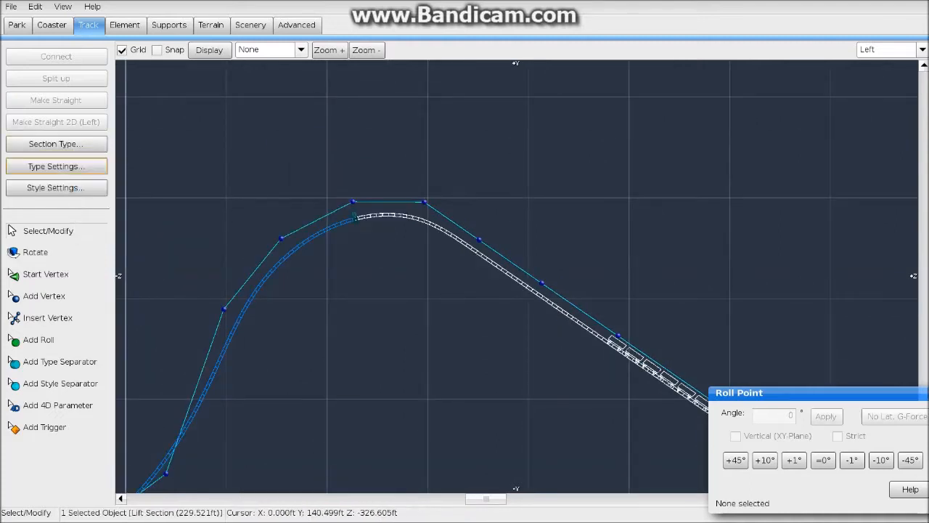
# Name the lift section "lift 1", set its speed to 8 mph and acceleration to .1 g, and deselect it
pyautogui.click(56, 166)
pyautogui.write('lift 1')
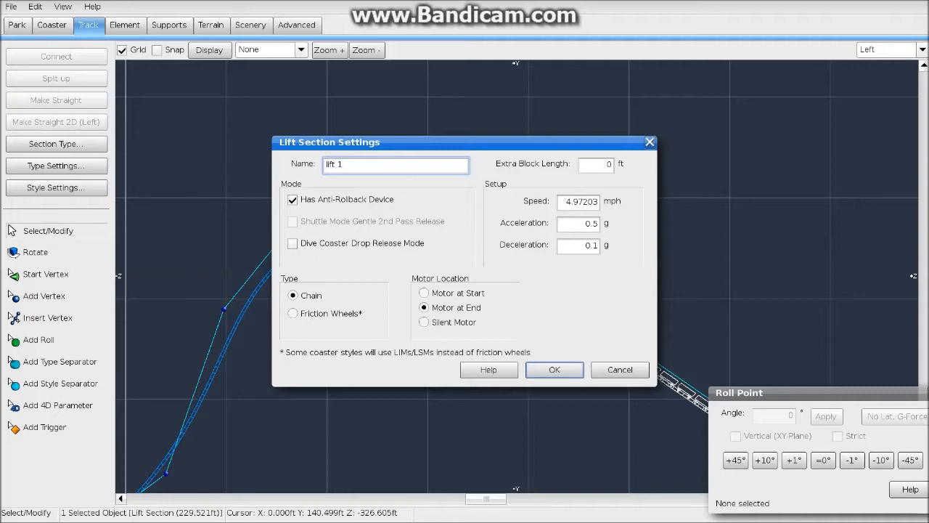
pyautogui.click(581, 201)
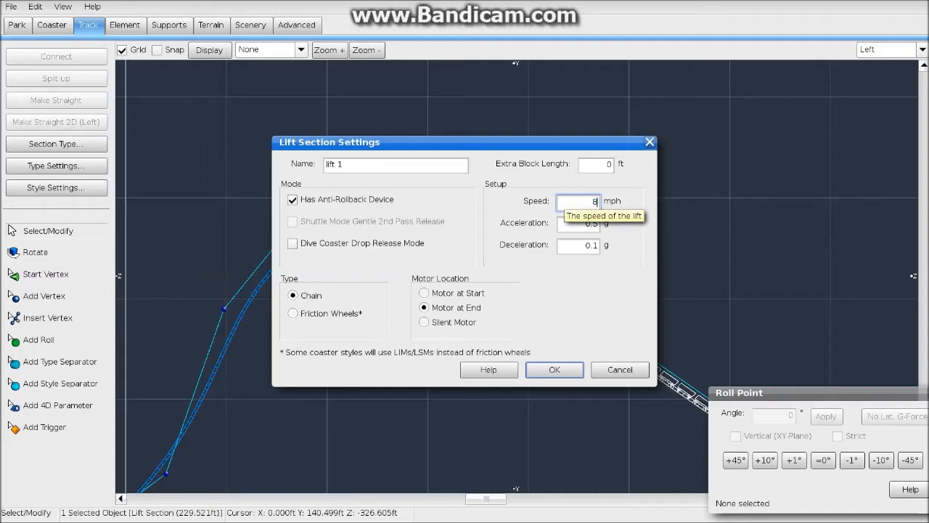
pyautogui.press('Tab')
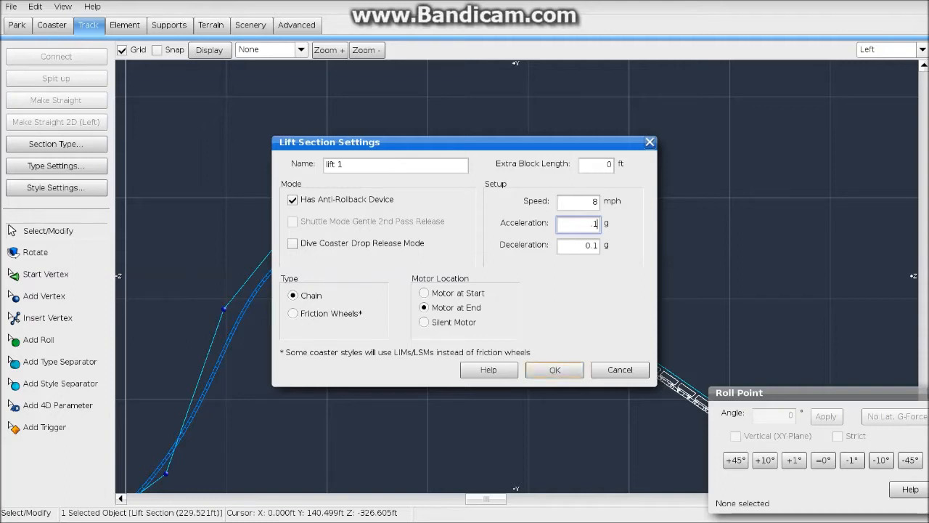
pyautogui.click(555, 370)
pyautogui.click(376, 364)
pyautogui.scroll(-4, 384, 369)
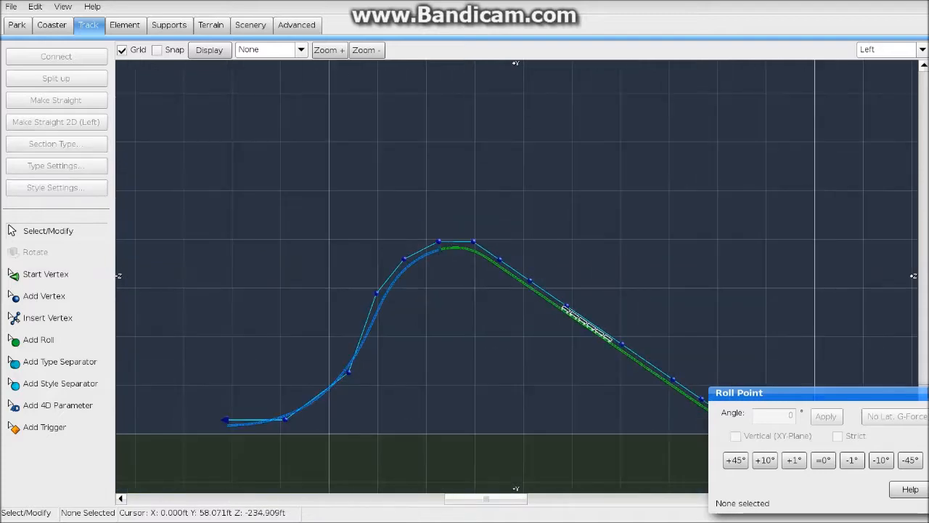
# Examine the first drop from the crest down to the end of the track and select the end vertex
pyautogui.moveTo(467, 349); pyautogui.dragTo(547, 280, button='right')
pyautogui.scroll(3, 412, 318)
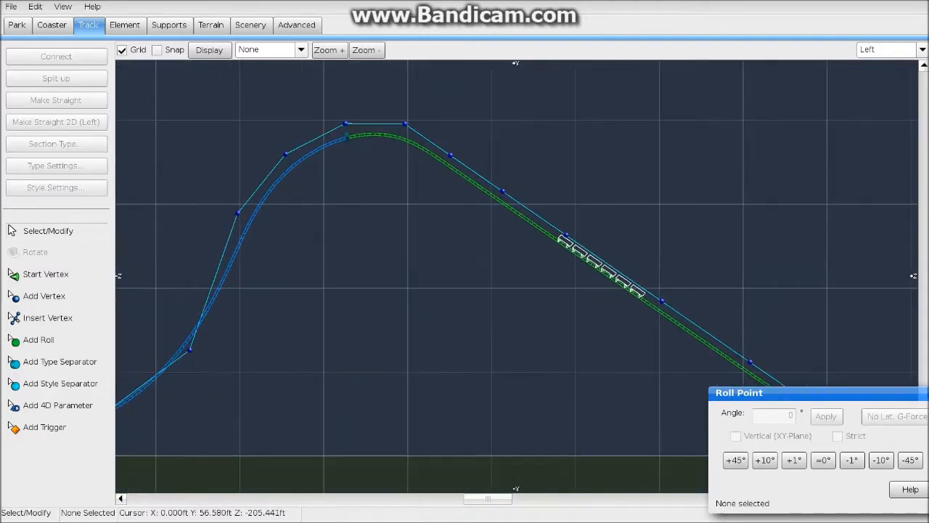
pyautogui.moveTo(374, 301); pyautogui.dragTo(475, 310, button='right')
pyautogui.moveTo(371, 321); pyautogui.dragTo(540, 288, button='right')
pyautogui.moveTo(293, 404); pyautogui.dragTo(434, 389, button='right')
pyautogui.scroll(3, 434, 389)
pyautogui.moveTo(355, 443); pyautogui.dragTo(386, 337, button='right')
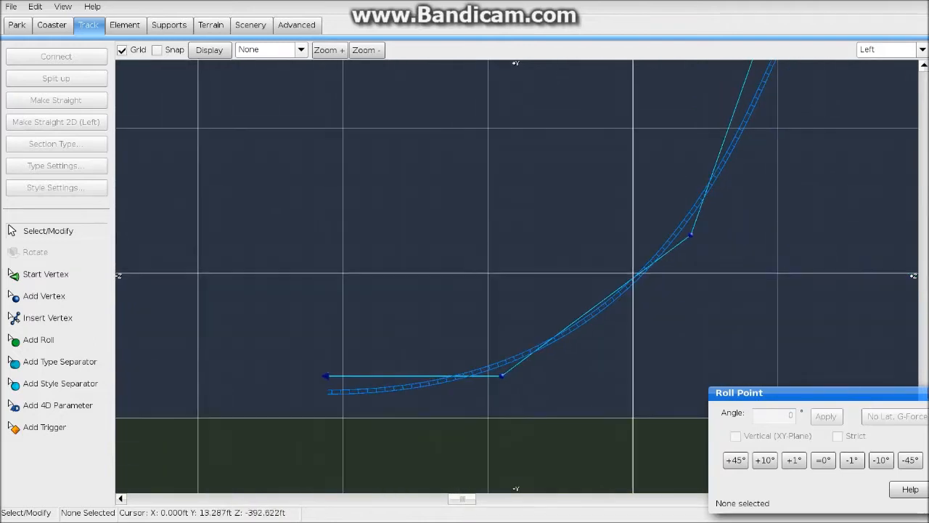
pyautogui.click(326, 375)
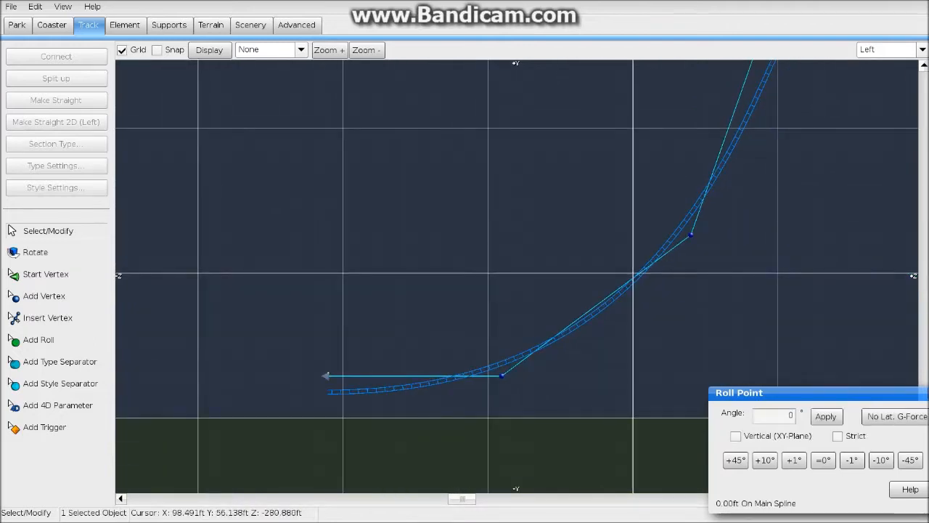
# Depump all the vertices from the crest of the hill down to the end of the first drop
pyautogui.scroll(-3, 842, 169)
pyautogui.moveTo(708, 213); pyautogui.dragTo(609, 293, button='right')
pyautogui.moveTo(215, 471); pyautogui.dragTo(729, 60)
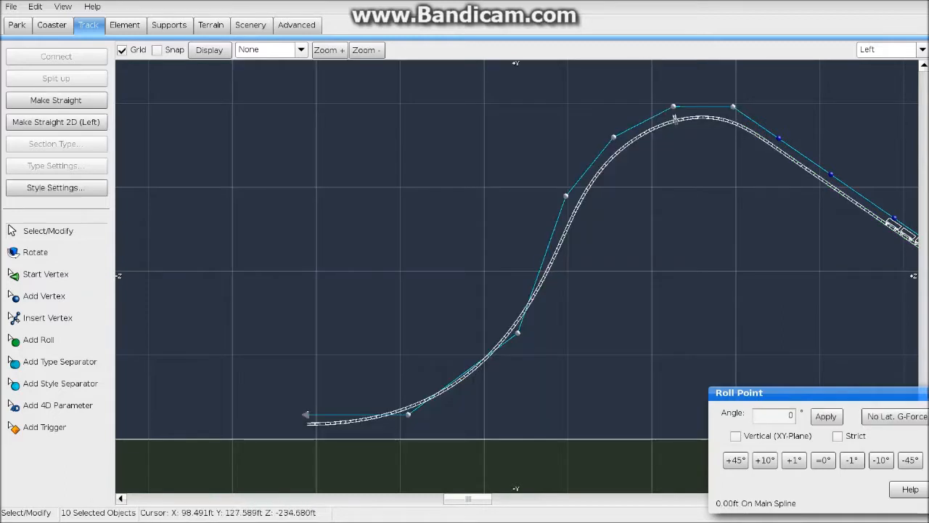
pyautogui.click(125, 25)
pyautogui.click(56, 188)
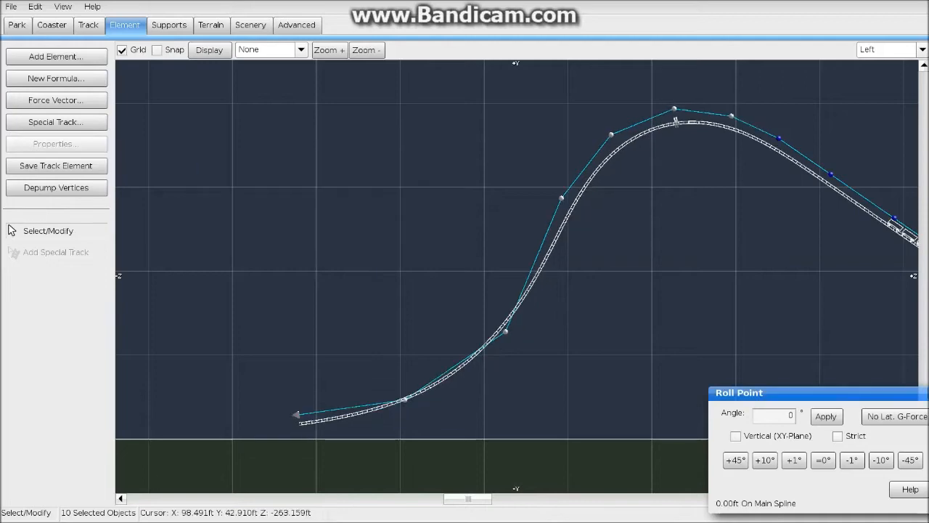
pyautogui.click(568, 309)
# Straighten the lift hill's vertices in the left view with Make Straight 2D, then deselect them
pyautogui.scroll(-2, 569, 298)
pyautogui.moveTo(643, 293); pyautogui.dragTo(222, 248, button='right')
pyautogui.moveTo(224, 90); pyautogui.dragTo(535, 349)
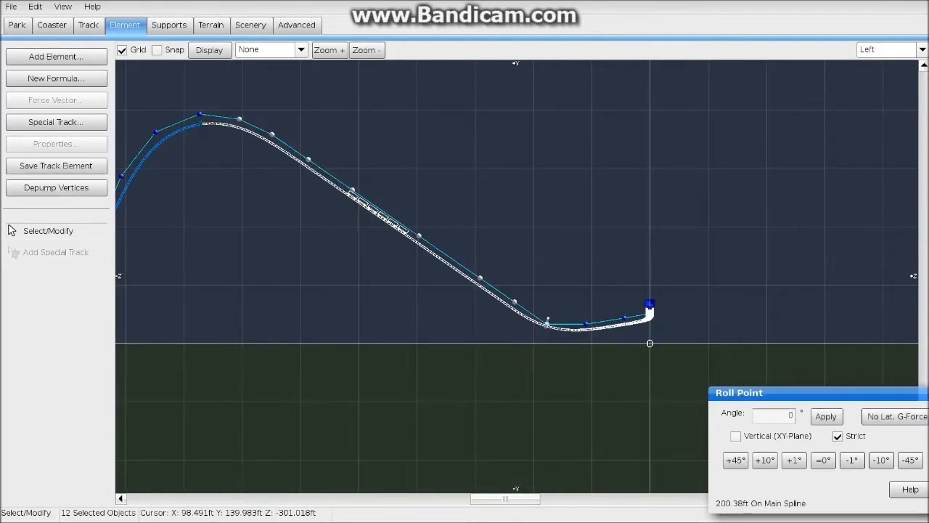
pyautogui.click(87, 25)
pyautogui.click(56, 122)
pyautogui.click(259, 225)
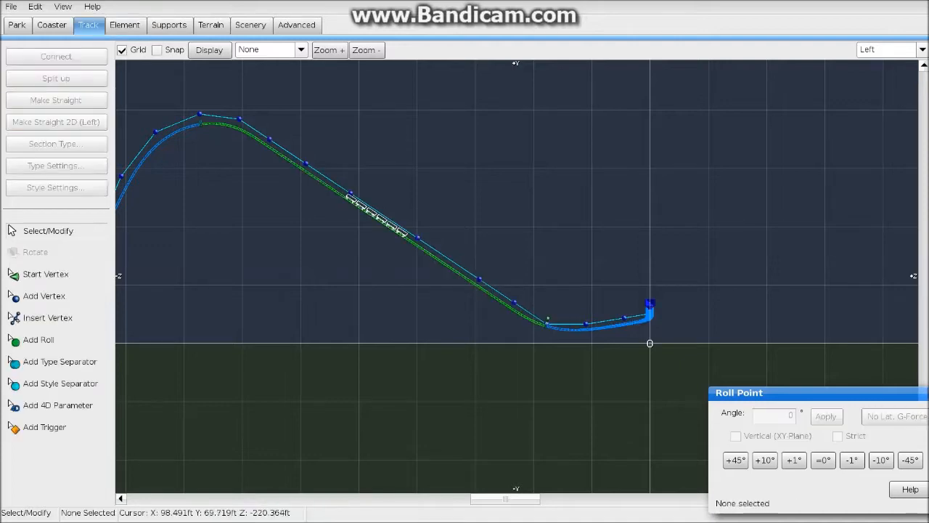
# Slide the type separator at the crest slightly further toward the first drop
pyautogui.moveTo(258, 225); pyautogui.dragTo(519, 262, button='right')
pyautogui.scroll(4, 518, 263)
pyautogui.moveTo(382, 201); pyautogui.dragTo(467, 409, button='right')
pyautogui.moveTo(485, 247); pyautogui.dragTo(477, 246)
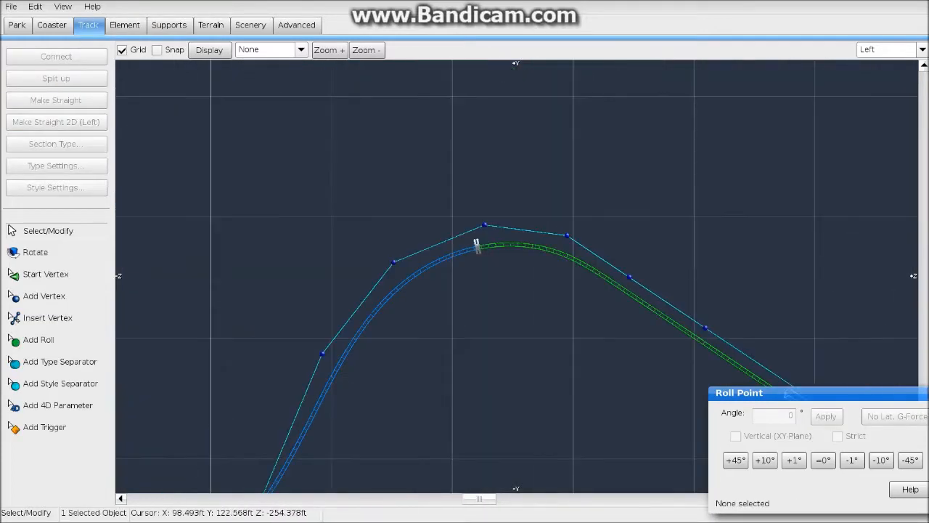
# Raise the end vertex of the first drop level with the vertex before it so the track ends horizontally
pyautogui.scroll(-3, 454, 363)
pyautogui.moveTo(414, 451); pyautogui.dragTo(603, 300, button='right')
pyautogui.scroll(3, 376, 400)
pyautogui.moveTo(299, 418); pyautogui.dragTo(380, 382, button='right')
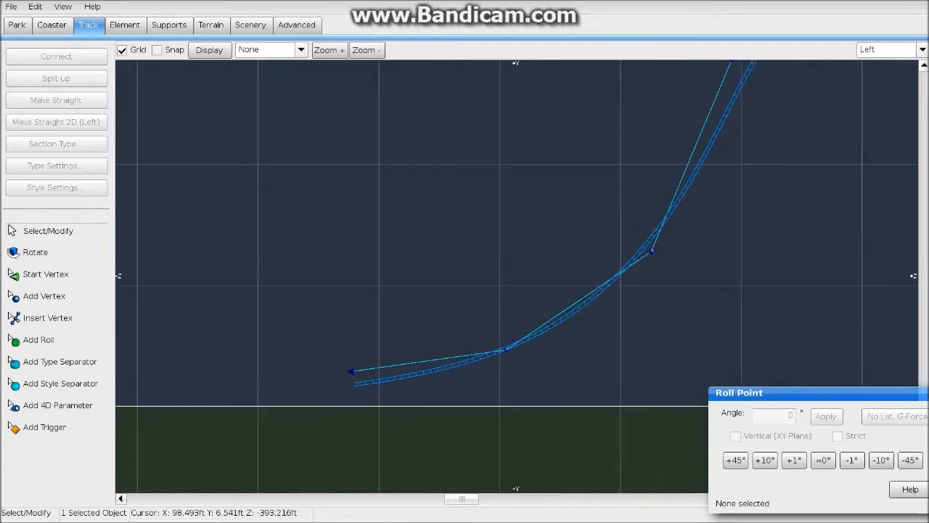
pyautogui.moveTo(352, 370); pyautogui.dragTo(356, 350)
pyautogui.click(388, 399)
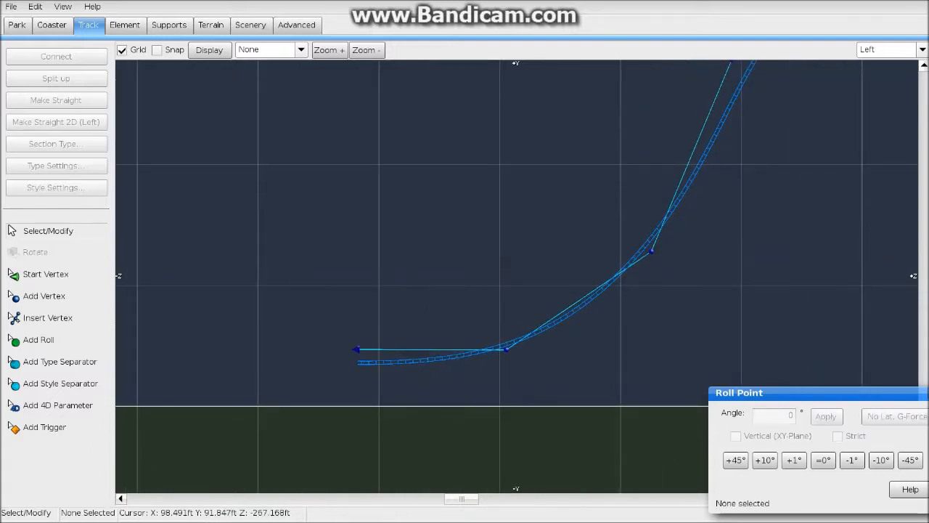
# Switch to the top view and select the end vertex of the first drop
pyautogui.click(923, 49)
pyautogui.click(880, 65)
pyautogui.scroll(-4, 522, 218)
pyautogui.moveTo(566, 106); pyautogui.dragTo(557, 453, button='right')
pyautogui.scroll(6, 491, 200)
pyautogui.moveTo(484, 260); pyautogui.dragTo(502, 374, button='right')
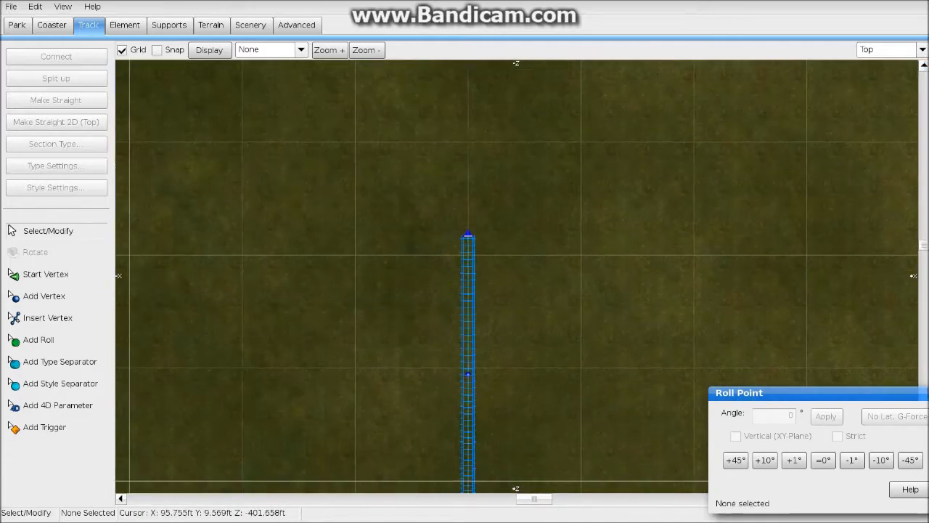
pyautogui.click(468, 233)
pyautogui.moveTo(495, 201); pyautogui.dragTo(506, 308, button='right')
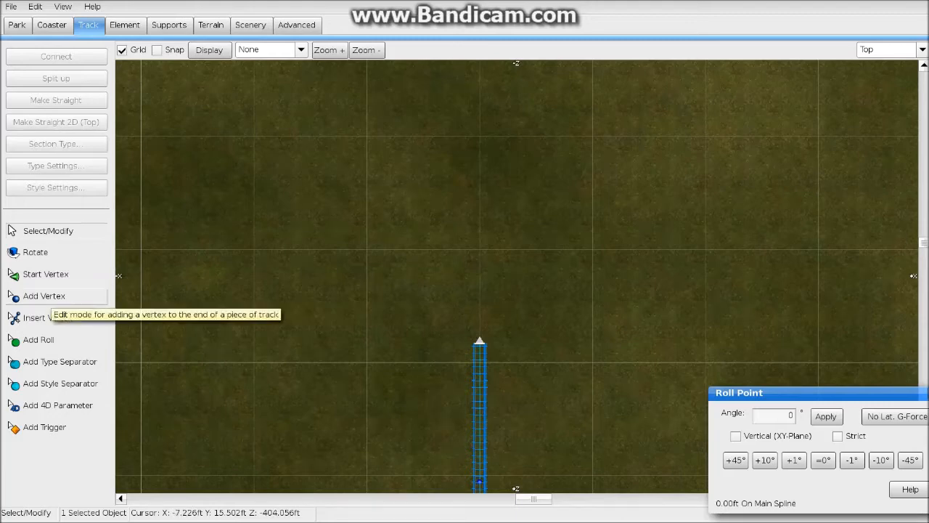
pyautogui.click(44, 296)
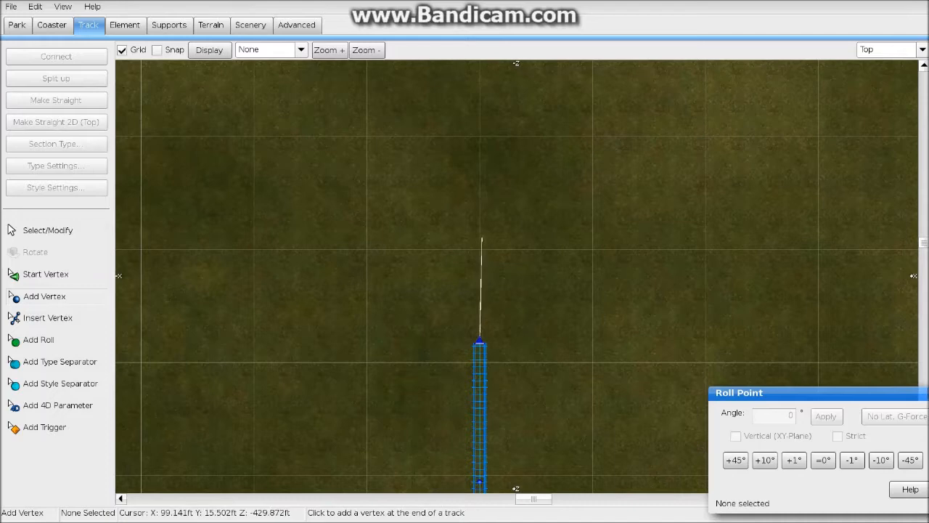
pyautogui.click(48, 231)
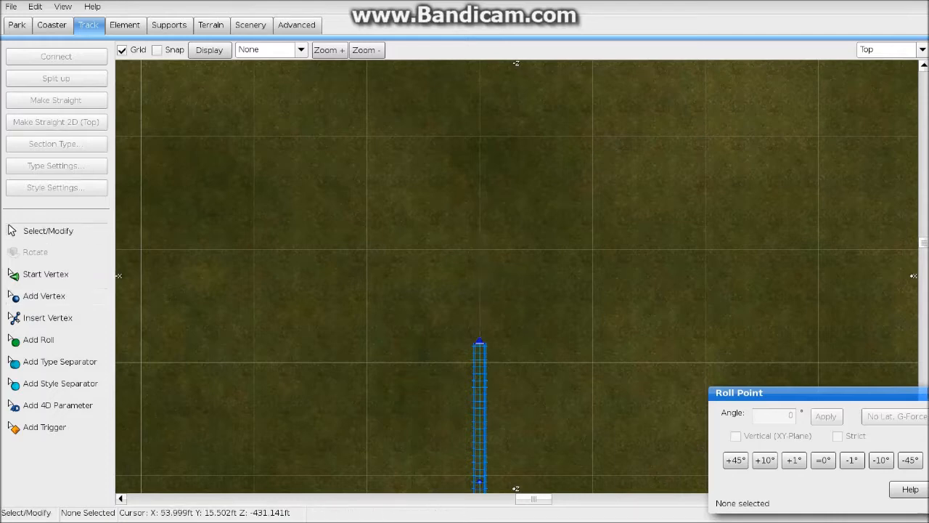
pyautogui.moveTo(363, 287); pyautogui.dragTo(508, 357)
# Add four vertices after the first drop in the top view, curving the track around the first part of a U-turn
pyautogui.click(43, 296)
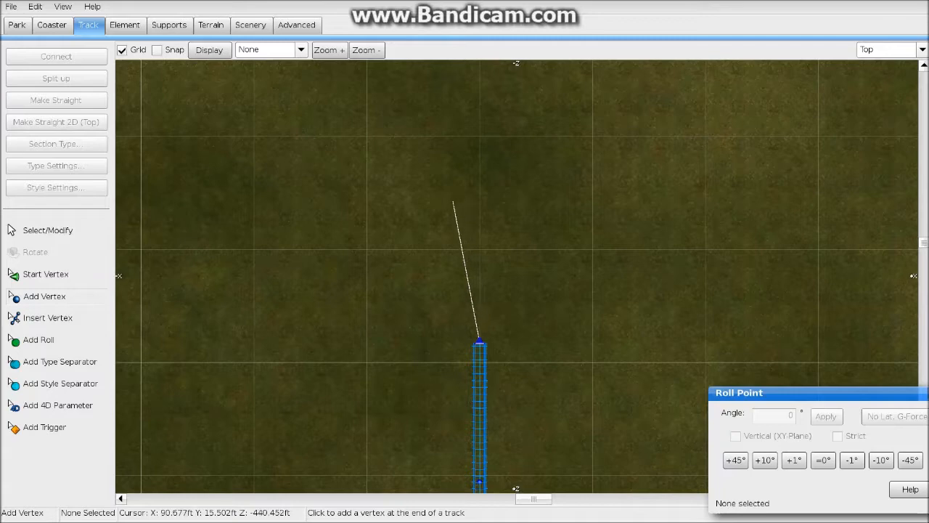
pyautogui.click(441, 201)
pyautogui.moveTo(410, 193); pyautogui.dragTo(502, 310, button='right')
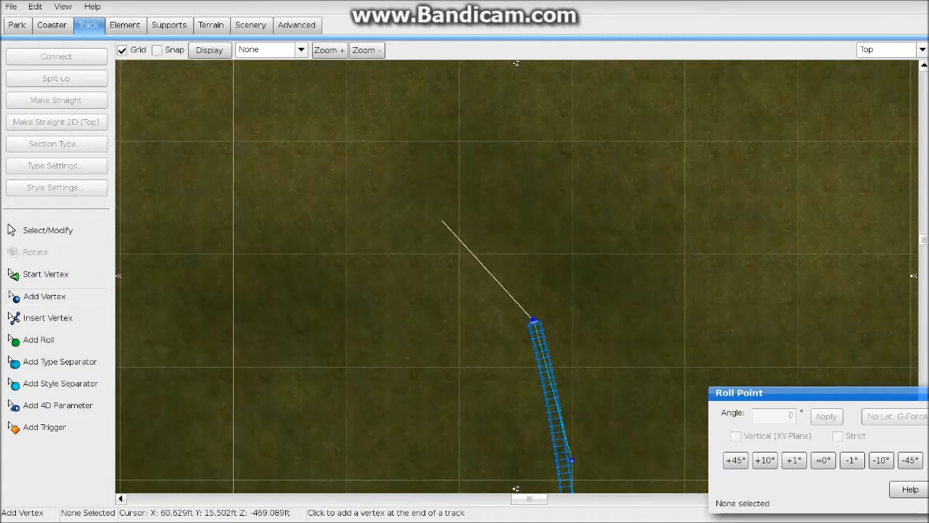
pyautogui.click(426, 232)
pyautogui.moveTo(303, 204); pyautogui.dragTo(437, 191, button='right')
pyautogui.click(424, 253)
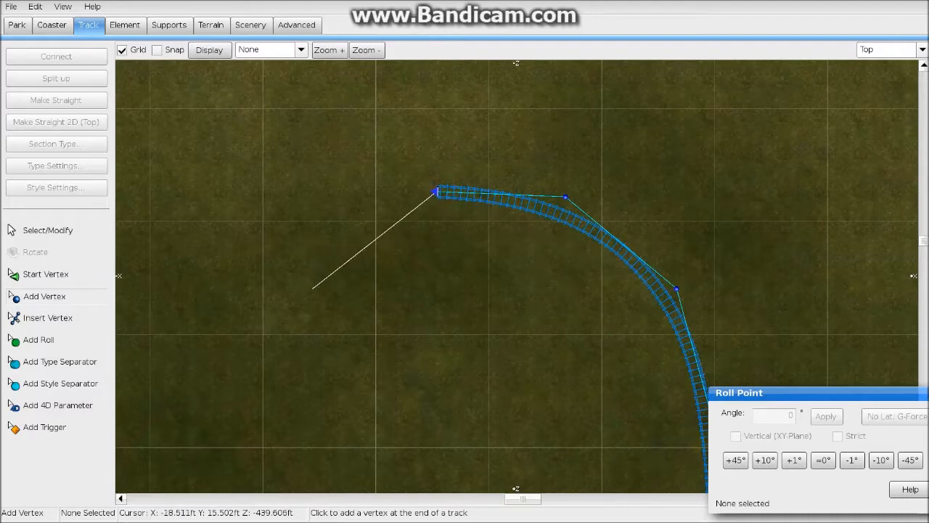
pyautogui.click(303, 294)
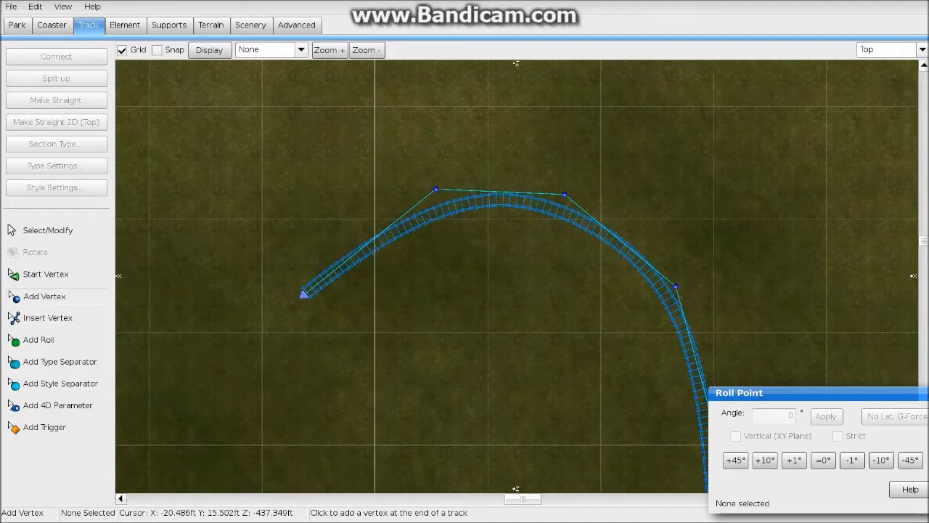
# Add two more vertices to finish the U-turn, ending parallel to the first drop
pyautogui.moveTo(303, 295); pyautogui.dragTo(286, 192, button='right')
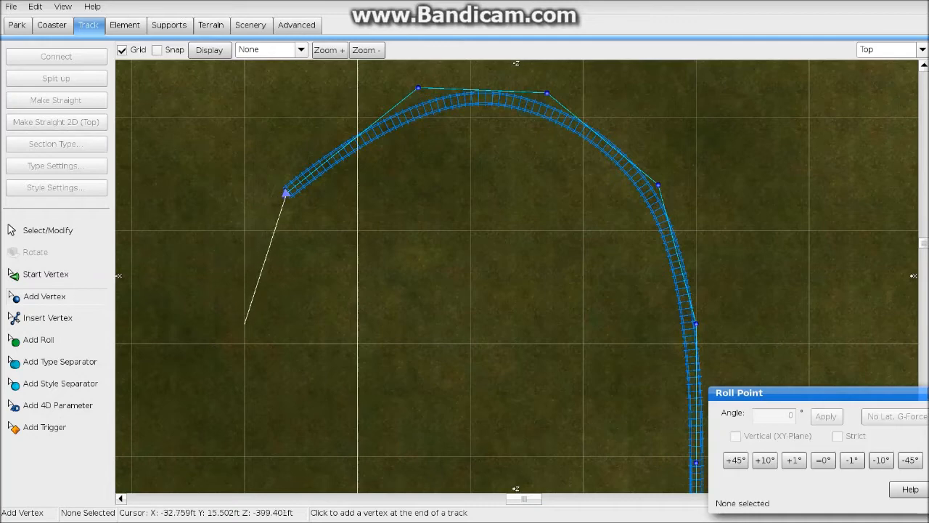
pyautogui.click(245, 323)
pyautogui.moveTo(245, 323); pyautogui.dragTo(249, 229, button='right')
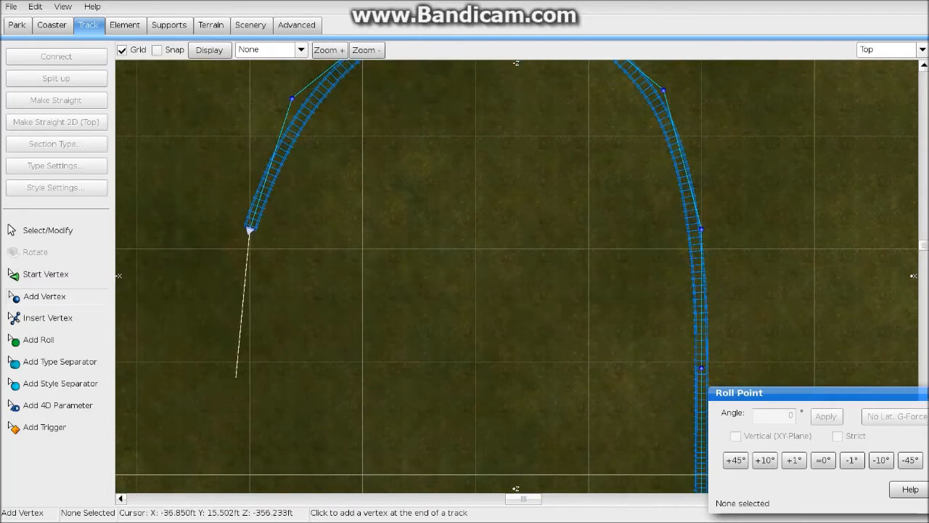
pyautogui.click(249, 382)
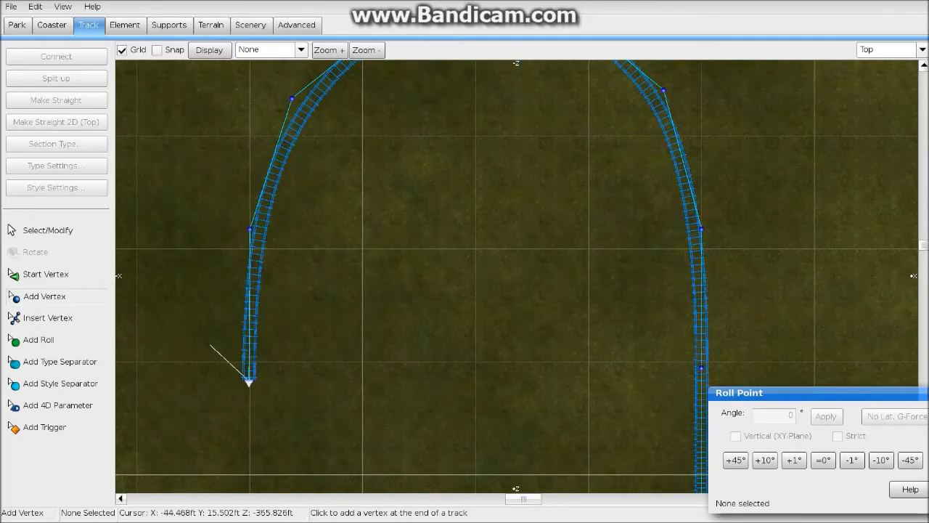
pyautogui.click(48, 230)
# Select the two outermost vertices of the U-turn and raise them well above the rest in the left view
pyautogui.scroll(-2, 434, 222)
pyautogui.moveTo(434, 222); pyautogui.dragTo(411, 271, button='right')
pyautogui.moveTo(406, 110); pyautogui.dragTo(599, 157)
pyautogui.click(922, 50)
pyautogui.click(885, 98)
pyautogui.scroll(-2, 496, 253)
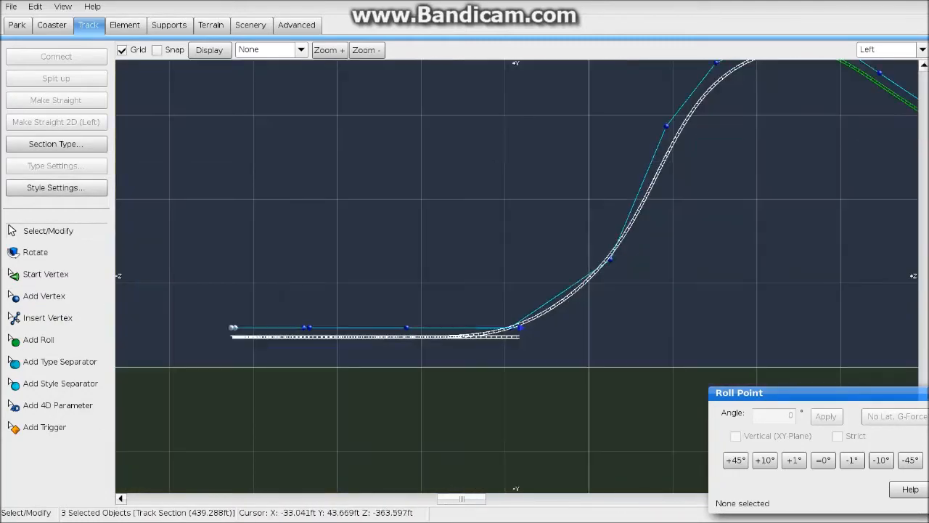
pyautogui.moveTo(393, 269); pyautogui.dragTo(532, 269, button='right')
pyautogui.moveTo(375, 328); pyautogui.dragTo(363, 200)
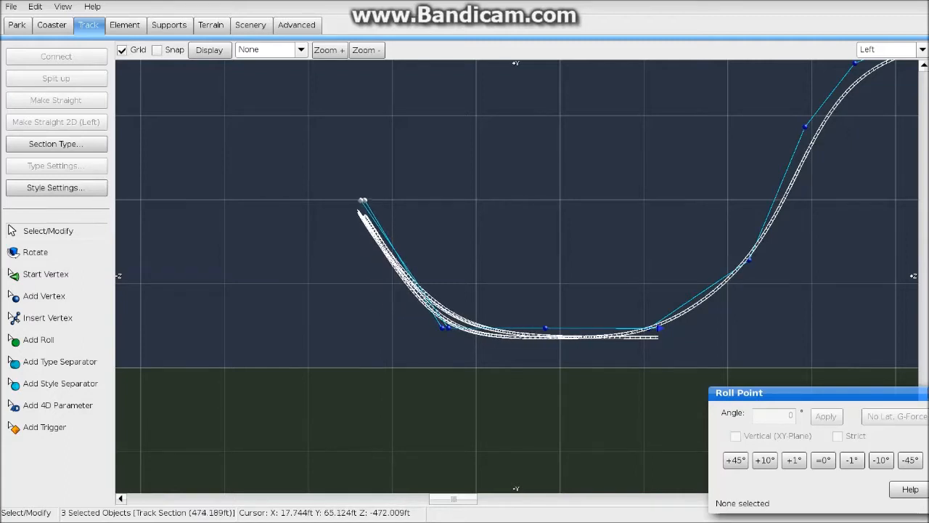
# Raise the neighbouring pair of turn vertices to smooth the climb, and nudge the outermost pair slightly higher
pyautogui.moveTo(462, 320); pyautogui.dragTo(444, 281)
pyautogui.click(551, 359)
pyautogui.moveTo(514, 354); pyautogui.dragTo(632, 413, button='right')
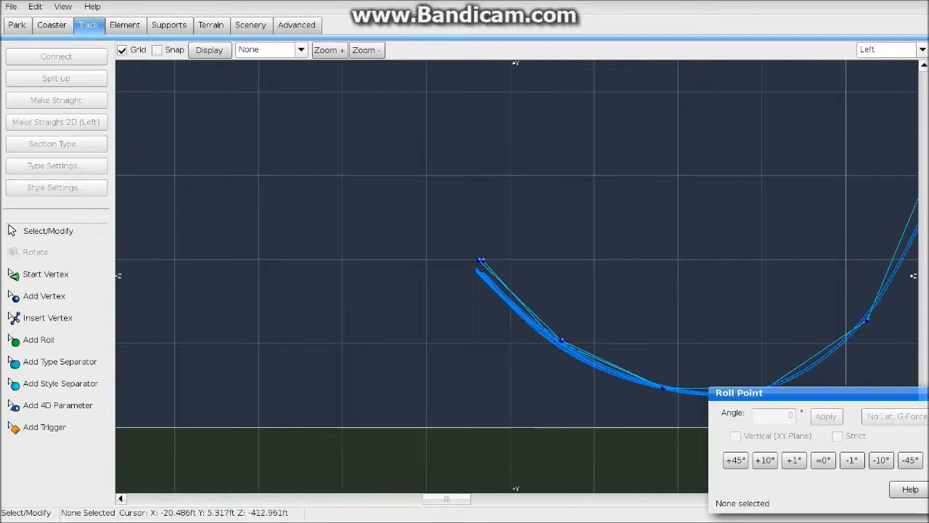
pyautogui.moveTo(503, 315); pyautogui.dragTo(371, 300, button='right')
pyautogui.moveTo(311, 284); pyautogui.dragTo(349, 237)
pyautogui.click(423, 319)
pyautogui.moveTo(423, 319); pyautogui.dragTo(467, 316, button='right')
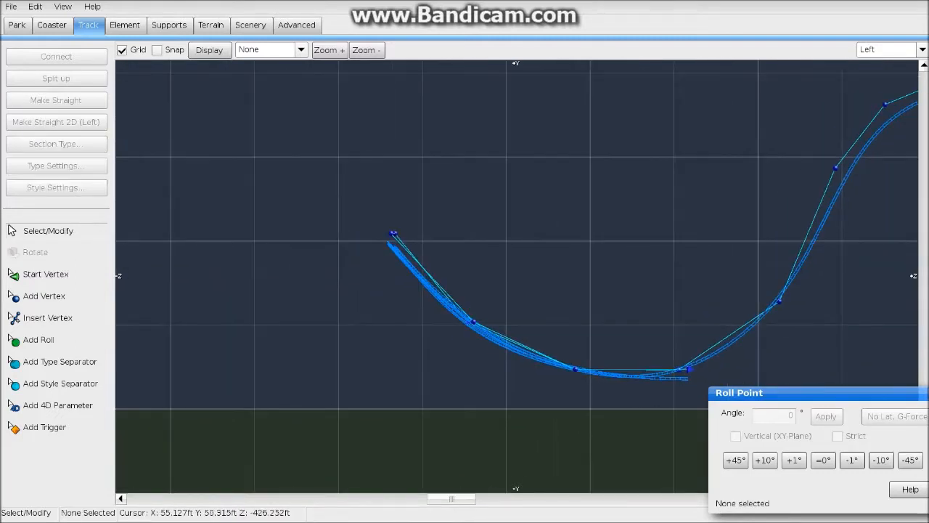
# Shift the U-turn's exit vertex horizontally to line up with the vertex at the foot of the first drop
pyautogui.moveTo(552, 299); pyautogui.dragTo(376, 224, button='right')
pyautogui.scroll(4, 376, 224)
pyautogui.moveTo(508, 318); pyautogui.dragTo(486, 318)
# Add three vertices after the U-turn in the left view, climbing to a small hill with a level top
pyautogui.click(44, 296)
pyautogui.moveTo(555, 309); pyautogui.dragTo(358, 330, button='right')
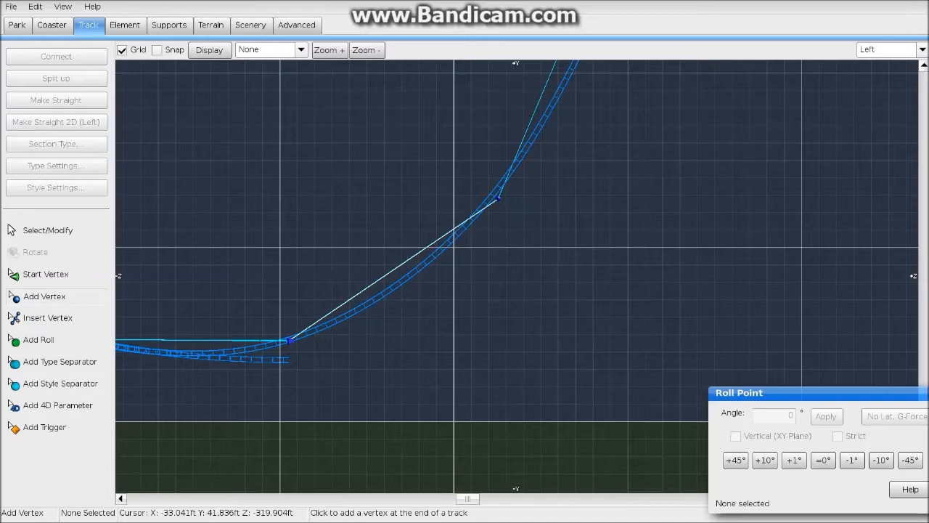
pyautogui.click(497, 197)
pyautogui.moveTo(497, 197); pyautogui.dragTo(358, 338, button='right')
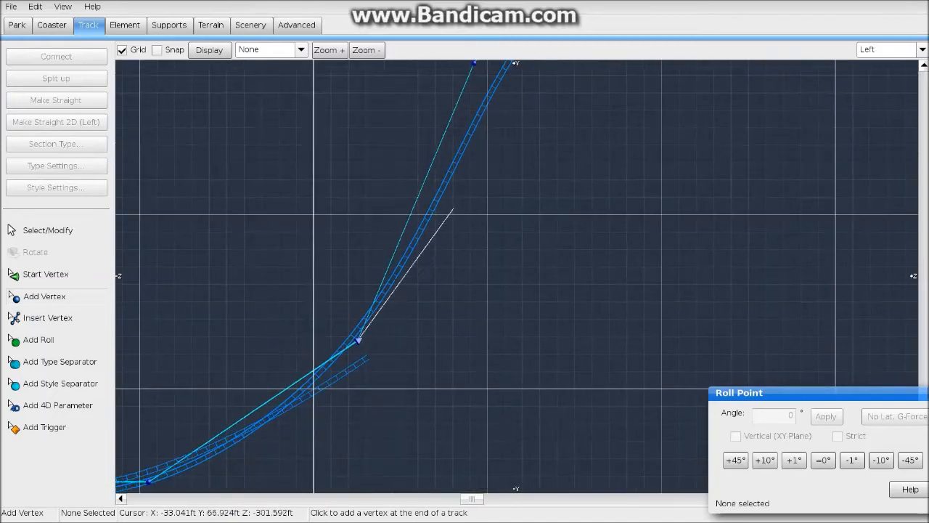
pyautogui.click(488, 214)
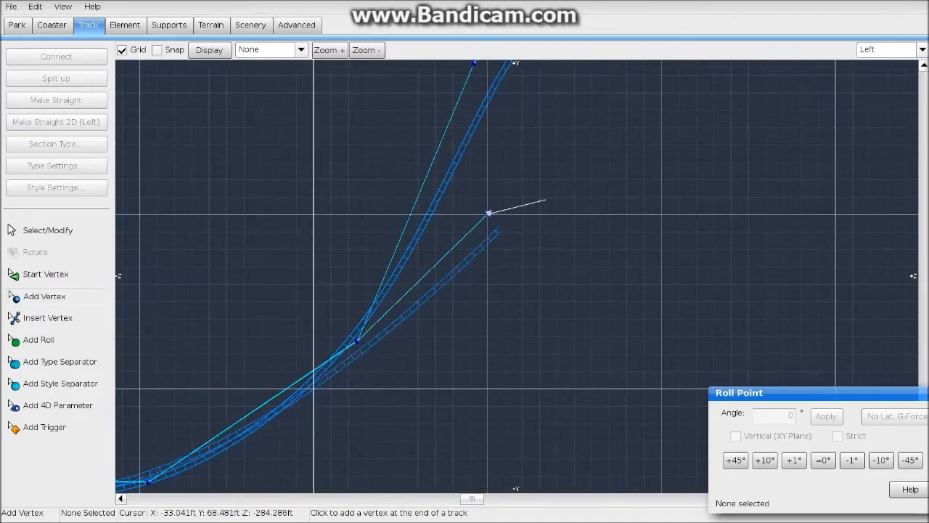
pyautogui.click(660, 214)
pyautogui.moveTo(661, 215); pyautogui.dragTo(573, 178, button='right')
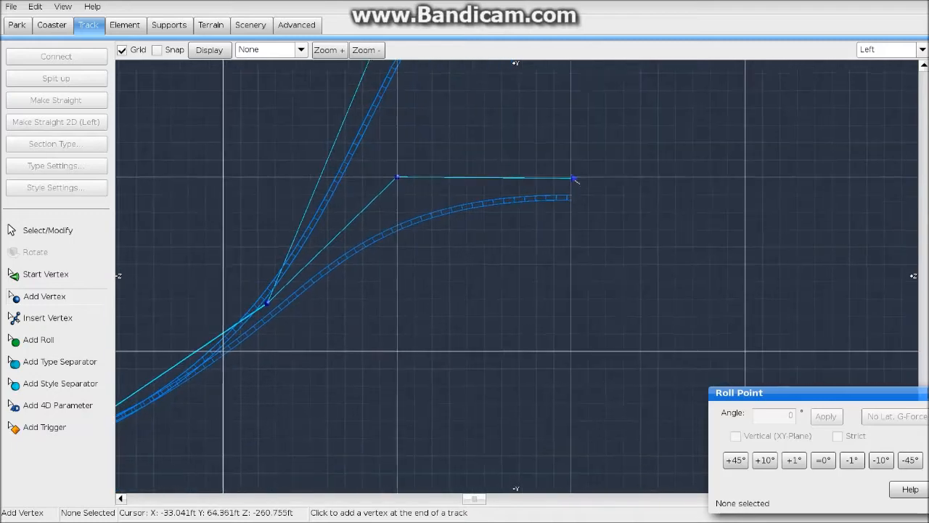
# Add a vertex that starts the descent from the small hill, and leave vertex adding
pyautogui.click(742, 305)
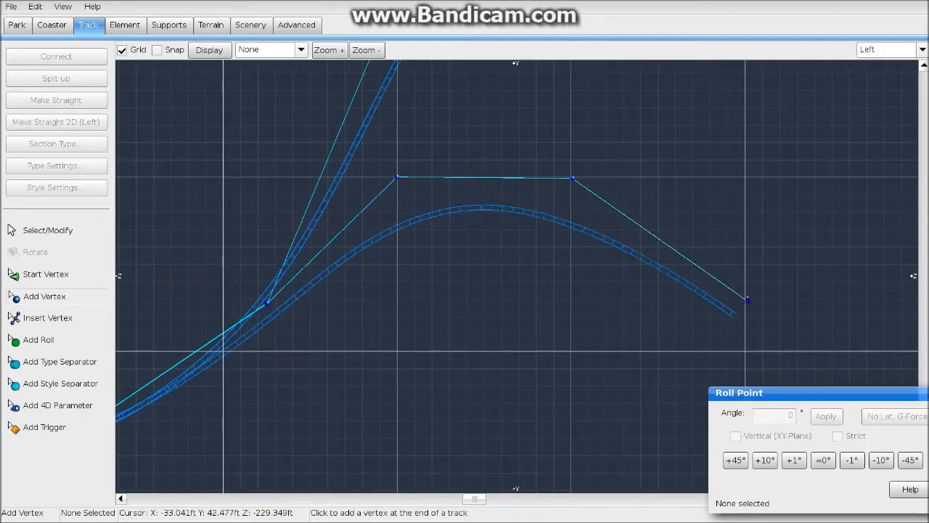
pyautogui.moveTo(742, 304); pyautogui.dragTo(731, 246, button='right')
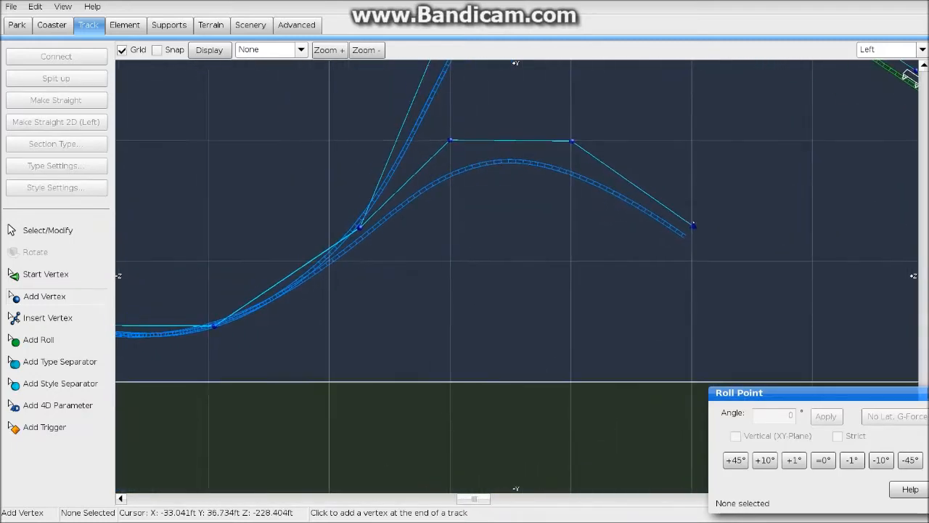
pyautogui.moveTo(664, 266); pyautogui.dragTo(498, 237, button='right')
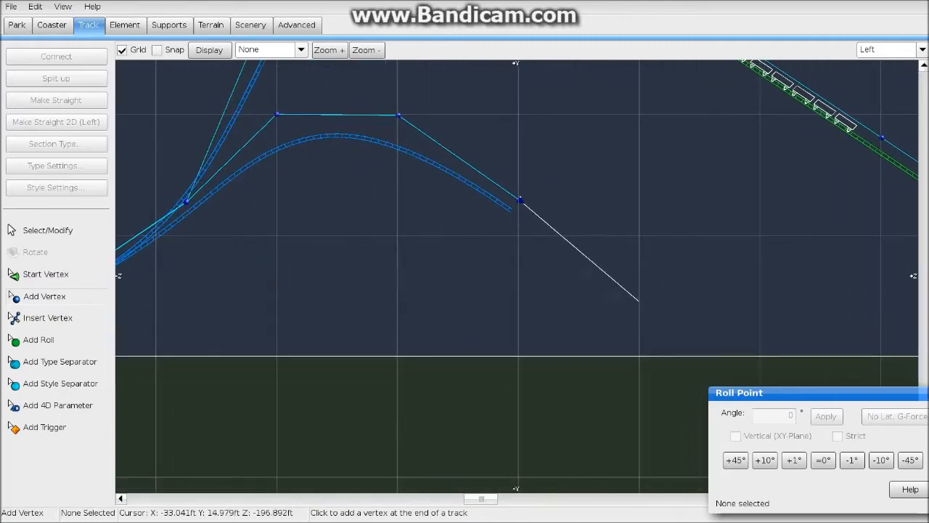
pyautogui.click(48, 230)
# Lower the vertex on the small hill's climb and the end vertex on its descent to reshape both slopes
pyautogui.moveTo(190, 237); pyautogui.dragTo(245, 250, button='right')
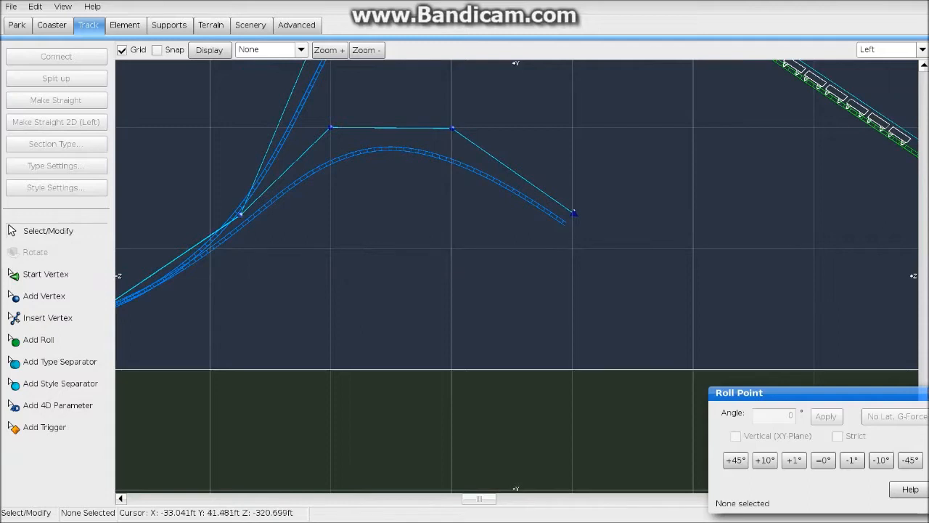
pyautogui.moveTo(239, 215); pyautogui.dragTo(211, 248)
pyautogui.moveTo(282, 256); pyautogui.dragTo(222, 242, button='right')
pyautogui.moveTo(514, 199); pyautogui.dragTo(515, 235)
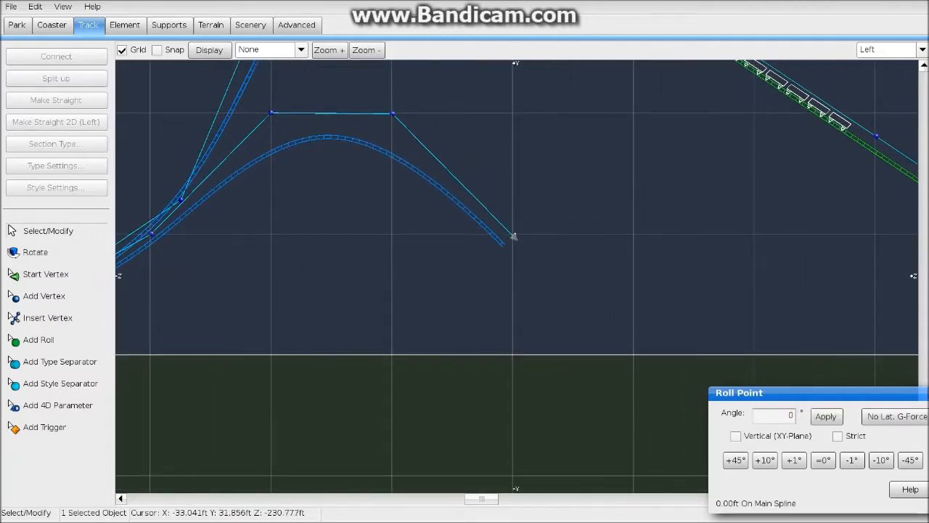
# Add two vertices after the small hill's descent, dropping close to the ground and ending in a level run, and leave vertex adding
pyautogui.moveTo(514, 236); pyautogui.dragTo(384, 194, button='right')
pyautogui.click(44, 296)
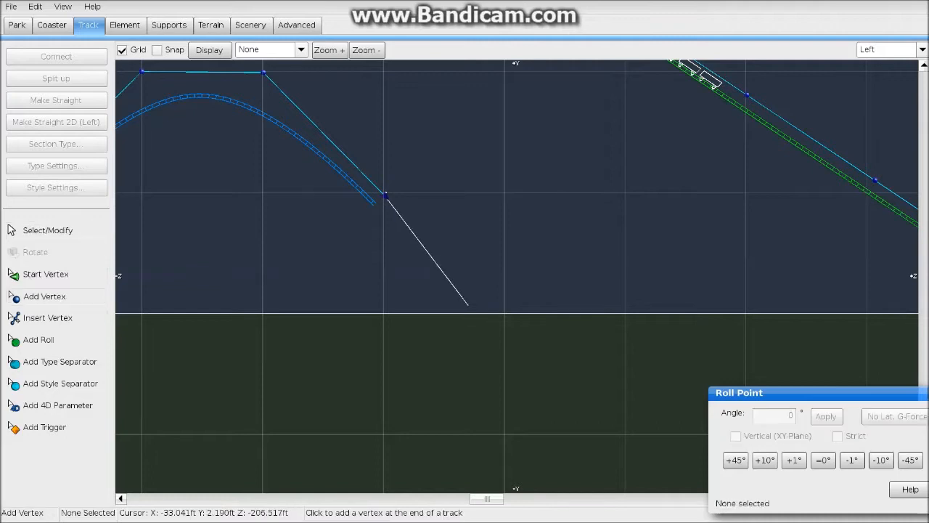
pyautogui.click(503, 272)
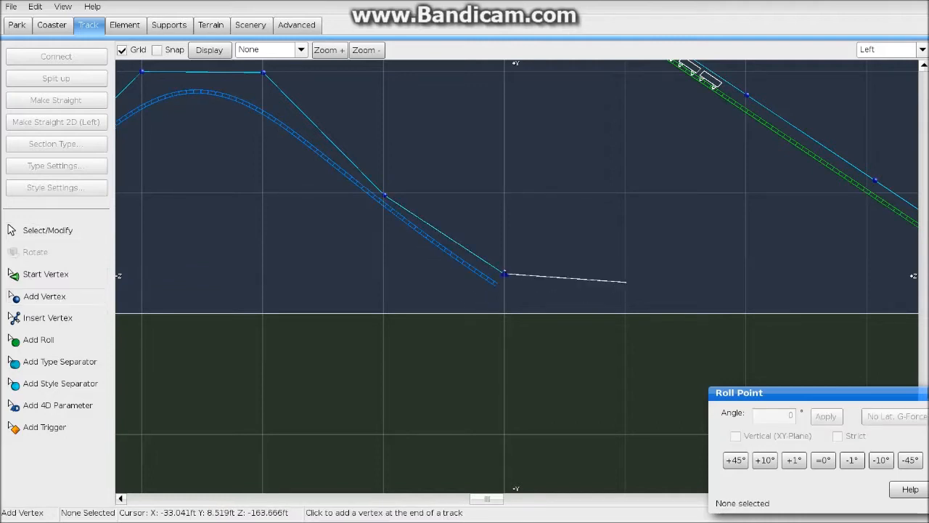
pyautogui.click(626, 273)
pyautogui.moveTo(626, 273); pyautogui.dragTo(698, 302, button='right')
pyautogui.click(48, 231)
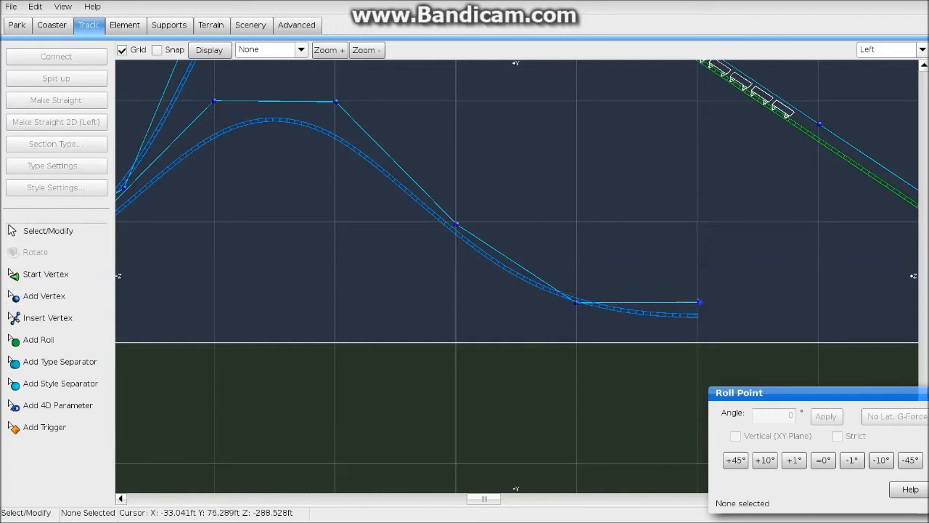
# Show the G-Force Comb and raise both the middle and foot vertices of the small hill's descent
pyautogui.click(302, 50)
pyautogui.click(254, 127)
pyautogui.moveTo(239, 164); pyautogui.dragTo(354, 264, button='right')
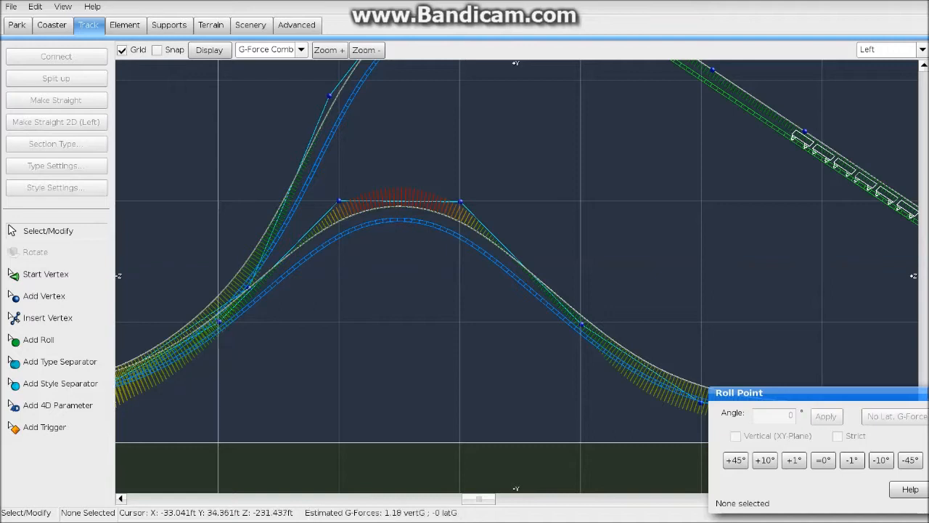
pyautogui.click(581, 324)
pyautogui.moveTo(581, 324); pyautogui.dragTo(582, 281)
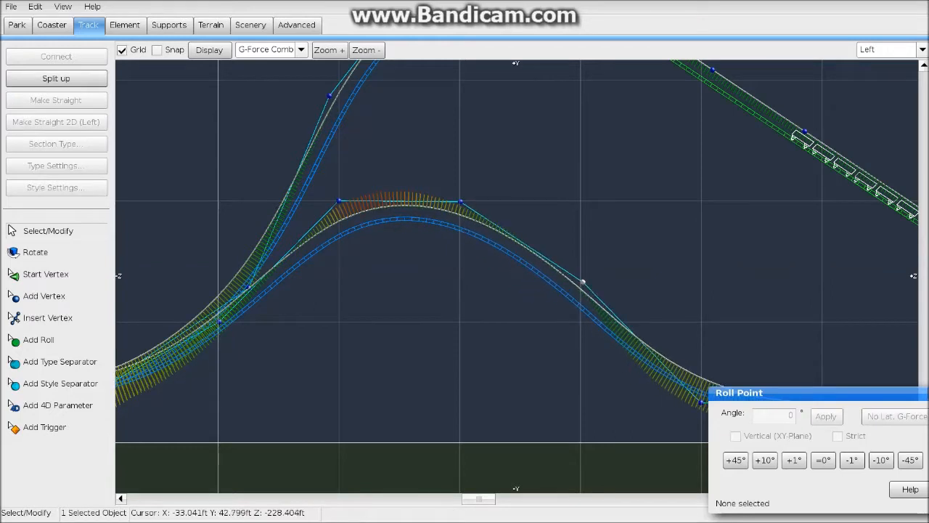
pyautogui.moveTo(543, 323); pyautogui.dragTo(343, 269, button='right')
pyautogui.moveTo(501, 347); pyautogui.dragTo(502, 311)
# Raise the vertex on the small hill's climb slightly to soften the forces over the crest
pyautogui.moveTo(382, 298); pyautogui.dragTo(684, 351, button='right')
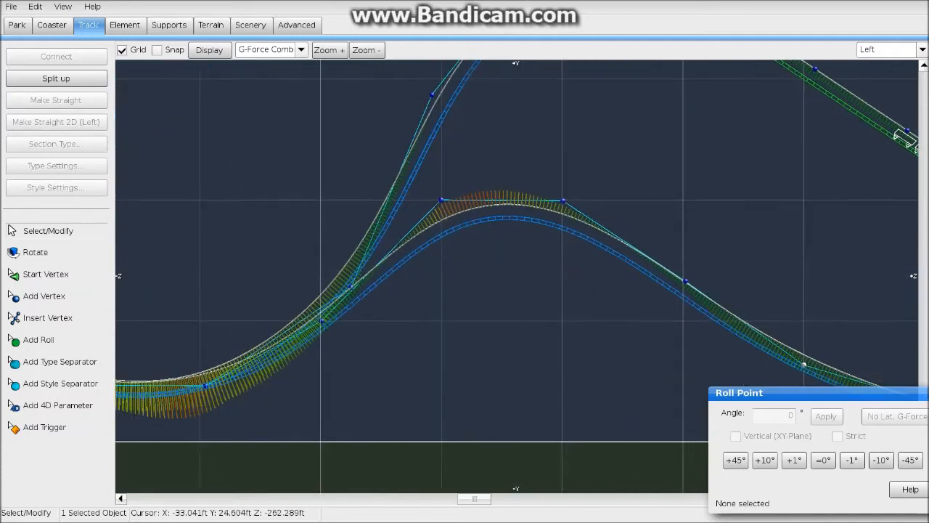
pyautogui.moveTo(321, 320); pyautogui.dragTo(324, 302)
pyautogui.moveTo(486, 287); pyautogui.dragTo(417, 276, button='right')
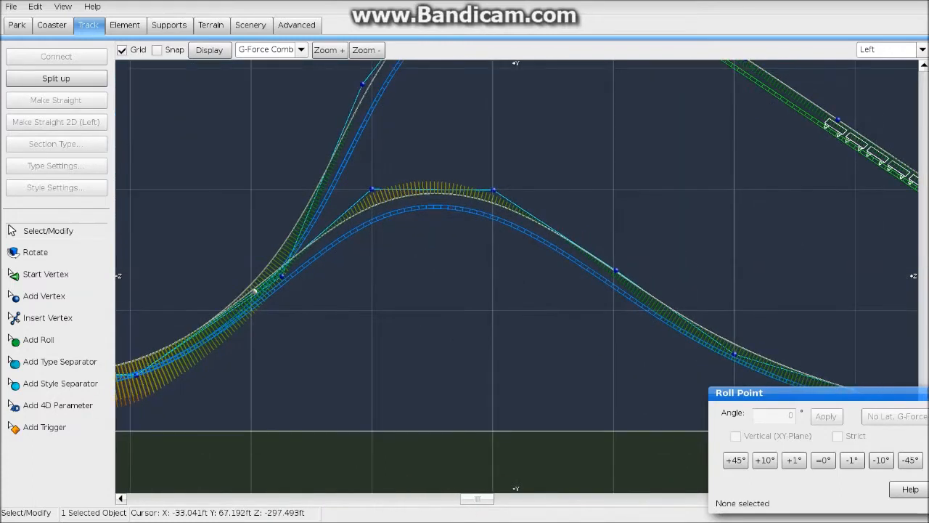
# Shift the crest's far vertex and the descent vertices outward to widen the hill, and move the middle descent vertex outward and down
pyautogui.moveTo(602, 207); pyautogui.dragTo(495, 194, button='right')
pyautogui.moveTo(367, 160); pyautogui.dragTo(771, 411)
pyautogui.moveTo(509, 258); pyautogui.dragTo(581, 294)
pyautogui.click(592, 242)
# Move the vertex at the descent's foot outward and down, and extend the end vertex level with it
pyautogui.moveTo(710, 275); pyautogui.dragTo(526, 236, button='right')
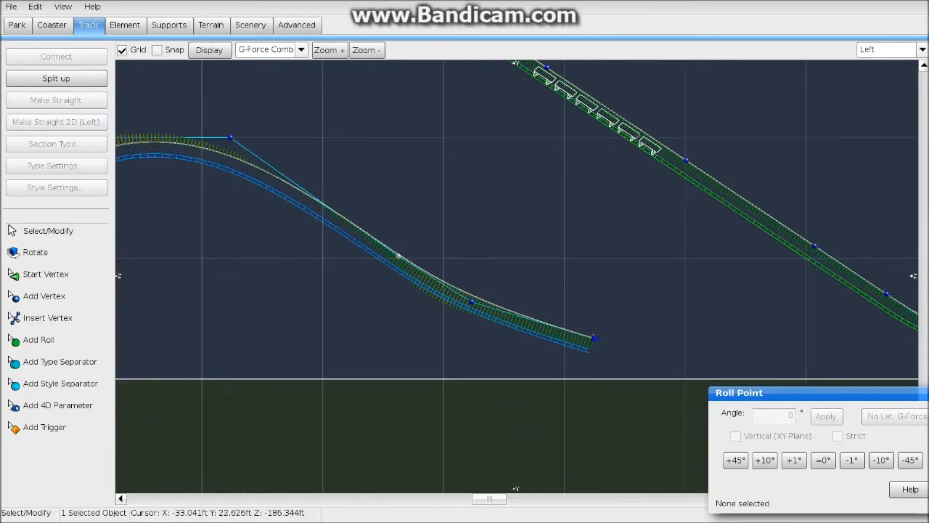
pyautogui.moveTo(472, 301); pyautogui.dragTo(514, 336)
pyautogui.moveTo(594, 337); pyautogui.dragTo(660, 334)
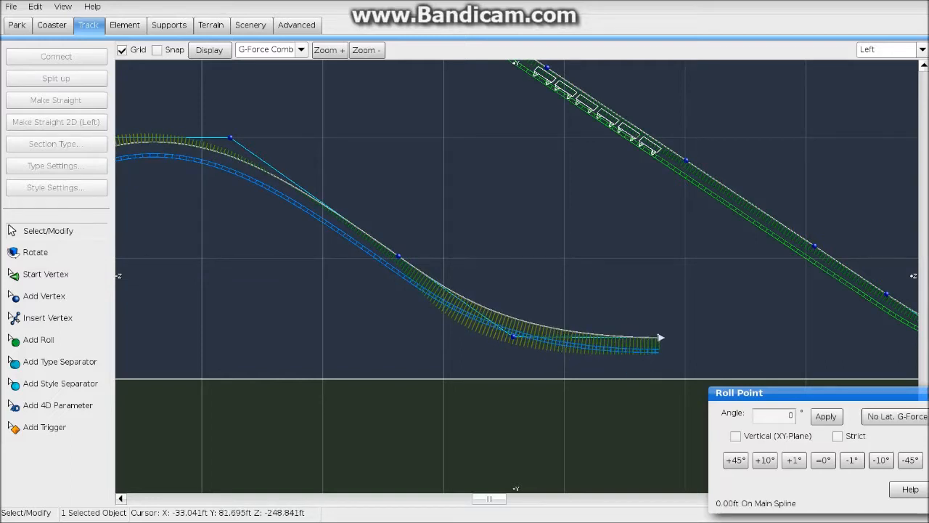
# Examine the small hill with the Speed Comb and the G-Force Comb, and turn the comb display off
pyautogui.click(300, 49)
pyautogui.click(265, 117)
pyautogui.moveTo(254, 138); pyautogui.dragTo(414, 163, button='right')
pyautogui.click(300, 49)
pyautogui.click(267, 128)
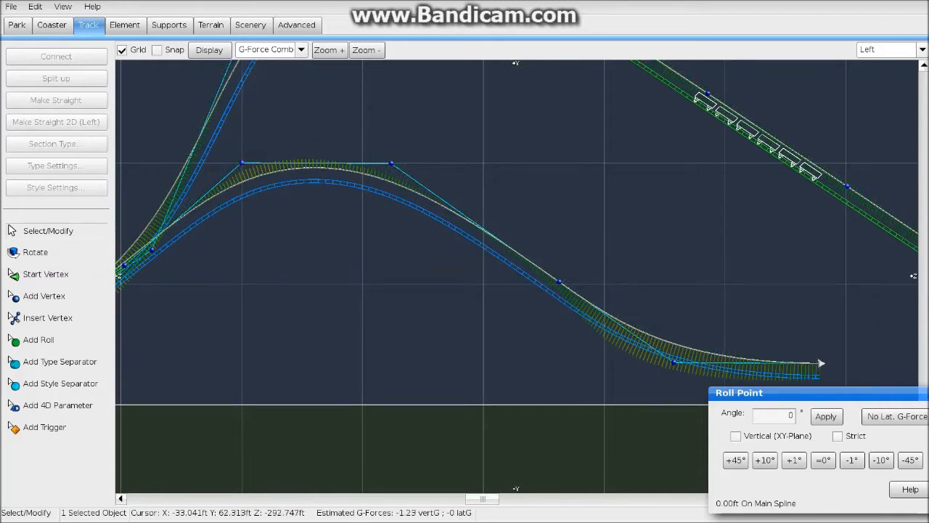
pyautogui.click(301, 49)
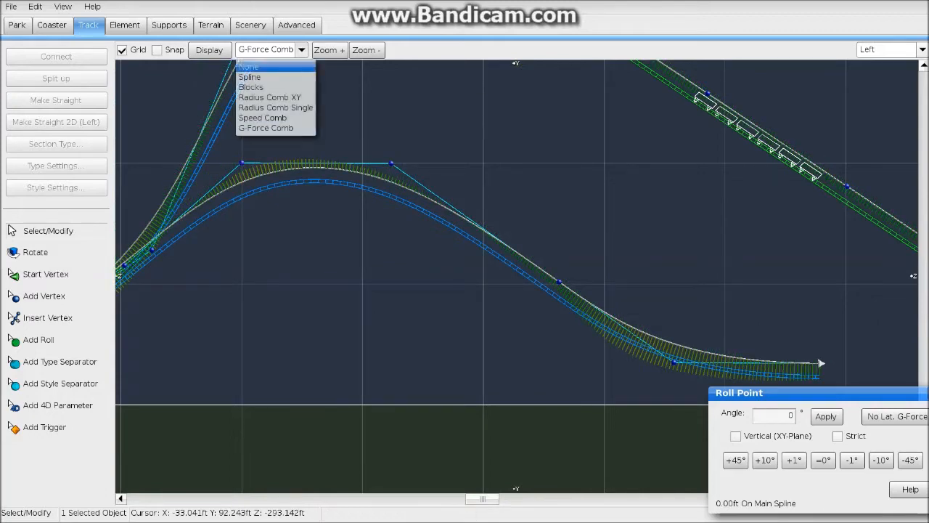
pyautogui.click(261, 64)
# Select the vertices from the first drop through the U-turn to the track's end, depump them, and inspect the smoothed track in perspective
pyautogui.scroll(-3, 516, 276)
pyautogui.scroll(-2, 516, 276)
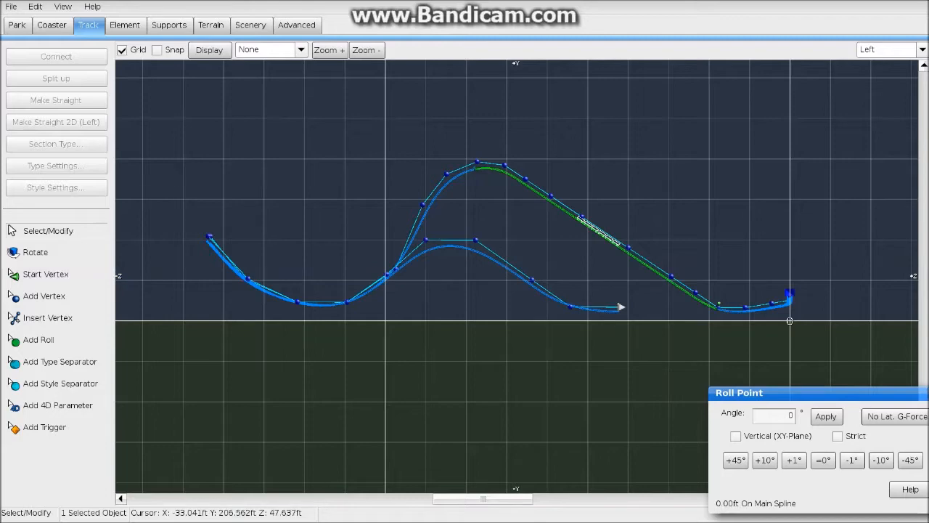
pyautogui.click(922, 49)
pyautogui.click(871, 64)
pyautogui.scroll(-2, 583, 352)
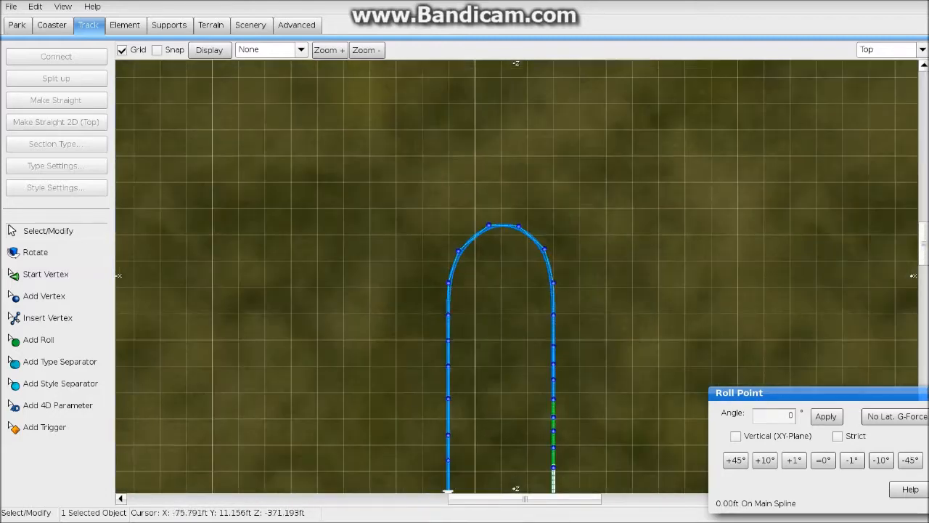
pyautogui.scroll(-2, 517, 275)
pyautogui.moveTo(418, 442); pyautogui.dragTo(535, 314)
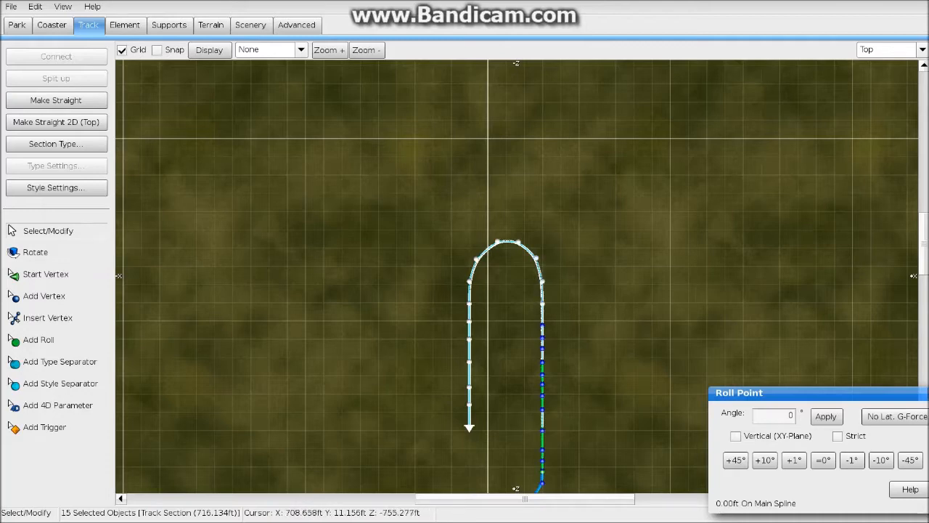
pyautogui.click(922, 50)
pyautogui.click(882, 118)
pyautogui.moveTo(697, 218); pyautogui.dragTo(352, 145, button='right')
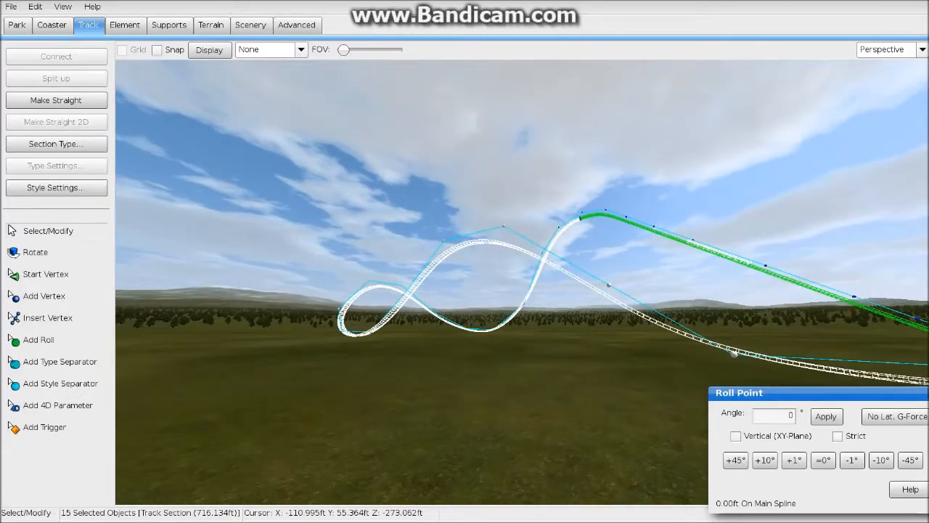
pyautogui.click(124, 25)
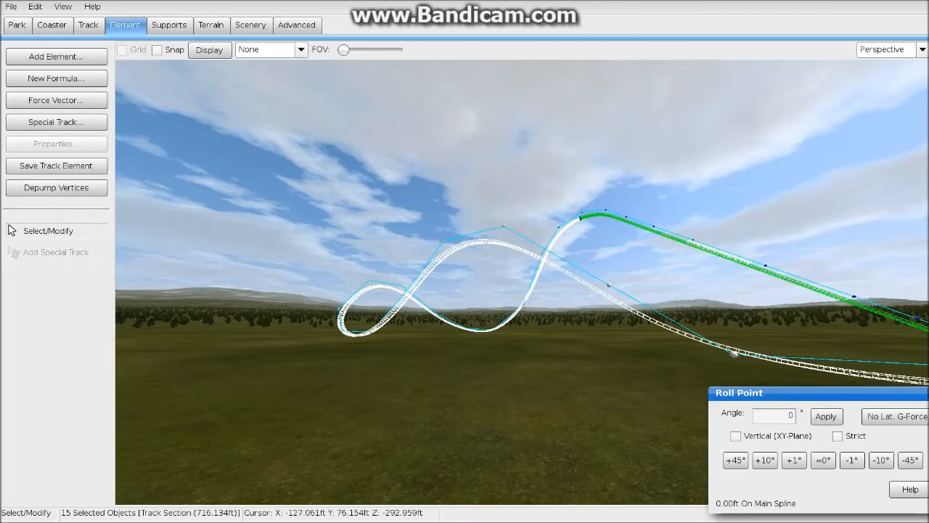
pyautogui.click(56, 188)
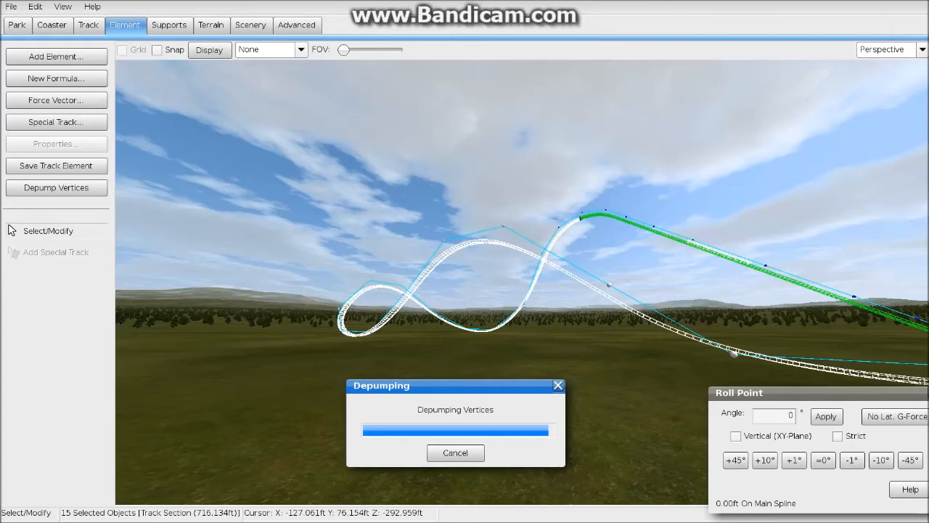
pyautogui.click(508, 392)
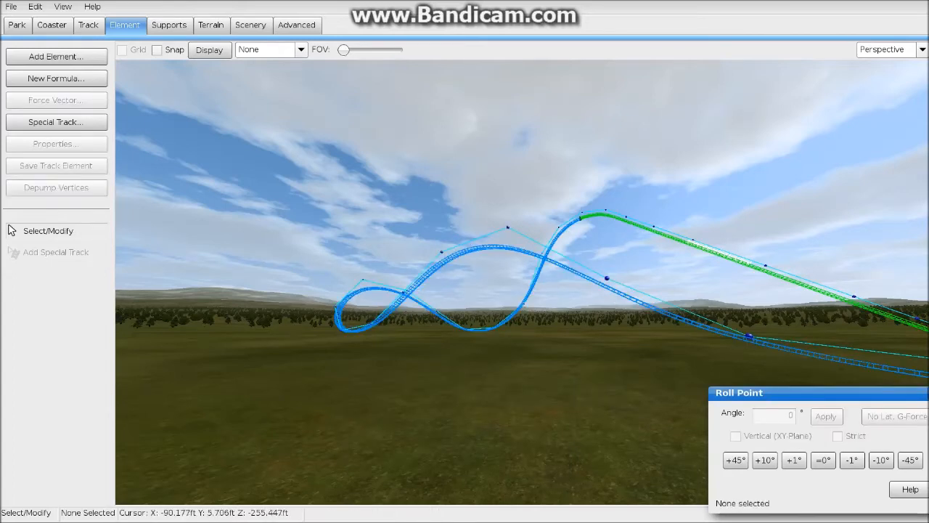
pyautogui.scroll(3, 508, 392)
pyautogui.moveTo(508, 290); pyautogui.dragTo(436, 305, button='right')
pyautogui.scroll(6, 465, 290)
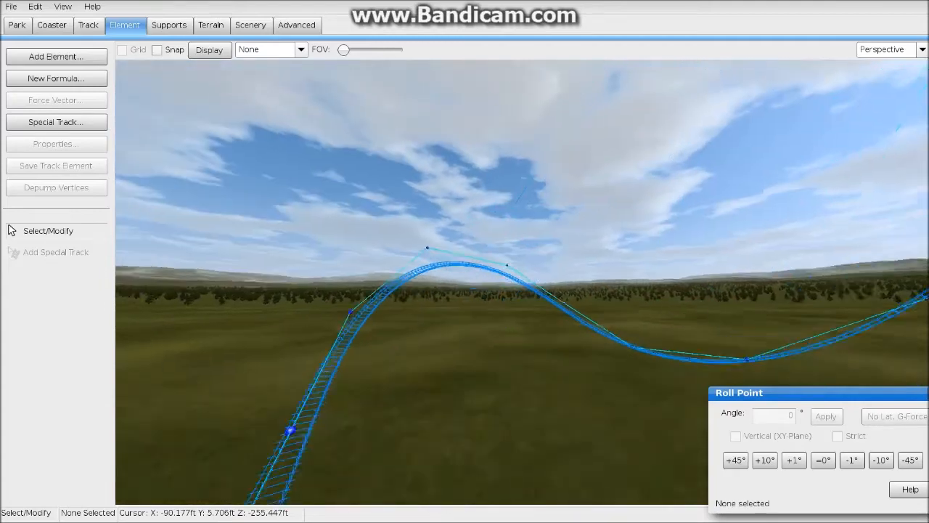
# Select the vertices along the lift hill and first drop side and straighten them in 2D in the top view
pyautogui.click(922, 49)
pyautogui.click(889, 68)
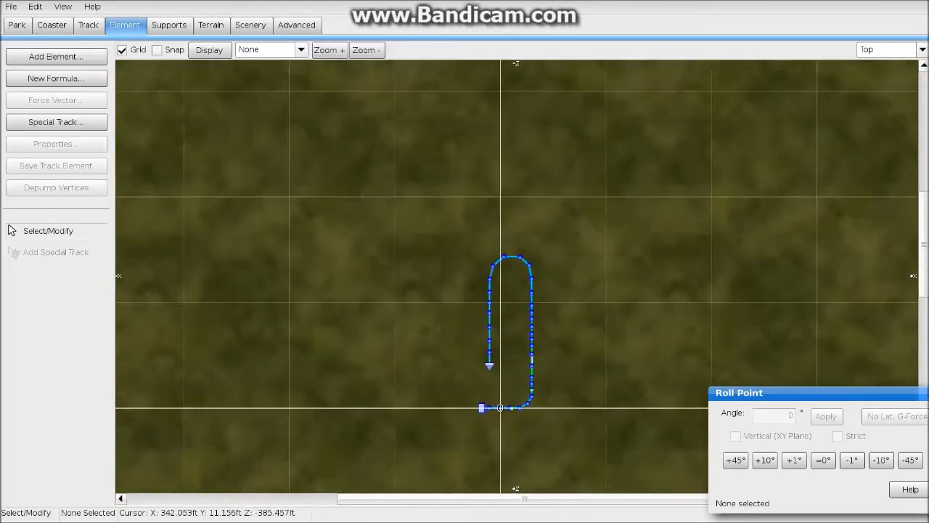
pyautogui.moveTo(564, 298); pyautogui.dragTo(510, 207, button='right')
pyautogui.scroll(3, 511, 239)
pyautogui.moveTo(505, 276); pyautogui.dragTo(492, 337, button='right')
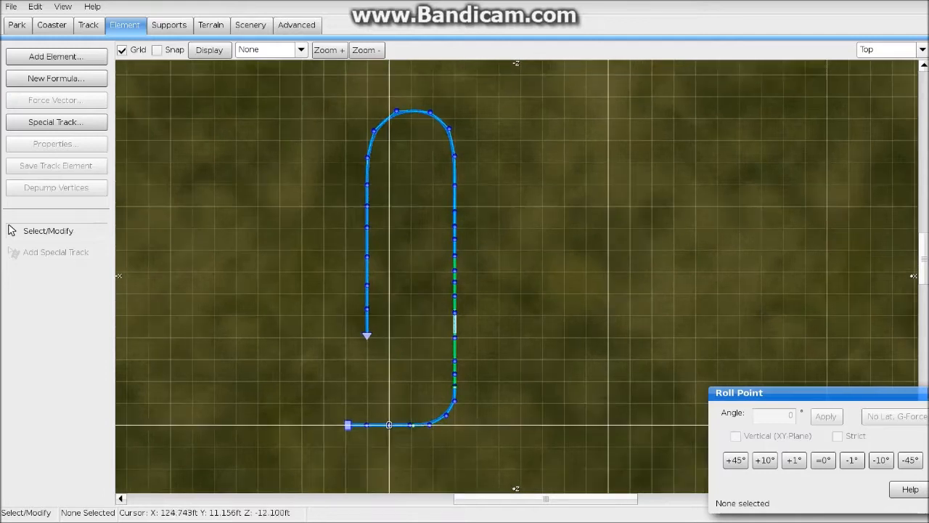
pyautogui.moveTo(472, 406); pyautogui.dragTo(430, 151)
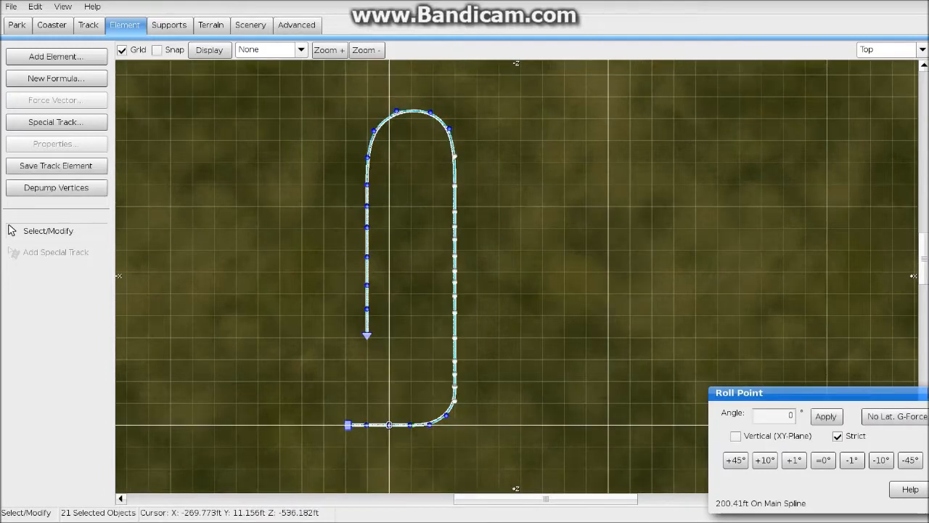
pyautogui.click(88, 25)
pyautogui.click(56, 122)
pyautogui.click(294, 305)
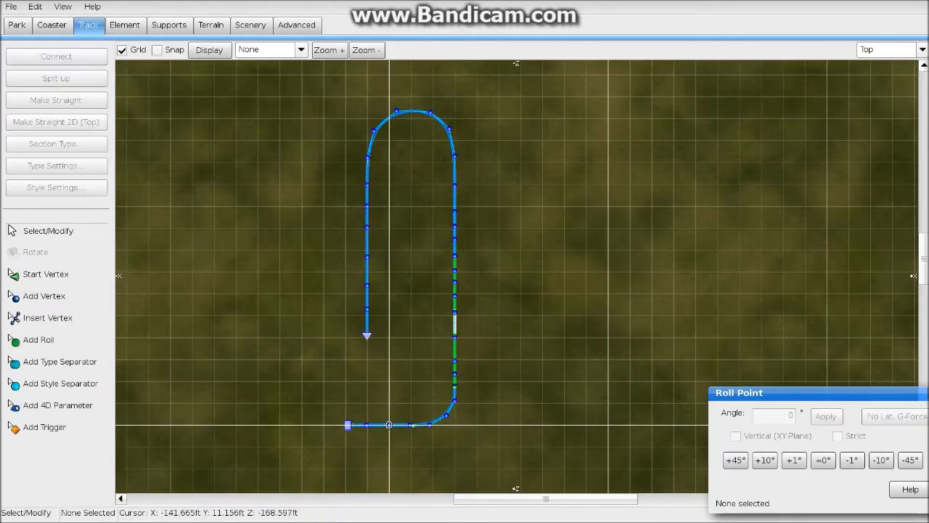
# Select the vertices from the U-turn's exit to the track's end and straighten them in 2D in the top view
pyautogui.moveTo(381, 223)
pyautogui.mouseDown()
pyautogui.moveTo(308, 388)
pyautogui.moveTo(379, 149)
pyautogui.mouseUp()
pyautogui.click(56, 122)
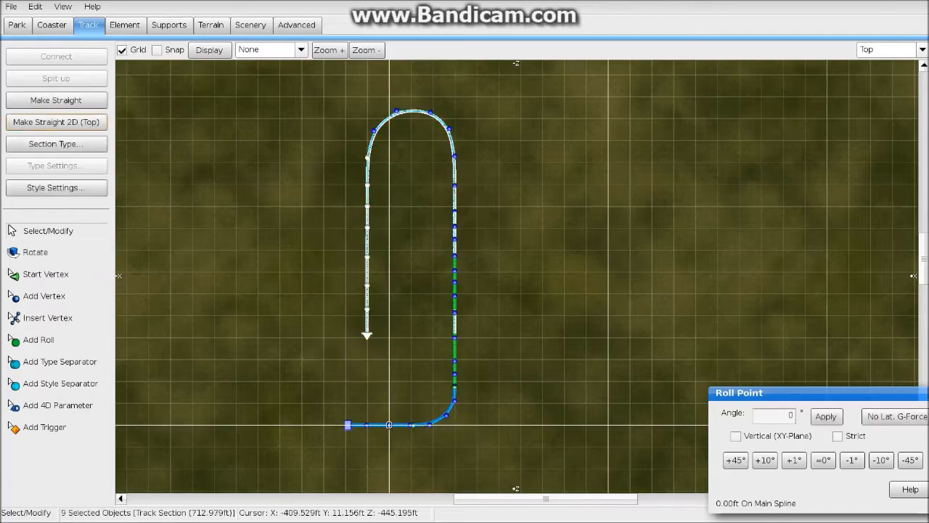
pyautogui.click(380, 147)
# Add a 0° roll point on each straight just outside the U-turn, at its exit and its entry, and make both Strict
pyautogui.scroll(3, 355, 158)
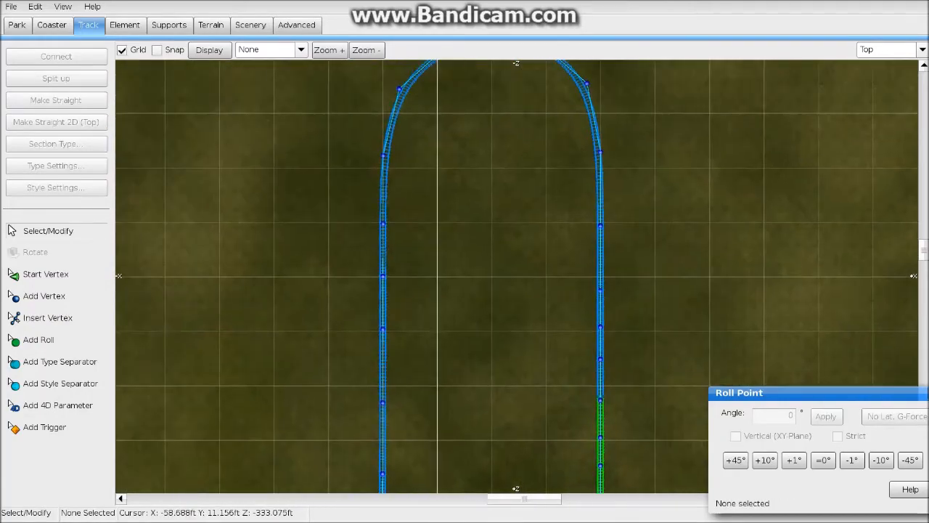
pyautogui.click(39, 340)
pyautogui.scroll(4, 517, 276)
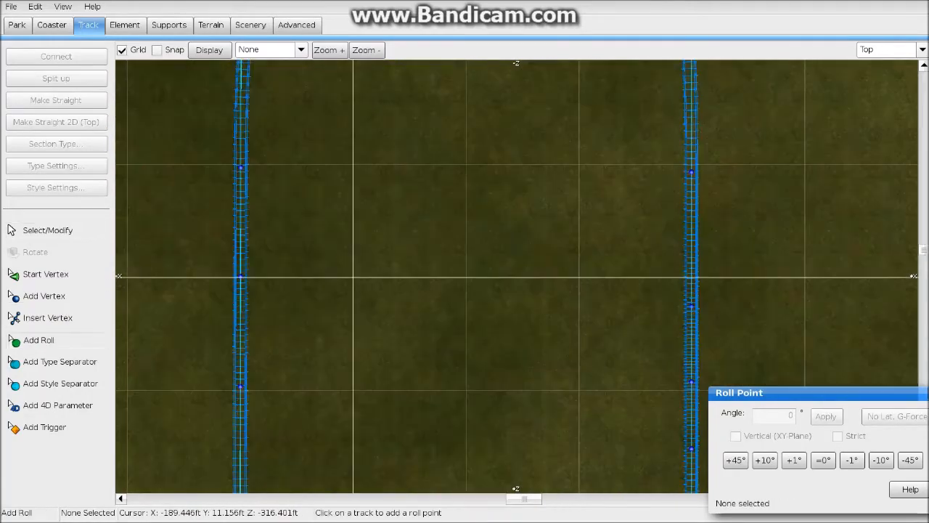
pyautogui.click(241, 174)
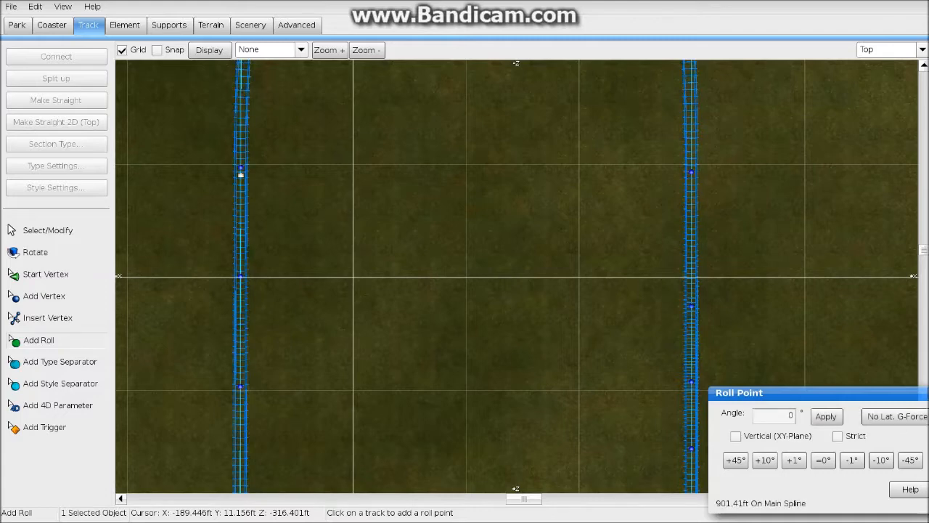
pyautogui.click(838, 436)
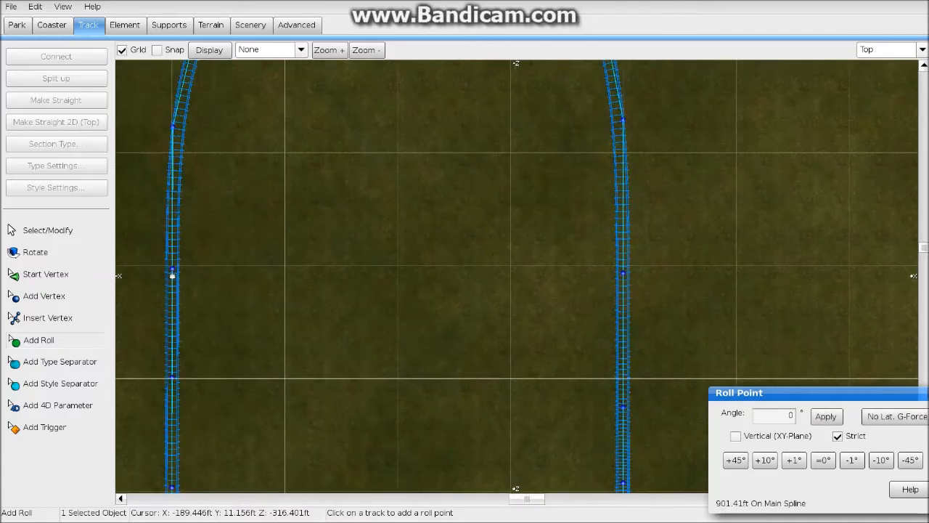
pyautogui.click(622, 271)
pyautogui.click(838, 436)
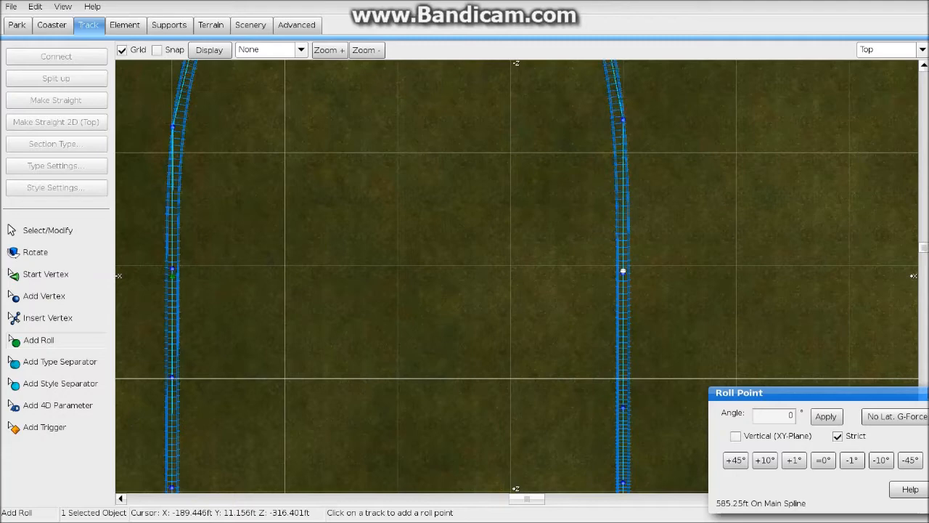
# Add a roll point at the middle of the U-turn and set its angle to 90°
pyautogui.click(480, 87)
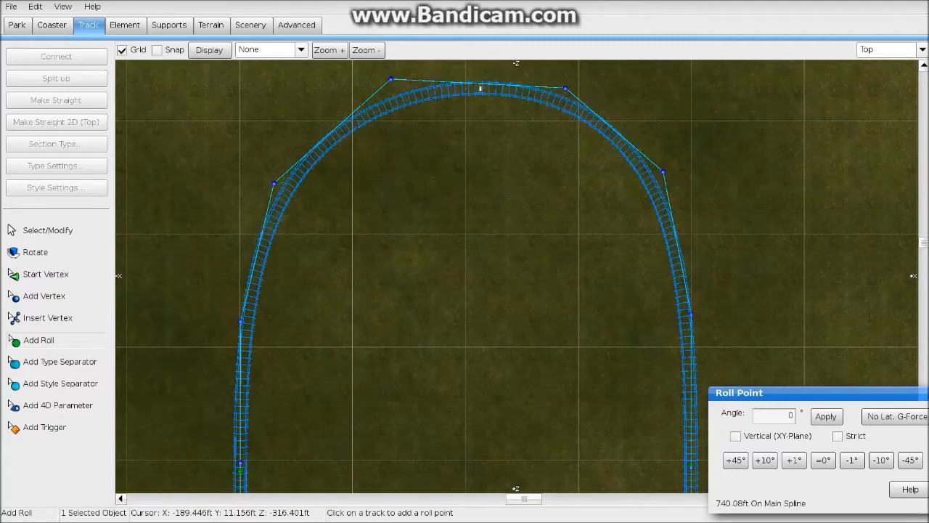
pyautogui.click(736, 460)
pyautogui.click(736, 460)
pyautogui.moveTo(639, 378); pyautogui.dragTo(545, 371, button='right')
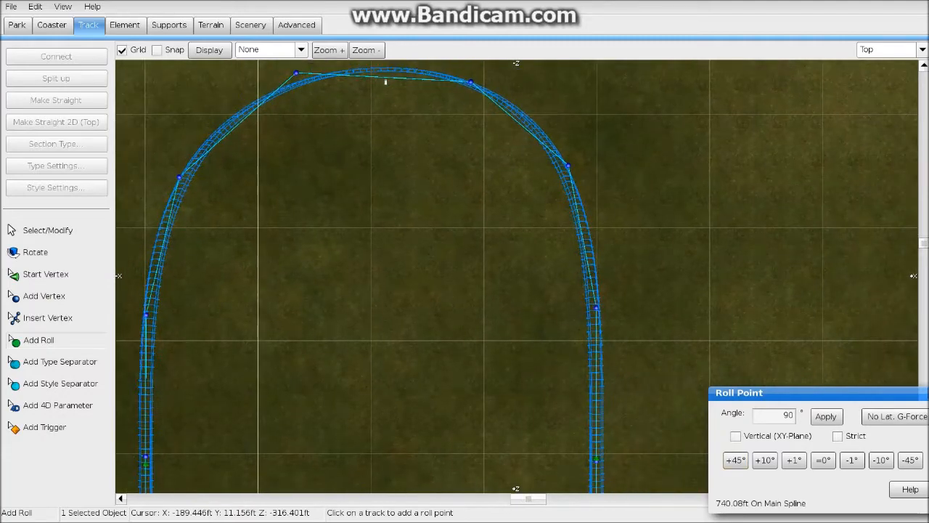
# Add roll points on the U-turn's entry and exit curves, banked for no lateral G-force, and show the banking in perspective
pyautogui.click(565, 191)
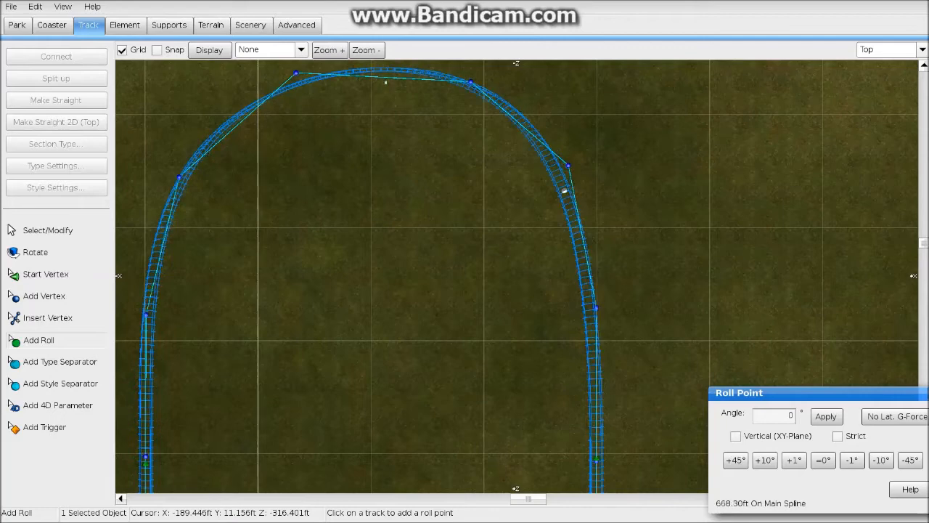
pyautogui.click(897, 416)
pyautogui.moveTo(639, 312); pyautogui.dragTo(771, 334, button='right')
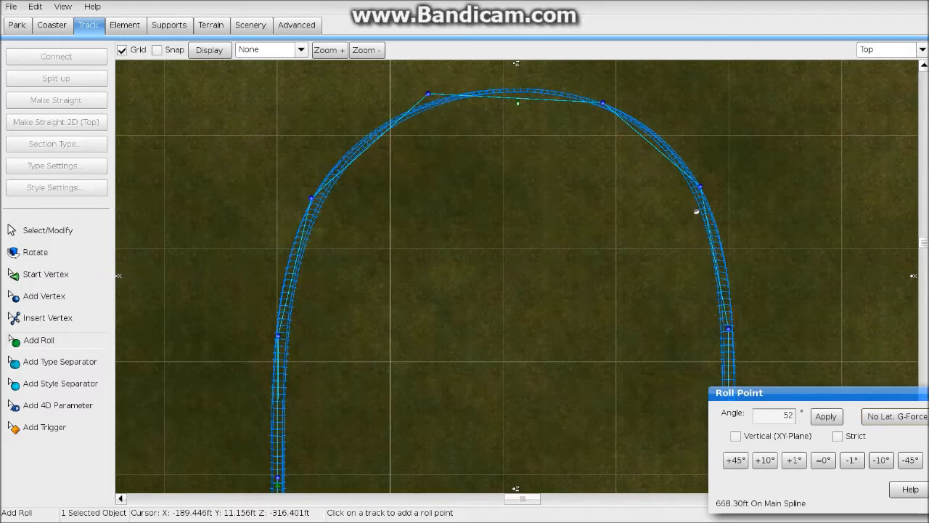
pyautogui.click(316, 214)
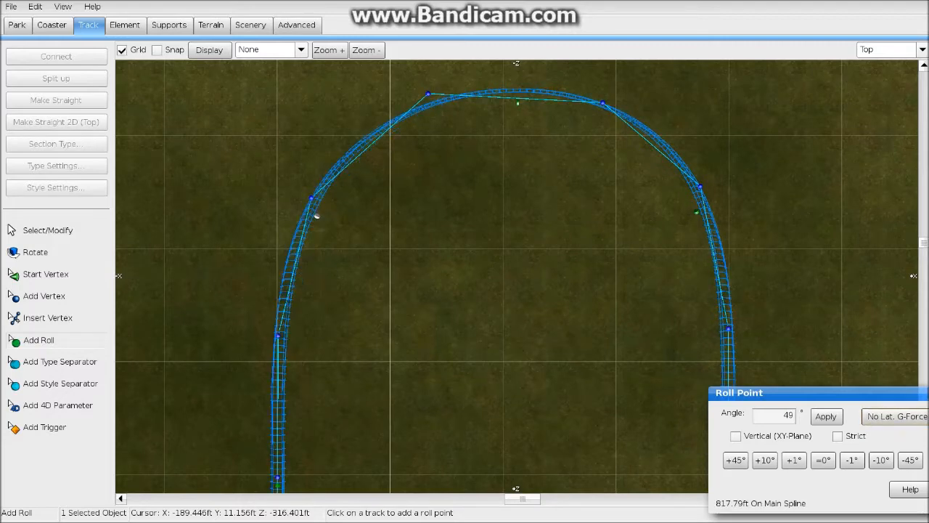
pyautogui.click(889, 49)
pyautogui.click(882, 126)
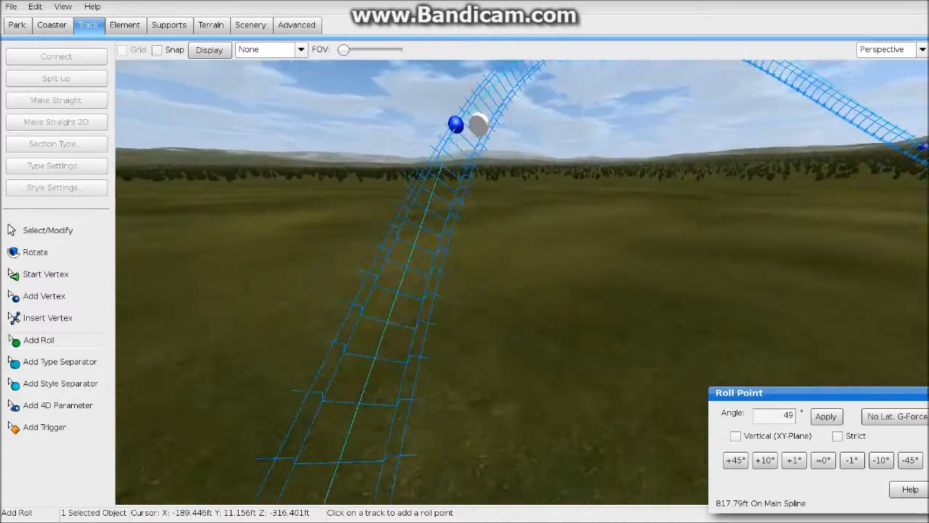
# Examine the U-turn's banking in perspective, moving in close to the track, and follow it from the rider's position in the Track view
pyautogui.press('w')
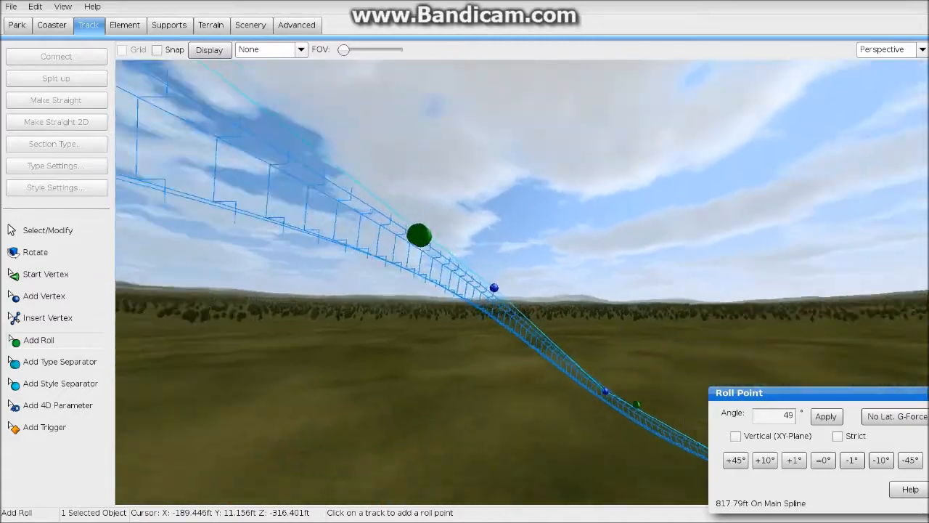
pyautogui.press('s')
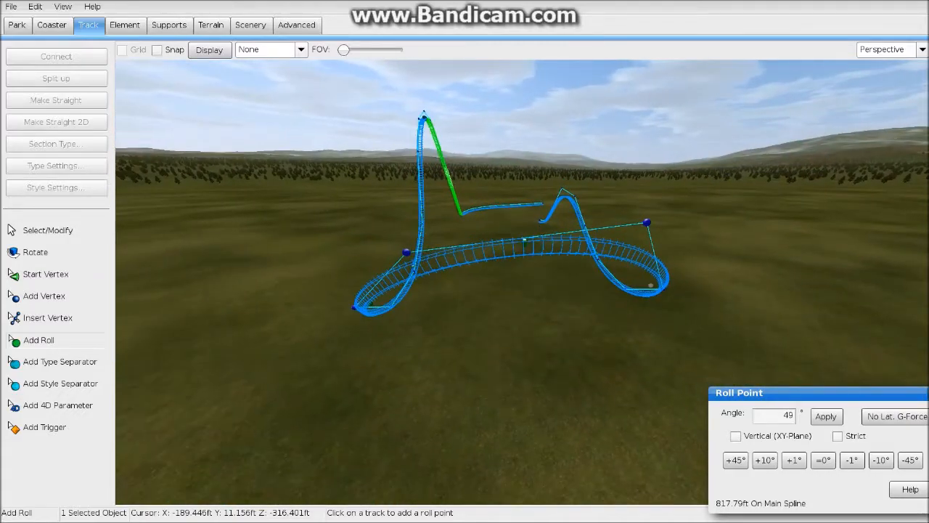
pyautogui.click(48, 230)
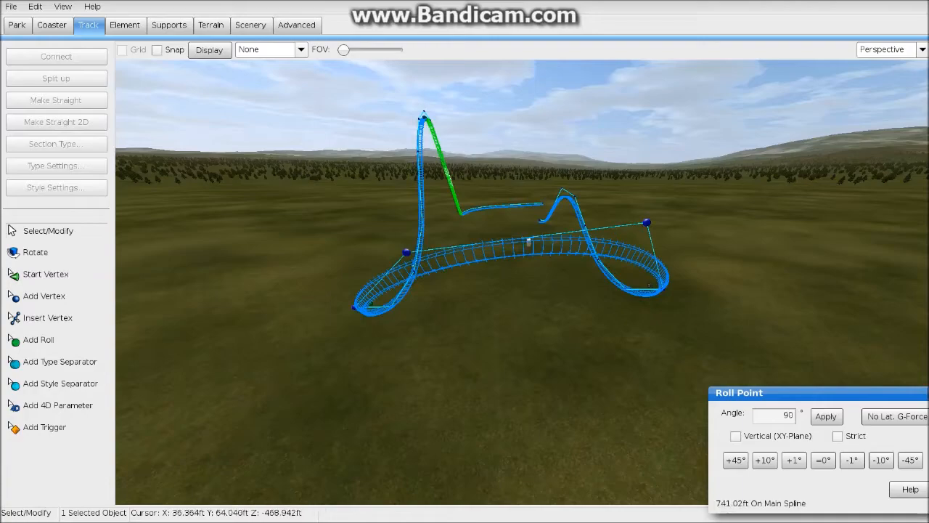
pyautogui.click(406, 252)
pyautogui.press('w')
pyautogui.press('w')
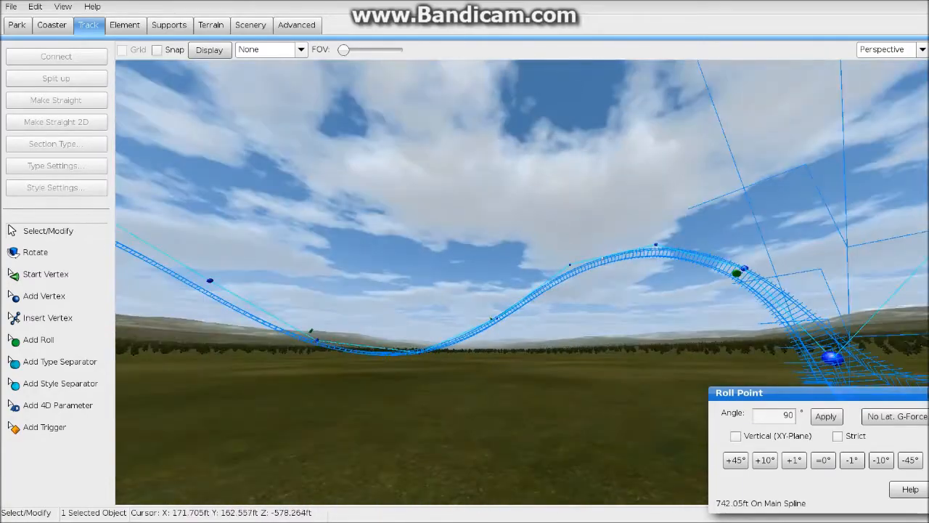
pyautogui.click(890, 49)
pyautogui.click(885, 133)
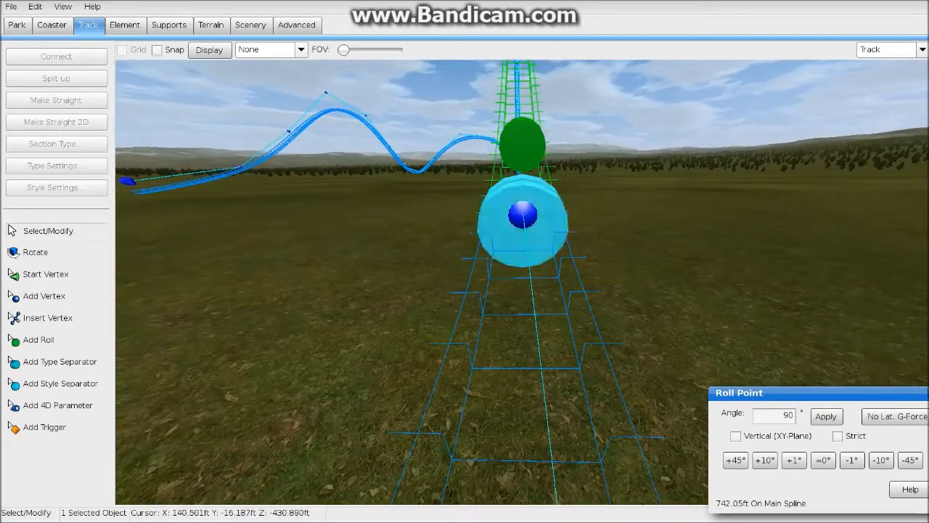
pyautogui.press('Escape')
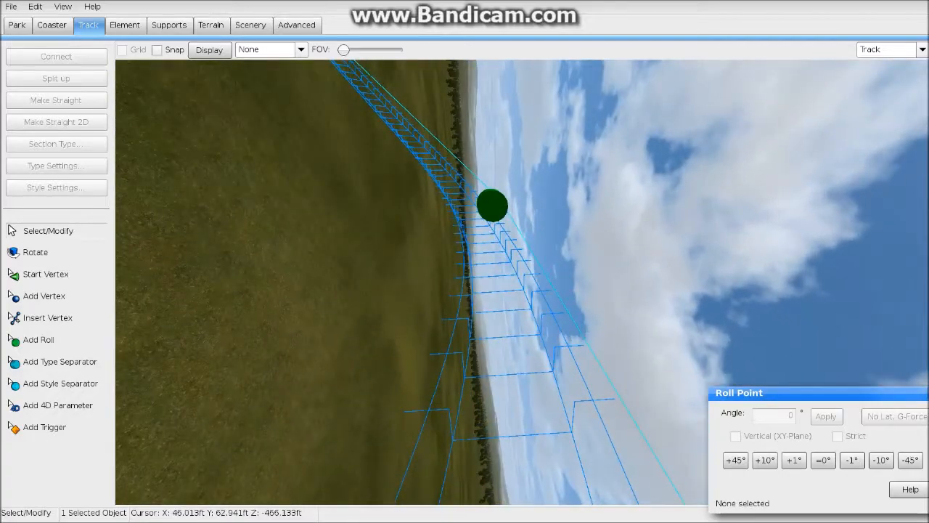
# Show the G-Force Comb and bank the roll point at the middle of the U-turn to 110° for no lateral G-force
pyautogui.click(301, 49)
pyautogui.click(268, 127)
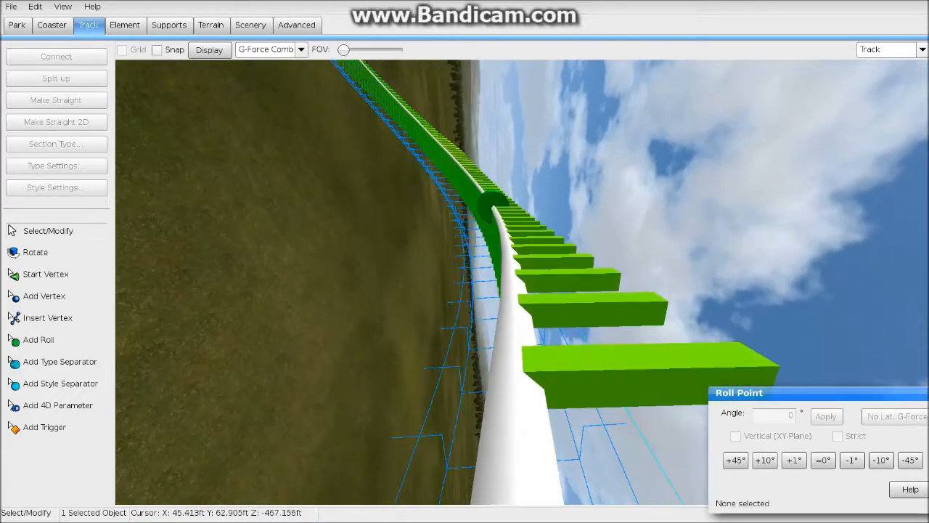
pyautogui.click(491, 203)
pyautogui.doubleClick(765, 460)
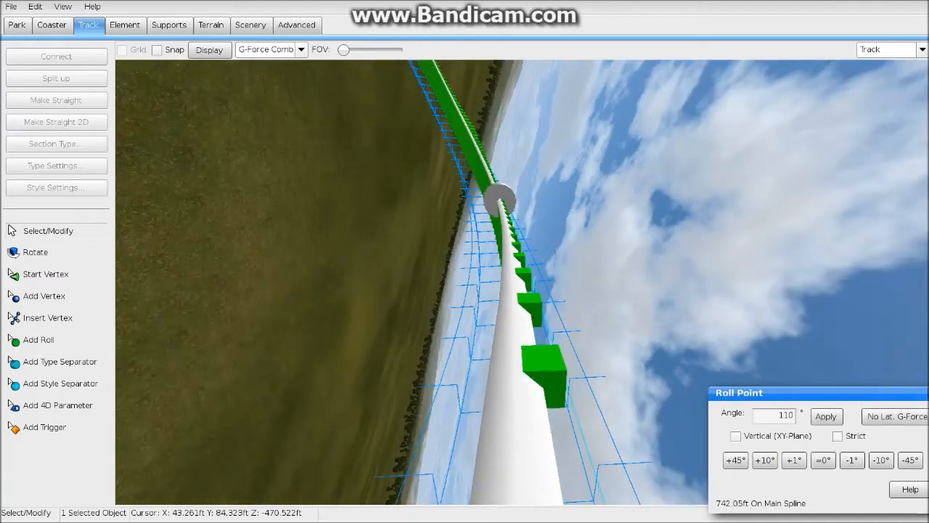
pyautogui.moveTo(799, 392); pyautogui.dragTo(748, 392)
pyautogui.click(831, 460)
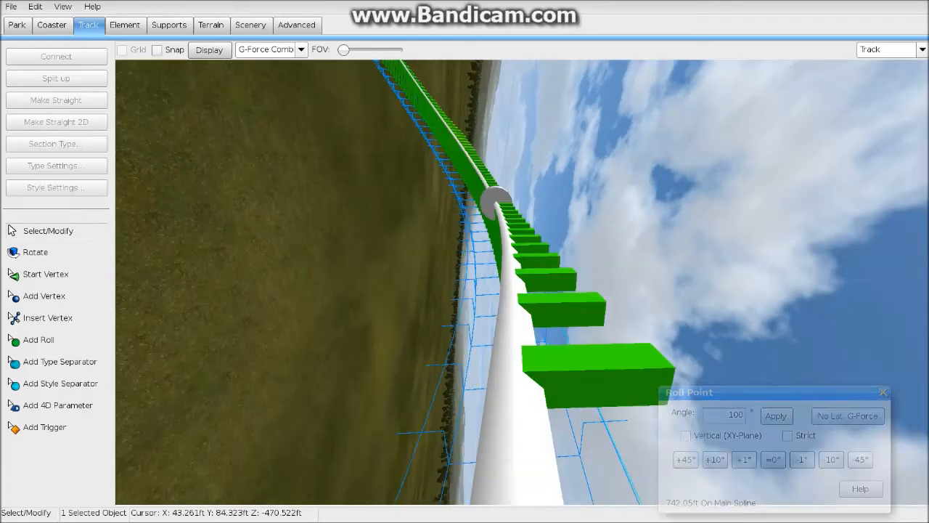
pyautogui.click(848, 416)
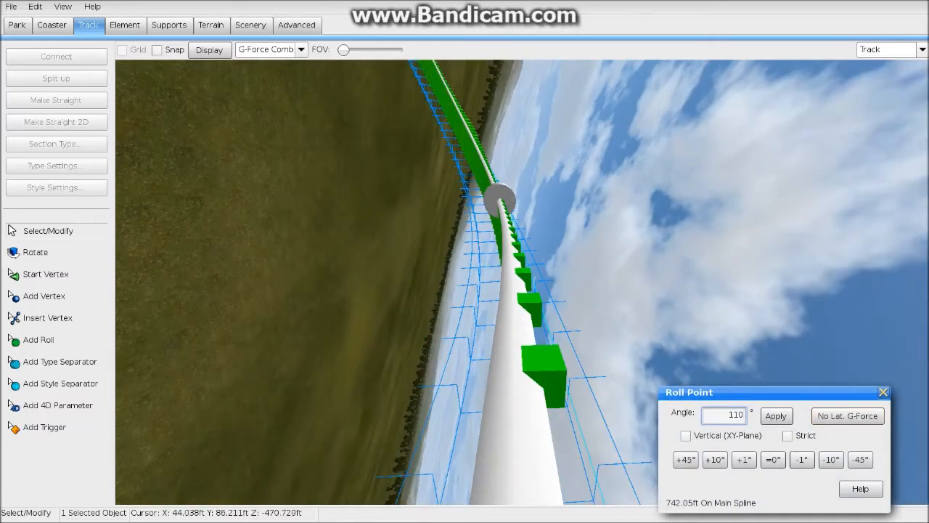
pyautogui.click(884, 392)
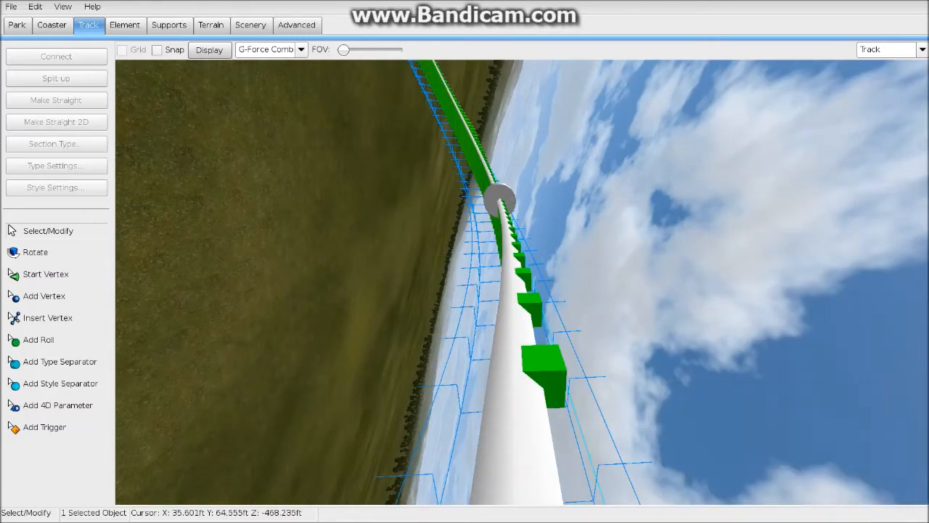
pyautogui.doubleClick(500, 199)
pyautogui.moveTo(864, 391); pyautogui.dragTo(915, 396)
pyautogui.click(762, 327)
# Follow the track out of the U-turn to its end in the Track view, checking the G-forces and hiding the comb on the way
pyautogui.press('Up')
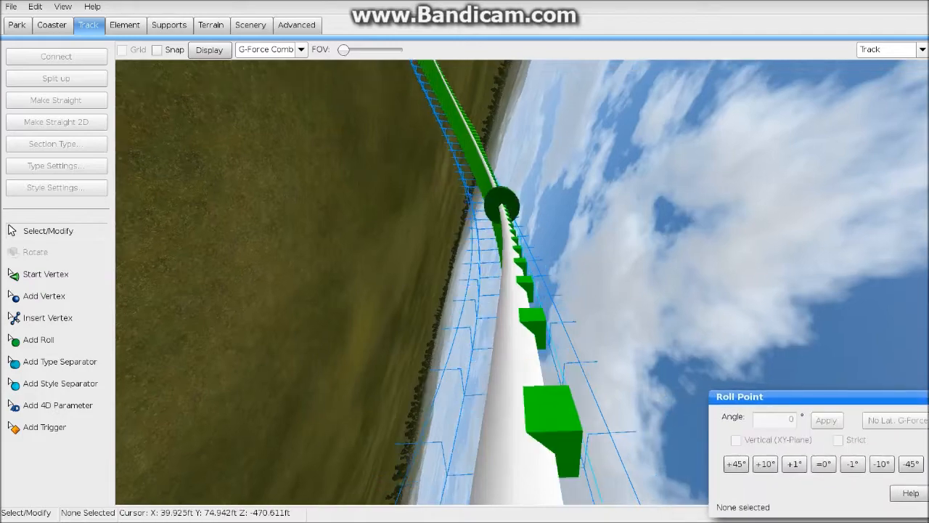
pyautogui.press('Up')
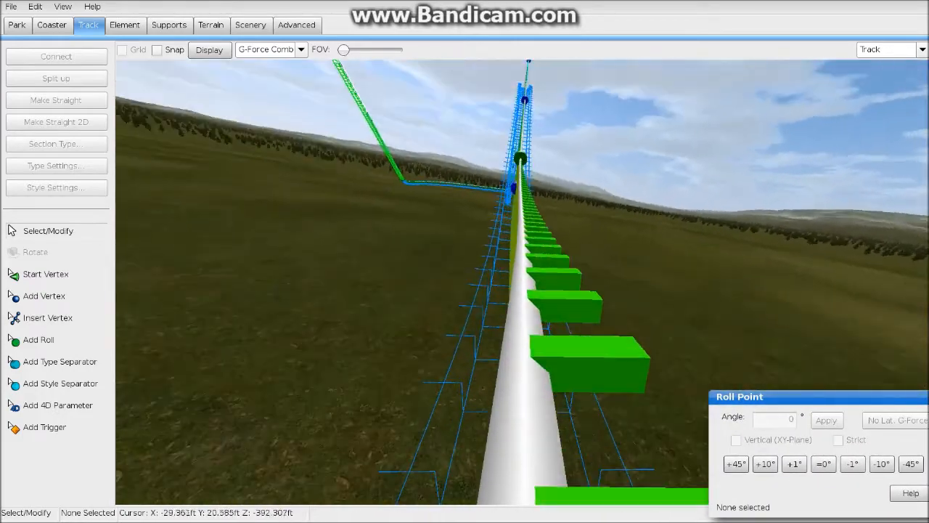
pyautogui.click(270, 49)
pyautogui.click(258, 72)
pyautogui.click(271, 49)
pyautogui.click(259, 64)
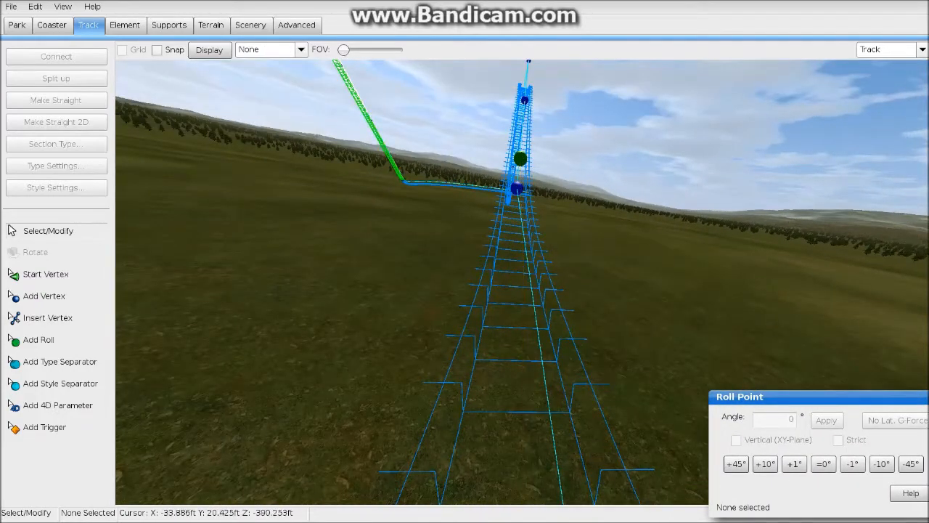
pyautogui.press('Up')
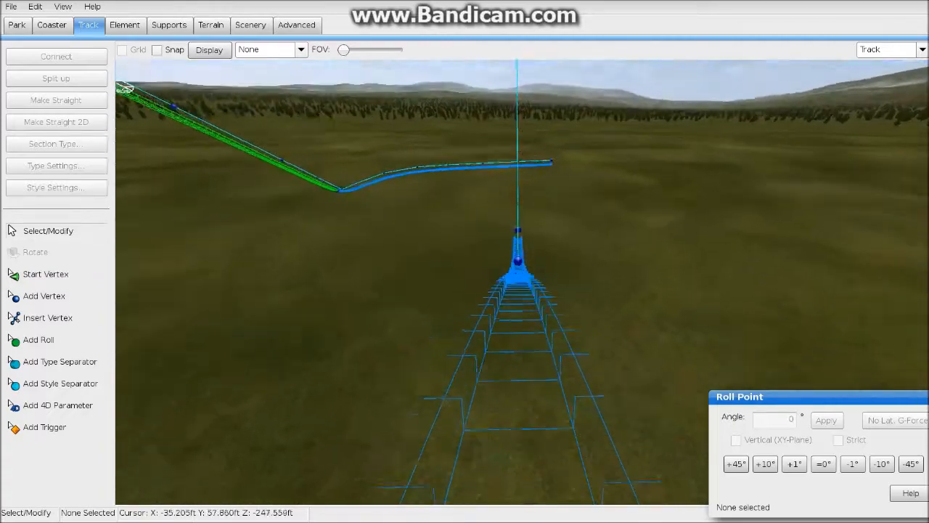
pyautogui.press('Up')
# In the left view, move the track's last two vertices level with each other at a height of about 10 ft
pyautogui.click(892, 49)
pyautogui.click(869, 98)
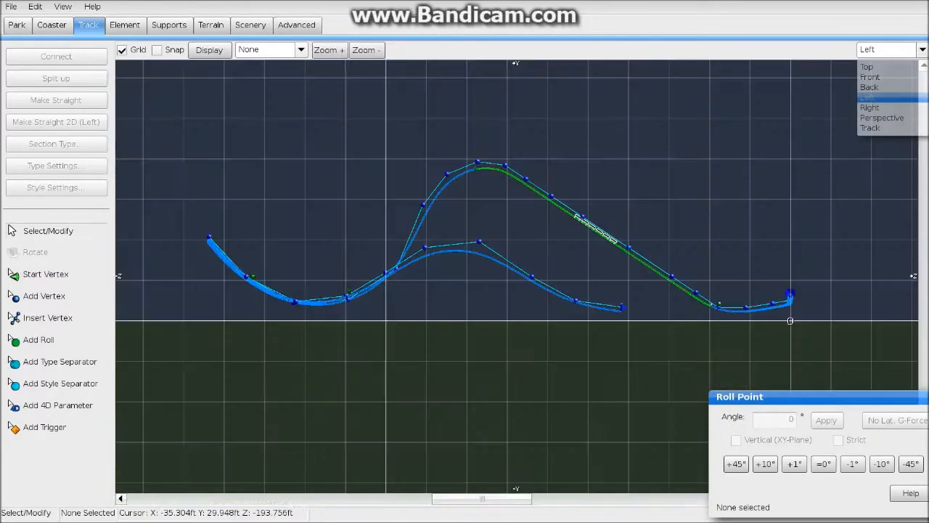
pyautogui.moveTo(677, 278); pyautogui.dragTo(596, 240, button='right')
pyautogui.scroll(3, 617, 265)
pyautogui.click(589, 256)
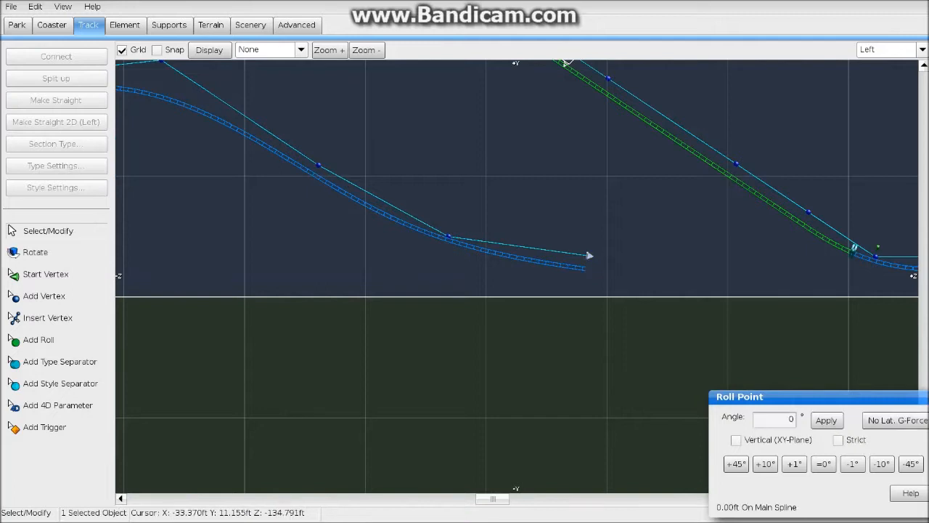
pyautogui.moveTo(589, 256); pyautogui.dragTo(590, 237)
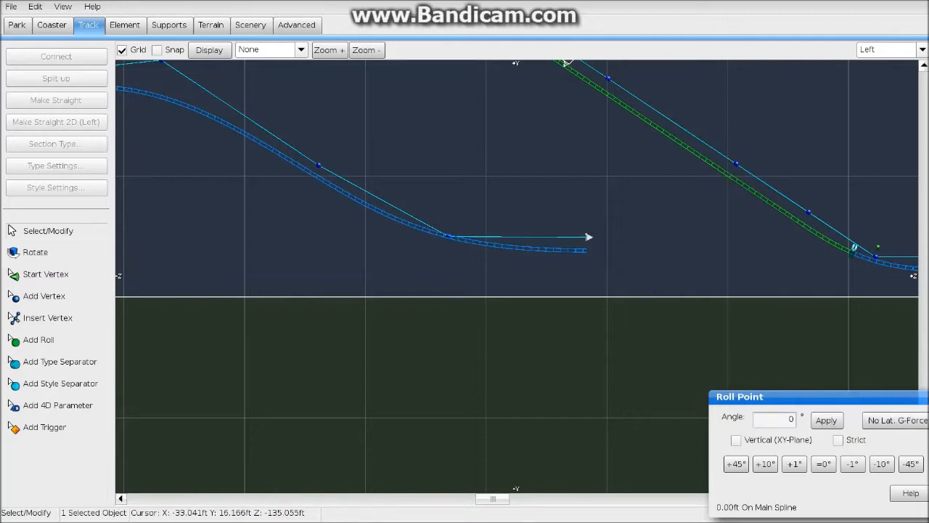
pyautogui.moveTo(363, 323); pyautogui.dragTo(603, 259)
pyautogui.click(612, 269)
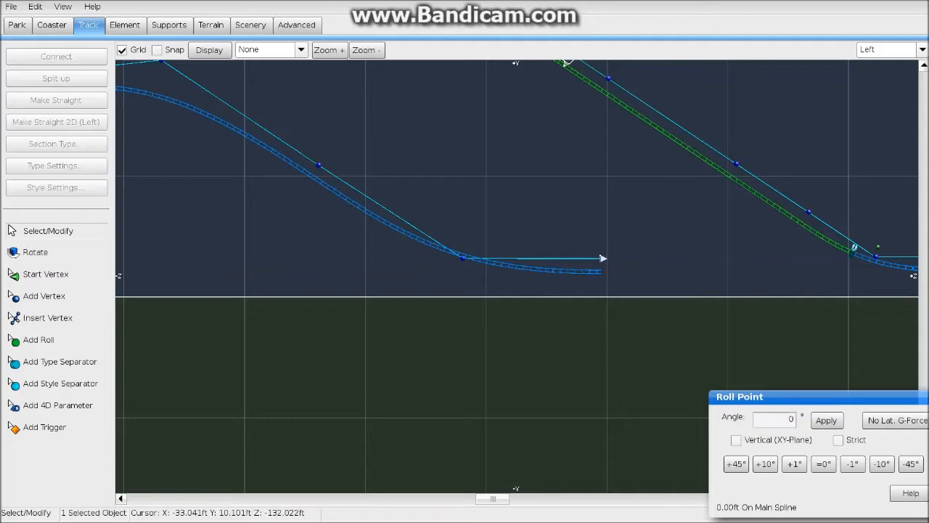
pyautogui.click(674, 273)
# Check the speed along the end of the track with the Speed Comb, and hide the comb again
pyautogui.moveTo(672, 273); pyautogui.dragTo(496, 286, button='right')
pyautogui.scroll(-1, 617, 254)
pyautogui.click(300, 49)
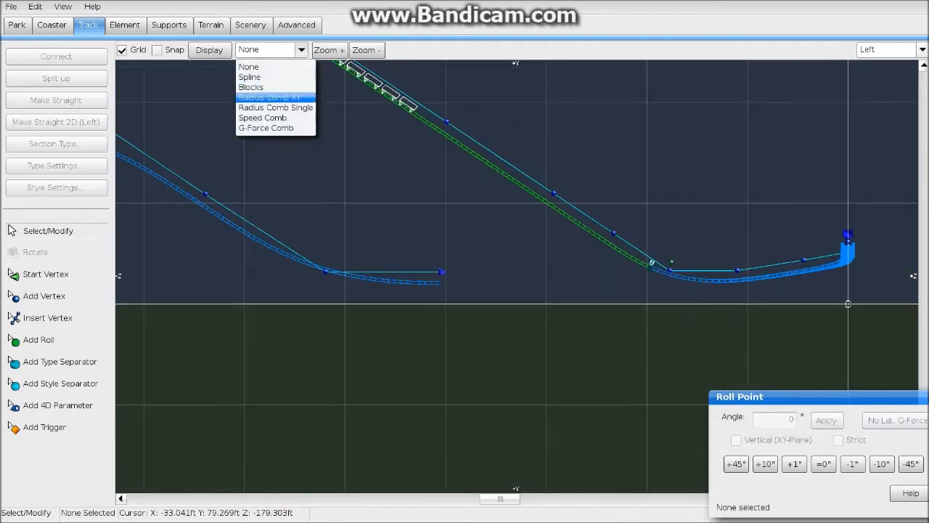
pyautogui.click(269, 115)
pyautogui.click(301, 50)
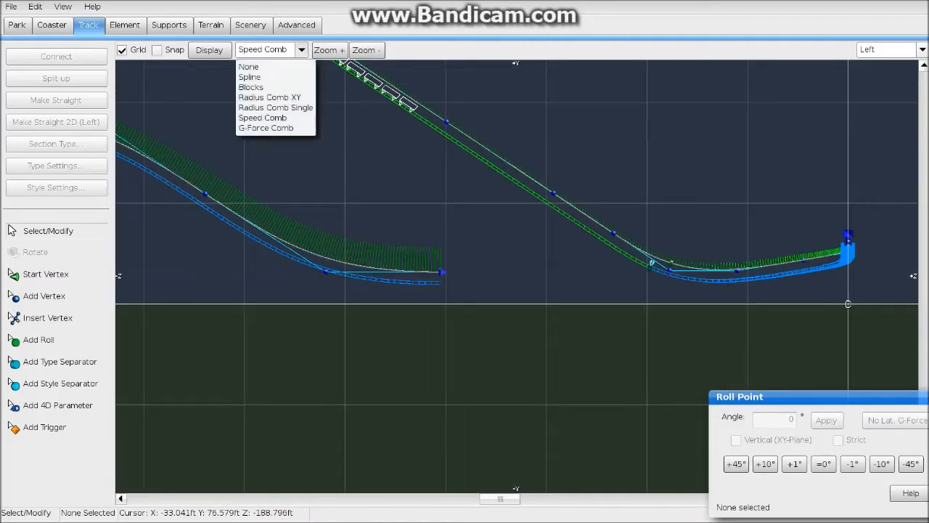
pyautogui.click(250, 64)
# Switch to the front view and save the park
pyautogui.click(922, 50)
pyautogui.click(869, 77)
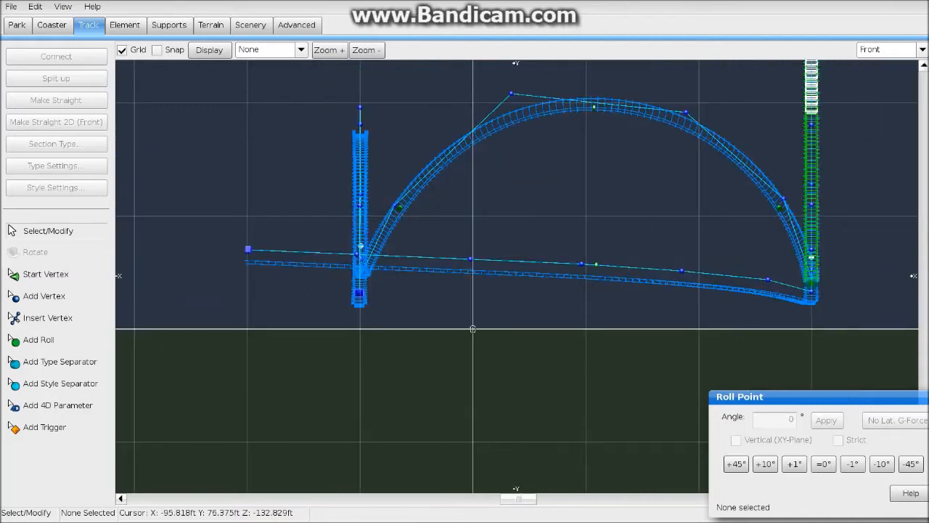
pyautogui.click(11, 6)
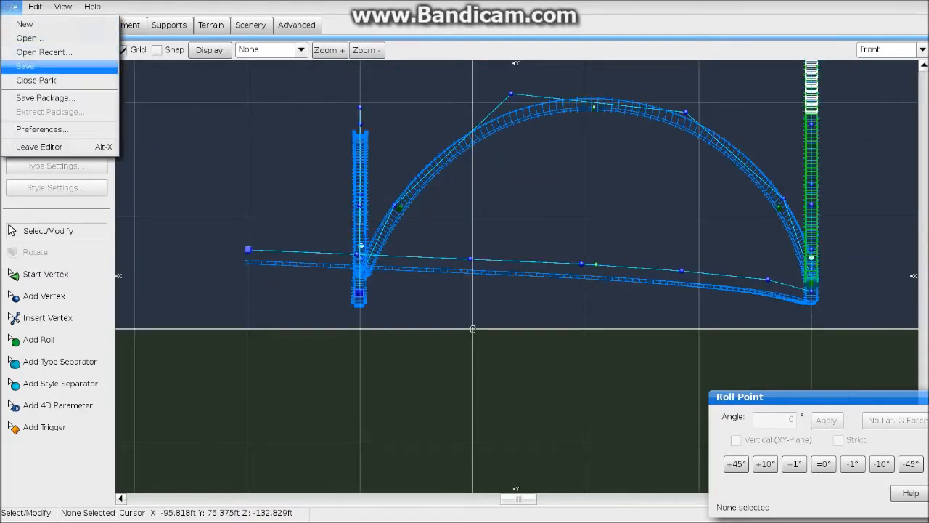
pyautogui.click(25, 66)
# Add two type separators on the straight track before the lift hill, marking off a section about 49 ft long
pyautogui.moveTo(421, 375); pyautogui.dragTo(530, 421, button='right')
pyautogui.scroll(3, 383, 386)
pyautogui.scroll(-2, 529, 348)
pyautogui.click(753, 312)
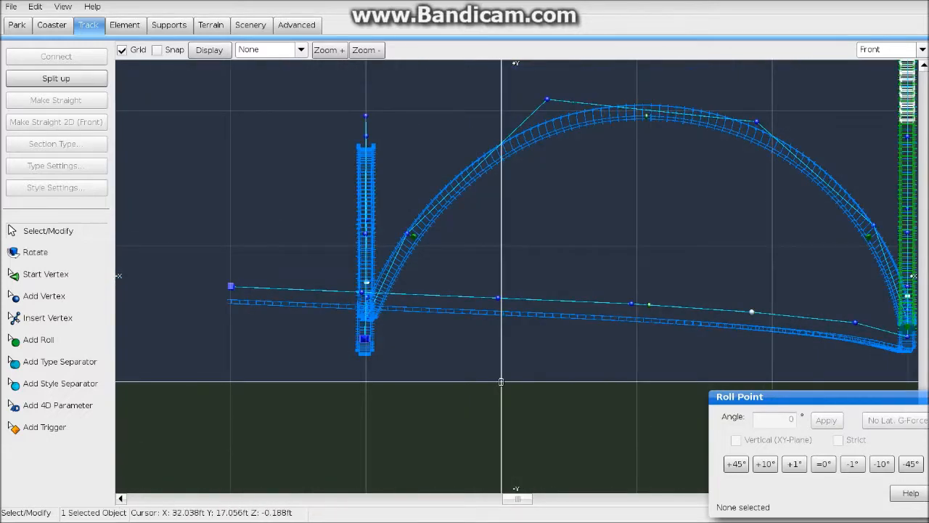
pyautogui.keyDown('shift'); pyautogui.click(631, 304); pyautogui.keyUp('shift')
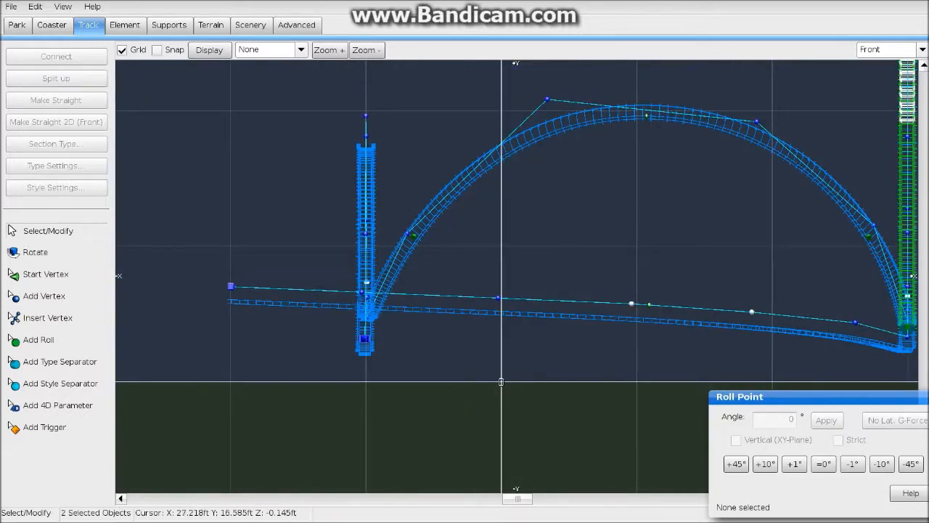
pyautogui.click(567, 350)
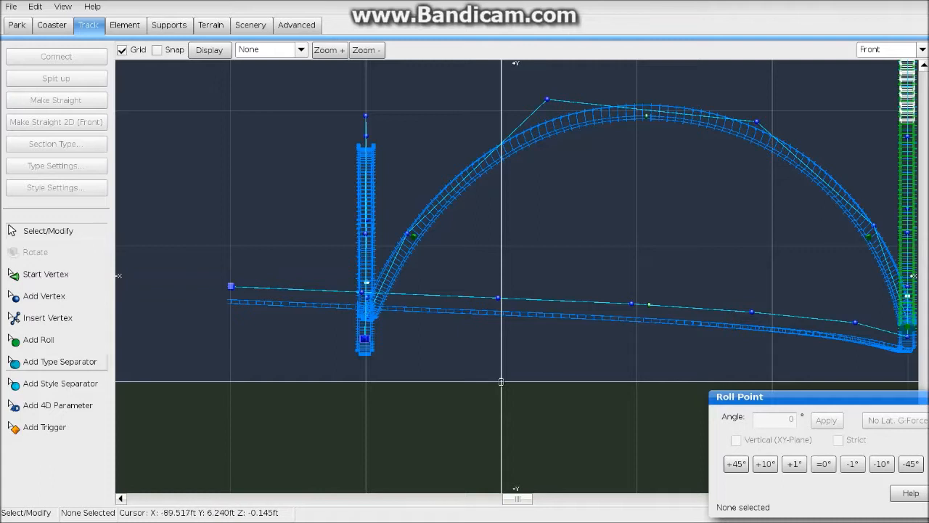
pyautogui.click(59, 360)
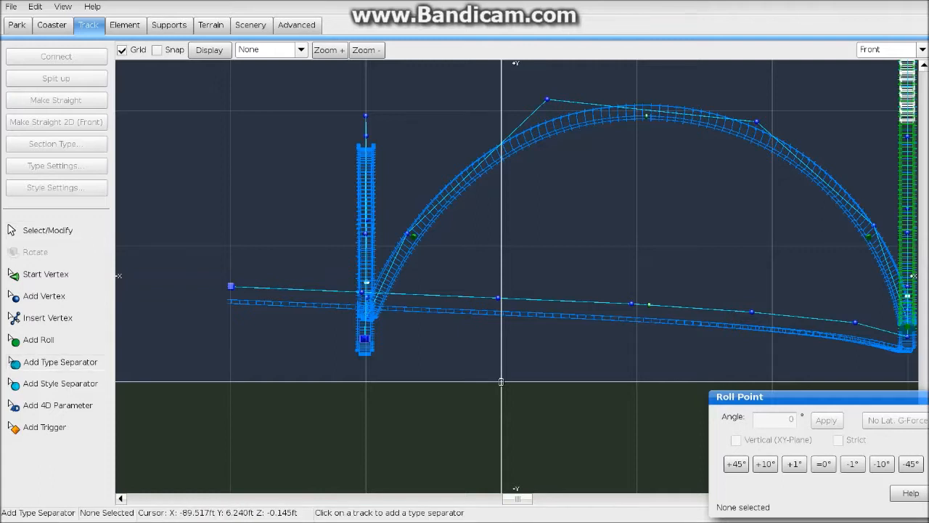
pyautogui.click(48, 230)
# Change the section between the two new type separators to the Station type
pyautogui.click(560, 315)
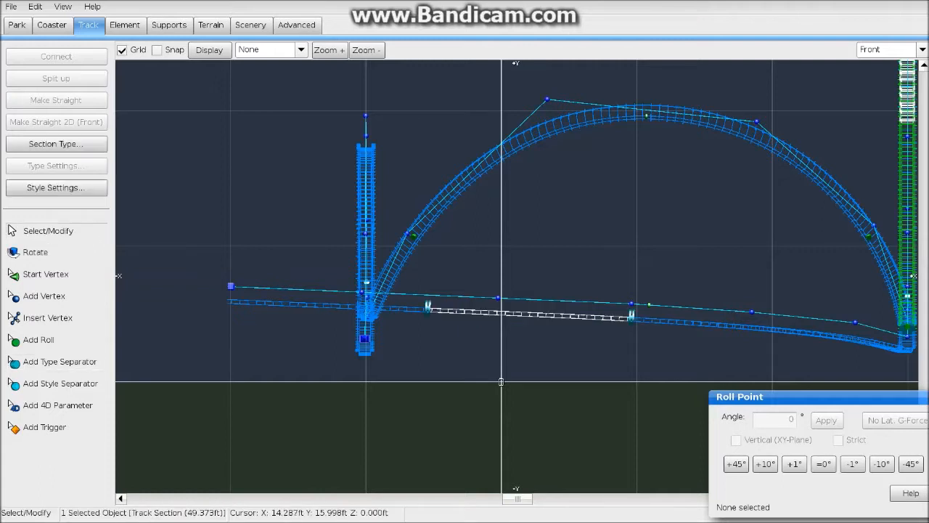
pyautogui.click(64, 144)
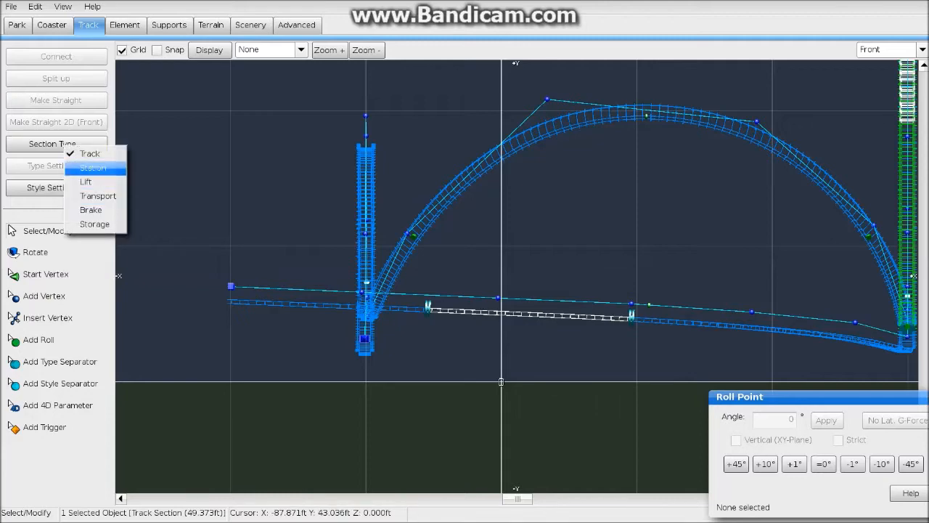
pyautogui.click(92, 168)
# Set the station's average wait time to 30 sec and its minimum wait time to 20 sec
pyautogui.click(73, 166)
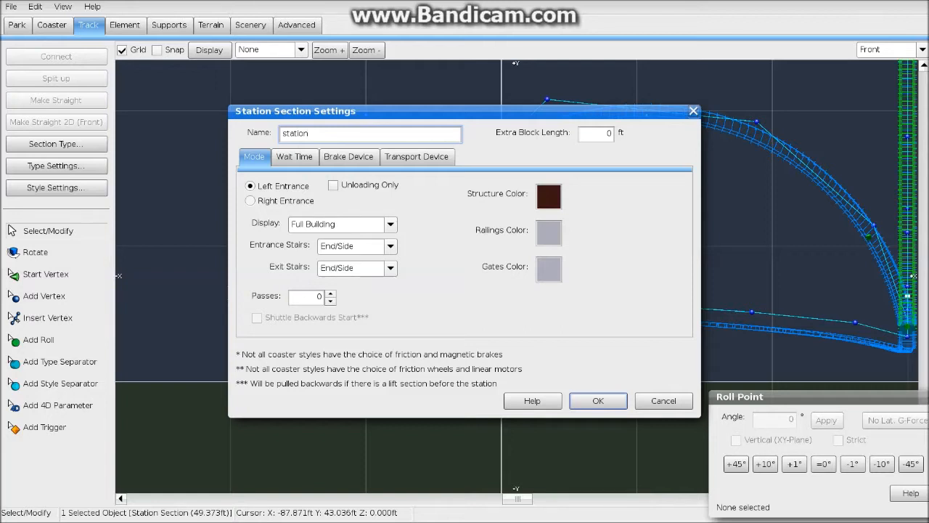
pyautogui.click(295, 157)
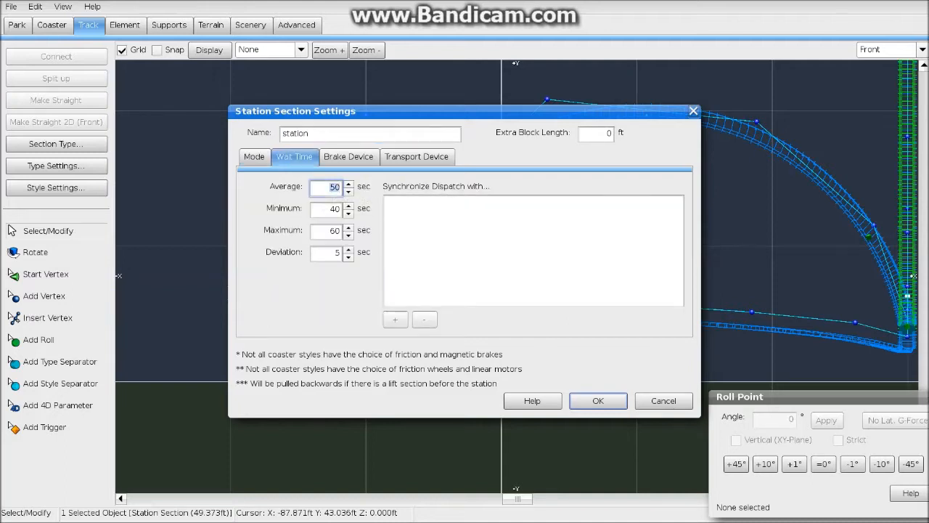
pyautogui.write('30')
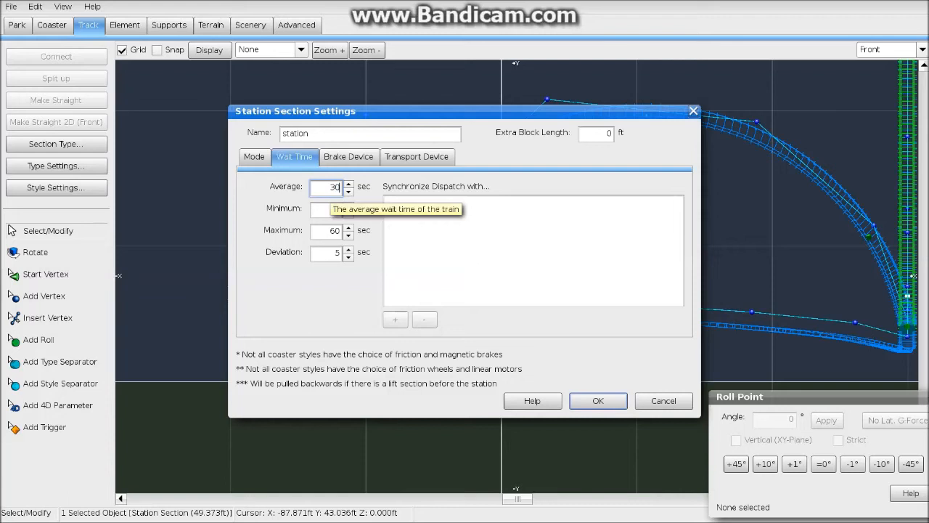
pyautogui.click(330, 210)
pyautogui.write('20')
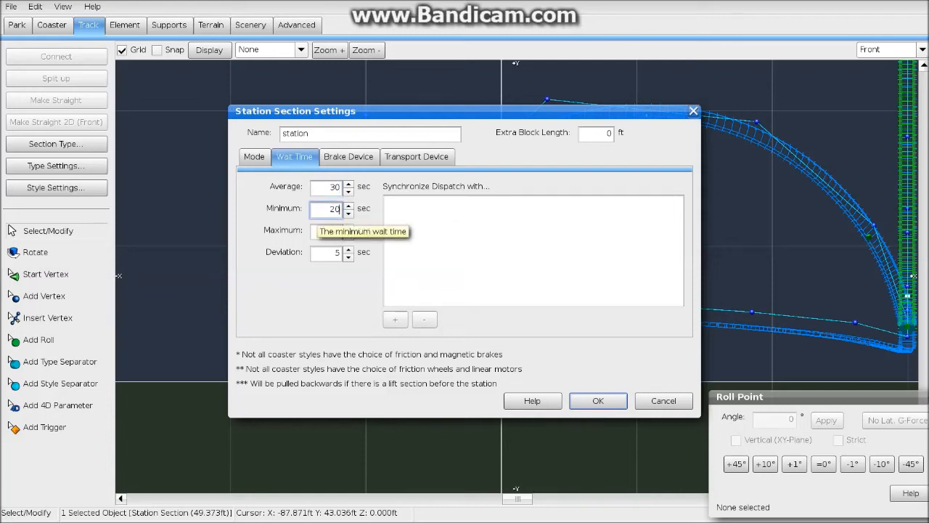
pyautogui.press('Tab')
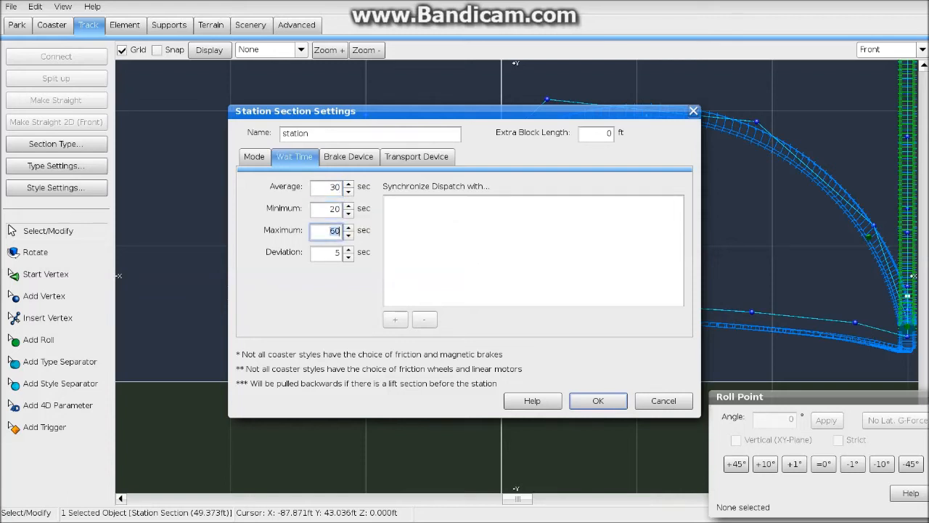
# Set the station's brake deceleration to 1 g, review its transport device settings, and apply the station settings
pyautogui.click(349, 157)
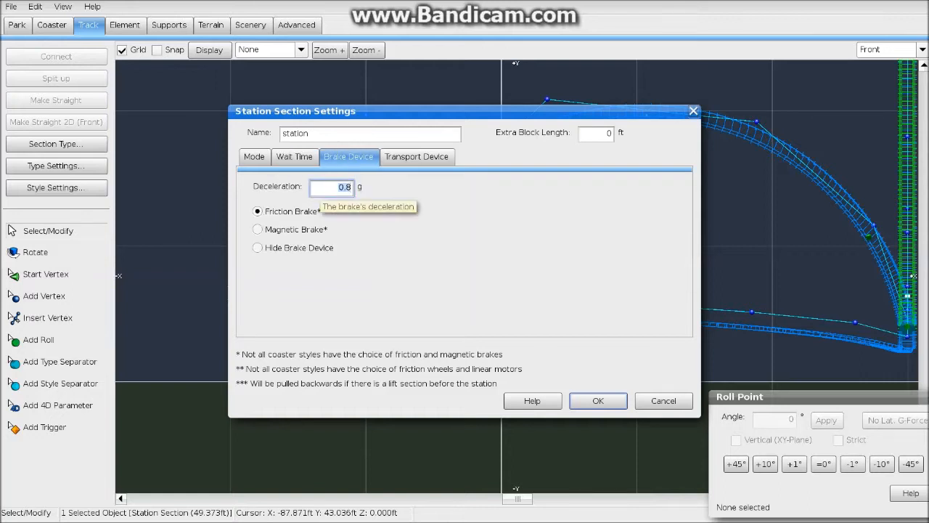
pyautogui.write('1')
pyautogui.click(417, 157)
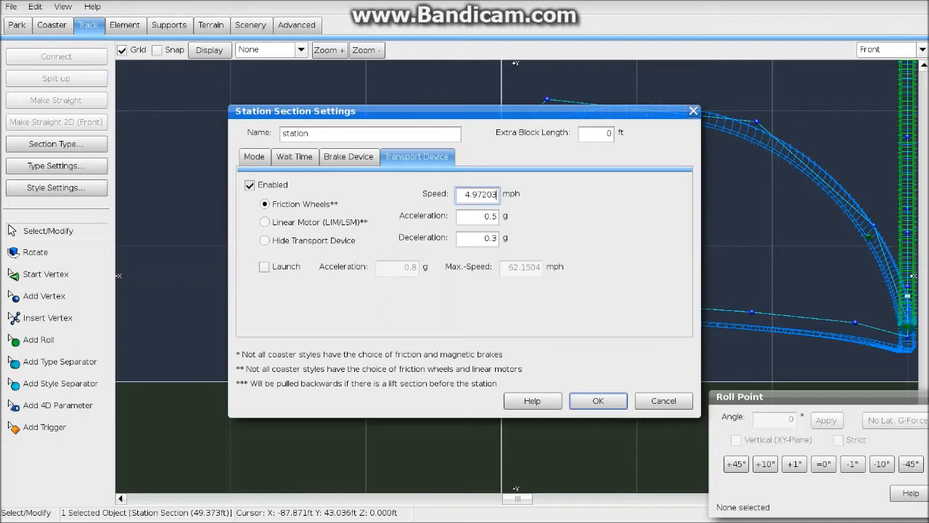
pyautogui.press('Return')
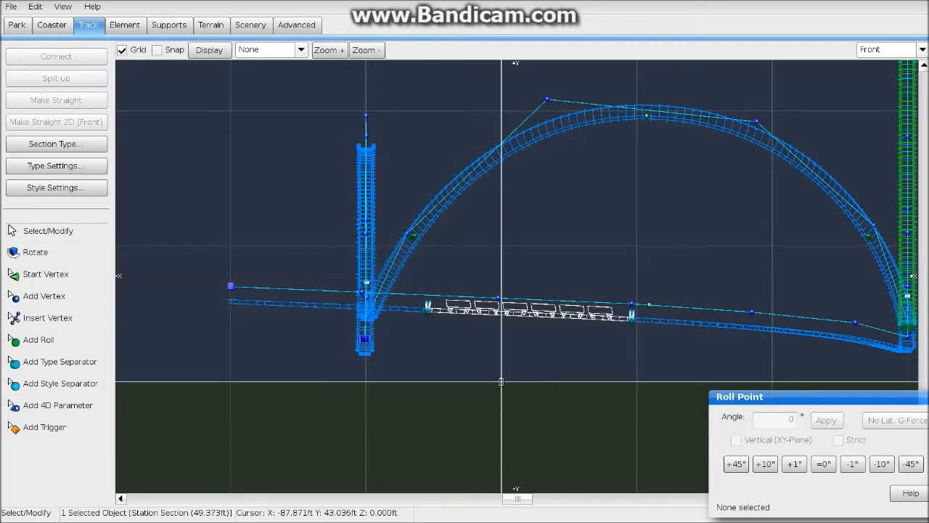
# Examine the station train and the open track ends in the front, Track and perspective views
pyautogui.click(607, 210)
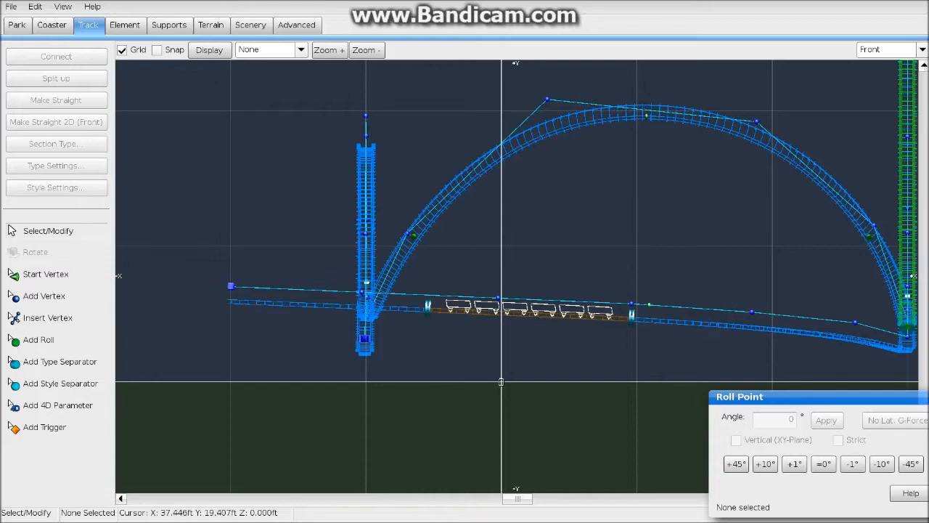
pyautogui.click(649, 304)
pyautogui.click(701, 255)
pyautogui.moveTo(725, 256); pyautogui.dragTo(554, 198, button='right')
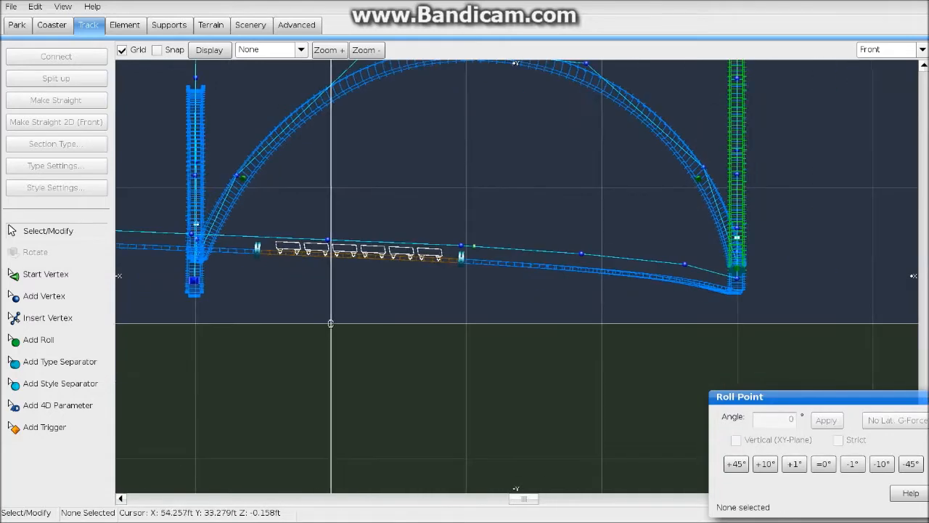
pyautogui.moveTo(373, 201); pyautogui.dragTo(417, 239, button='right')
pyautogui.click(889, 49)
pyautogui.click(882, 130)
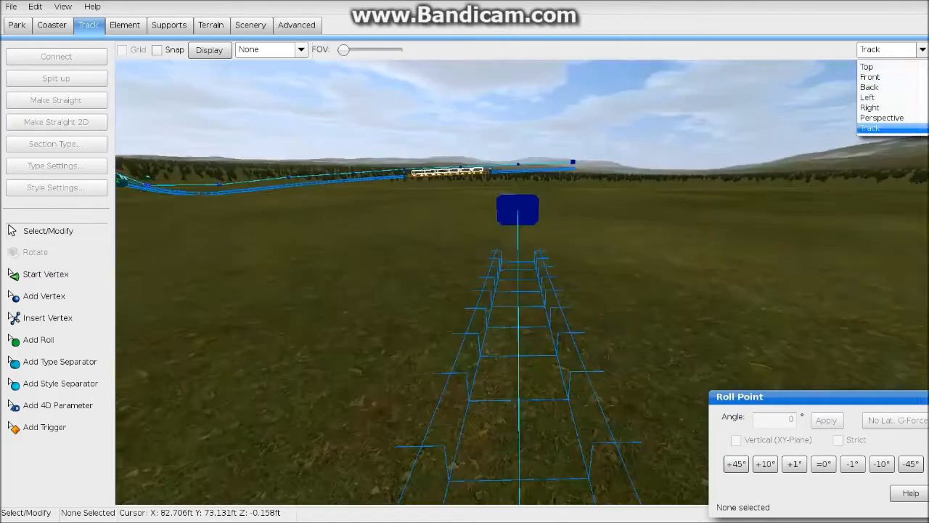
pyautogui.click(920, 49)
pyautogui.scroll(-5, 522, 282)
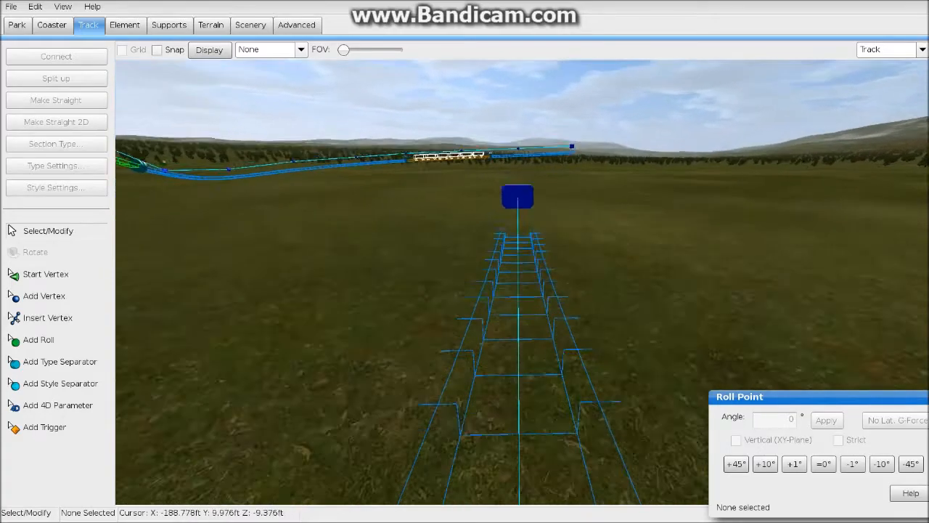
pyautogui.moveTo(522, 281)
pyautogui.mouseDown(button='right')
pyautogui.moveTo(624, 232)
pyautogui.moveTo(522, 282)
pyautogui.mouseUp(button='right')
pyautogui.scroll(-8, 522, 282)
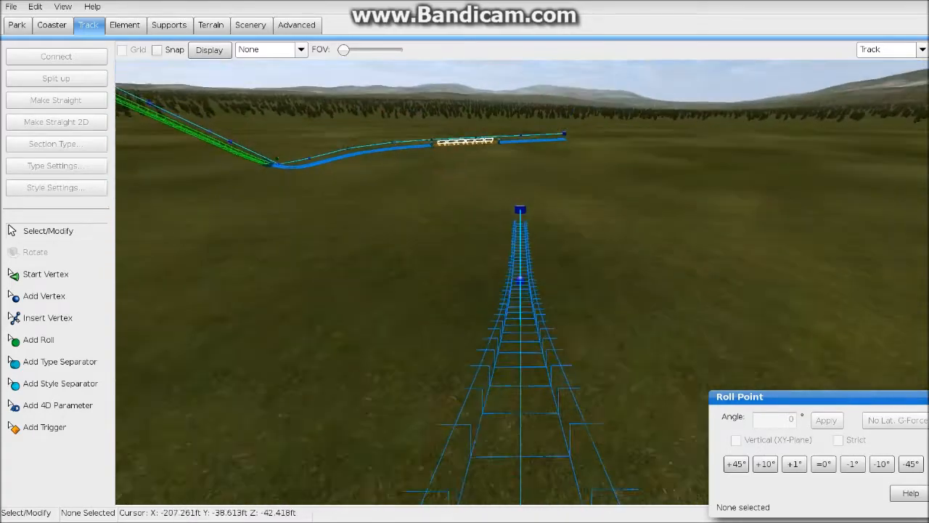
pyautogui.scroll(4, 522, 282)
pyautogui.scroll(1, 520, 282)
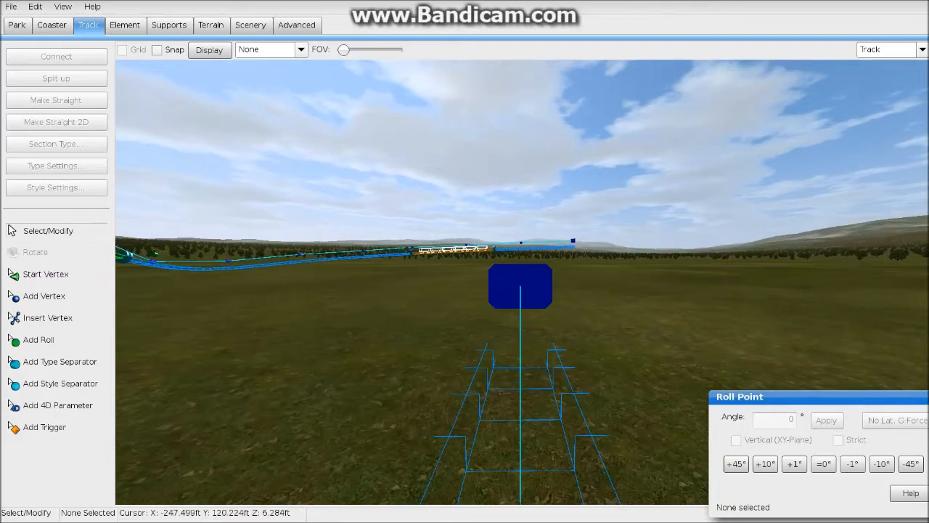
pyautogui.scroll(-5, 521, 282)
pyautogui.scroll(4, 521, 282)
pyautogui.scroll(3, 520, 282)
pyautogui.moveTo(520, 282); pyautogui.dragTo(521, 336, button='middle')
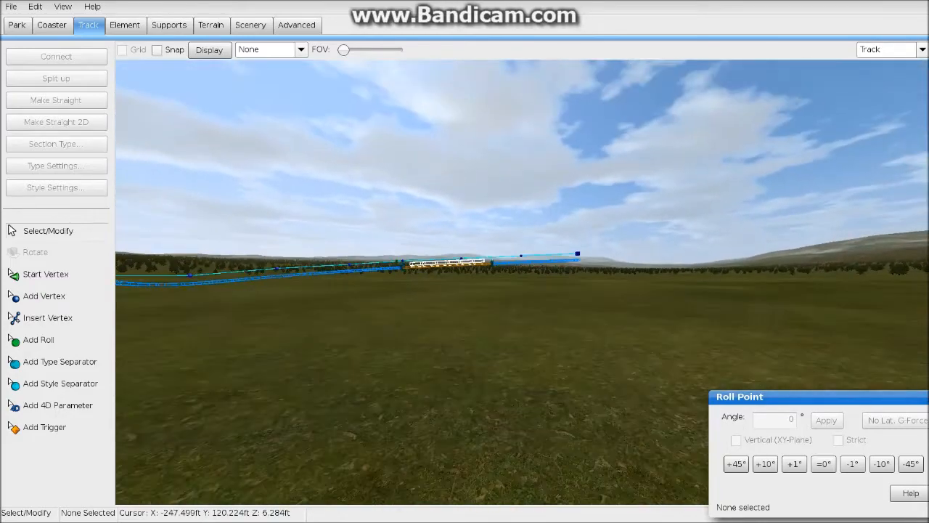
pyautogui.click(891, 50)
pyautogui.click(879, 75)
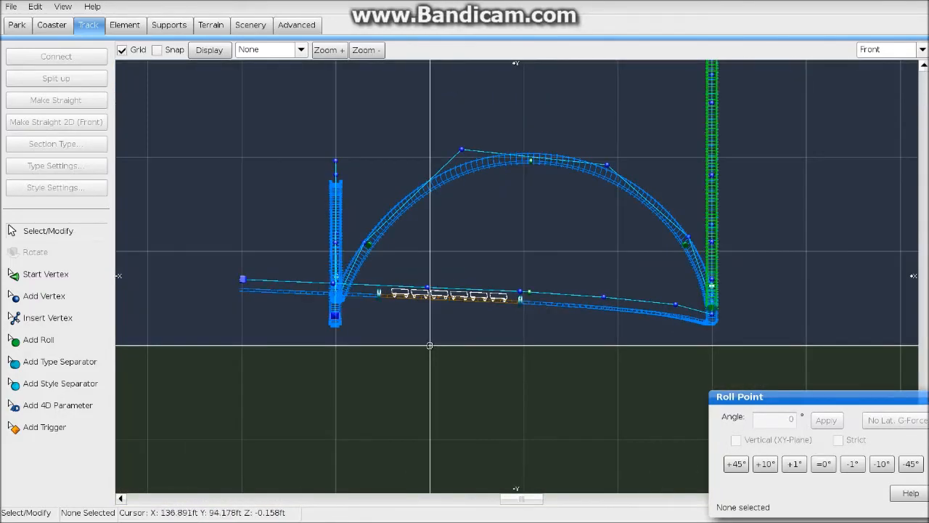
pyautogui.click(882, 117)
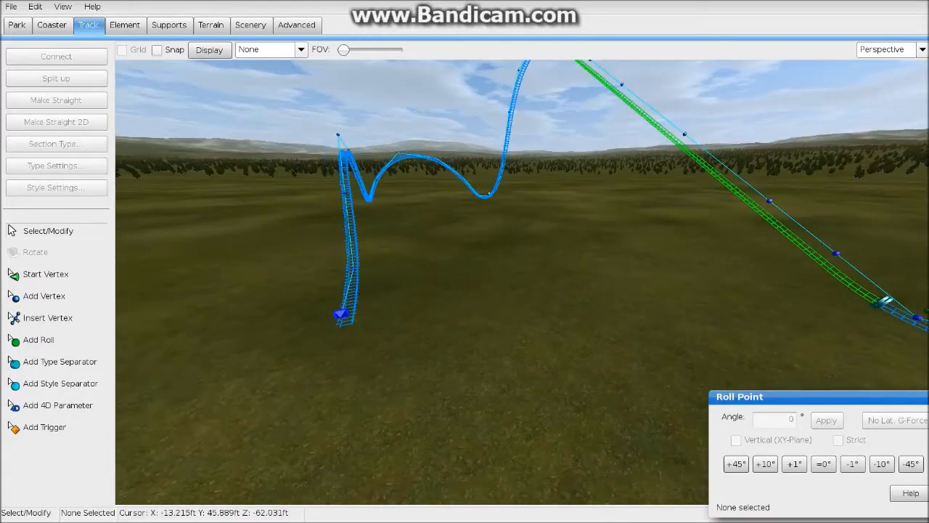
# Switch to the top view around the track's open end past the last hill and activate Add Vertex
pyautogui.click(890, 49)
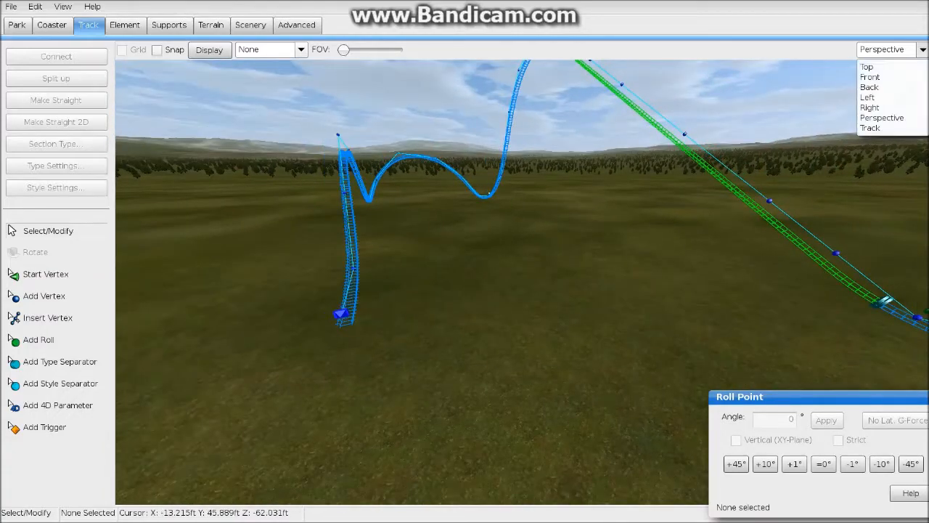
pyautogui.click(871, 64)
pyautogui.scroll(5, 516, 276)
pyautogui.moveTo(523, 292); pyautogui.dragTo(545, 135, button='right')
pyautogui.scroll(2, 509, 268)
pyautogui.scroll(2, 516, 276)
pyautogui.scroll(-4, 505, 218)
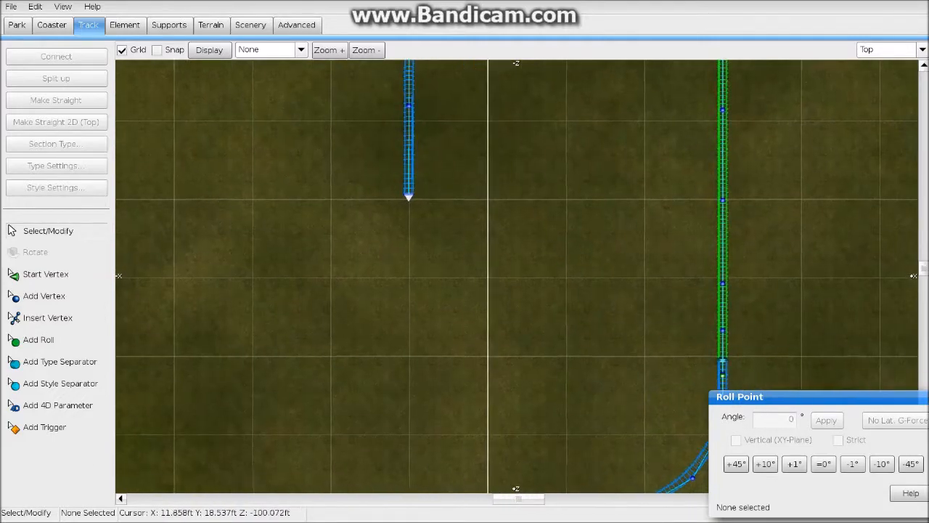
pyautogui.moveTo(509, 290); pyautogui.dragTo(477, 252, button='right')
pyautogui.click(374, 160)
pyautogui.click(43, 295)
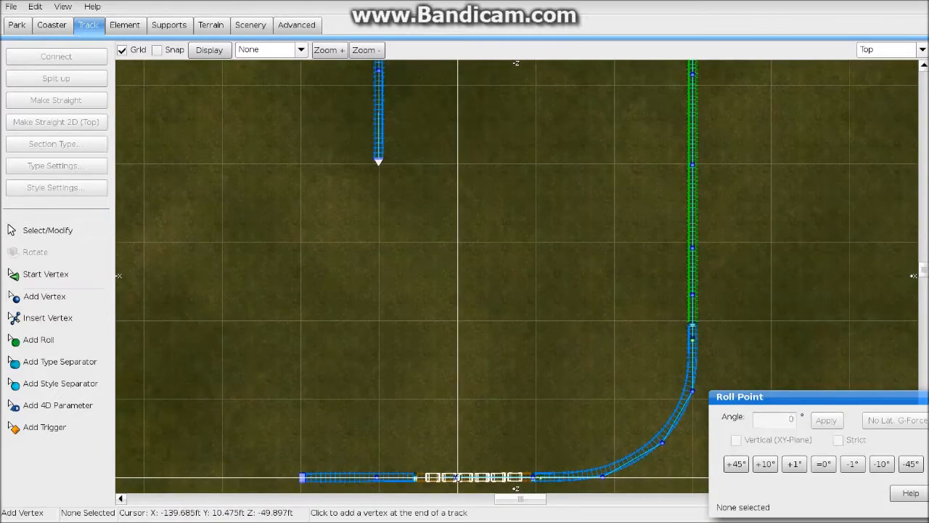
pyautogui.click(416, 242)
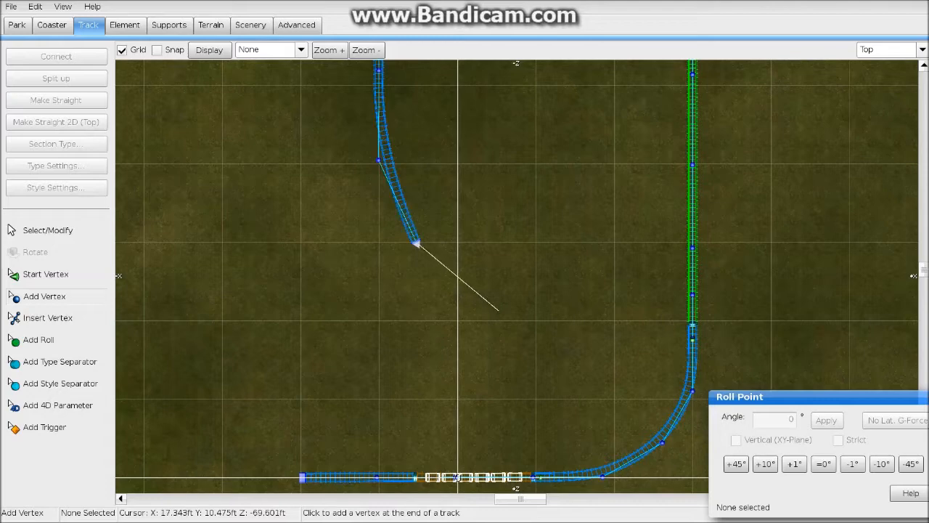
pyautogui.click(502, 304)
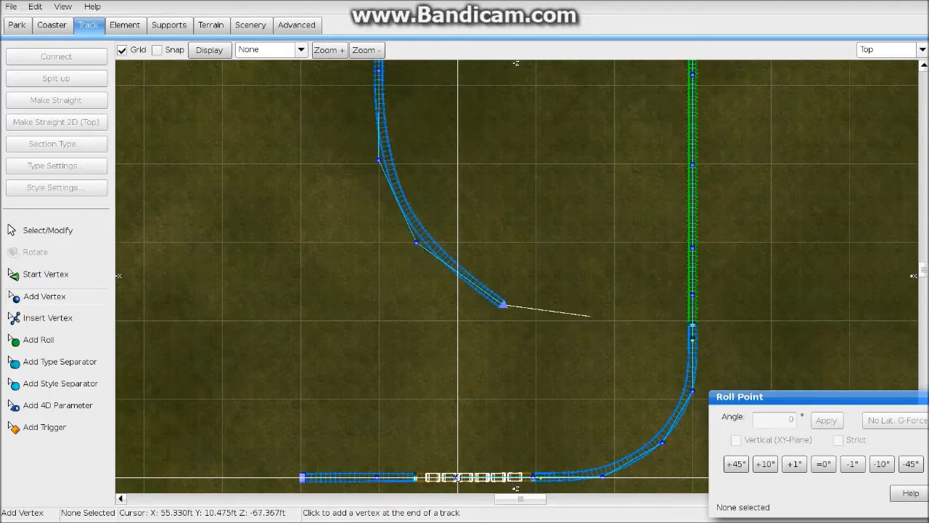
pyautogui.hotkey('ctrl', 'z')
pyautogui.hotkey('ctrl', 'z')
# Add two vertices to the open end of the track, curving it toward the lift hill
pyautogui.click(433, 242)
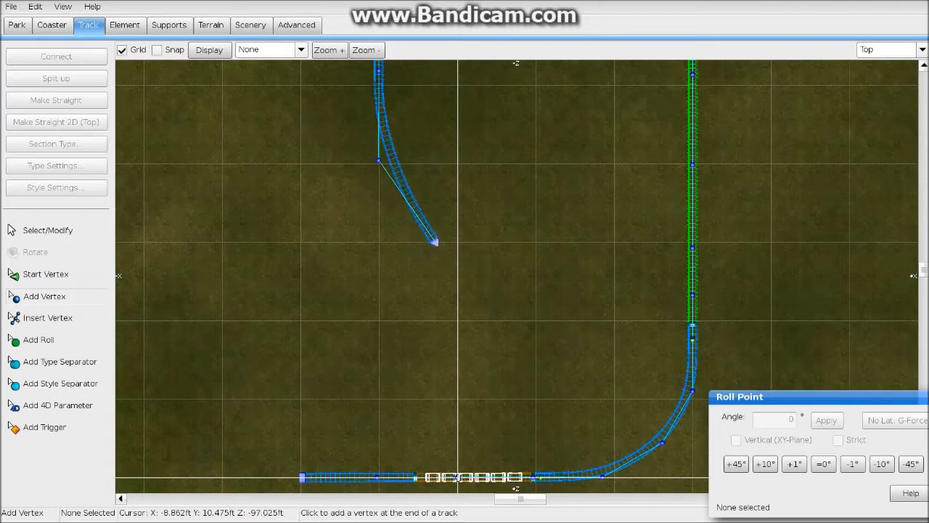
pyautogui.click(509, 274)
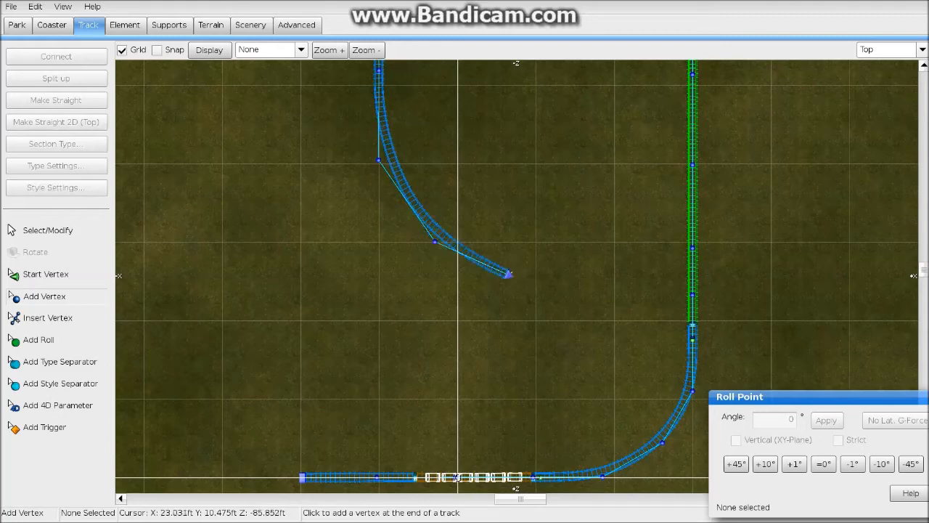
pyautogui.click(587, 279)
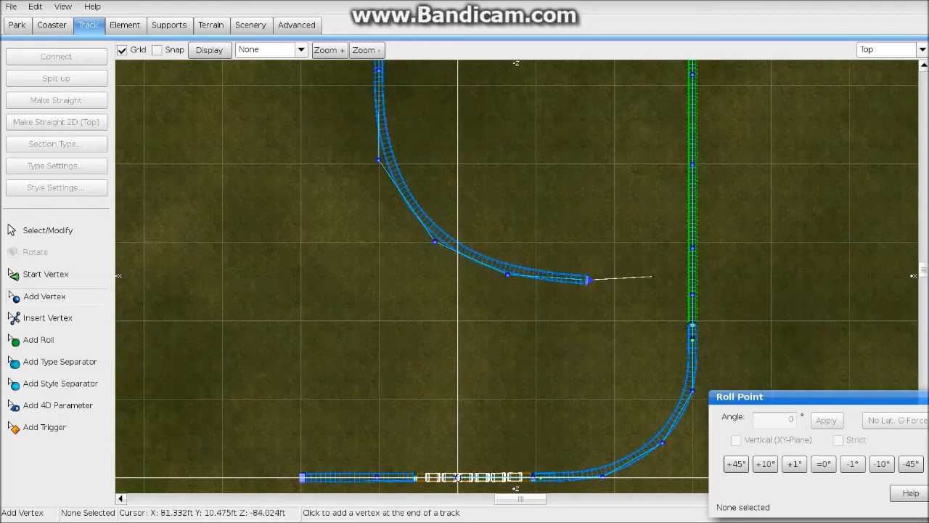
pyautogui.click(663, 261)
pyautogui.scroll(2, 671, 262)
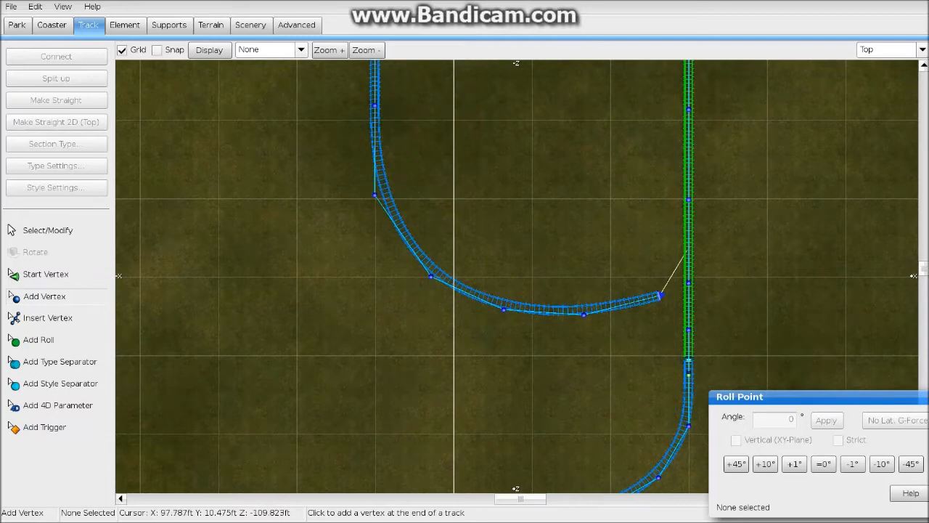
pyautogui.click(687, 249)
pyautogui.click(677, 247)
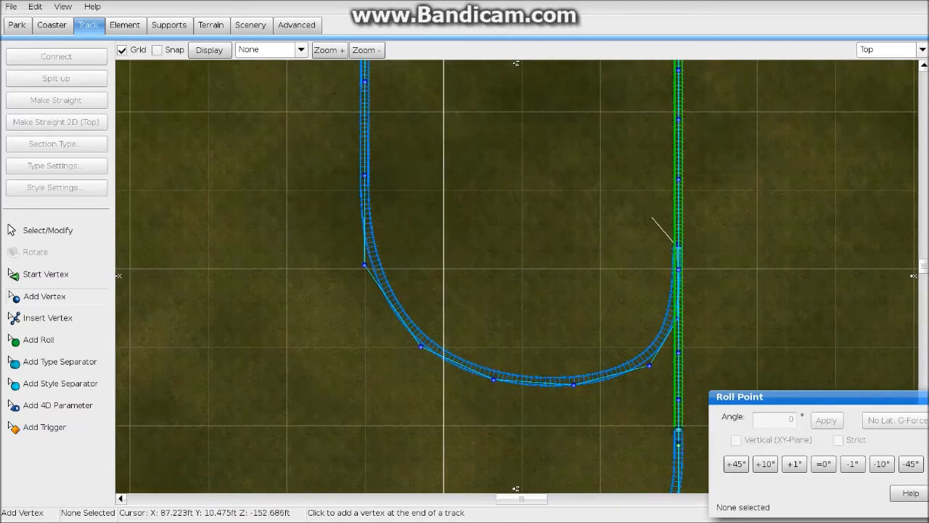
pyautogui.hotkey('ctrl', 'z')
pyautogui.hotkey('ctrl', 'z')
pyautogui.moveTo(555, 294); pyautogui.dragTo(333, 210, button='right')
pyautogui.hotkey('ctrl', 'z')
pyautogui.hotkey('ctrl', 'z')
# Add one more vertex to level the curve out toward the lift hill, undoing the extra vertex placed after it
pyautogui.scroll(2, 432, 292)
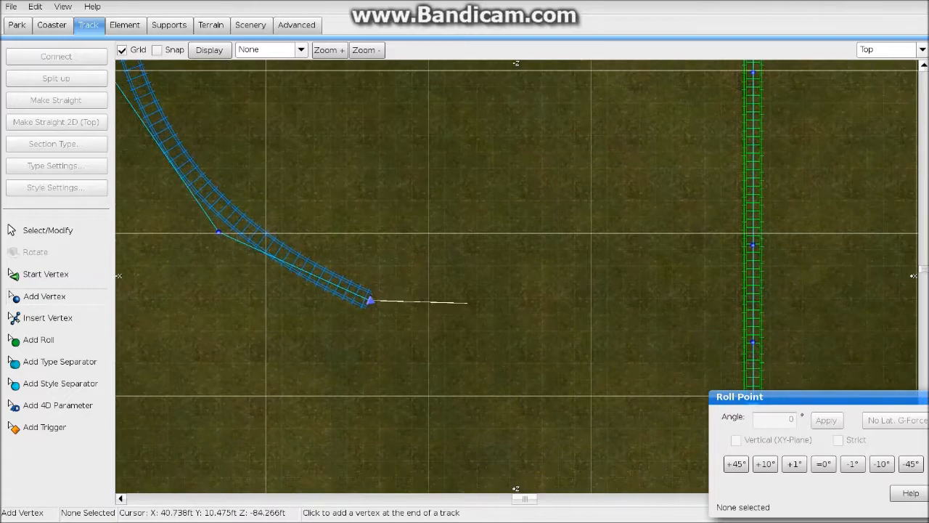
pyautogui.click(530, 299)
pyautogui.click(651, 233)
pyautogui.moveTo(651, 233); pyautogui.dragTo(549, 328, button='right')
pyautogui.scroll(-2, 538, 288)
pyautogui.hotkey('ctrl', 'z')
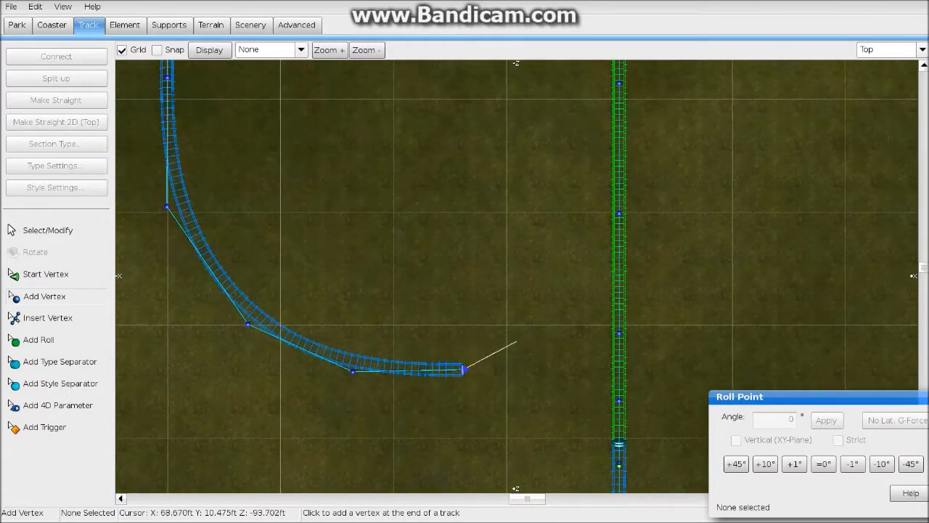
# Move the curve's last three vertices to widen and smooth it, shifting the end vertex closer to the lift hill
pyautogui.click(49, 231)
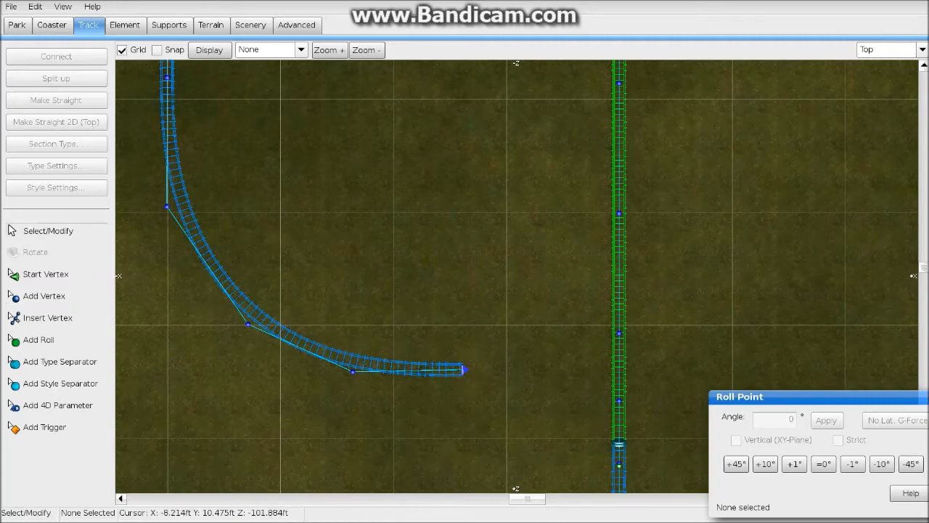
pyautogui.moveTo(247, 325); pyautogui.dragTo(237, 325)
pyautogui.moveTo(352, 372); pyautogui.dragTo(352, 383)
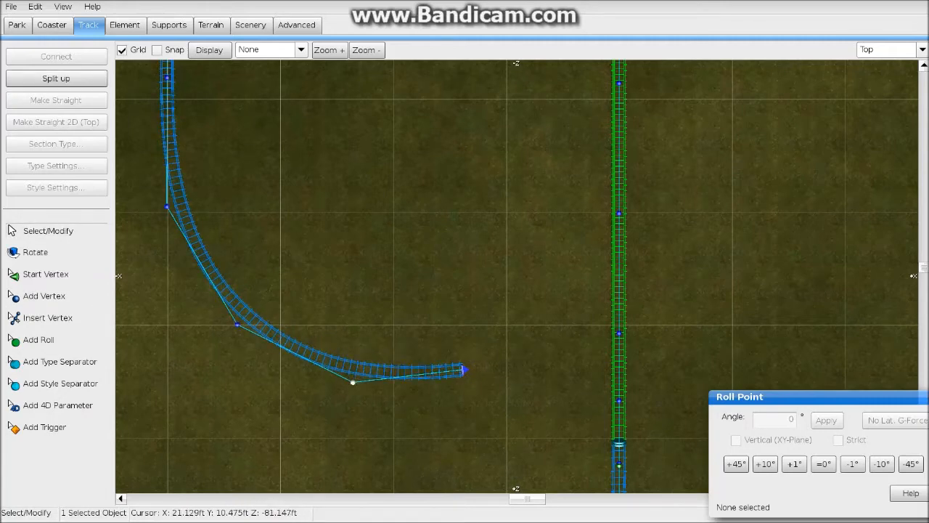
pyautogui.moveTo(465, 369); pyautogui.dragTo(507, 375)
# Add three vertices to the open end, carrying the track across the lift hill and turning it along the hill's far side
pyautogui.moveTo(493, 358); pyautogui.dragTo(366, 352, button='right')
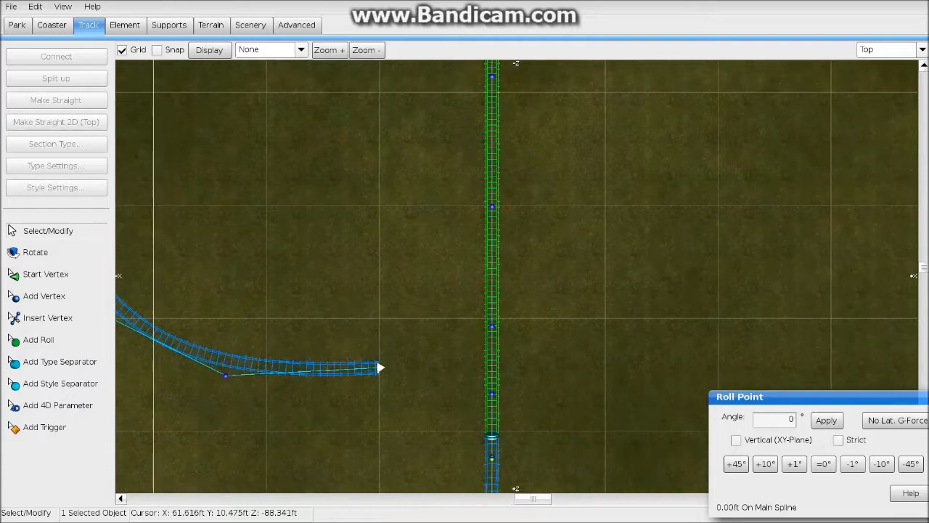
pyautogui.click(45, 297)
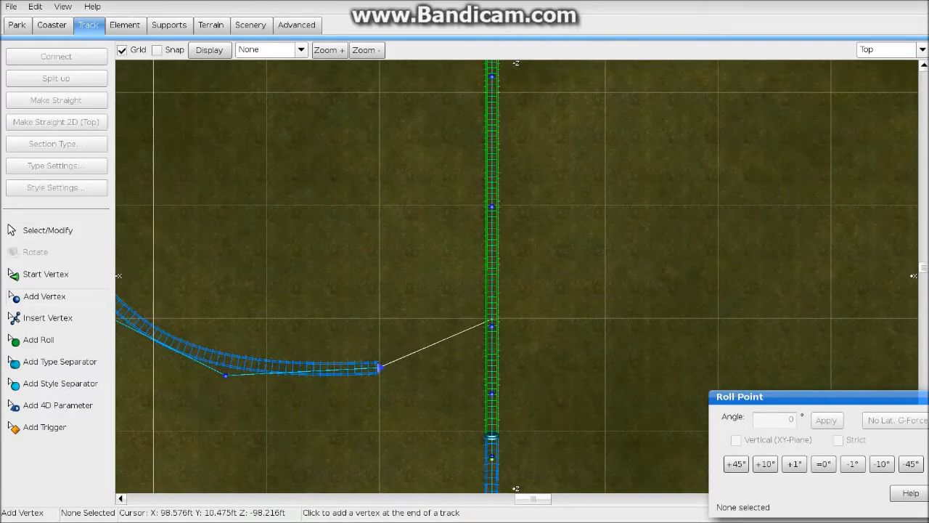
pyautogui.click(492, 318)
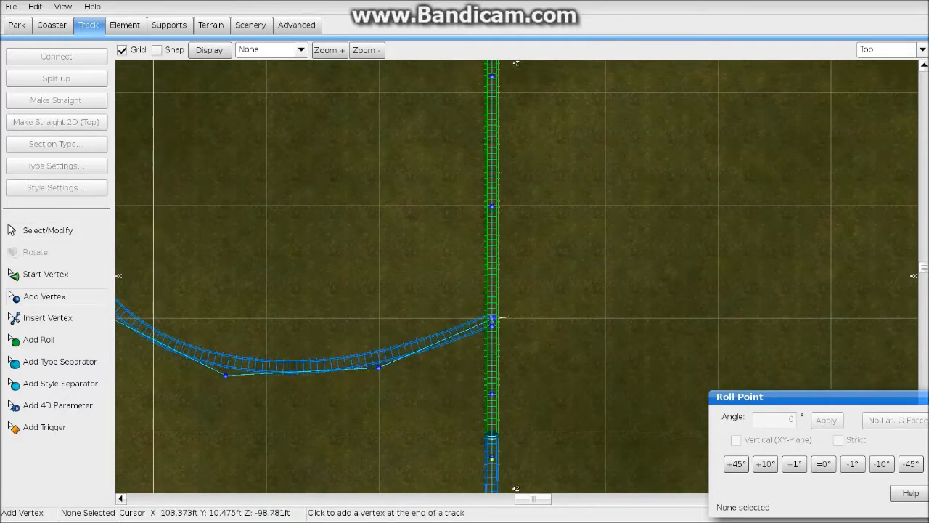
pyautogui.click(604, 206)
pyautogui.moveTo(604, 206); pyautogui.dragTo(581, 340, button='right')
pyautogui.click(581, 225)
pyautogui.moveTo(581, 225); pyautogui.dragTo(578, 377, button='right')
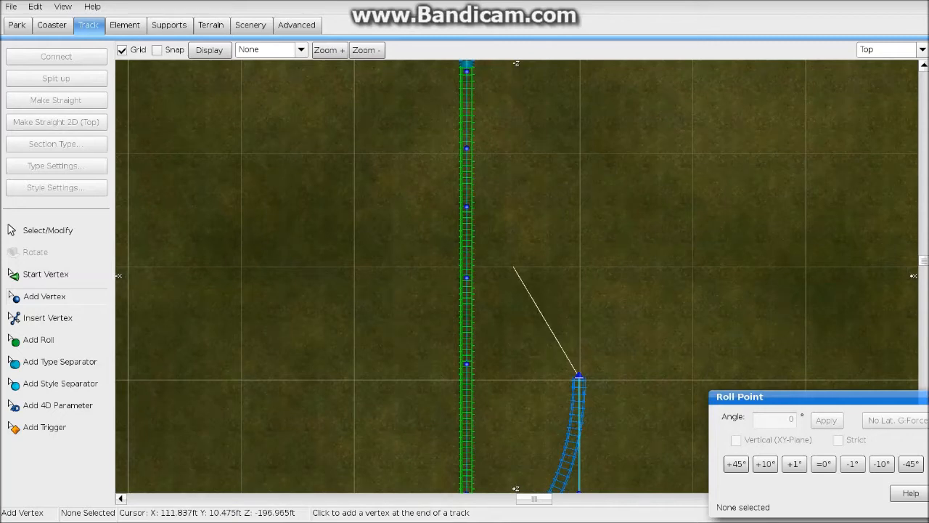
# Add one more vertex that brings the turn back to the lift hill
pyautogui.moveTo(514, 267); pyautogui.dragTo(478, 206, button='right')
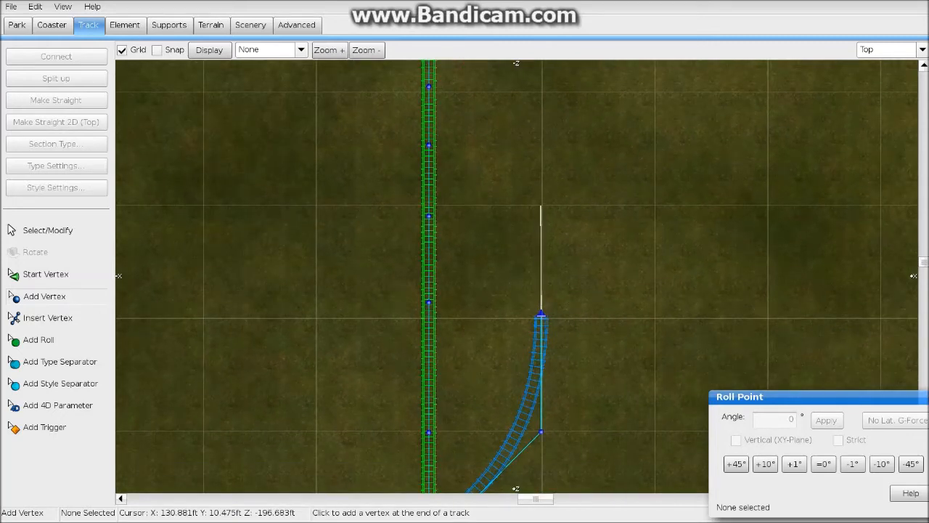
pyautogui.click(430, 206)
pyautogui.moveTo(430, 206); pyautogui.dragTo(542, 284, button='right')
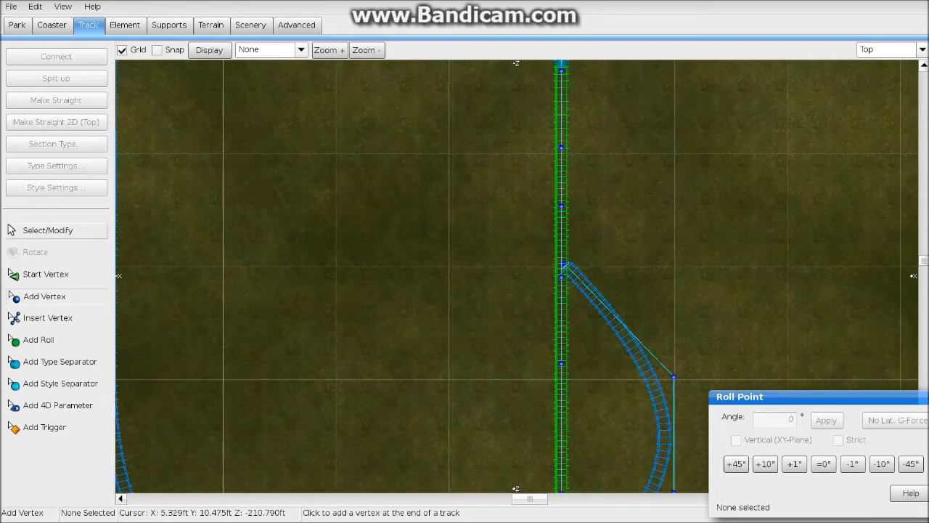
# Move the second vertex beyond the lift hill farther along it, and shift the track's end vertex along the lift hill
pyautogui.click(48, 231)
pyautogui.moveTo(556, 391); pyautogui.dragTo(463, 317, button='right')
pyautogui.moveTo(581, 302); pyautogui.dragTo(579, 242)
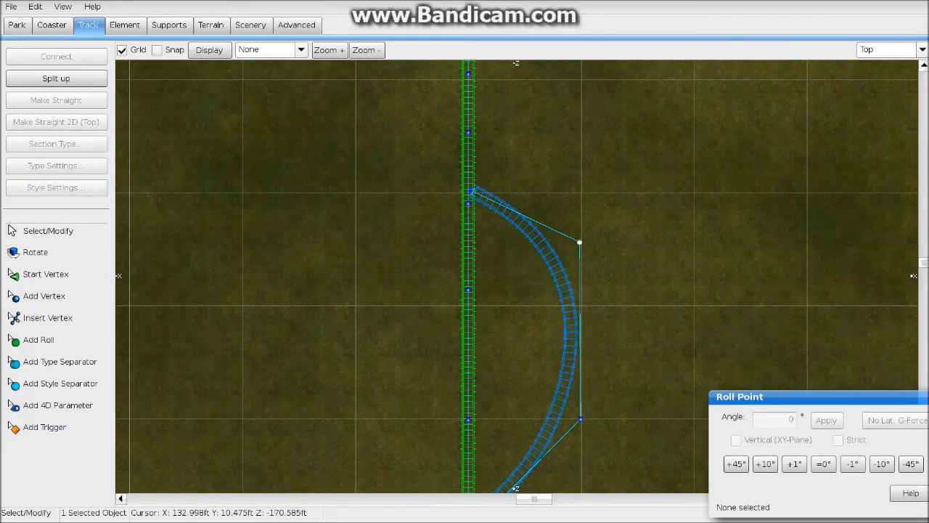
pyautogui.moveTo(491, 218); pyautogui.dragTo(521, 344, button='right')
pyautogui.scroll(3, 516, 276)
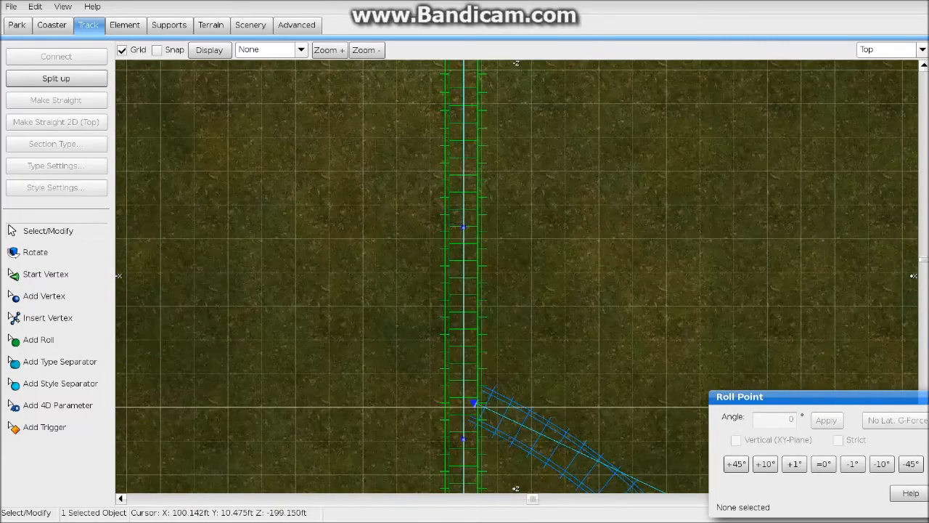
pyautogui.moveTo(474, 403); pyautogui.dragTo(491, 133)
pyautogui.scroll(-3, 494, 139)
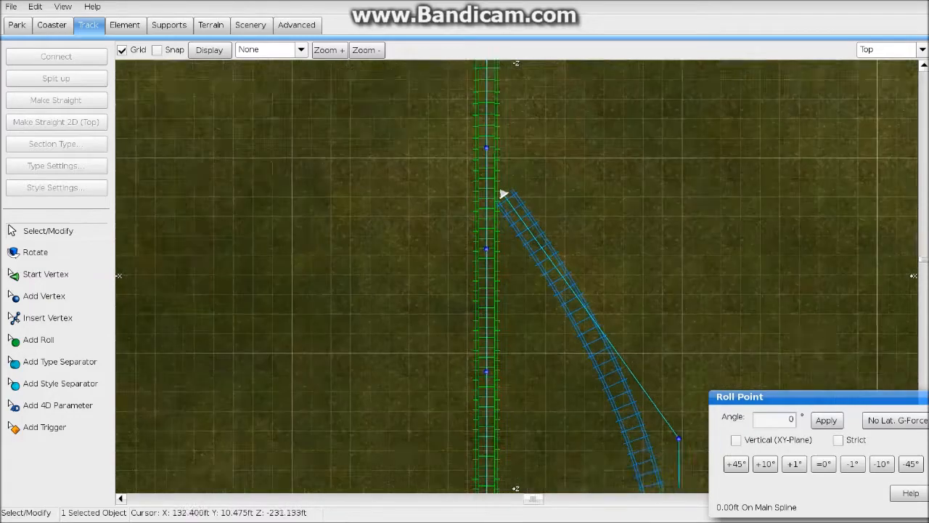
pyautogui.moveTo(546, 162); pyautogui.dragTo(460, 235, button='right')
pyautogui.click(415, 266)
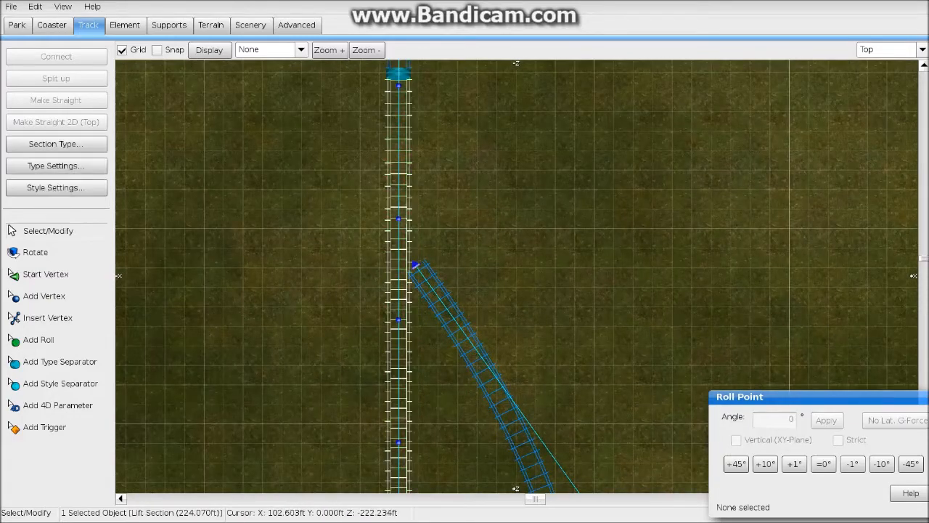
pyautogui.moveTo(415, 266); pyautogui.dragTo(400, 423)
pyautogui.scroll(-2, 400, 423)
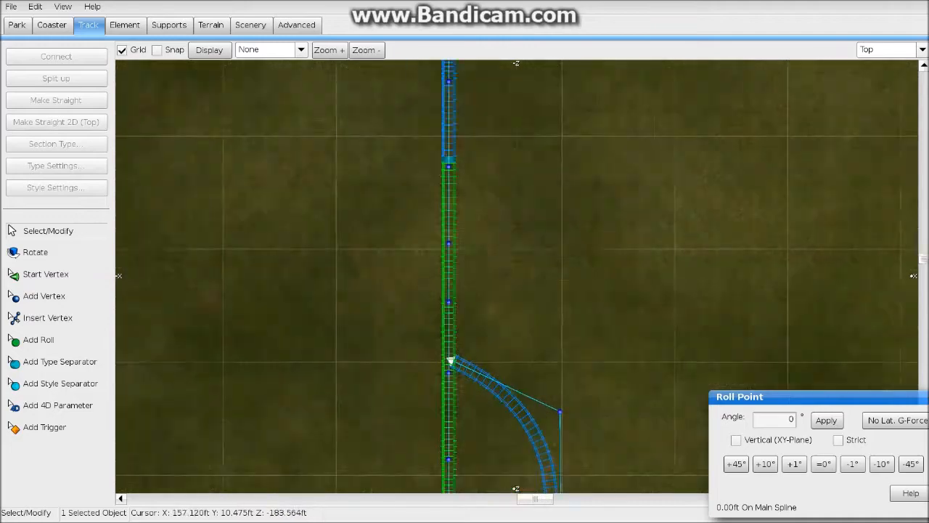
# Pull the two vertices beyond the lift hill back toward the station, and realign the end vertex with the lift hill
pyautogui.moveTo(400, 423); pyautogui.dragTo(352, 162, button='right')
pyautogui.moveTo(512, 150); pyautogui.dragTo(513, 208)
pyautogui.moveTo(513, 208); pyautogui.dragTo(527, 138, button='right')
pyautogui.moveTo(528, 257); pyautogui.dragTo(528, 266)
pyautogui.moveTo(556, 196); pyautogui.dragTo(548, 311, button='right')
pyautogui.moveTo(438, 137); pyautogui.dragTo(505, 210, button='right')
pyautogui.moveTo(490, 216)
pyautogui.mouseDown()
pyautogui.moveTo(501, 209)
pyautogui.moveTo(478, 217)
pyautogui.mouseUp()
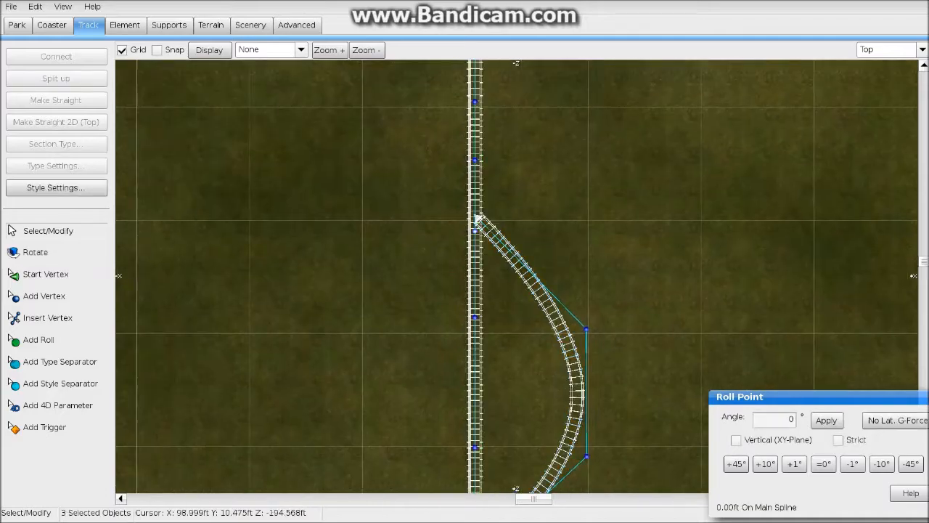
# Add a vertex on the inner side of the lift hill so the turn's exit crosses back over it
pyautogui.click(44, 297)
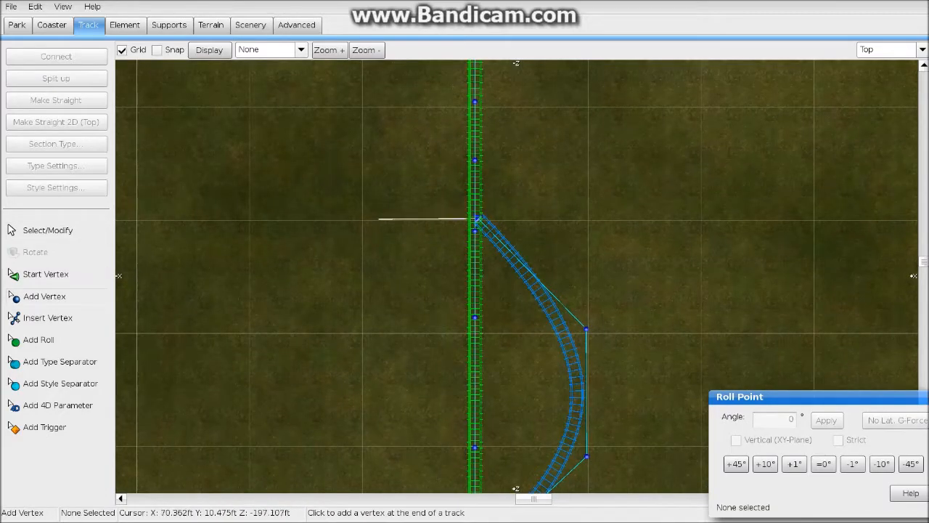
pyautogui.click(361, 219)
pyautogui.scroll(-7, 362, 219)
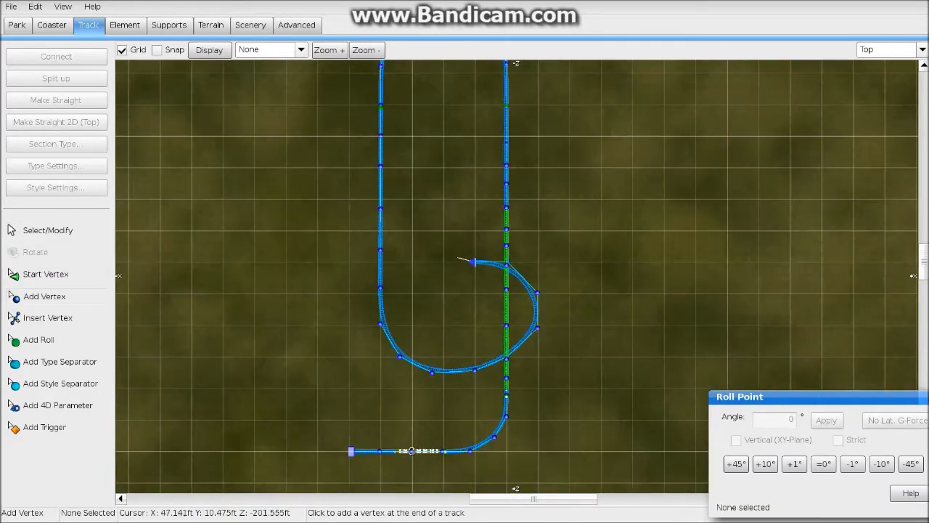
pyautogui.scroll(3, 457, 257)
pyautogui.moveTo(396, 292); pyautogui.dragTo(338, 178, button='right')
# Raise the two outer vertices of the turn beyond the lift hill to about 67 ft in the front view
pyautogui.click(48, 230)
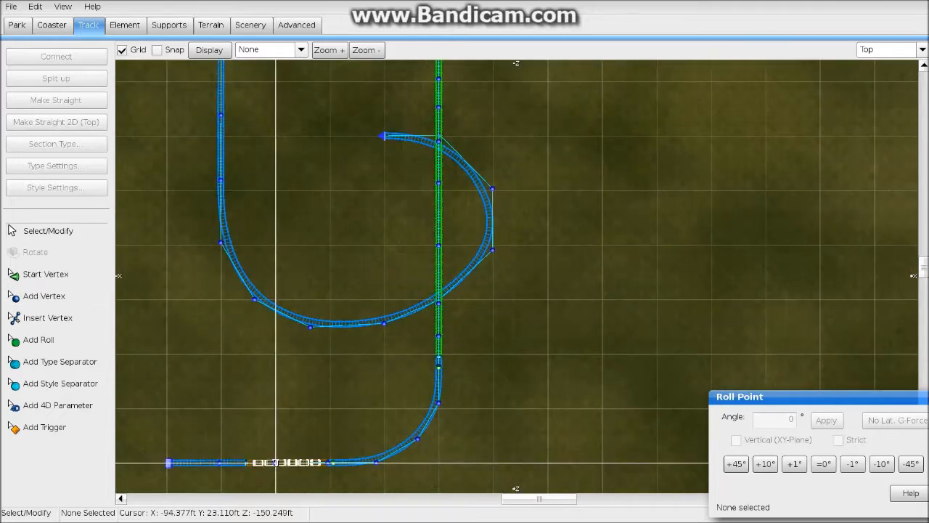
pyautogui.moveTo(340, 116); pyautogui.dragTo(356, 222, button='right')
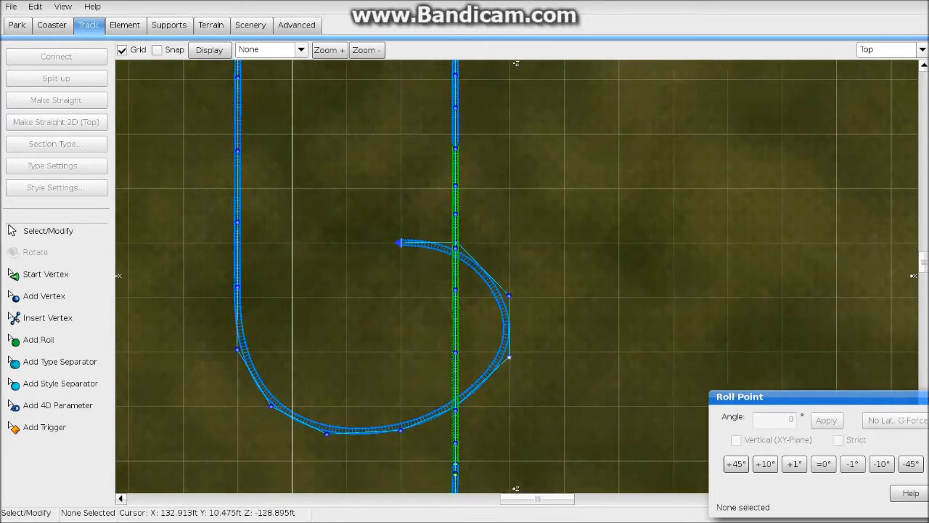
pyautogui.click(509, 357)
pyautogui.keyDown('shift'); pyautogui.click(508, 295); pyautogui.keyUp('shift')
pyautogui.click(890, 49)
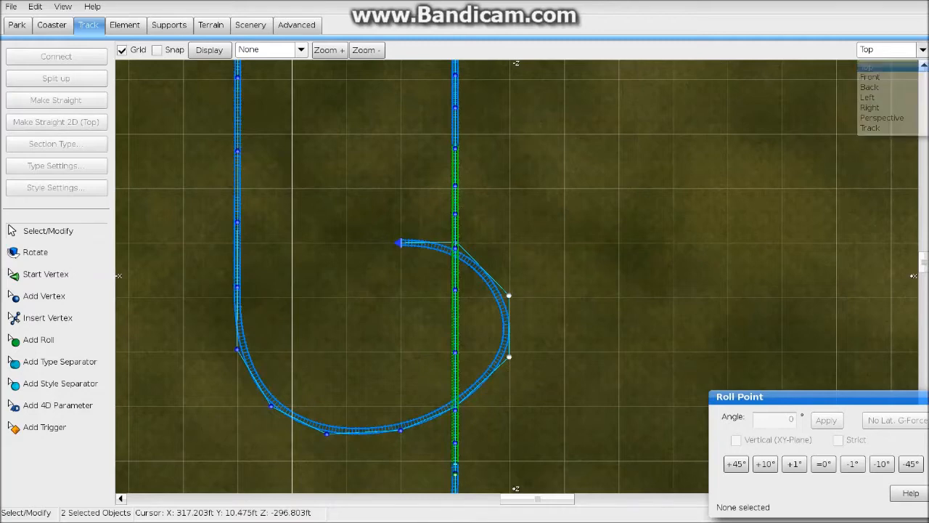
pyautogui.click(875, 68)
pyautogui.moveTo(429, 347); pyautogui.dragTo(240, 369, button='right')
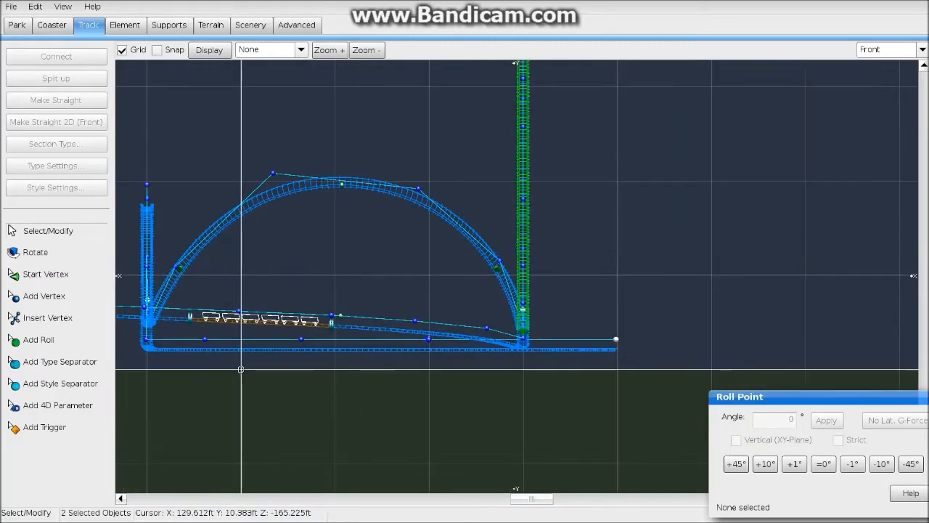
pyautogui.moveTo(615, 339); pyautogui.dragTo(618, 177)
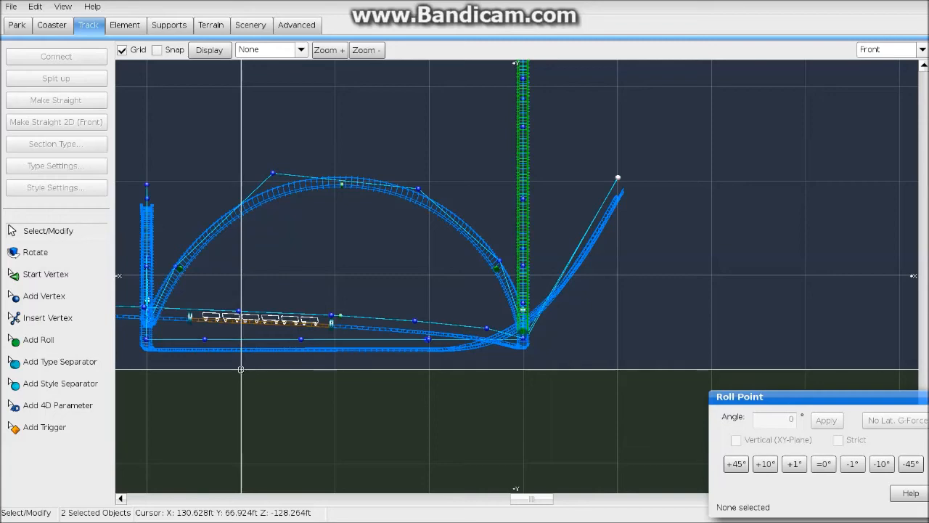
# Try to raise the low vertex at the lift hill crossing in the front view, and return to the top view
pyautogui.scroll(5, 542, 161)
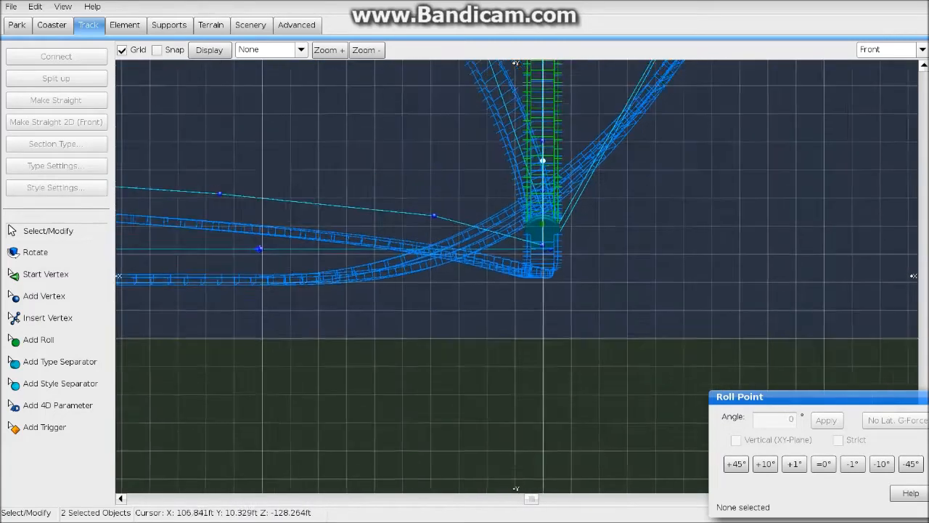
pyautogui.moveTo(615, 250); pyautogui.dragTo(598, 272, button='right')
pyautogui.moveTo(527, 268); pyautogui.dragTo(529, 217)
pyautogui.click(889, 50)
pyautogui.click(879, 67)
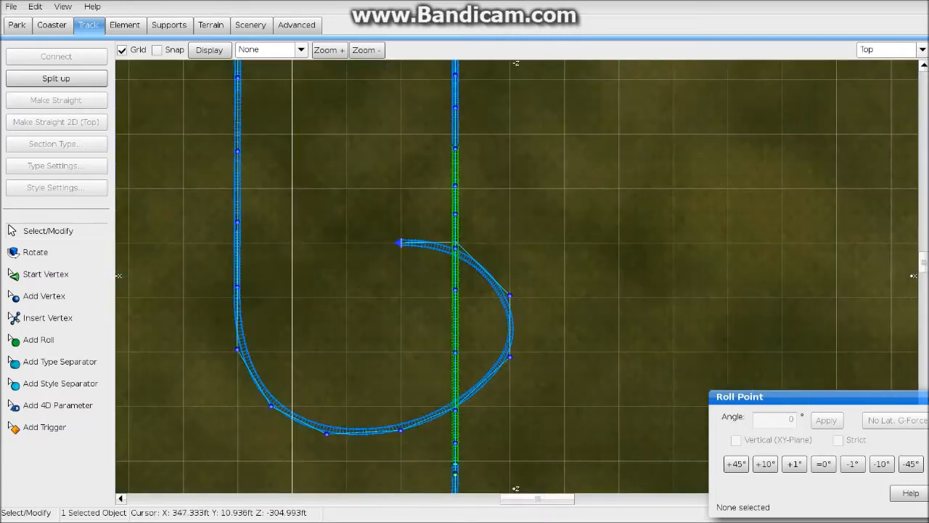
# Raise both low vertices where the turn crosses the lift hill, using the back view
pyautogui.click(889, 49)
pyautogui.click(878, 86)
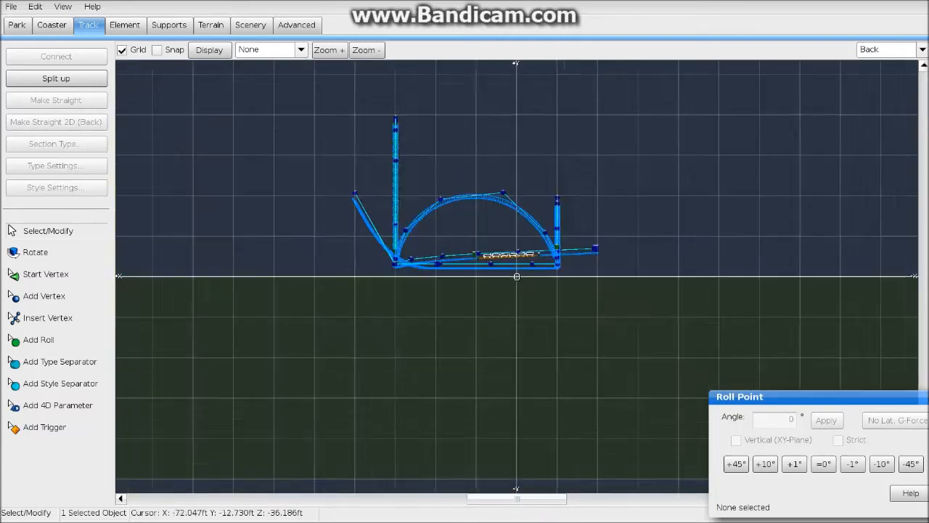
pyautogui.moveTo(444, 298); pyautogui.dragTo(639, 336, button='right')
pyautogui.scroll(4, 639, 336)
pyautogui.moveTo(454, 306); pyautogui.dragTo(456, 315, button='right')
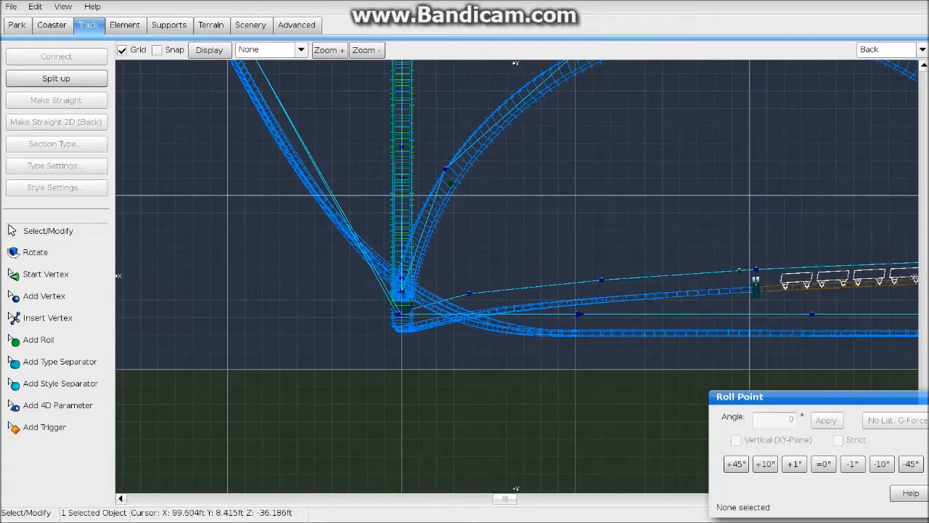
pyautogui.moveTo(397, 314); pyautogui.dragTo(395, 223)
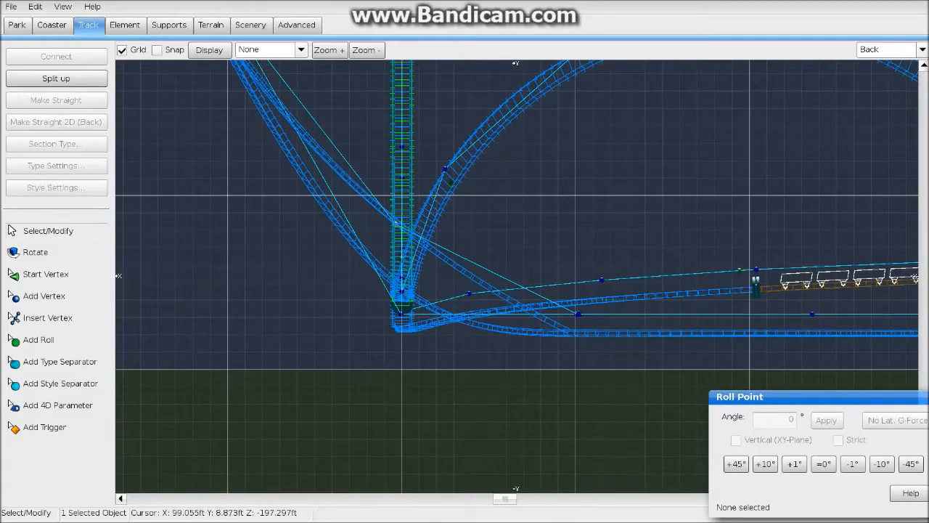
pyautogui.moveTo(400, 314); pyautogui.dragTo(395, 220)
# Examine the raised crossing vertices against the lift hill up close in the back and front views
pyautogui.scroll(-4, 472, 260)
pyautogui.moveTo(514, 225); pyautogui.dragTo(583, 304, button='right')
pyautogui.scroll(6, 508, 270)
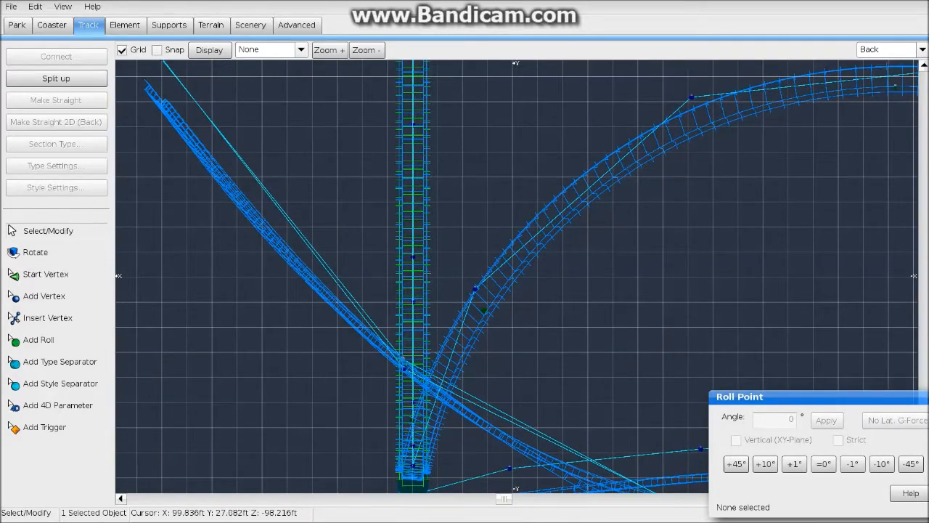
pyautogui.scroll(3, 395, 308)
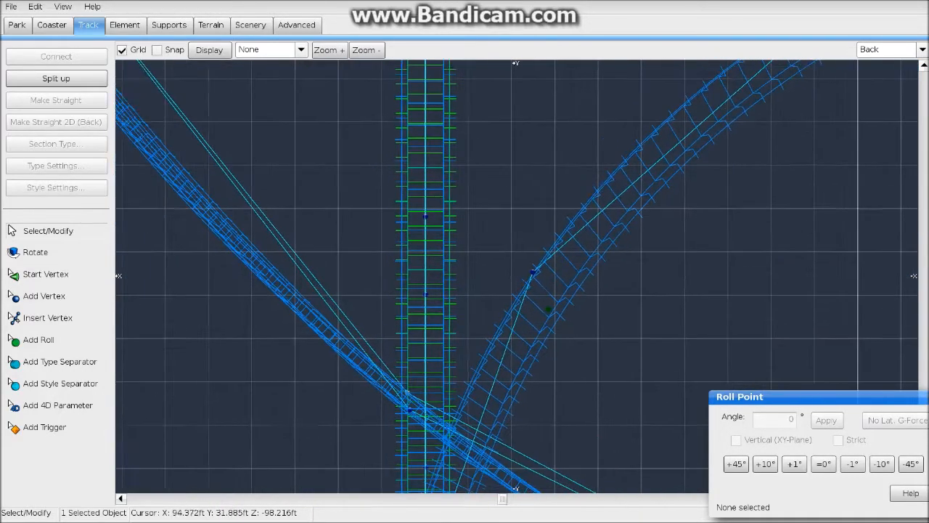
pyautogui.click(412, 391)
pyautogui.click(418, 388)
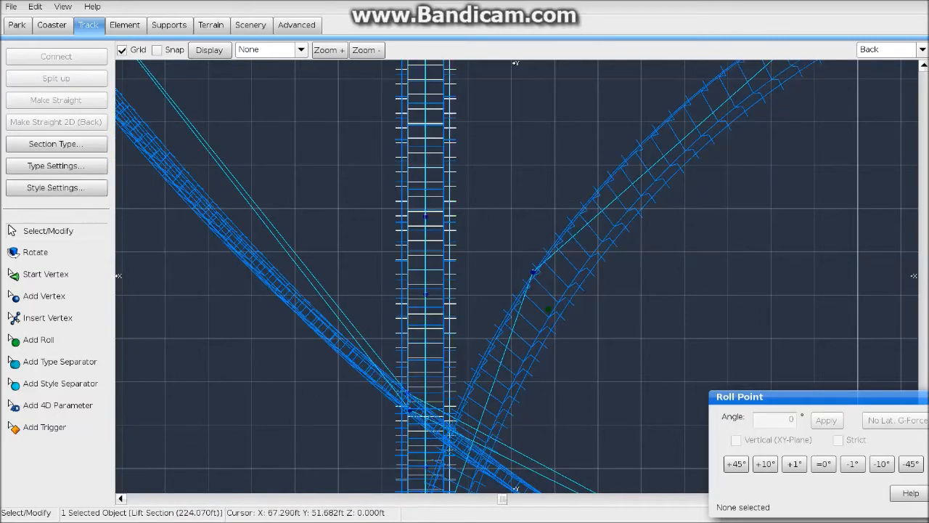
pyautogui.click(922, 50)
pyautogui.click(875, 77)
pyautogui.moveTo(575, 206); pyautogui.dragTo(558, 300, button='right')
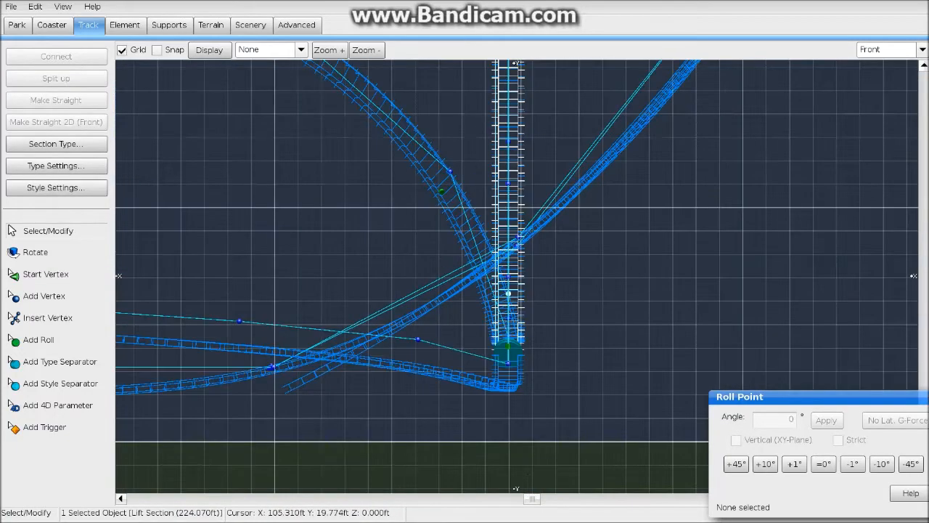
pyautogui.click(547, 310)
pyautogui.moveTo(525, 242); pyautogui.dragTo(522, 286, button='right')
pyautogui.click(514, 280)
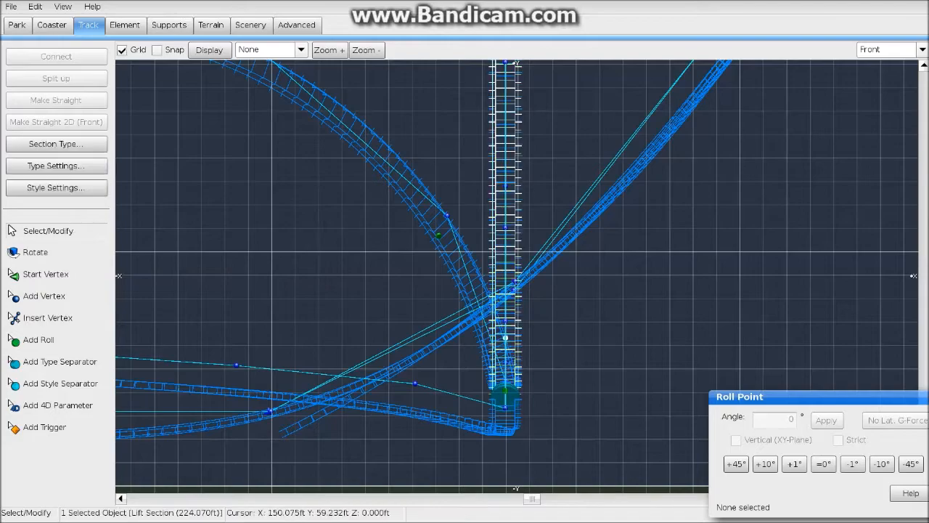
# Raise the turn's first crossing vertex beside the lift hill to about 32 ft in the perspective view
pyautogui.click(922, 50)
pyautogui.click(882, 119)
pyautogui.moveTo(617, 254); pyautogui.dragTo(515, 211, button='right')
pyautogui.press('w')
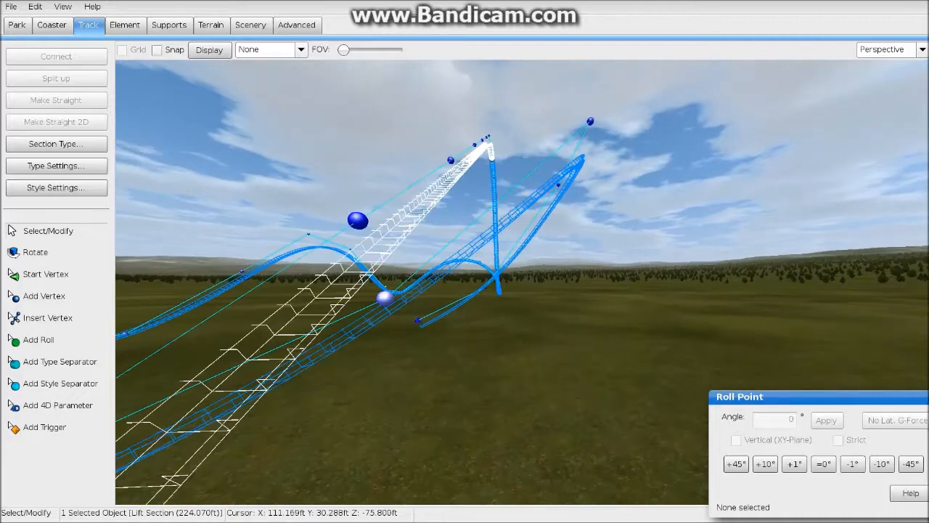
pyautogui.moveTo(385, 297); pyautogui.dragTo(346, 120)
pyautogui.press('s')
pyautogui.moveTo(347, 120); pyautogui.dragTo(349, 146, button='right')
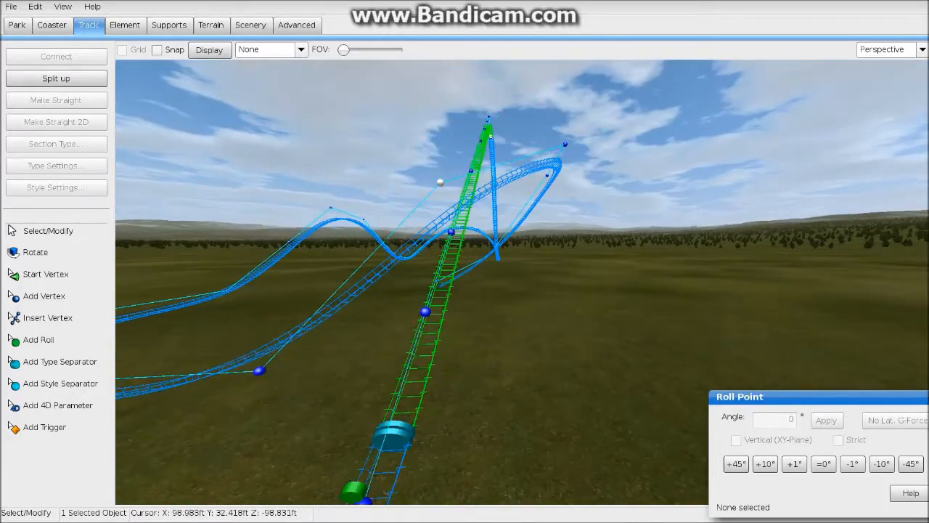
# Raise the low vertices of the curve leading into the unfinished final turn
pyautogui.moveTo(440, 182); pyautogui.dragTo(434, 112)
pyautogui.press('s')
pyautogui.press('a')
pyautogui.moveTo(435, 128); pyautogui.dragTo(408, 158, button='right')
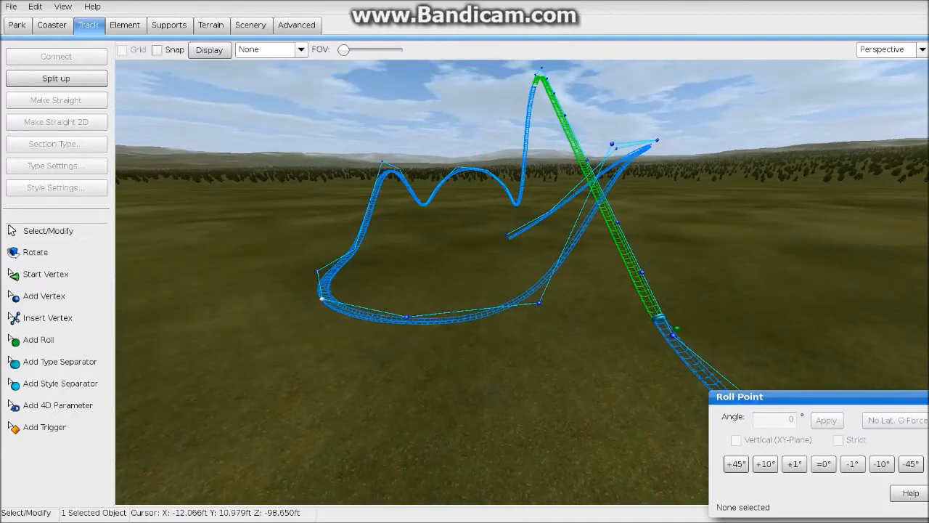
pyautogui.moveTo(407, 316); pyautogui.dragTo(396, 204)
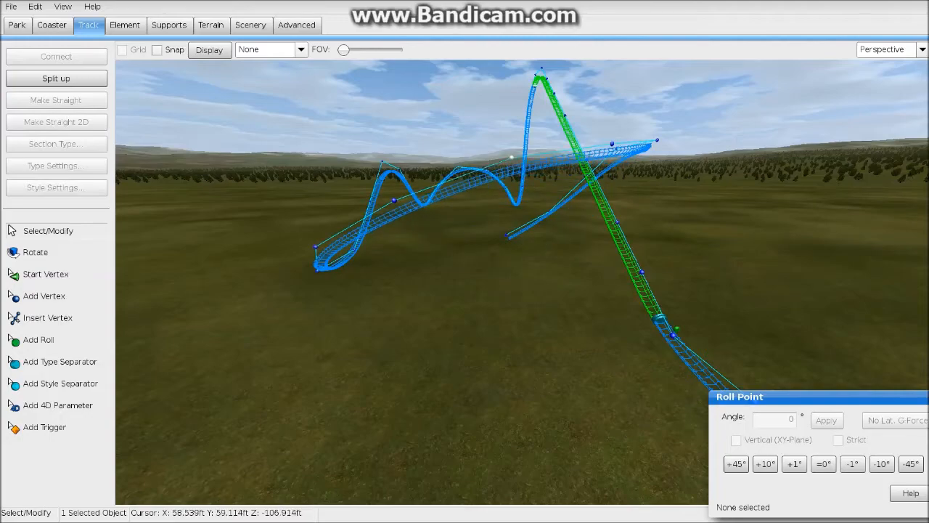
# Lower the vertex at the turn's outer bend slightly and shift a neighbouring vertex sideways to smooth the curve
pyautogui.press('w')
pyautogui.moveTo(511, 156); pyautogui.dragTo(536, 138, button='right')
pyautogui.press('a')
pyautogui.press('w')
pyautogui.press('d')
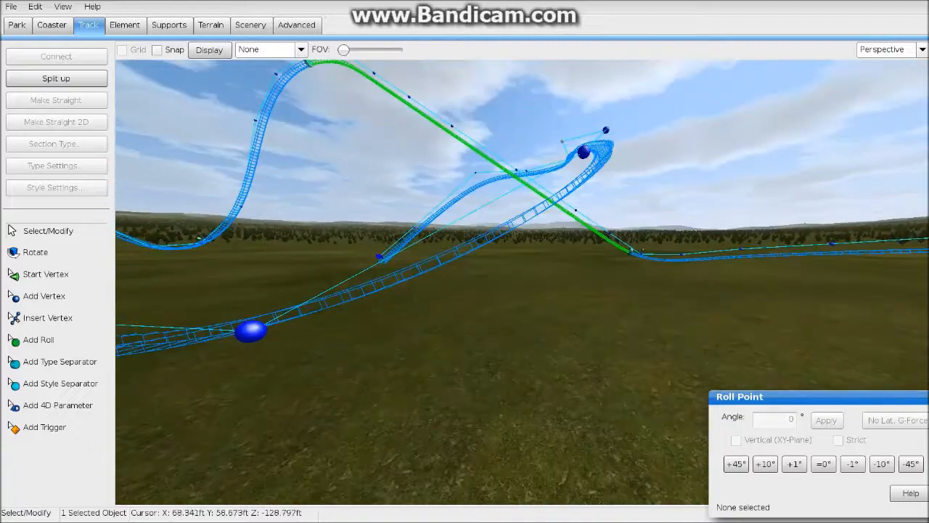
pyautogui.moveTo(584, 151); pyautogui.dragTo(583, 163)
pyautogui.moveTo(583, 163); pyautogui.dragTo(534, 254, button='right')
pyautogui.press('d')
pyautogui.moveTo(514, 272); pyautogui.dragTo(439, 268)
# Widen the final turn by moving two vertices on its outer side further outward
pyautogui.press('w')
pyautogui.moveTo(439, 268); pyautogui.dragTo(456, 367, button='right')
pyautogui.press('s')
pyautogui.press('s')
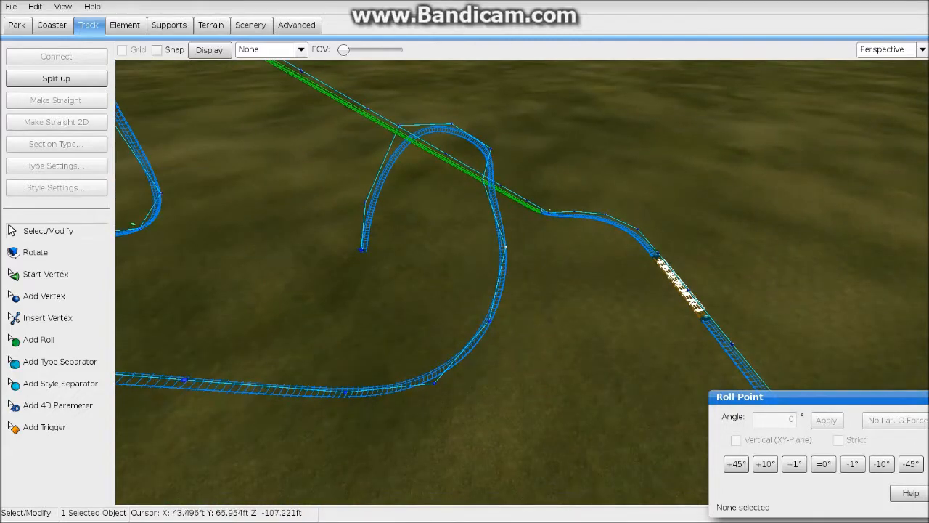
pyautogui.moveTo(484, 180); pyautogui.dragTo(511, 175)
pyautogui.moveTo(506, 247); pyautogui.dragTo(517, 251)
# Raise the consecutive vertices along the final turn to form a smooth, higher crest
pyautogui.press('w')
pyautogui.moveTo(517, 251); pyautogui.dragTo(546, 200, button='right')
pyautogui.press('w')
pyautogui.press('s')
pyautogui.moveTo(490, 268); pyautogui.dragTo(481, 230)
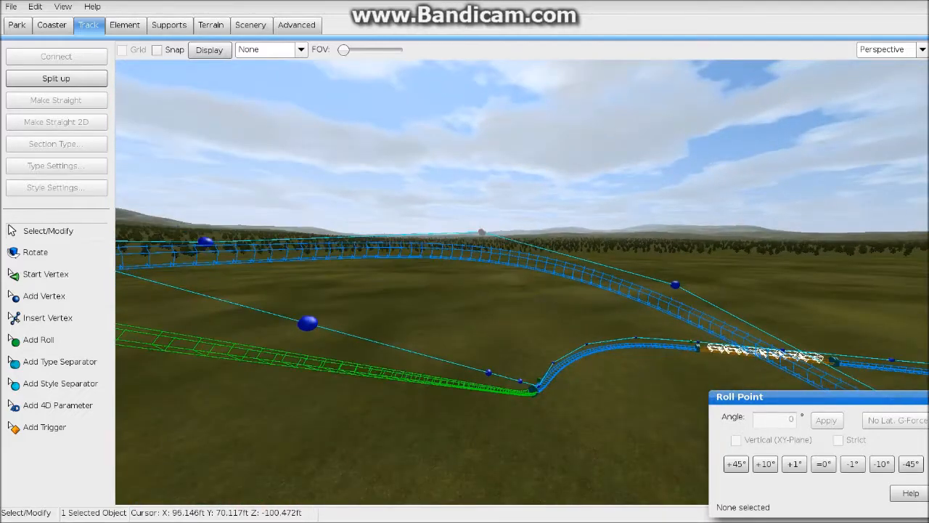
pyautogui.moveTo(481, 230); pyautogui.dragTo(457, 230, button='right')
pyautogui.press('w')
pyautogui.moveTo(420, 251); pyautogui.dragTo(414, 211)
pyautogui.moveTo(611, 239); pyautogui.dragTo(614, 216)
pyautogui.moveTo(613, 217); pyautogui.dragTo(483, 177, button='right')
pyautogui.press('w')
pyautogui.press('d')
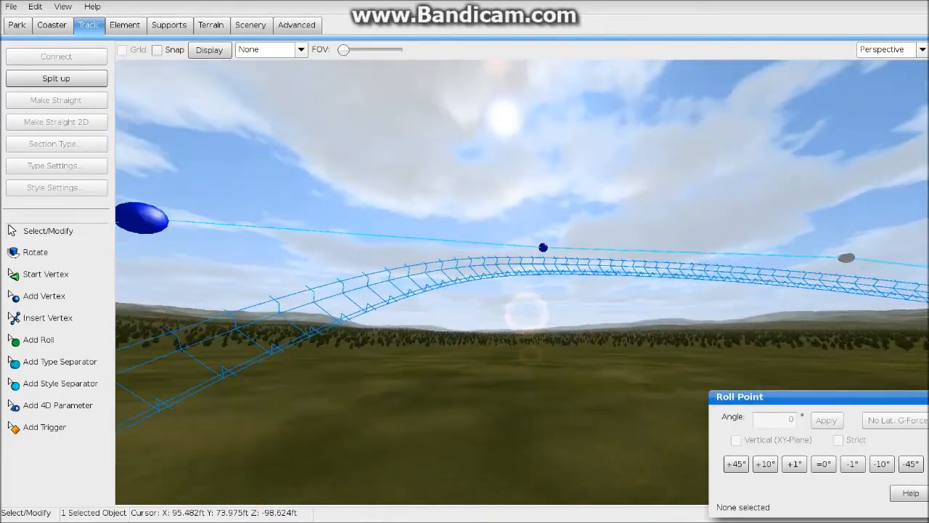
pyautogui.moveTo(543, 248); pyautogui.dragTo(540, 224)
# Add a roll point at the raised crest of the final turn and bank it for no lateral G-force
pyautogui.click(38, 340)
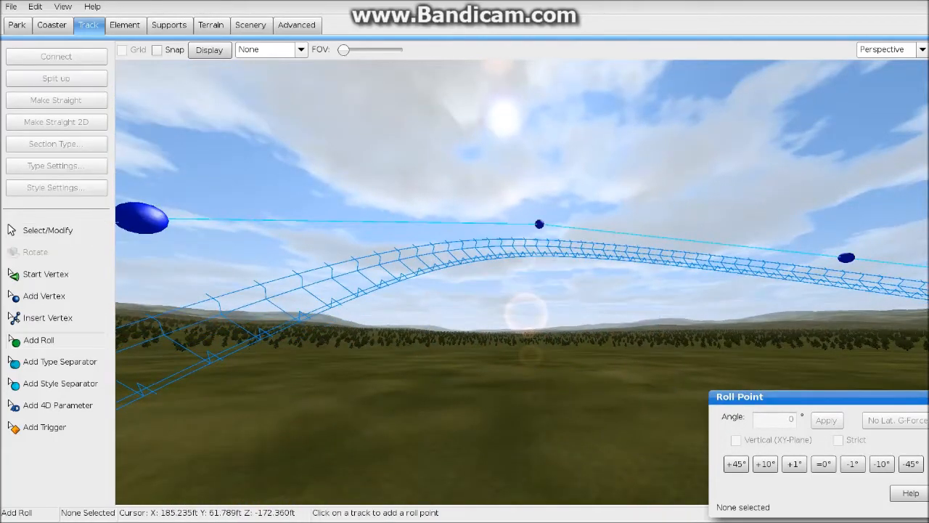
pyautogui.click(545, 228)
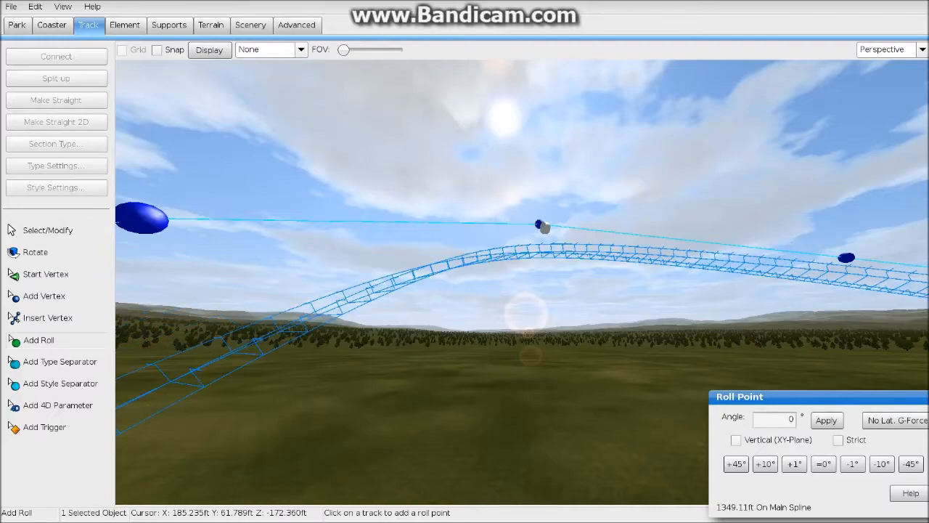
pyautogui.click(897, 420)
# Add a roll point just past the dip before the climb, keep it at 0°, and make it strict
pyautogui.press('w')
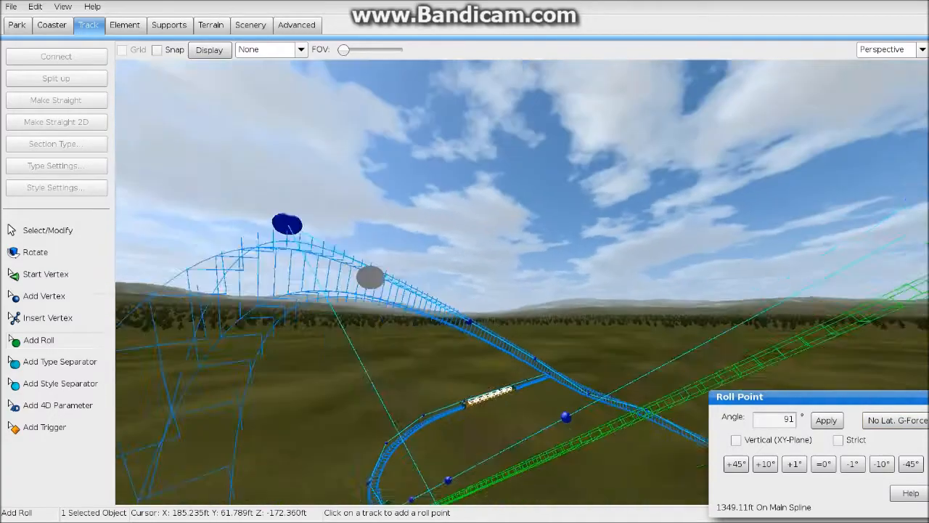
pyautogui.press('w')
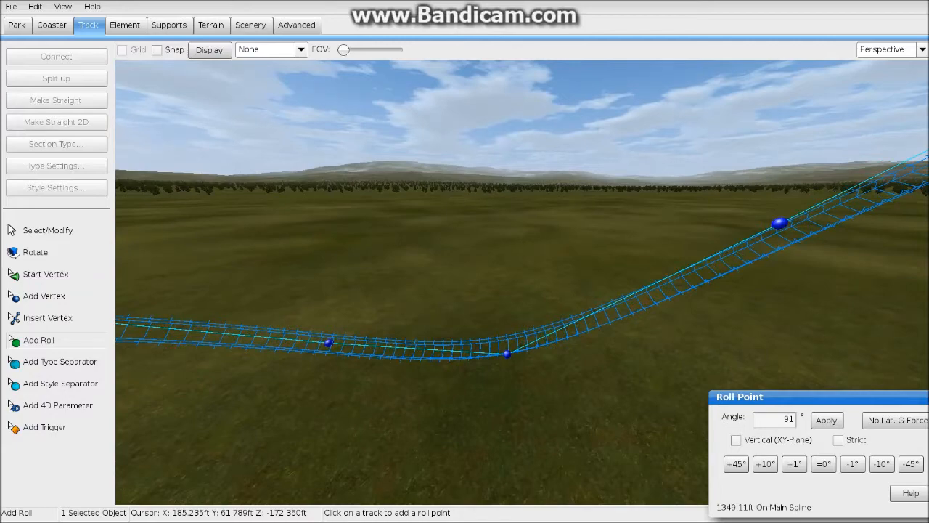
pyautogui.click(577, 314)
pyautogui.click(838, 440)
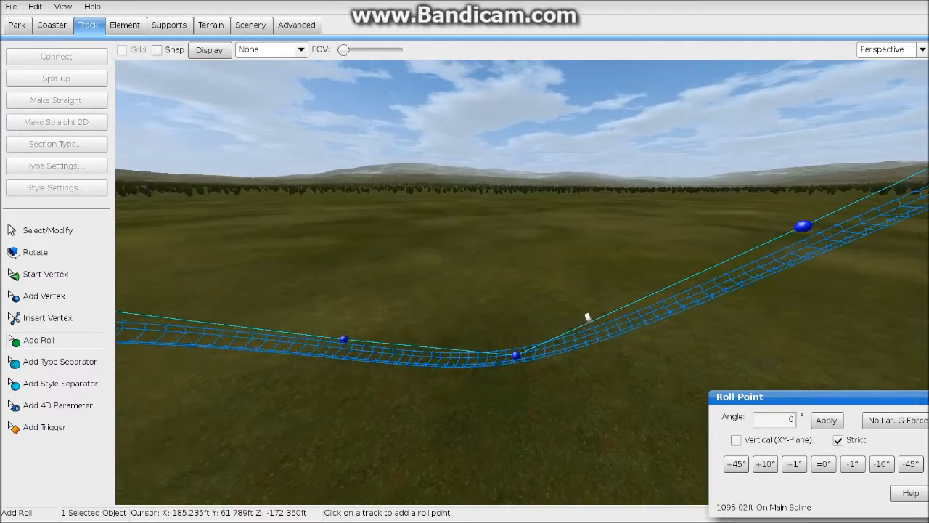
# Add a roll point on the curve where the climb begins to turn and bank it for no lateral G-force
pyautogui.moveTo(581, 290); pyautogui.dragTo(406, 276, button='right')
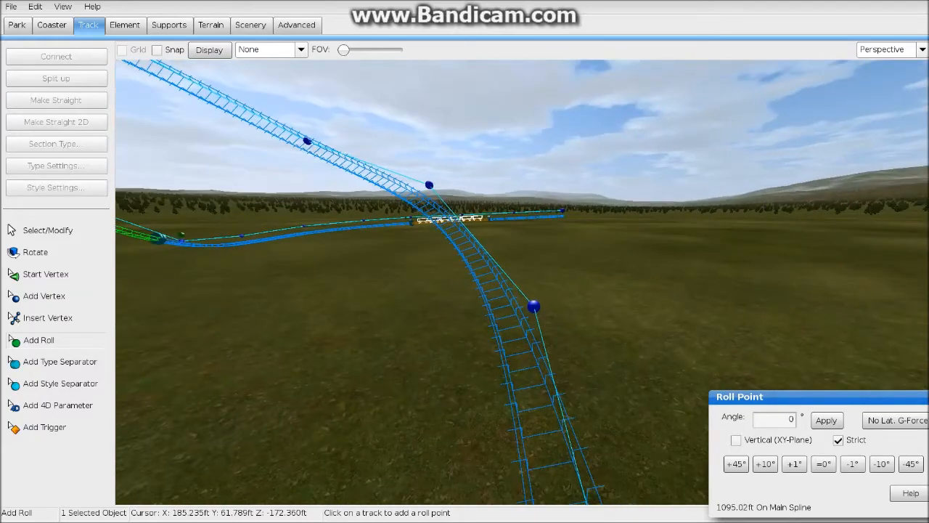
pyautogui.click(498, 280)
pyautogui.click(897, 420)
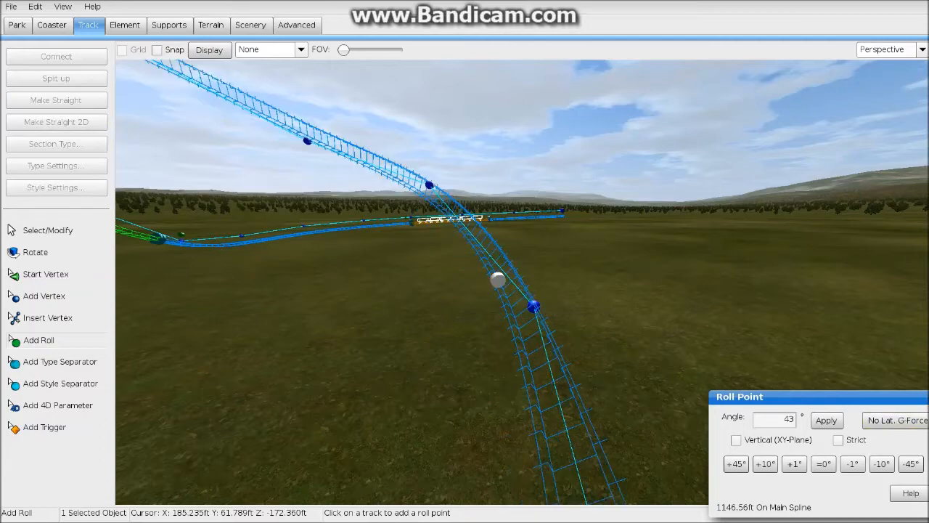
# Add another roll point on the upper part of the climbing curve and bank it for no lateral G-force
pyautogui.moveTo(523, 291); pyautogui.dragTo(406, 217, button='right')
pyautogui.scroll(2, 522, 282)
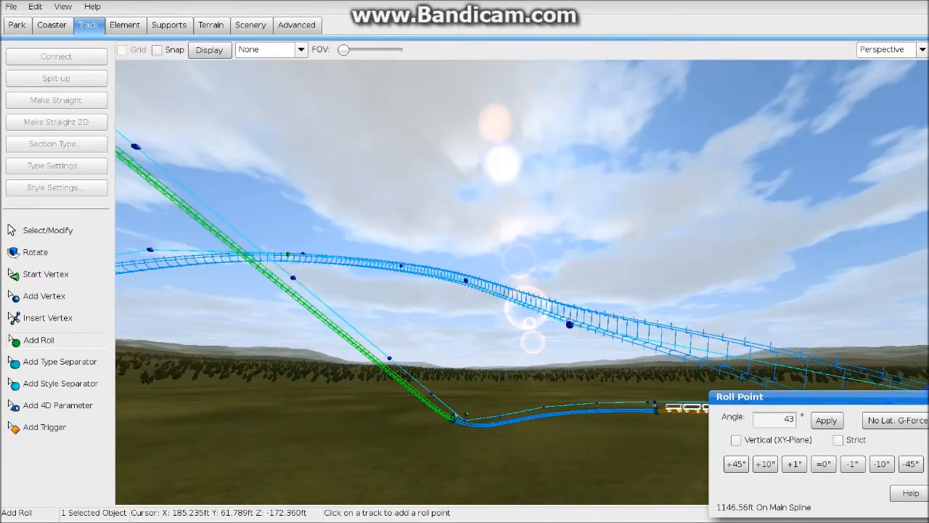
pyautogui.click(497, 294)
pyautogui.click(897, 420)
pyautogui.moveTo(522, 290); pyautogui.dragTo(463, 341, button='right')
# Select the vertices and roll points around the final turn, using the Top and Perspective views, and depump the vertices
pyautogui.click(48, 230)
pyautogui.click(617, 160)
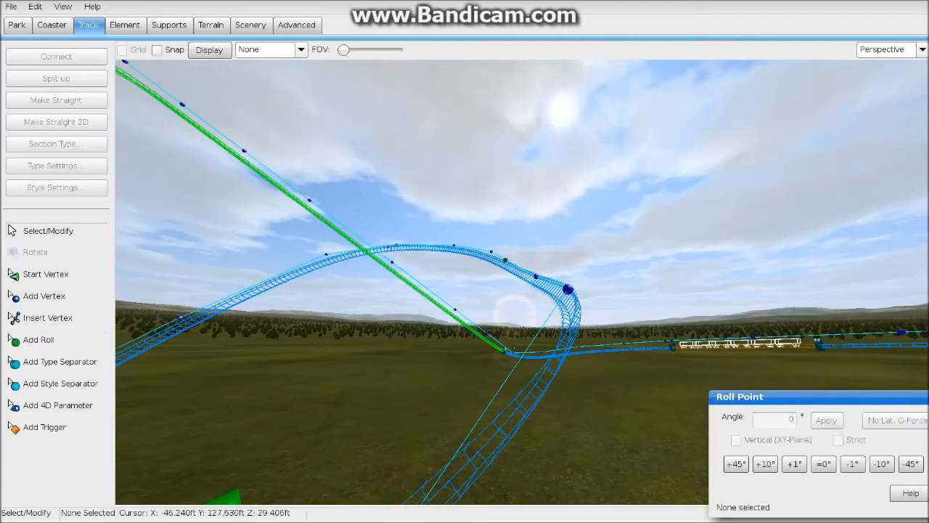
pyautogui.click(922, 51)
pyautogui.click(875, 67)
pyautogui.scroll(3, 387, 379)
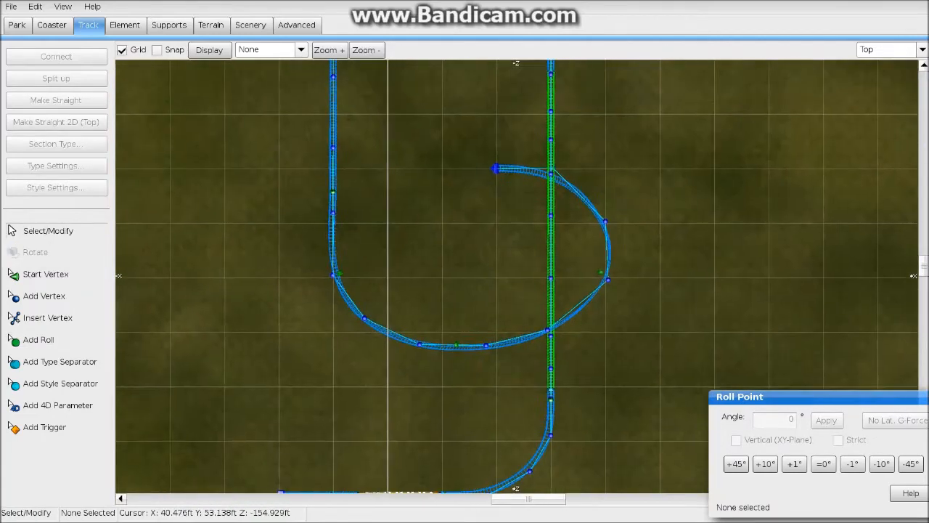
pyautogui.moveTo(478, 136); pyautogui.dragTo(532, 179)
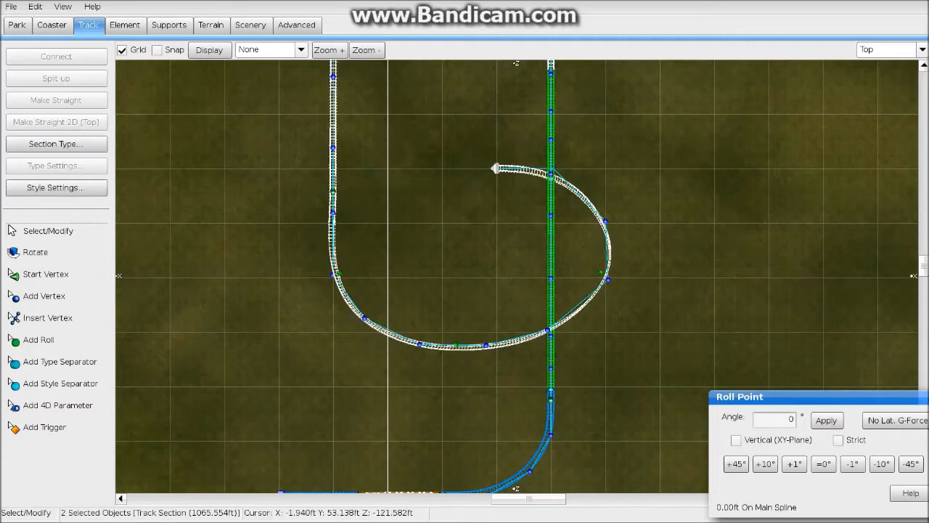
pyautogui.moveTo(254, 211); pyautogui.dragTo(530, 372)
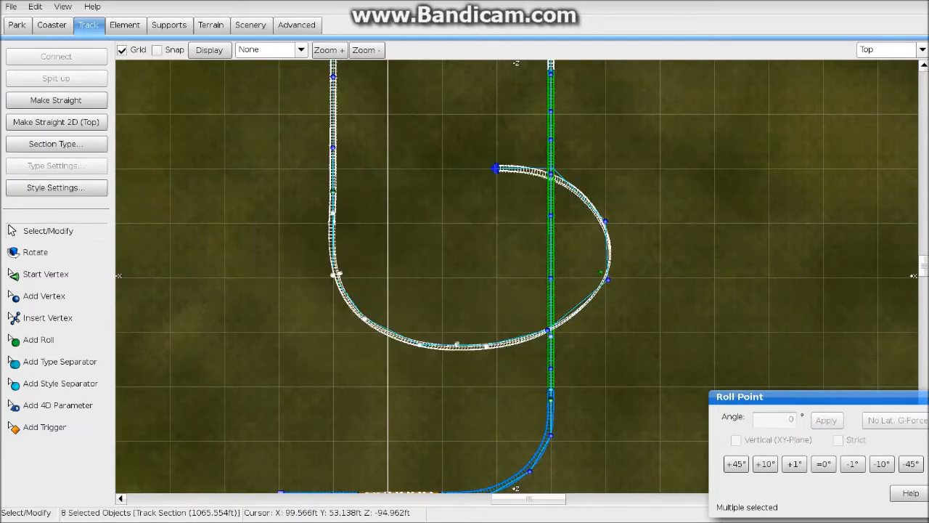
pyautogui.keyDown('shift'); pyautogui.moveTo(672, 186); pyautogui.dragTo(595, 295); pyautogui.keyUp('shift')
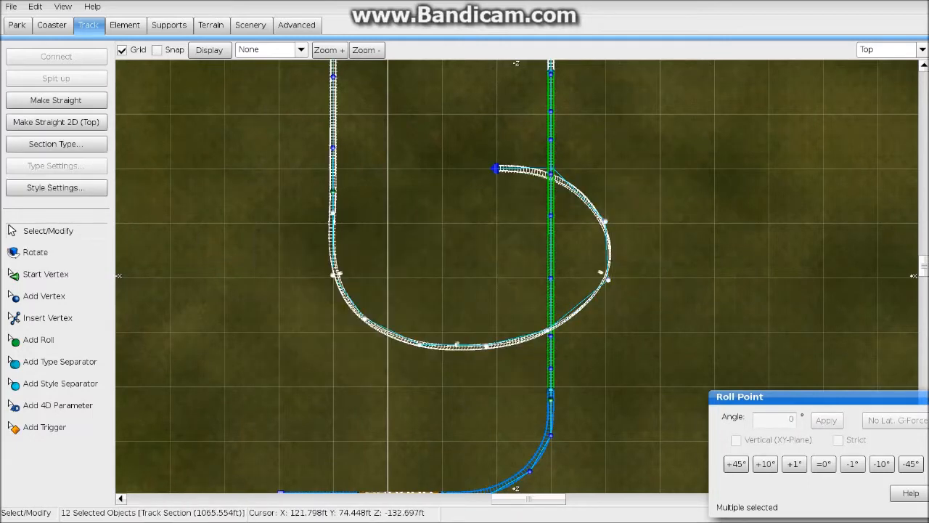
pyautogui.keyDown('shift'); pyautogui.click(495, 168); pyautogui.keyUp('shift')
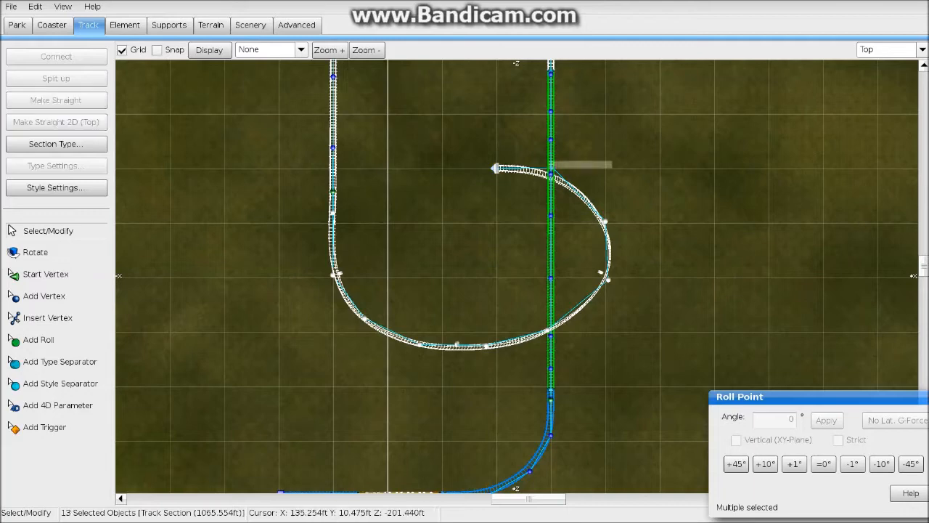
pyautogui.keyDown('shift'); pyautogui.click(549, 164); pyautogui.keyUp('shift')
pyautogui.keyDown('shift'); pyautogui.click(549, 194); pyautogui.keyUp('shift')
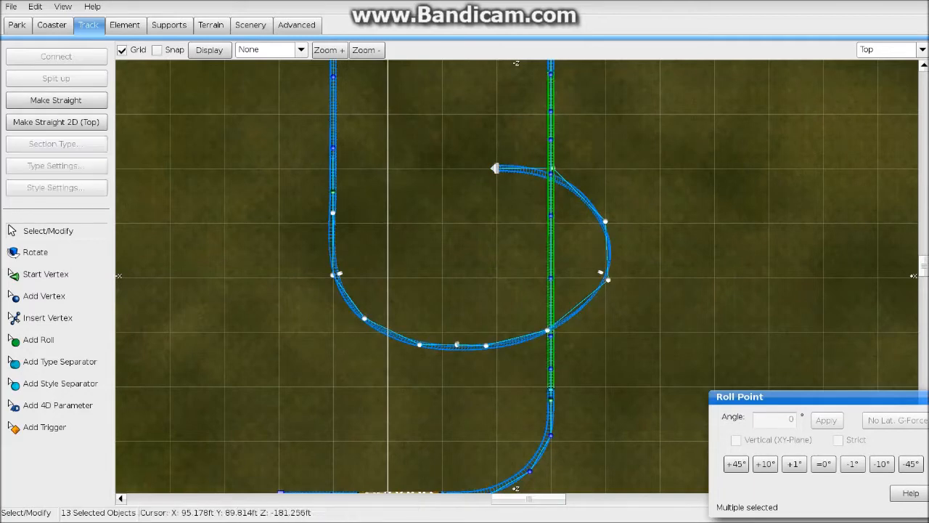
pyautogui.click(890, 49)
pyautogui.click(879, 114)
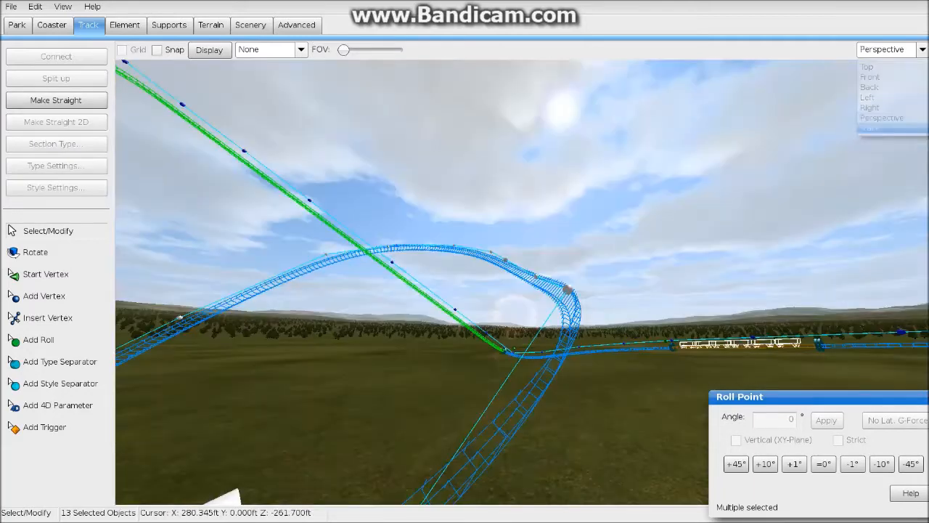
pyautogui.moveTo(521, 282); pyautogui.dragTo(442, 348, button='right')
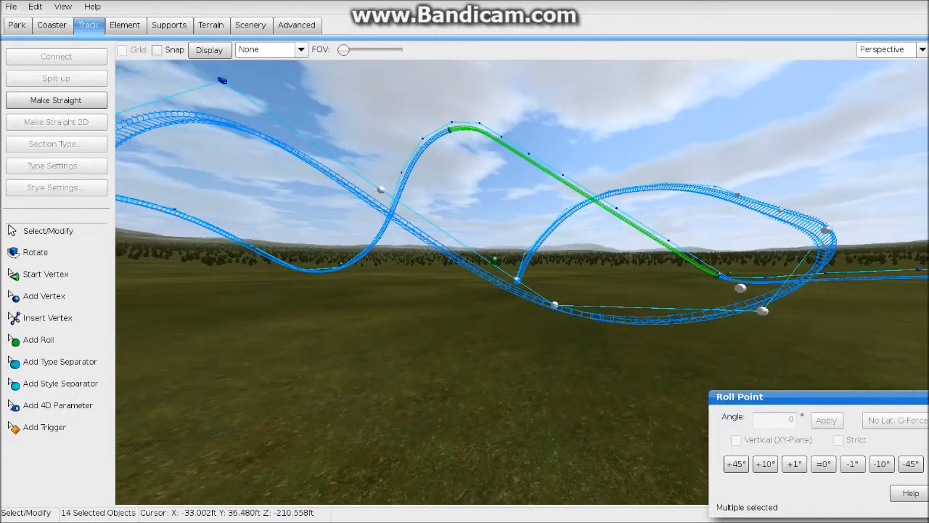
pyautogui.click(125, 25)
pyautogui.click(57, 188)
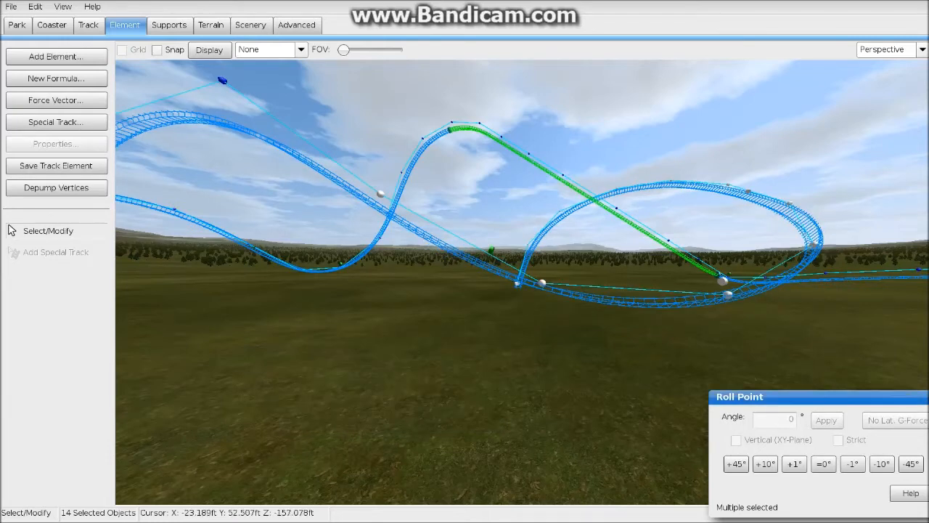
pyautogui.click(521, 363)
# Recalculate the banking of the roll point on the upper climbing curve for no lateral G-force and inspect the turn
pyautogui.press('w')
pyautogui.moveTo(522, 291); pyautogui.dragTo(501, 196, button='right')
pyautogui.click(480, 296)
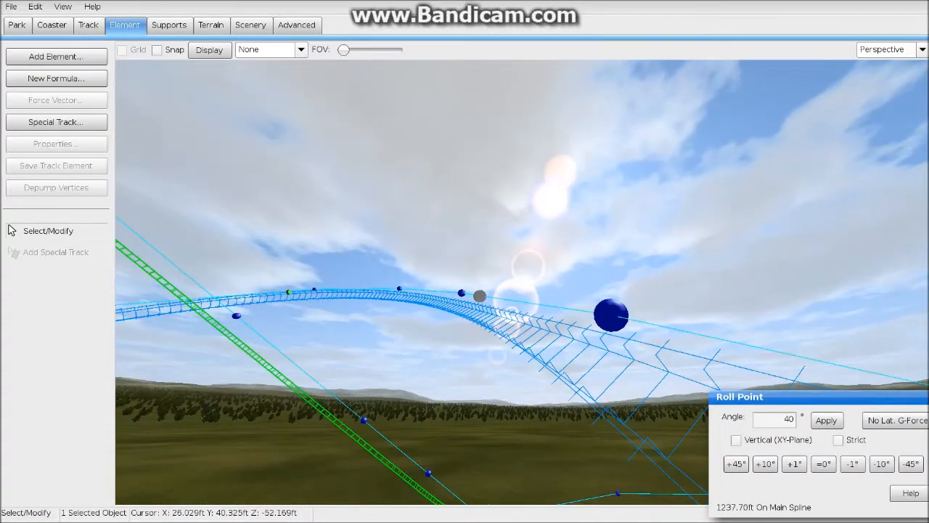
pyautogui.click(897, 421)
pyautogui.press('w')
pyautogui.press('s')
pyautogui.moveTo(522, 255); pyautogui.dragTo(480, 421, button='right')
pyautogui.press('s')
pyautogui.moveTo(479, 290); pyautogui.dragTo(552, 131, button='right')
pyautogui.press('w')
pyautogui.press('w')
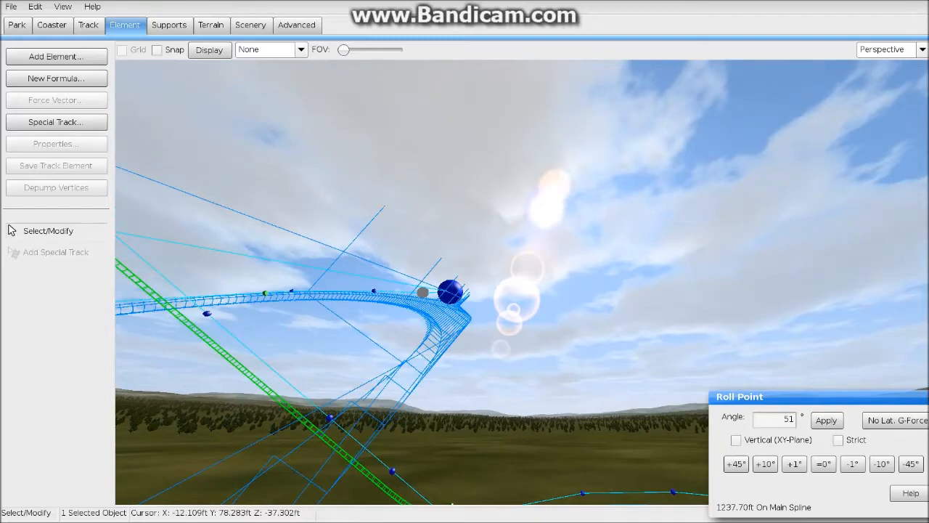
# In the Track view, add a roll point on the descent near the track's open end and bank it for no lateral G-force
pyautogui.click(922, 49)
pyautogui.click(878, 136)
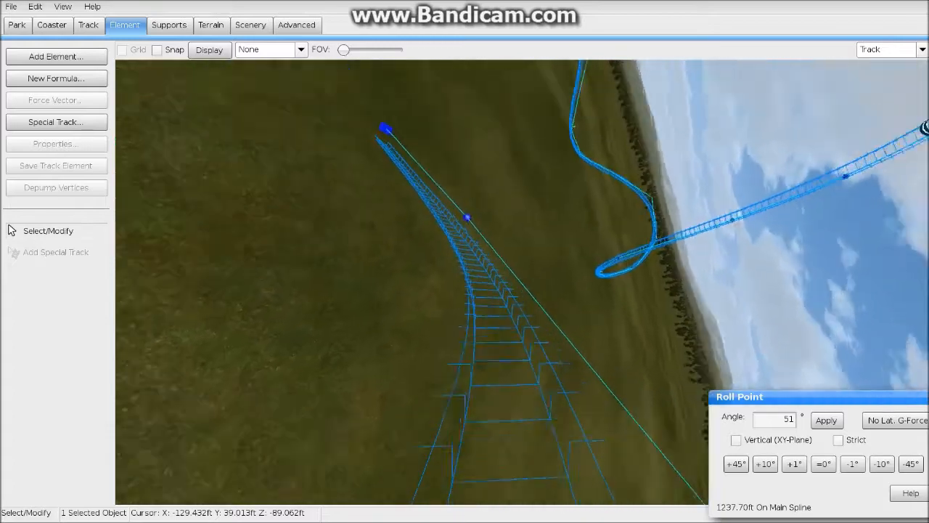
pyautogui.click(88, 25)
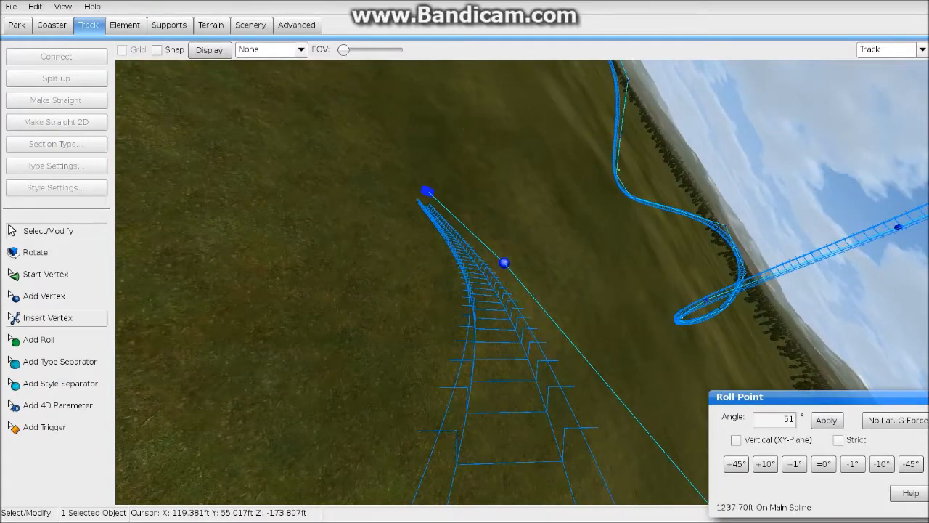
pyautogui.click(40, 340)
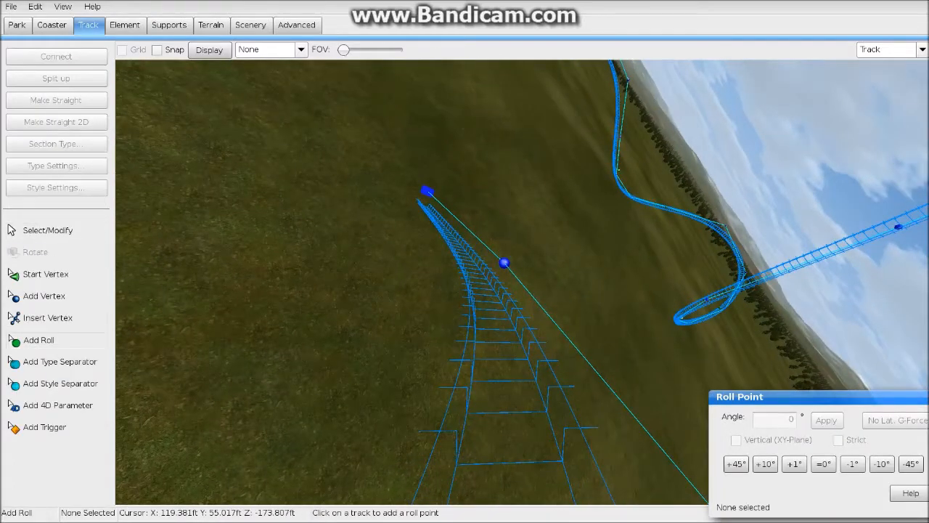
pyautogui.click(488, 247)
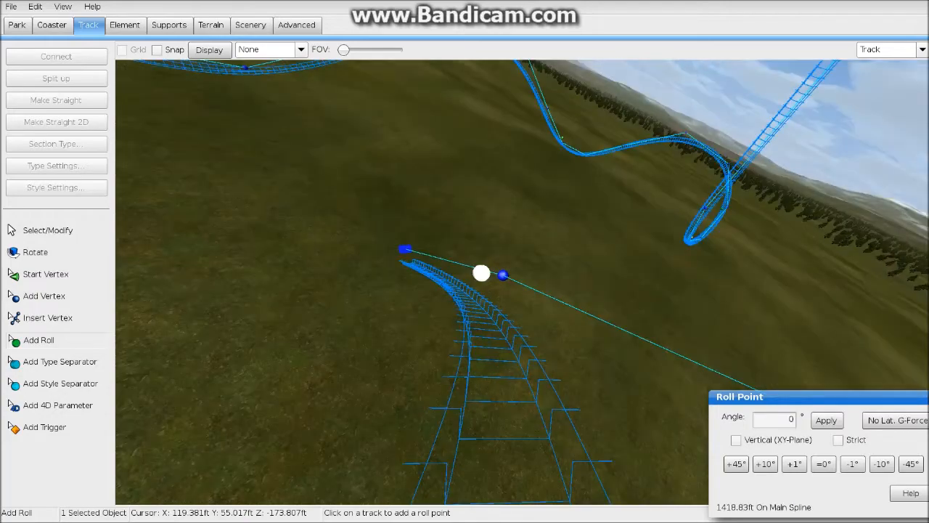
pyautogui.click(898, 420)
pyautogui.scroll(3, 871, 276)
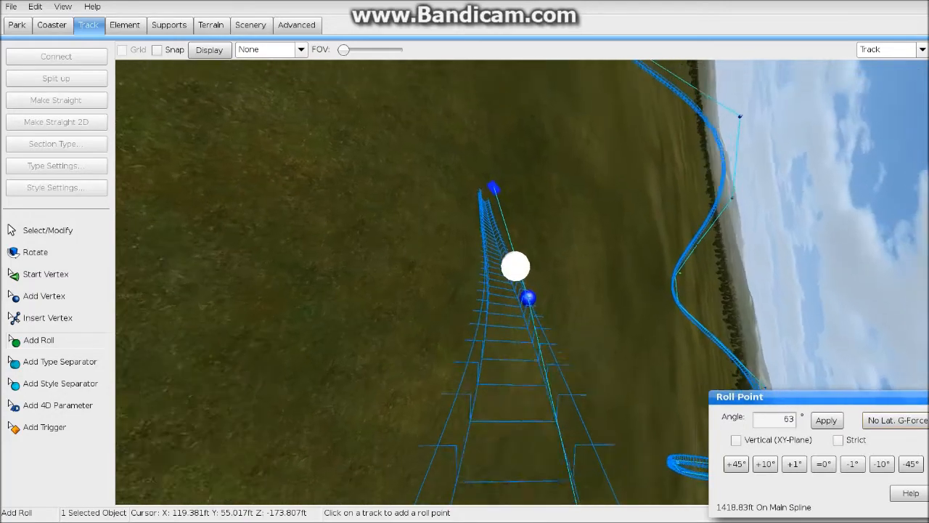
# In the Front view, raise the vertex at the track's open end toward the height of the station track
pyautogui.click(922, 50)
pyautogui.click(871, 77)
pyautogui.scroll(-3, 671, 321)
pyautogui.moveTo(671, 320); pyautogui.dragTo(834, 247, button='right')
pyautogui.moveTo(523, 303); pyautogui.dragTo(516, 265)
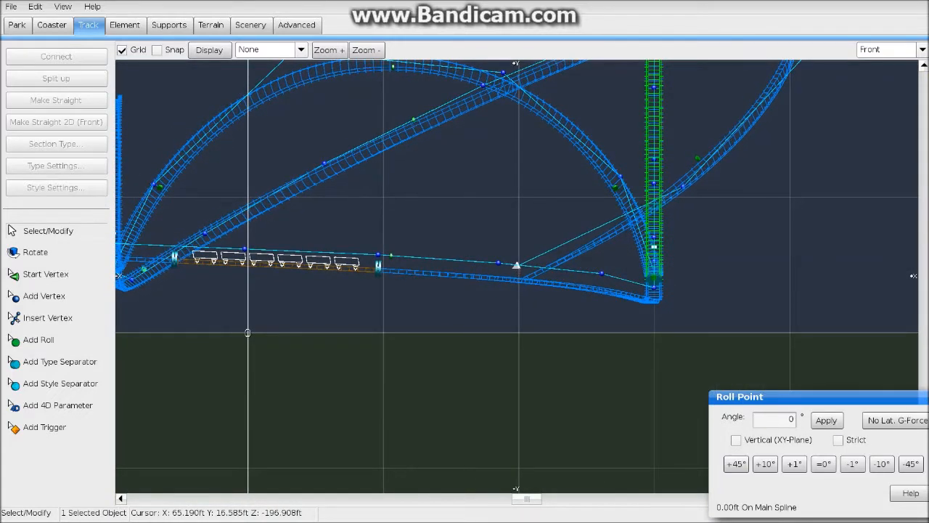
# In the Front view, extend the track's open end with a level vertex near the station's end and further vertices forming a hill
pyautogui.click(45, 296)
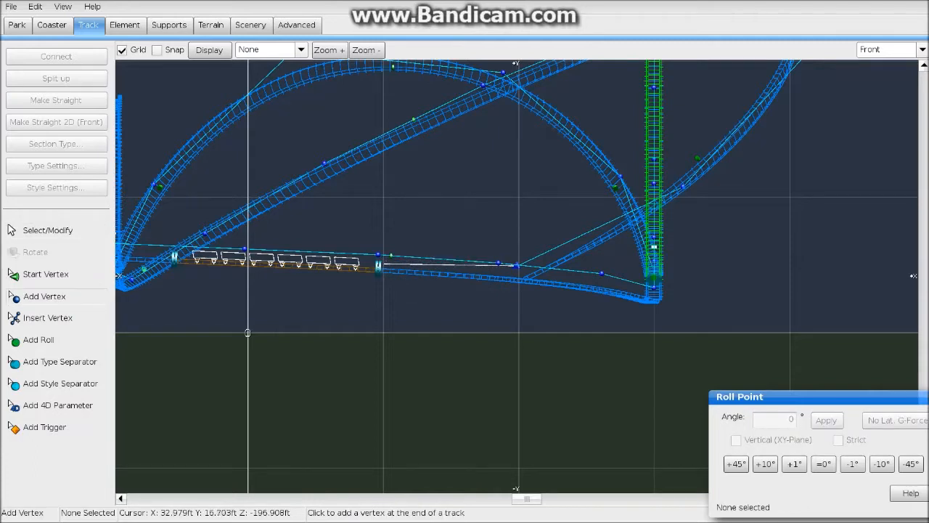
pyautogui.click(515, 266)
pyautogui.scroll(-3, 248, 332)
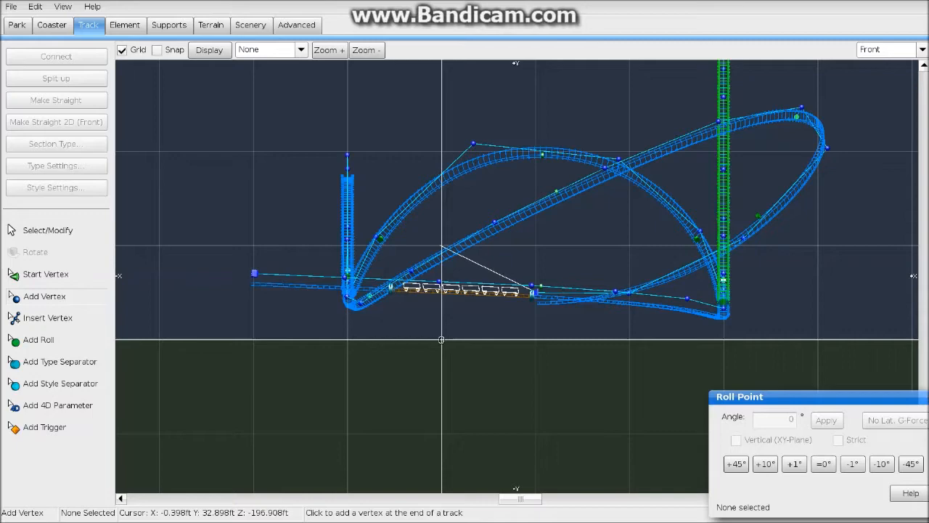
pyautogui.scroll(4, 442, 247)
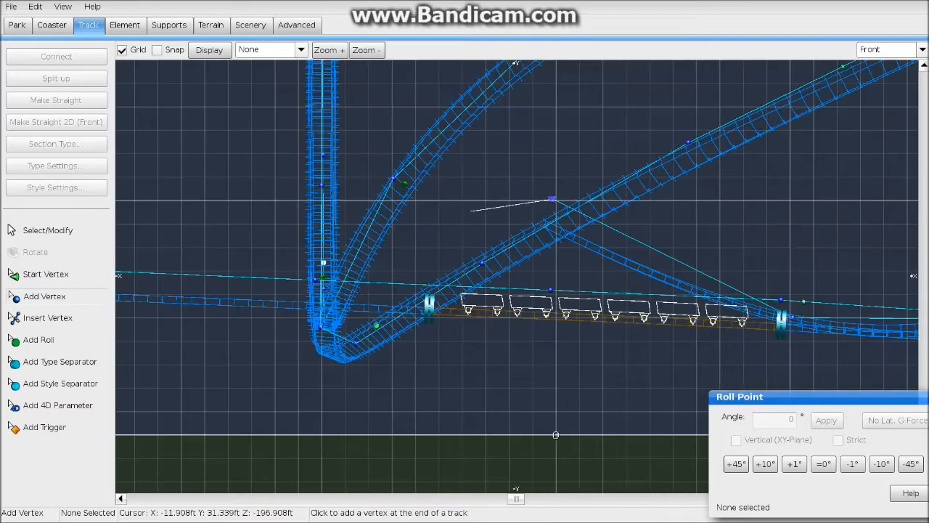
pyautogui.click(323, 199)
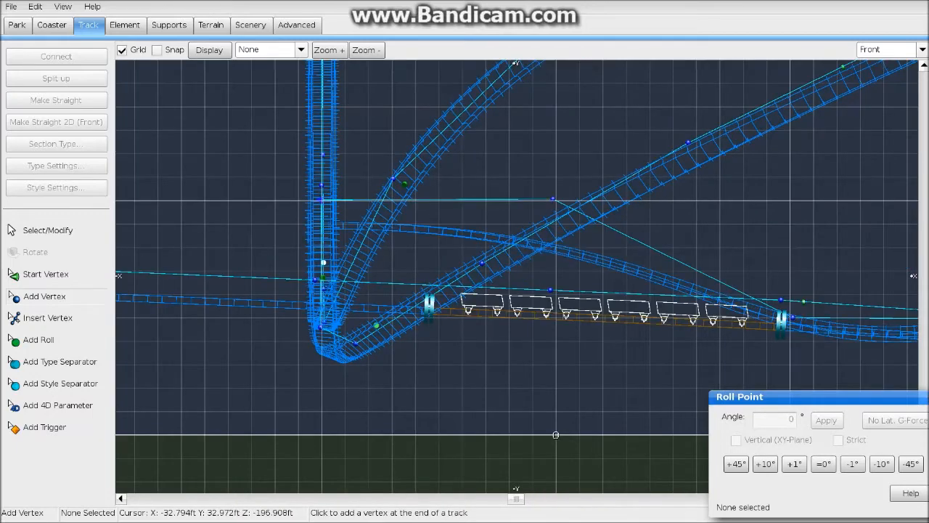
pyautogui.scroll(-3, 325, 198)
pyautogui.moveTo(340, 196); pyautogui.dragTo(398, 196, button='right')
pyautogui.click(399, 195)
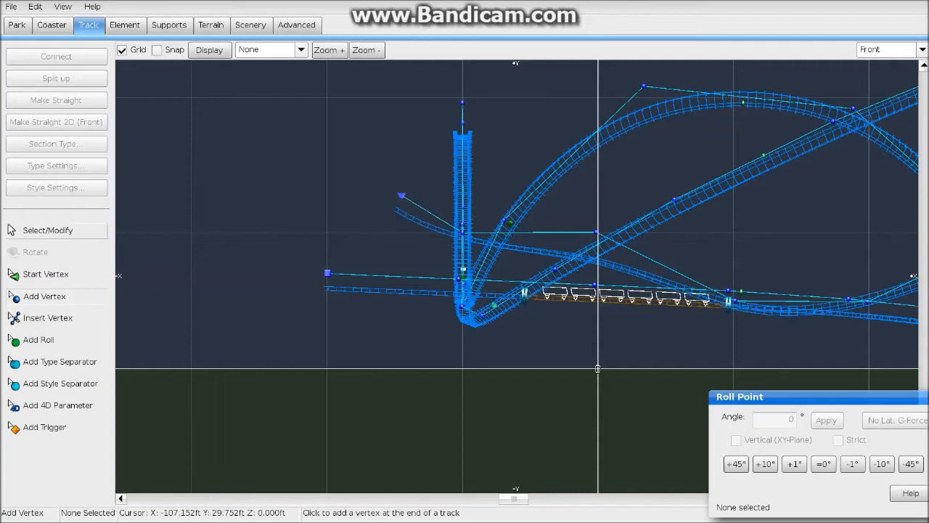
# Lower the end vertex to the foot of the hill and add another vertex level with it to continue the track
pyautogui.click(52, 230)
pyautogui.moveTo(401, 195); pyautogui.dragTo(325, 298)
pyautogui.moveTo(325, 299); pyautogui.dragTo(512, 294, button='right')
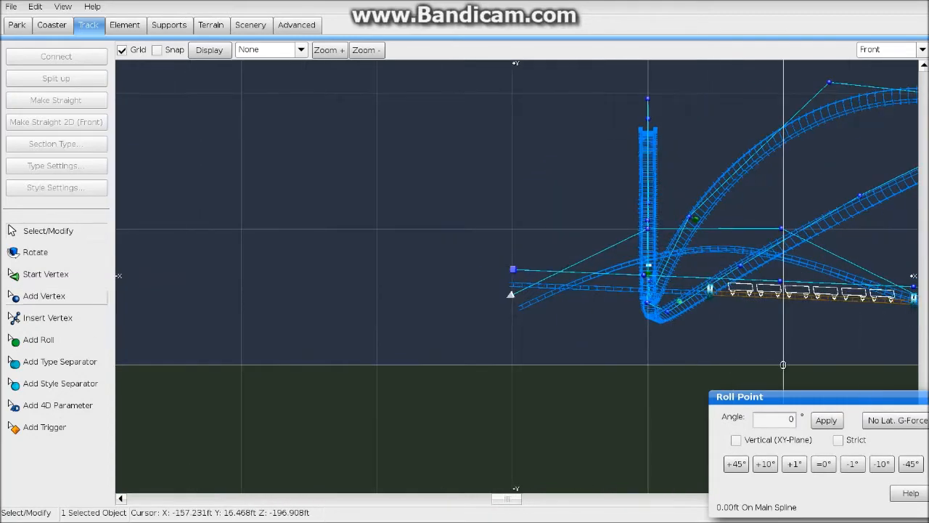
pyautogui.click(48, 297)
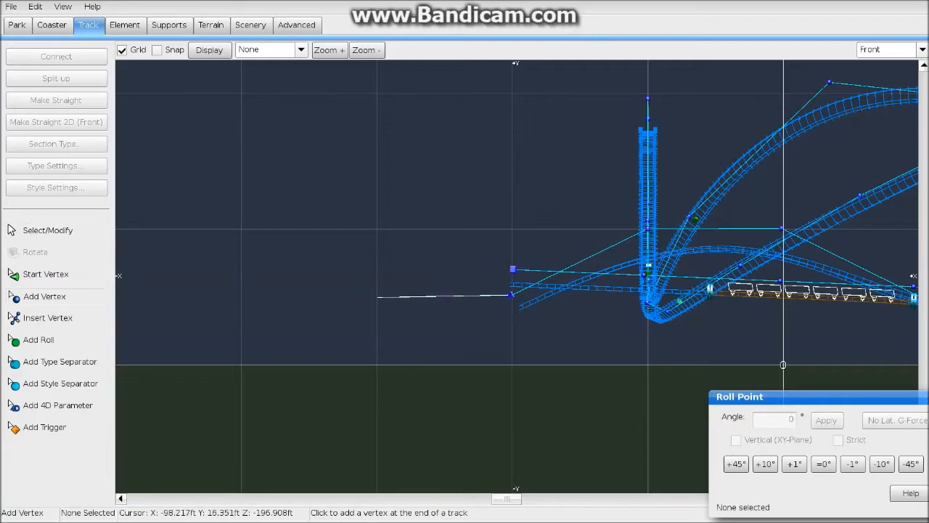
pyautogui.click(375, 296)
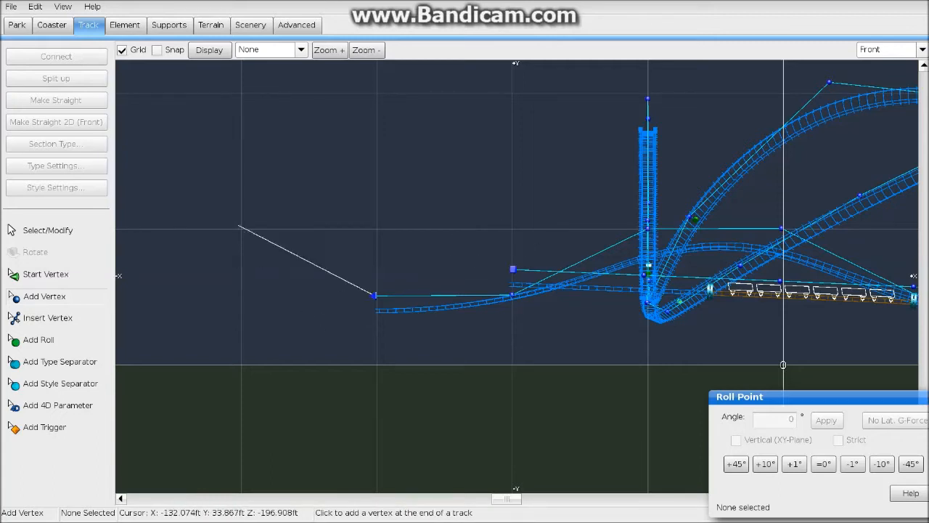
# Inspect the new hill and the surrounding layout from several angles in the Perspective view
pyautogui.click(48, 231)
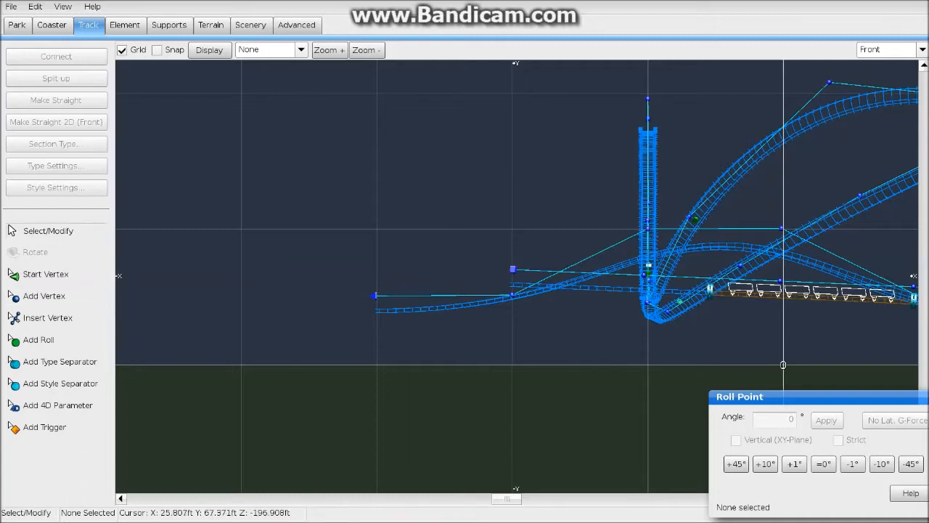
pyautogui.click(514, 269)
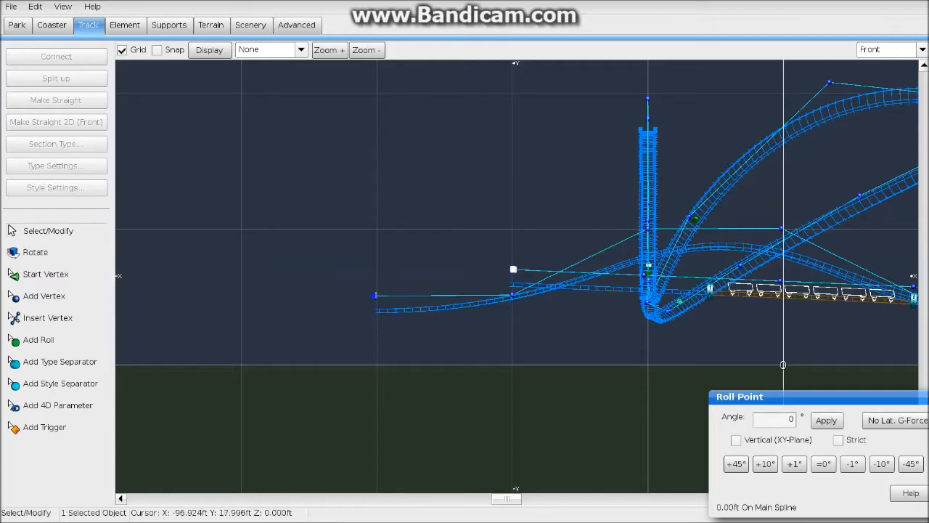
pyautogui.click(893, 49)
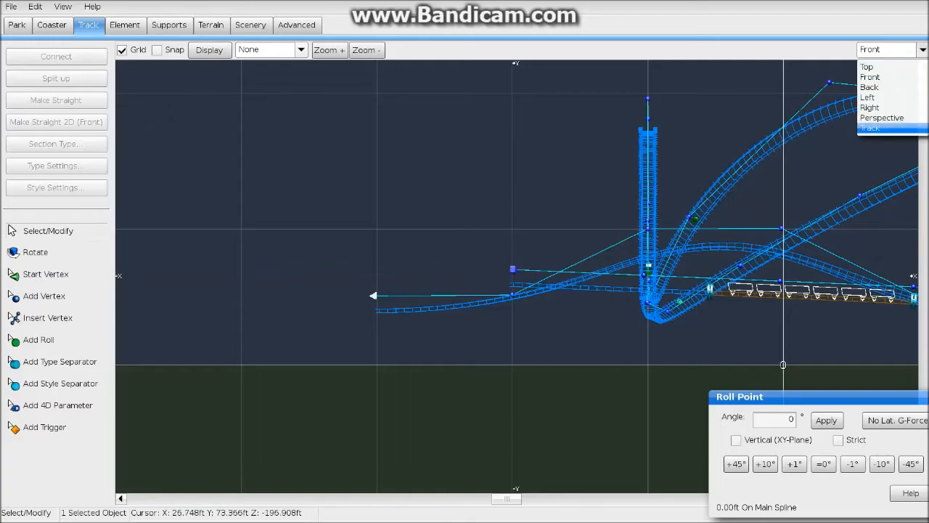
pyautogui.click(828, 114)
pyautogui.press('w')
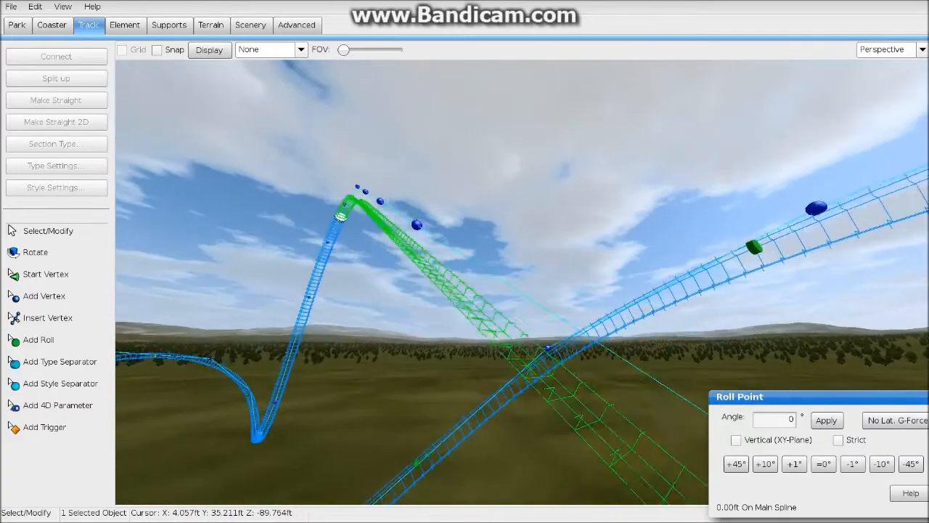
pyautogui.press('w')
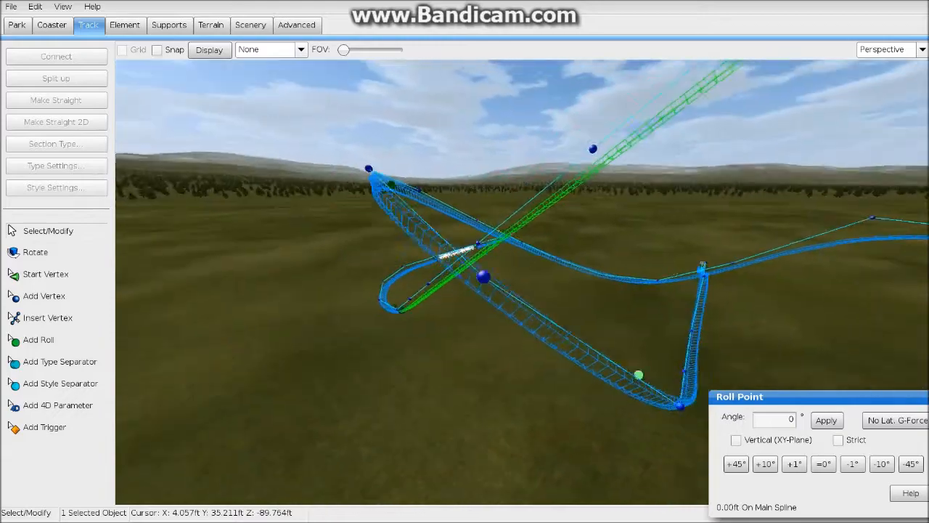
pyautogui.press('w')
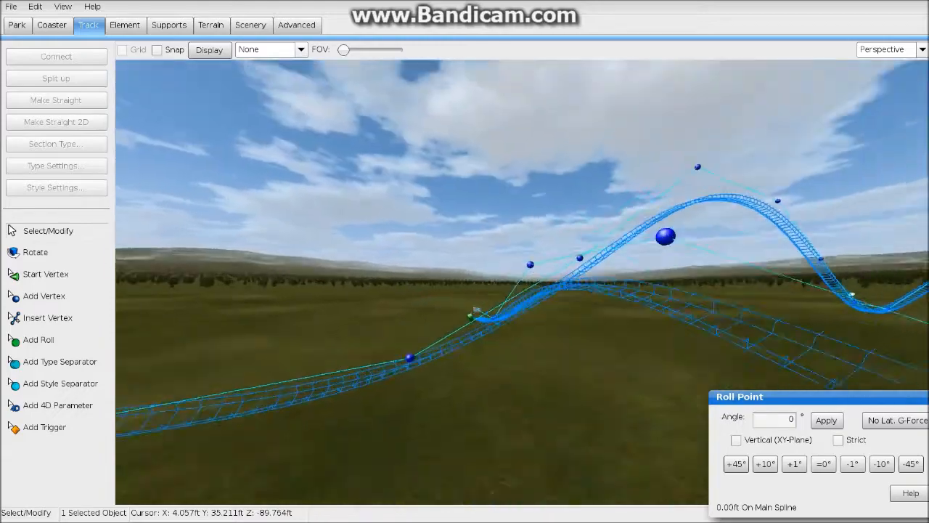
pyautogui.press('w')
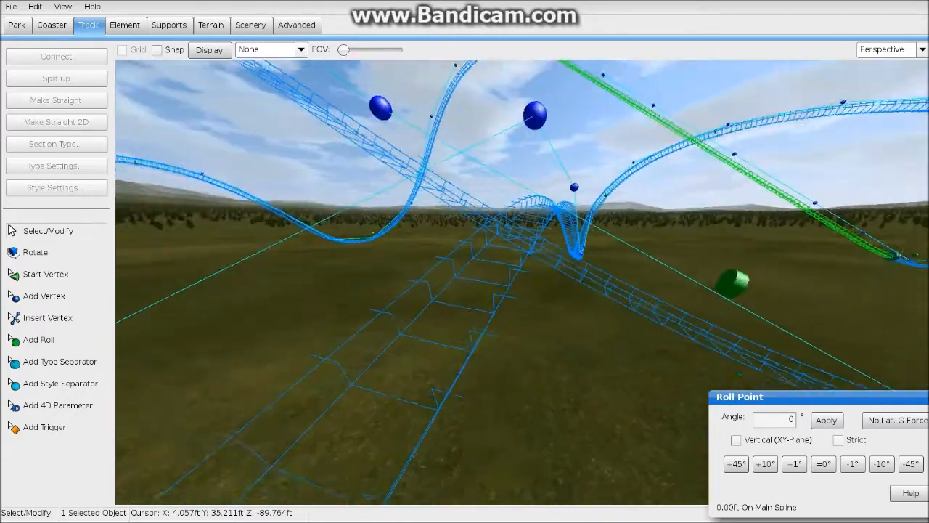
pyautogui.press('s')
pyautogui.press('w')
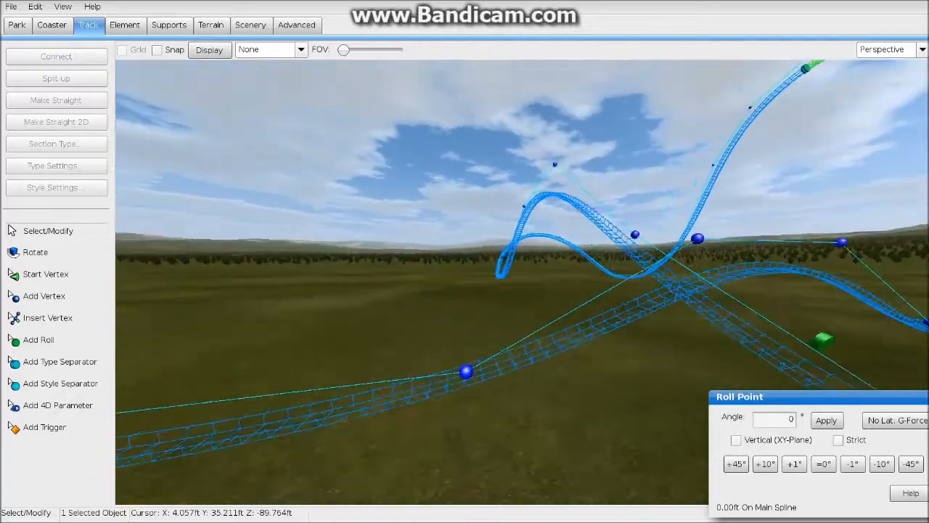
pyautogui.press('s')
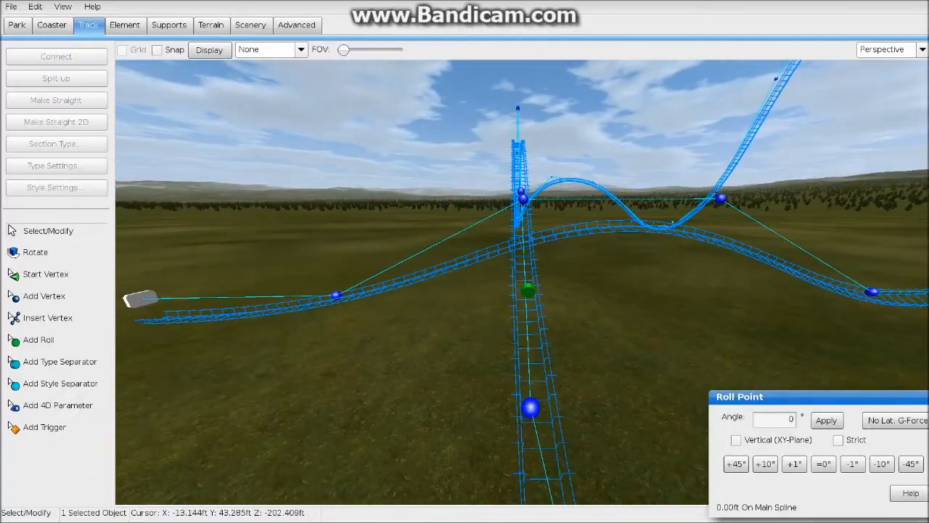
# Select the hill's two crest vertices in the Perspective view and raise them together in the Front view to make the hill taller
pyautogui.click(523, 198)
pyautogui.keyDown('shift'); pyautogui.click(721, 198); pyautogui.keyUp('shift')
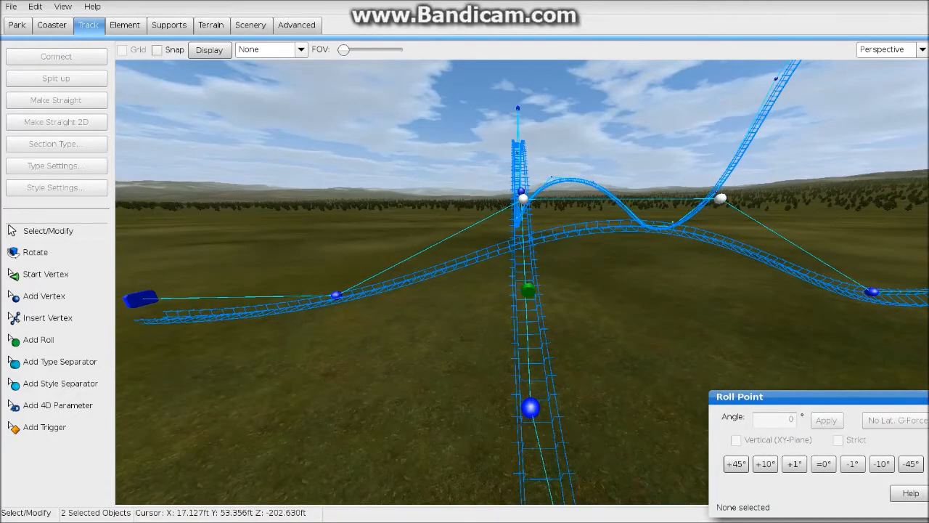
pyautogui.click(922, 50)
pyautogui.click(881, 78)
pyautogui.moveTo(508, 218); pyautogui.dragTo(483, 235, button='right')
pyautogui.moveTo(641, 259); pyautogui.dragTo(634, 151)
pyautogui.click(690, 187)
pyautogui.moveTo(689, 187); pyautogui.dragTo(570, 193, button='right')
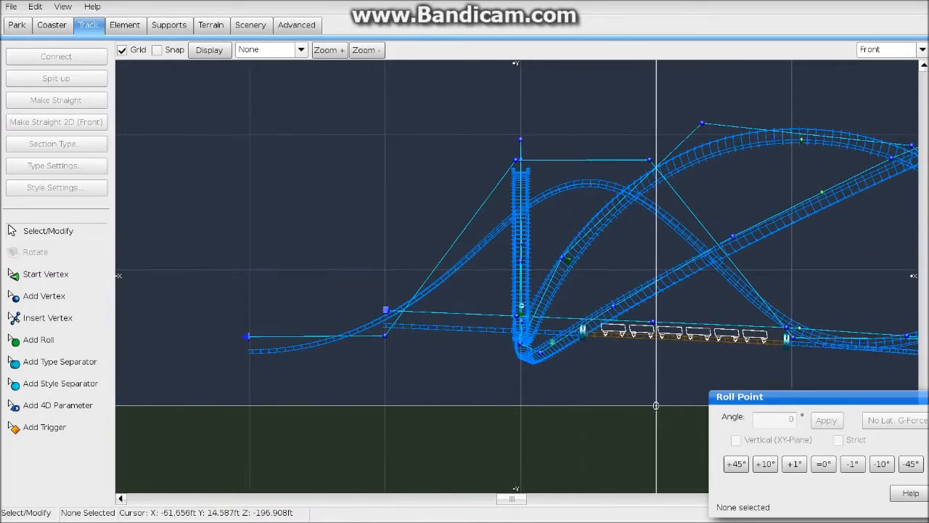
# Reshape the hill by lowering the climb vertex, shifting the level crest one vertex toward the open end, and raising the end vertex
pyautogui.moveTo(386, 336); pyautogui.dragTo(371, 248)
pyautogui.moveTo(649, 159); pyautogui.dragTo(656, 269)
pyautogui.moveTo(485, 208); pyautogui.dragTo(516, 238, button='right')
pyautogui.moveTo(547, 189); pyautogui.dragTo(554, 163)
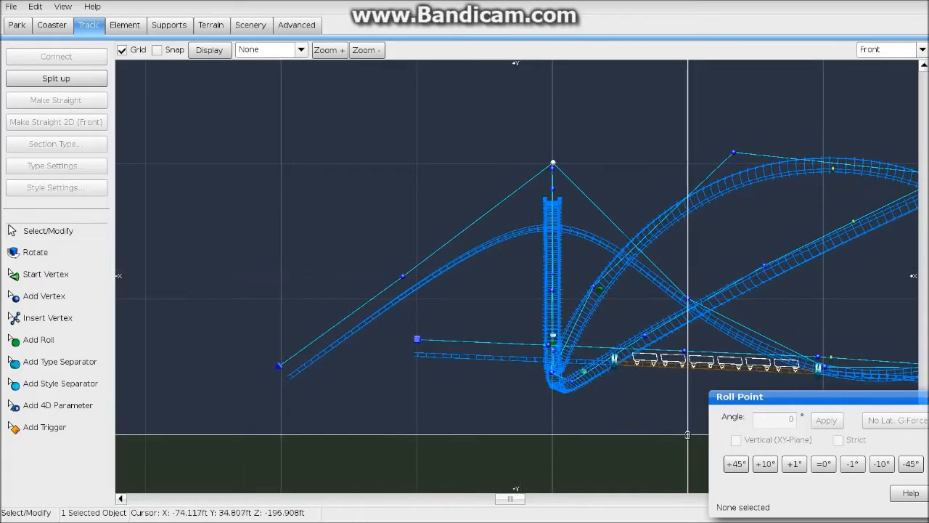
pyautogui.moveTo(403, 276); pyautogui.dragTo(414, 163)
pyautogui.moveTo(414, 163); pyautogui.dragTo(463, 151, button='right')
pyautogui.moveTo(329, 355); pyautogui.dragTo(330, 287)
pyautogui.moveTo(330, 287); pyautogui.dragTo(336, 223, button='right')
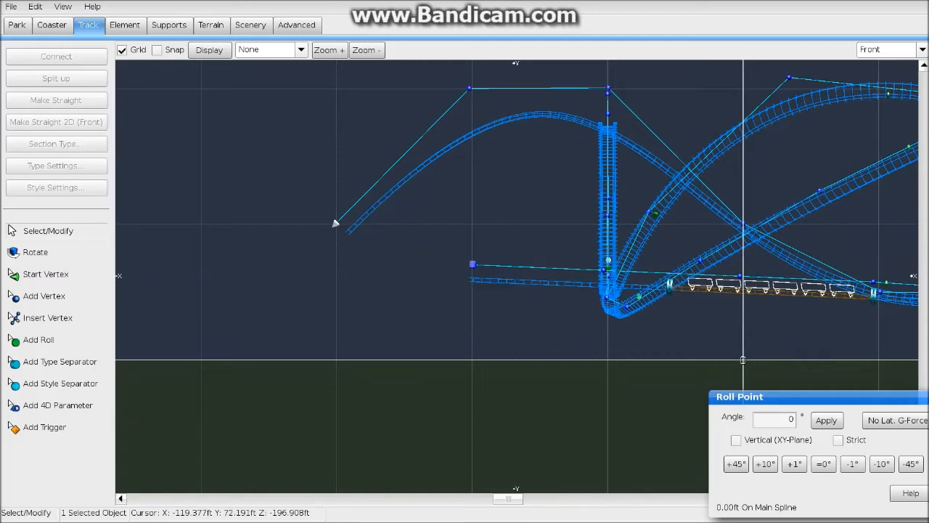
# Check the hill with the Speed Comb and G-Force Comb, and set the comb display back to None
pyautogui.click(267, 50)
pyautogui.click(276, 117)
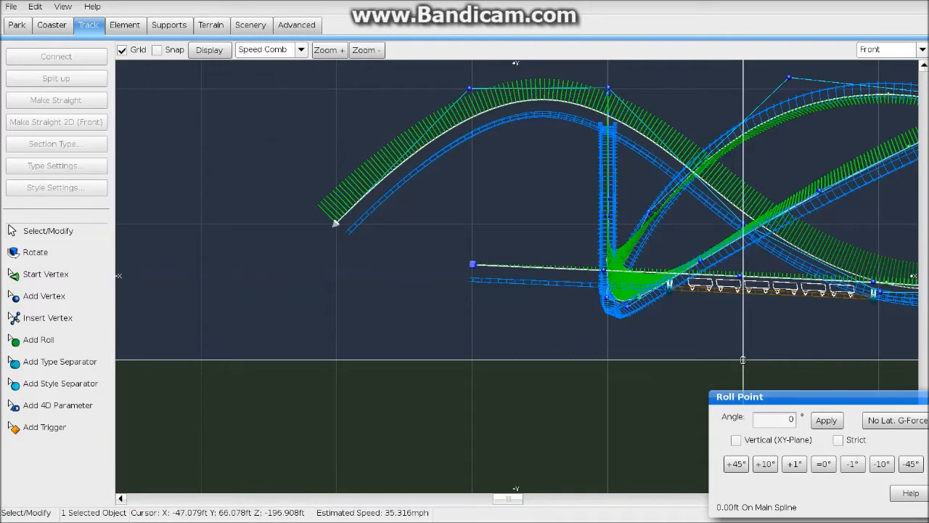
pyautogui.click(269, 49)
pyautogui.click(276, 128)
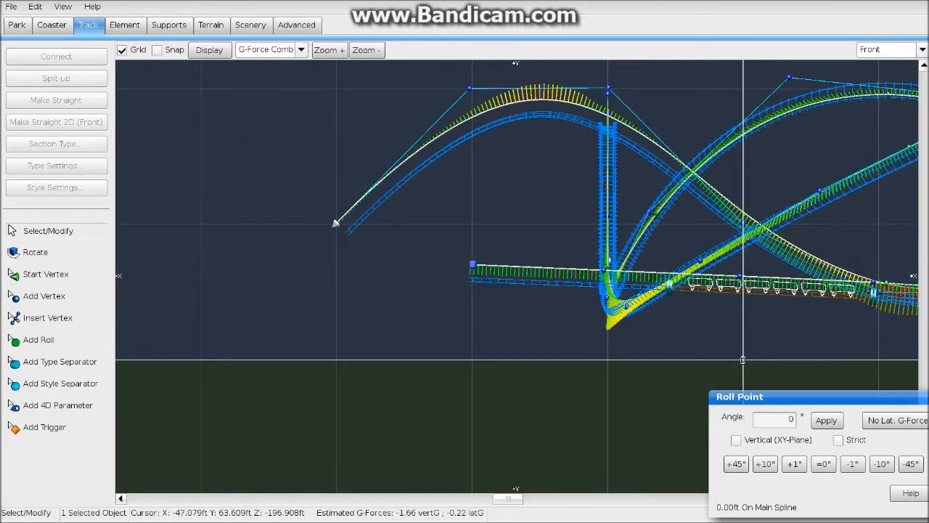
pyautogui.click(291, 50)
pyautogui.click(268, 67)
pyautogui.moveTo(340, 174); pyautogui.dragTo(377, 183, button='right')
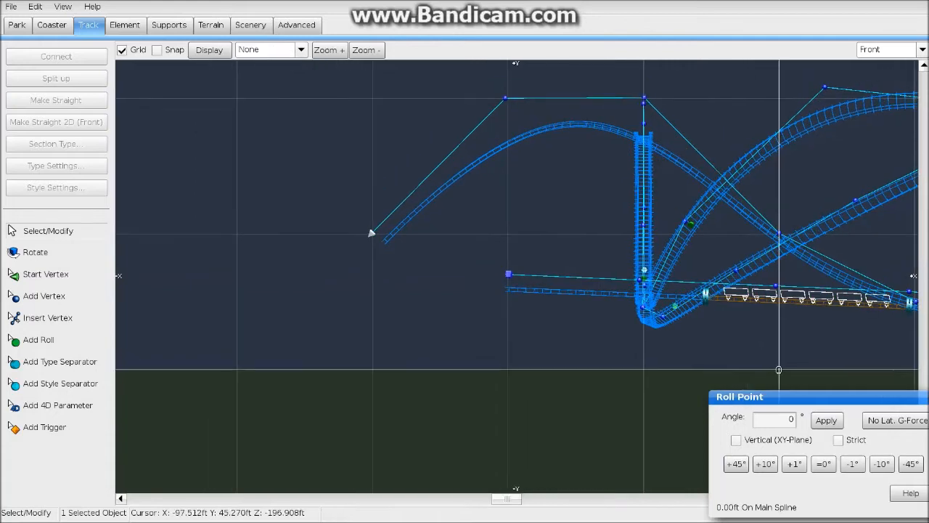
# Add a vertex low on the hill's descent and a second one level with it to pull the track out flat
pyautogui.click(44, 296)
pyautogui.moveTo(351, 269); pyautogui.dragTo(322, 275, button='right')
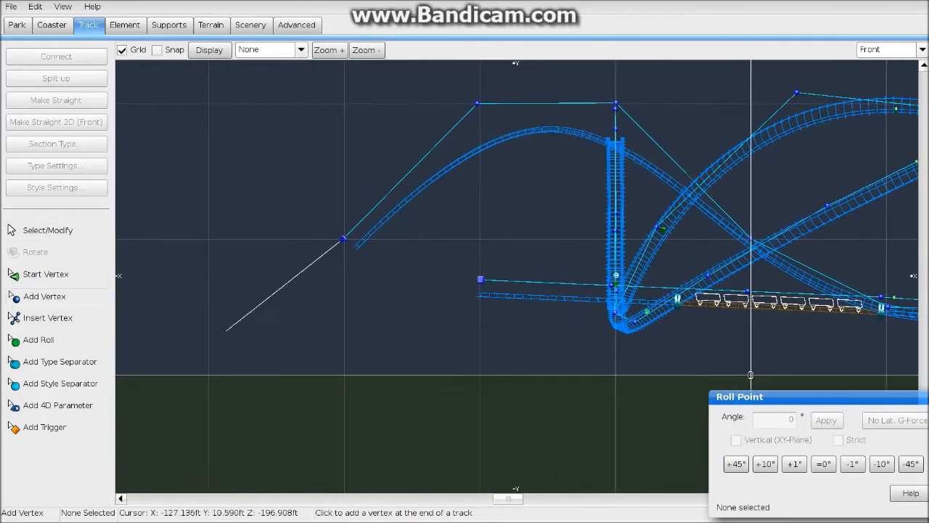
pyautogui.click(209, 313)
pyautogui.moveTo(209, 312); pyautogui.dragTo(419, 361, button='right')
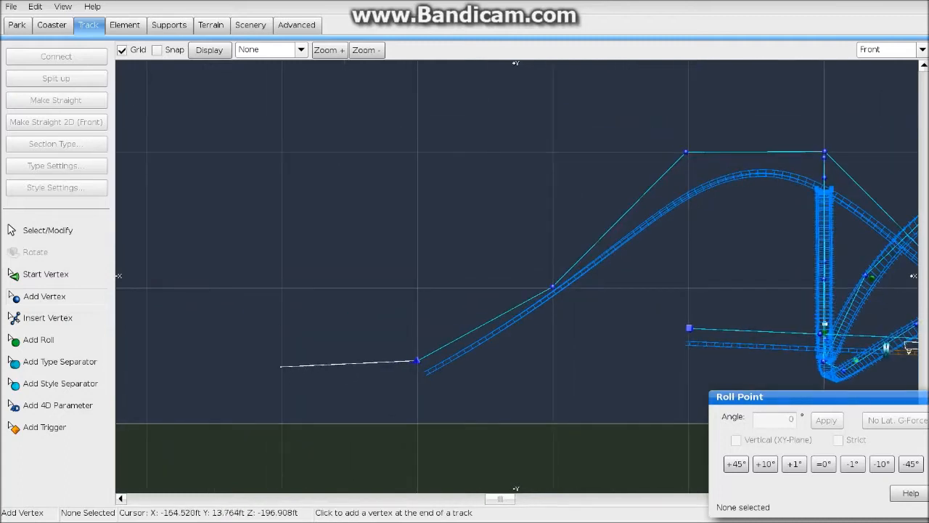
pyautogui.click(280, 358)
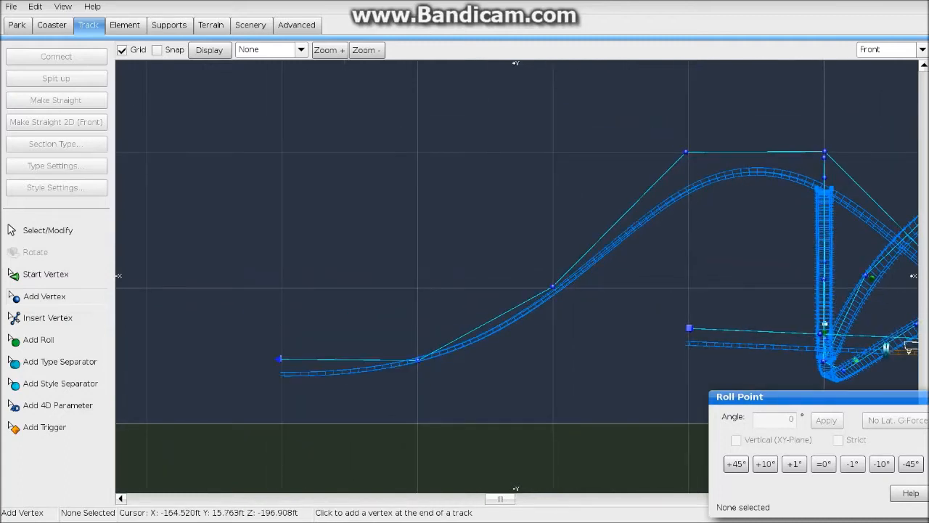
pyautogui.click(56, 231)
pyautogui.rightClick(220, 272)
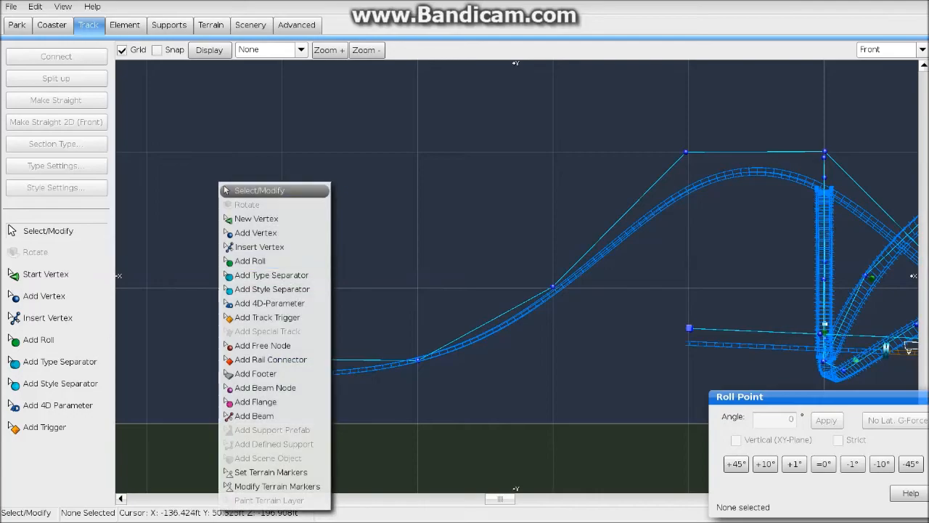
pyautogui.click(396, 254)
# In the Perspective view, select the vertices from the hill's climb through the open end and depump them
pyautogui.scroll(-2, 643, 178)
pyautogui.click(890, 50)
pyautogui.click(881, 116)
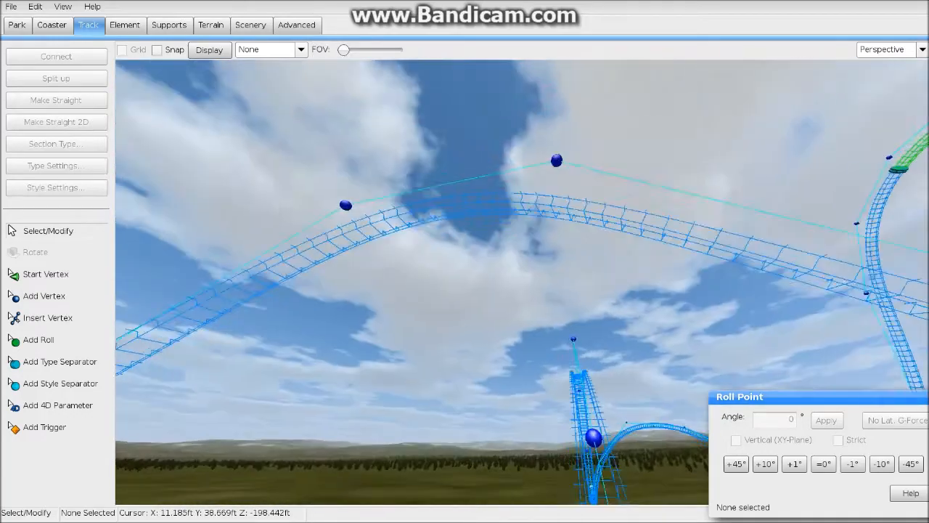
pyautogui.moveTo(521, 281); pyautogui.dragTo(465, 400, button='right')
pyautogui.moveTo(688, 164); pyautogui.dragTo(832, 280)
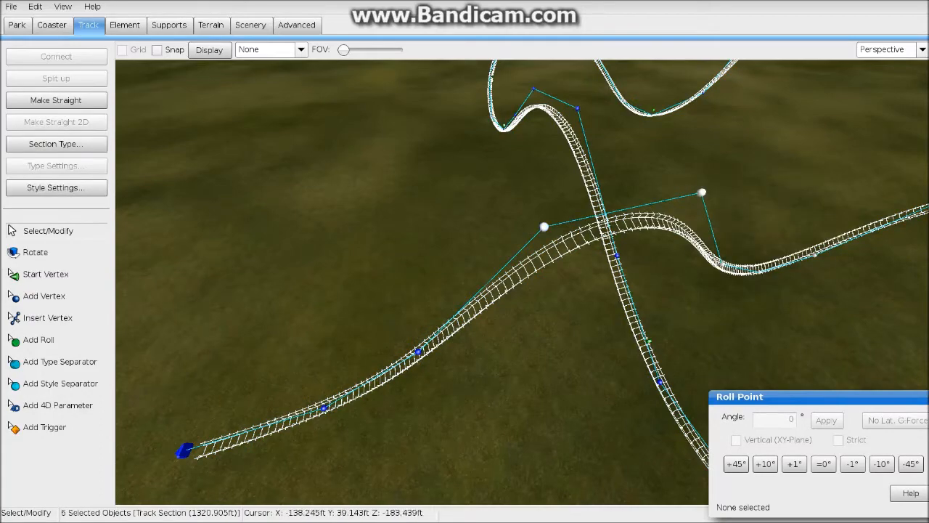
pyautogui.moveTo(175, 484); pyautogui.dragTo(439, 331)
pyautogui.moveTo(440, 332); pyautogui.dragTo(440, 311, button='right')
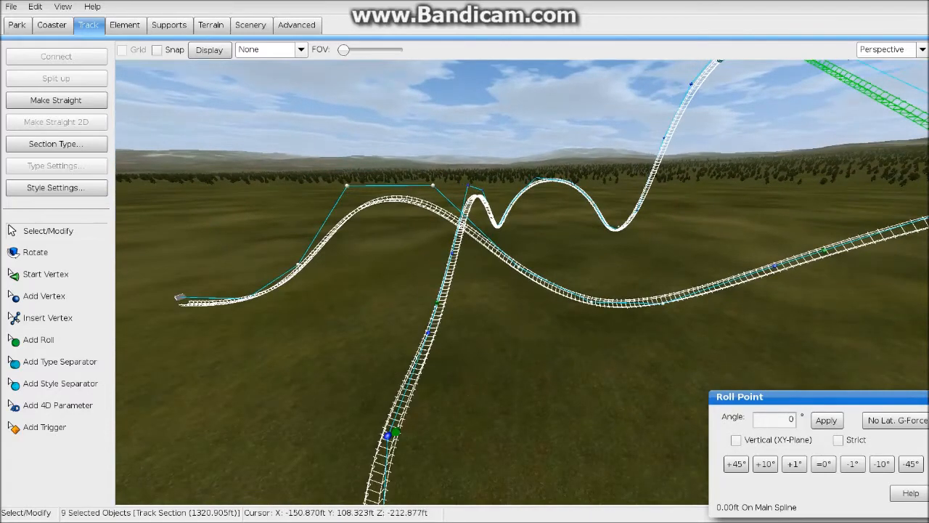
pyautogui.click(125, 26)
pyautogui.click(56, 188)
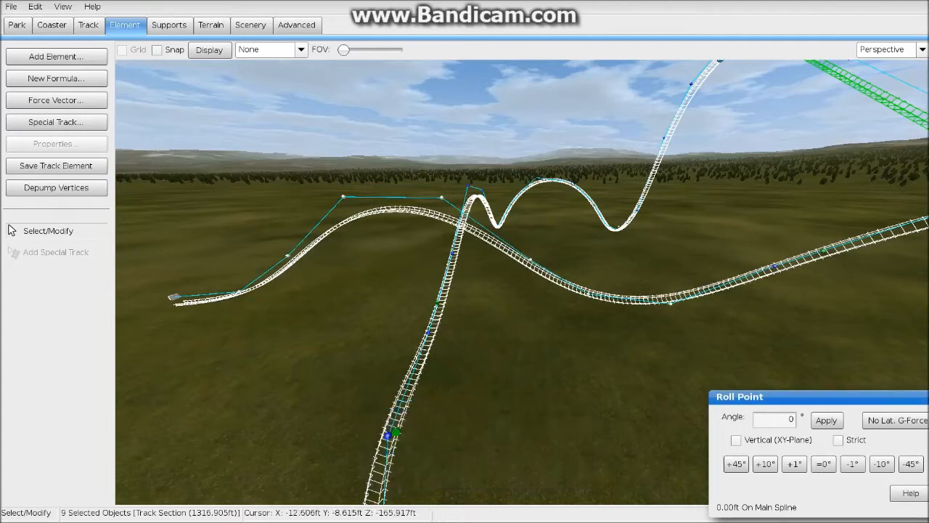
pyautogui.click(523, 370)
pyautogui.press('w')
pyautogui.moveTo(522, 290); pyautogui.dragTo(537, 225, button='right')
pyautogui.press('w')
pyautogui.press('s')
pyautogui.press('s')
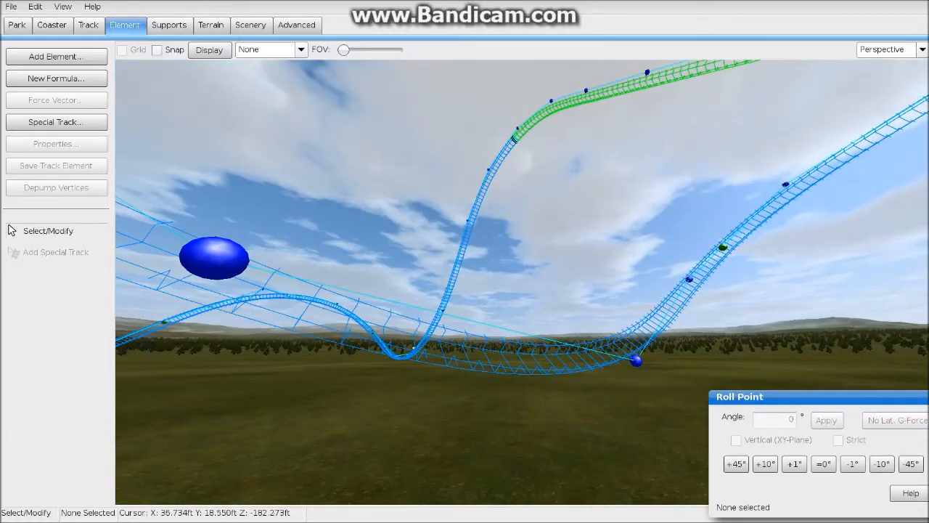
# In the Top view, select the vertices from the open end back to the exit of the final turn and straighten them in 2D
pyautogui.click(922, 51)
pyautogui.click(886, 68)
pyautogui.scroll(-2, 312, 290)
pyautogui.moveTo(312, 290); pyautogui.dragTo(436, 317, button='right')
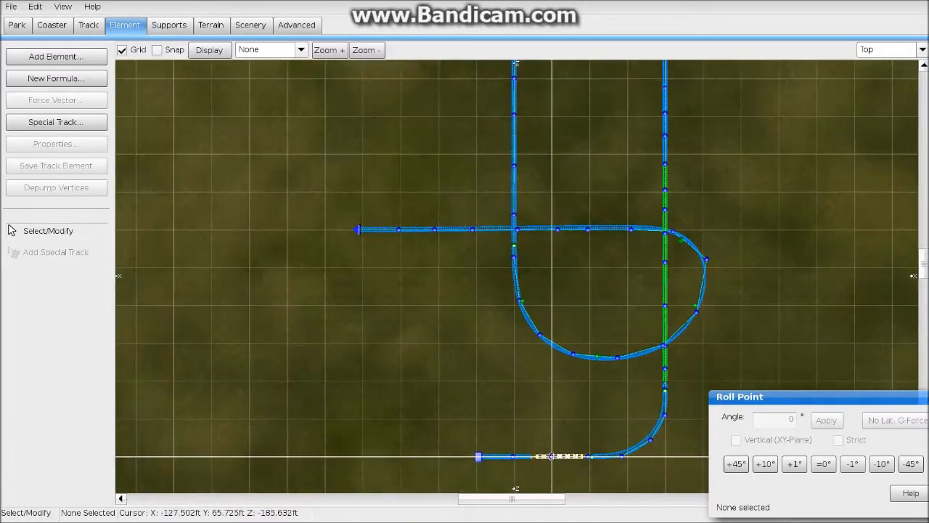
pyautogui.moveTo(351, 223); pyautogui.dragTo(642, 239)
pyautogui.keyDown('shift'); pyautogui.click(672, 232); pyautogui.keyUp('shift')
pyautogui.keyDown('shift'); pyautogui.click(515, 216); pyautogui.keyUp('shift')
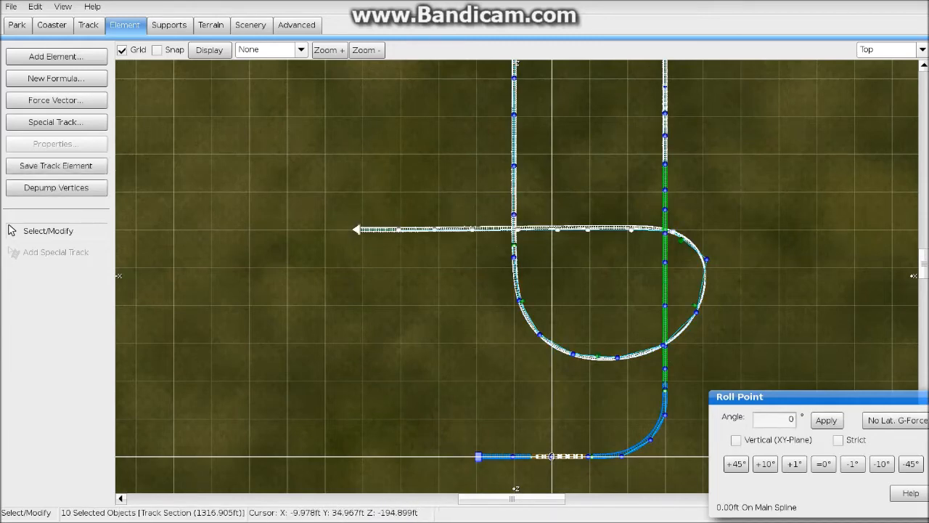
pyautogui.keyDown('shift'); pyautogui.click(537, 229); pyautogui.keyUp('shift')
pyautogui.click(88, 25)
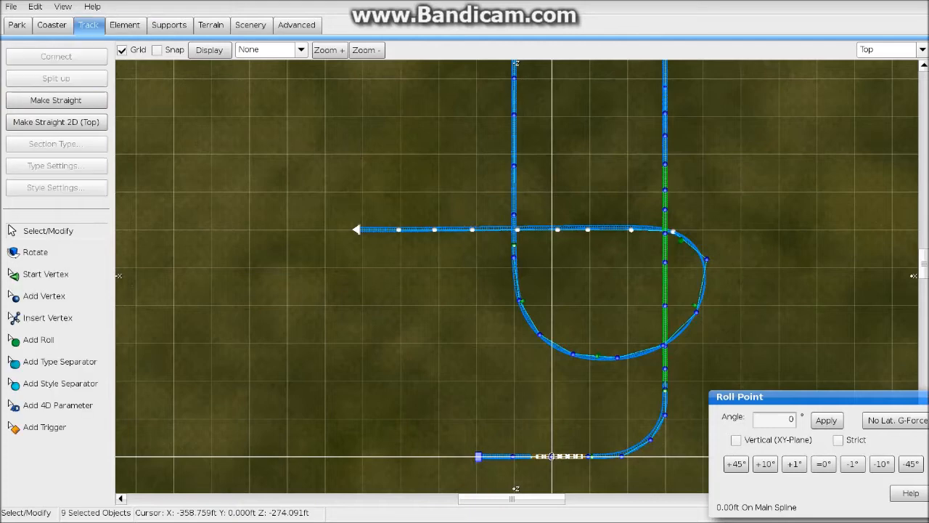
pyautogui.click(57, 123)
pyautogui.click(323, 301)
# Add a roll point on the straightened track just past the final turn and make it Strict
pyautogui.moveTo(543, 260); pyautogui.dragTo(420, 291, button='right')
pyautogui.scroll(3, 519, 290)
pyautogui.click(38, 340)
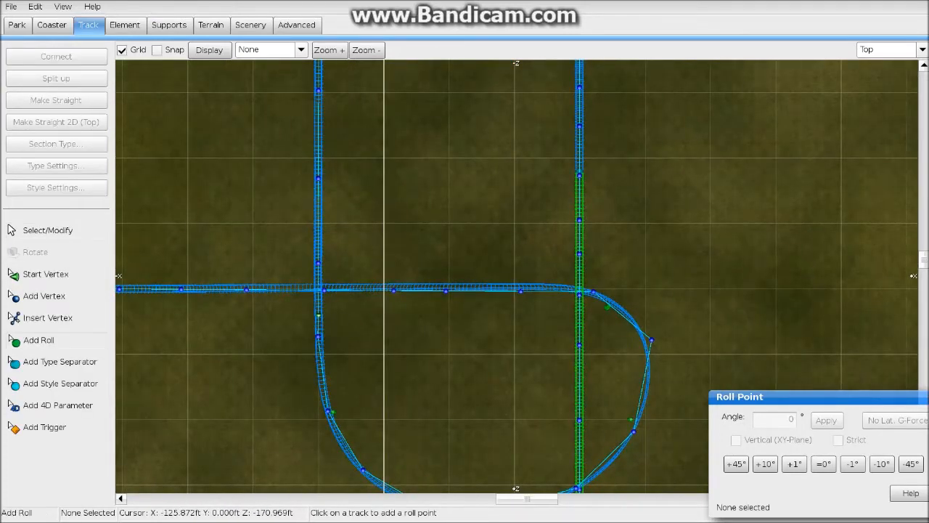
pyautogui.click(507, 291)
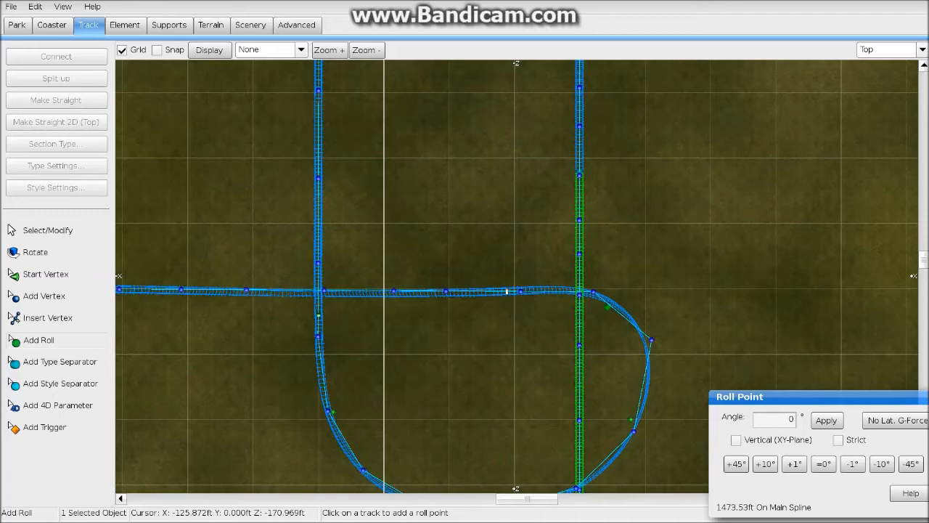
pyautogui.click(839, 440)
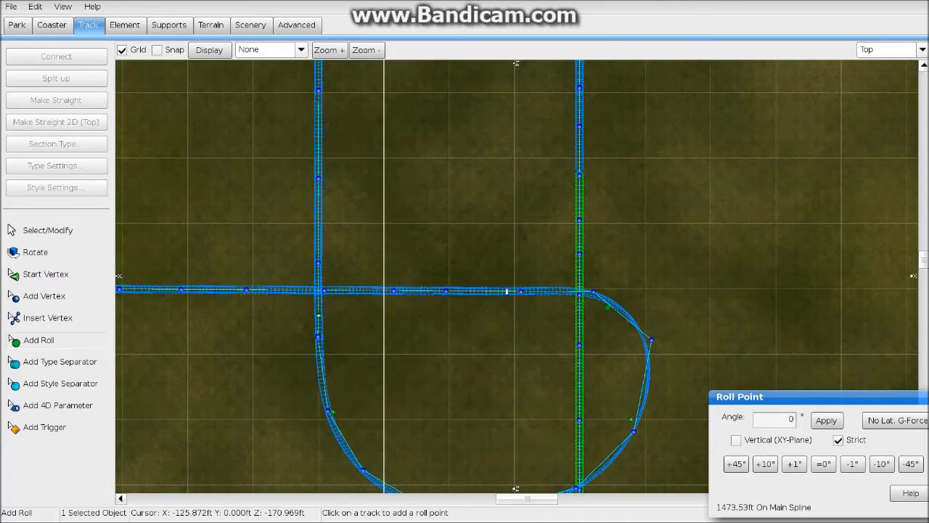
# Inspect the roll of the open end section in the Perspective view and return to the Top view
pyautogui.moveTo(133, 340); pyautogui.dragTo(549, 355, button='right')
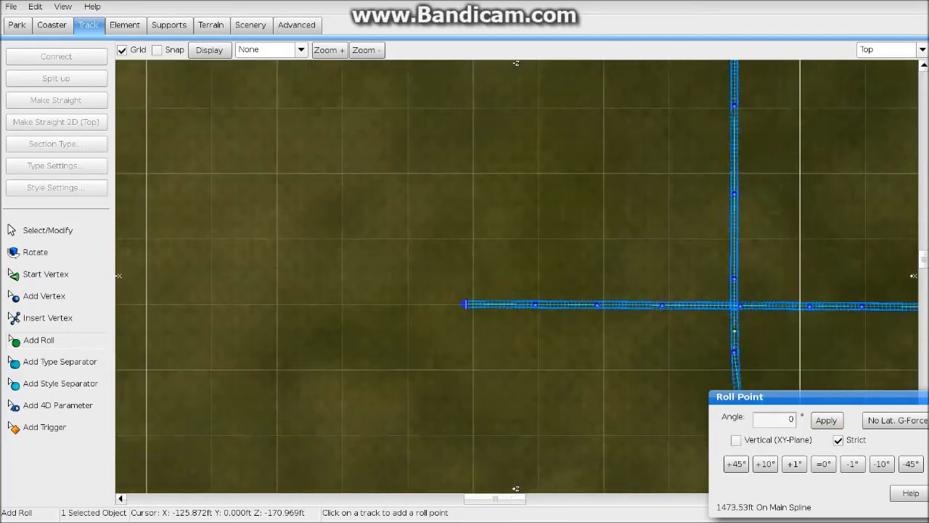
pyautogui.click(922, 51)
pyautogui.click(922, 50)
pyautogui.click(922, 51)
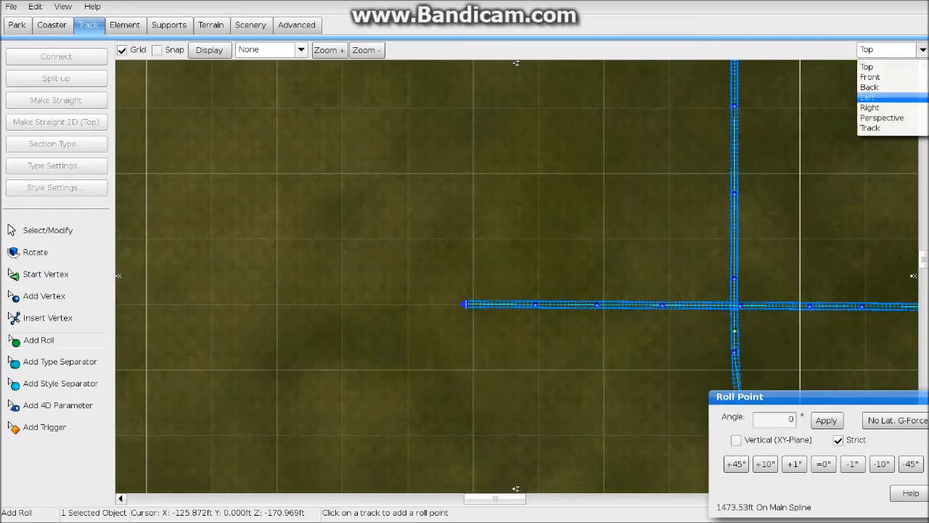
pyautogui.click(881, 118)
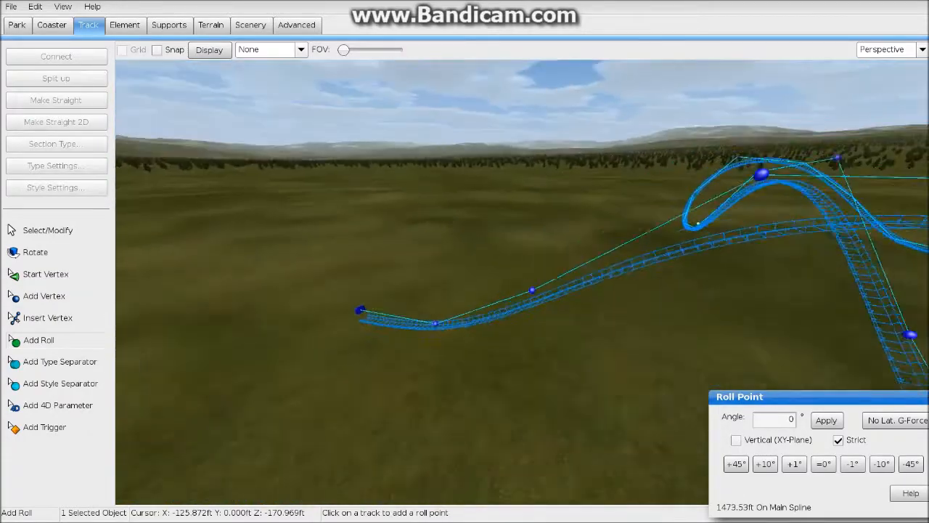
pyautogui.moveTo(436, 261); pyautogui.dragTo(668, 305, button='right')
pyautogui.moveTo(465, 283); pyautogui.dragTo(341, 251, button='right')
pyautogui.click(922, 49)
pyautogui.click(871, 64)
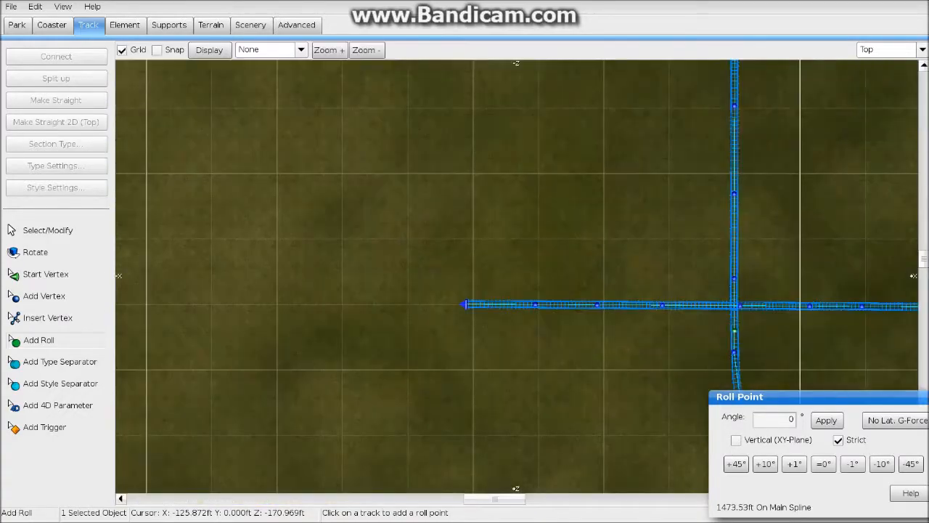
# Move the end vertex sideways off the straight line to start a new turn
pyautogui.click(48, 231)
pyautogui.scroll(2, 332, 222)
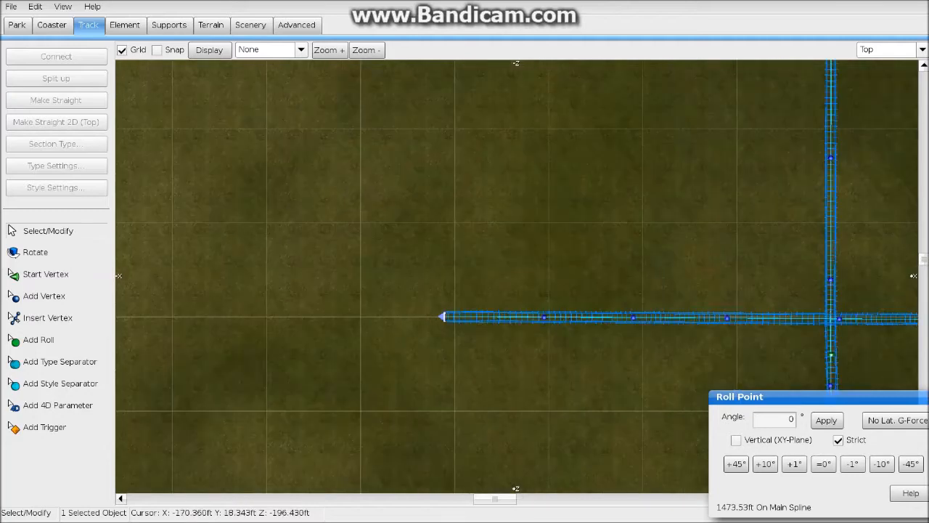
pyautogui.moveTo(442, 317); pyautogui.dragTo(440, 284)
pyautogui.moveTo(479, 289); pyautogui.dragTo(511, 352, button='right')
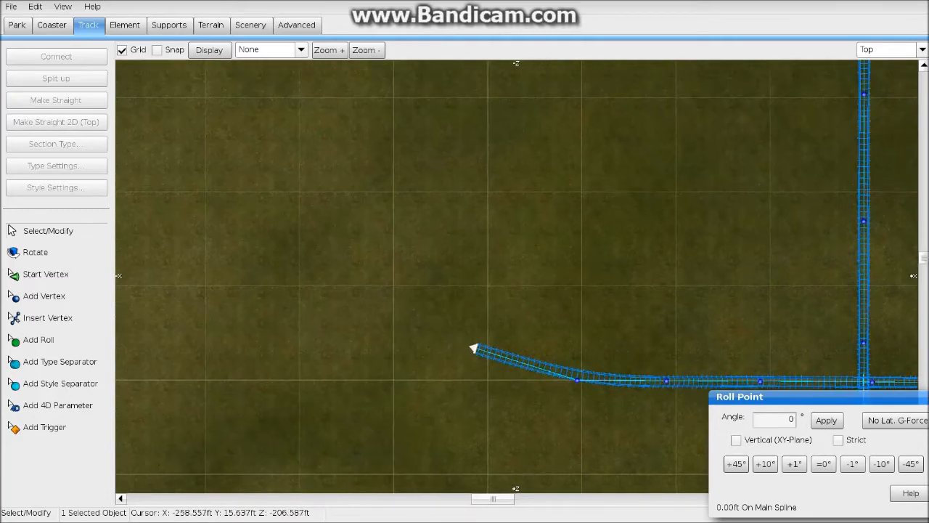
# Extend the open end with three vertices that complete a quarter turn and run straight, parallel to the earlier track
pyautogui.click(44, 295)
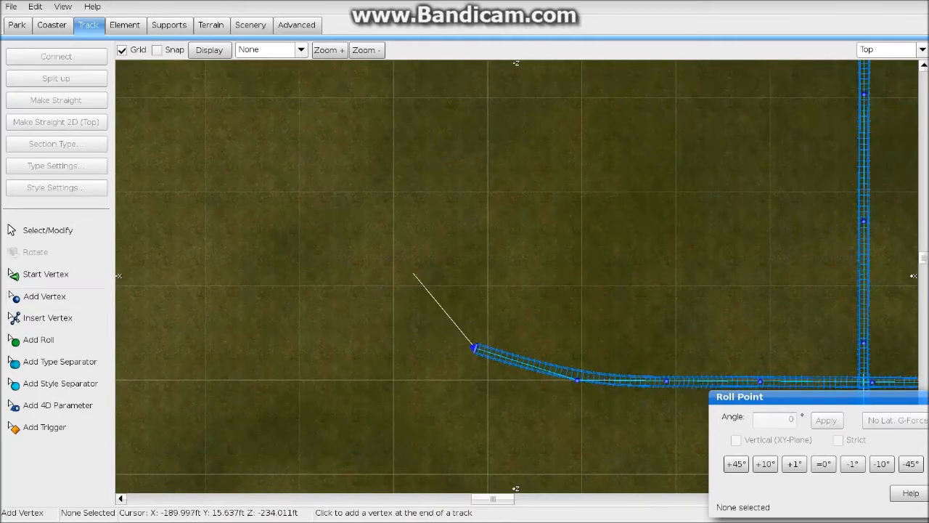
pyautogui.click(405, 276)
pyautogui.click(395, 194)
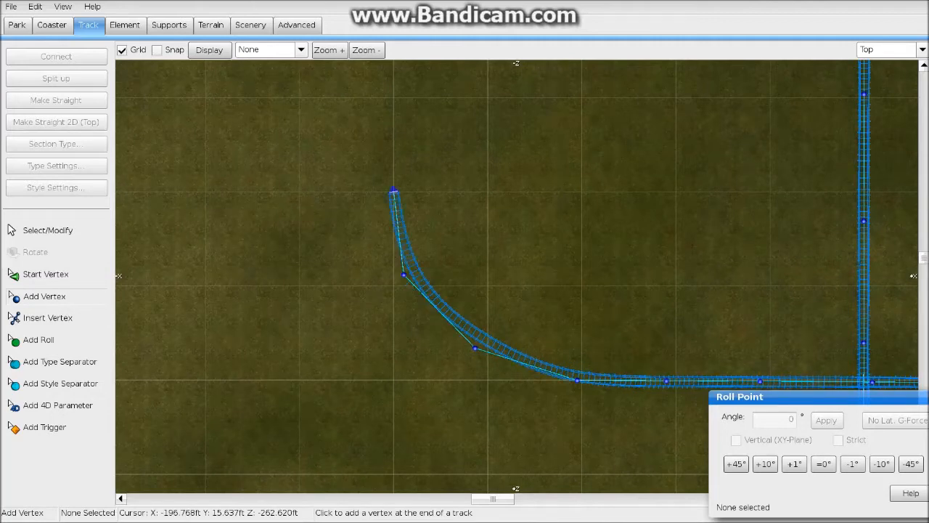
pyautogui.moveTo(395, 194); pyautogui.dragTo(446, 271, button='right')
pyautogui.click(444, 190)
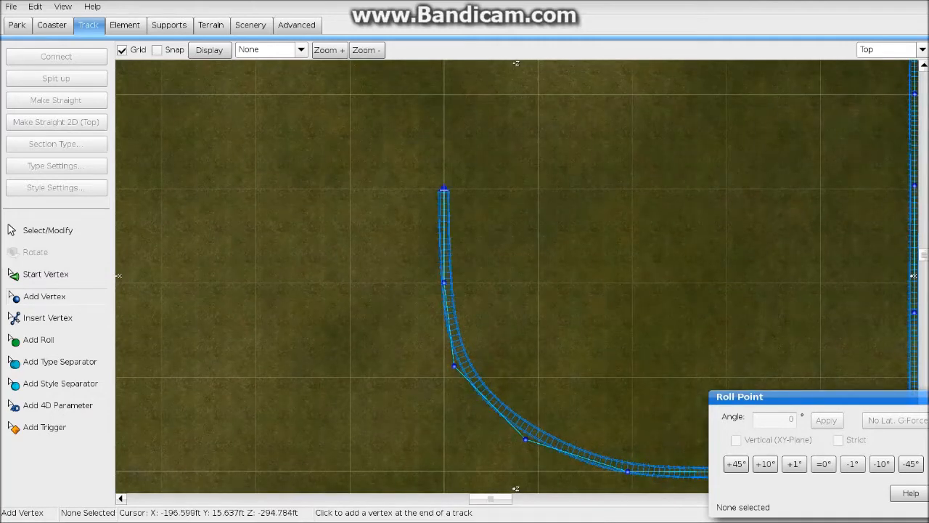
pyautogui.moveTo(444, 190); pyautogui.dragTo(479, 286, button='right')
pyautogui.scroll(2, 479, 286)
pyautogui.click(48, 230)
# In the Left view, lower the three vertices coming out of the quarter turn into a dip and raise the end vertex
pyautogui.scroll(-5, 413, 310)
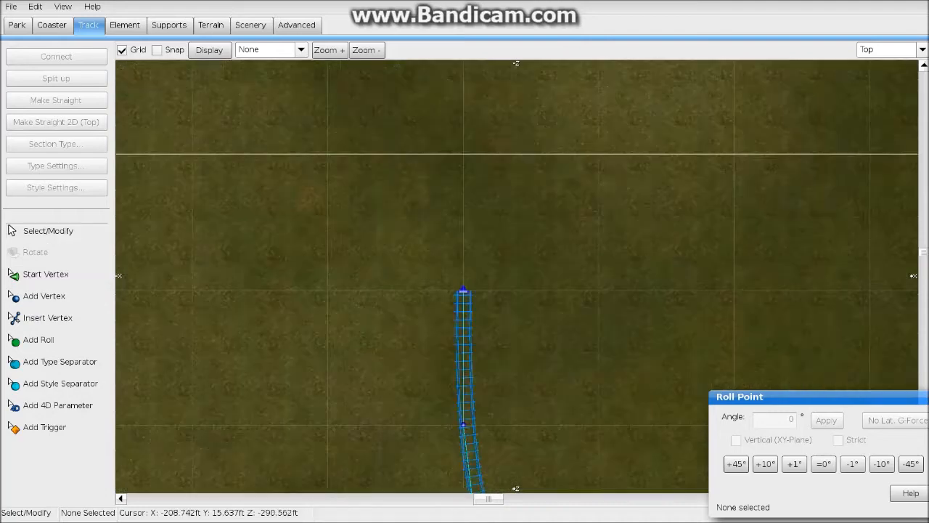
pyautogui.moveTo(371, 328); pyautogui.dragTo(369, 346, button='right')
pyautogui.click(484, 302)
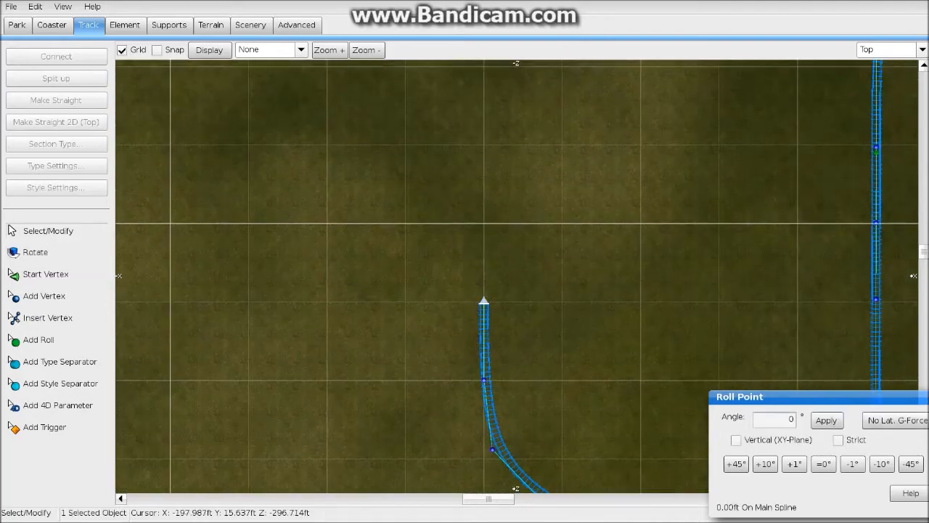
pyautogui.click(889, 49)
pyautogui.click(875, 92)
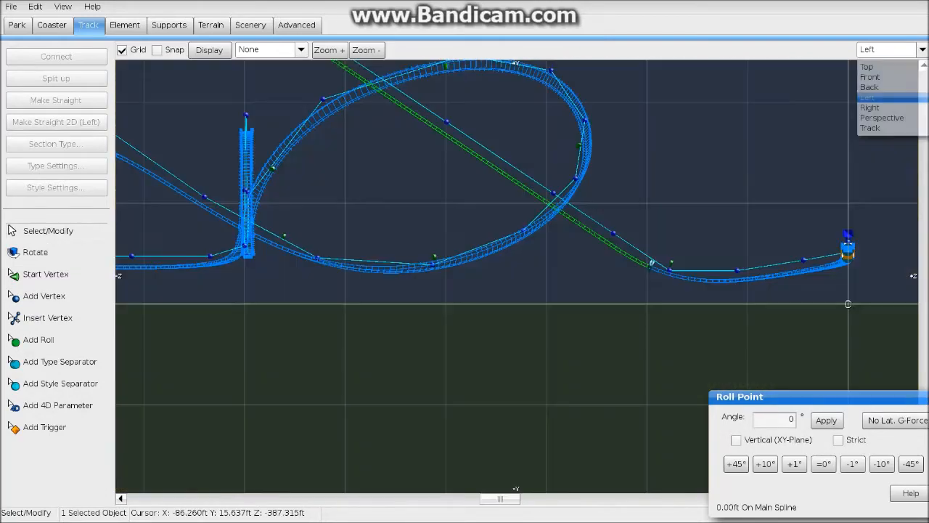
pyautogui.moveTo(308, 261); pyautogui.dragTo(551, 261, button='right')
pyautogui.scroll(3, 457, 265)
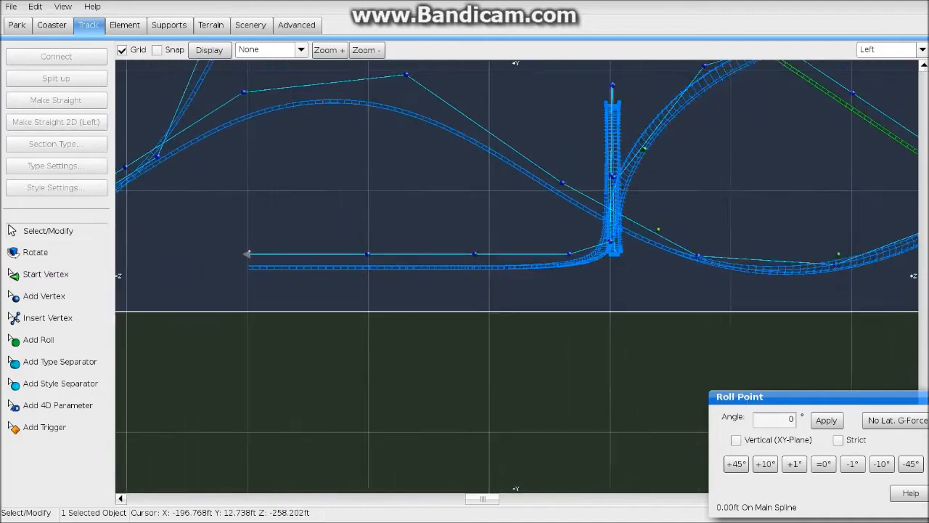
pyautogui.moveTo(442, 258); pyautogui.dragTo(528, 322, button='right')
pyautogui.moveTo(562, 318); pyautogui.dragTo(557, 343)
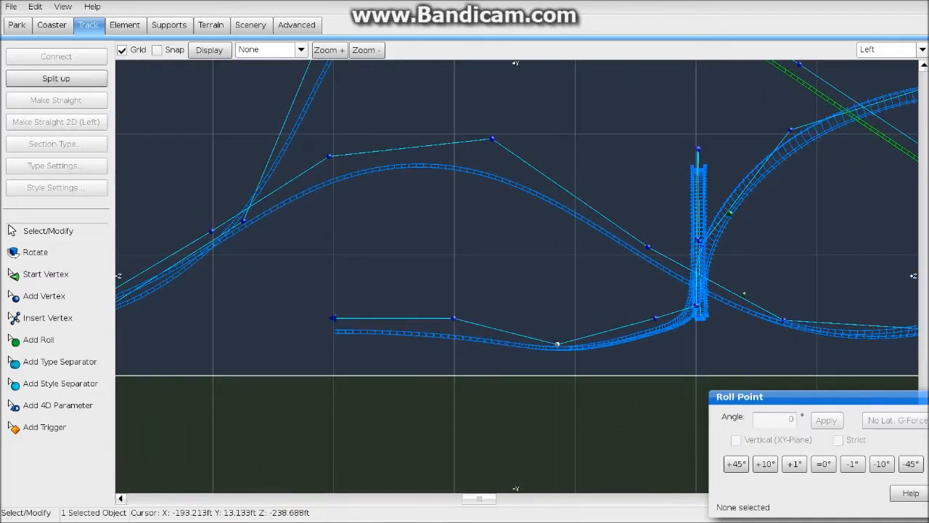
pyautogui.moveTo(454, 317); pyautogui.dragTo(456, 341)
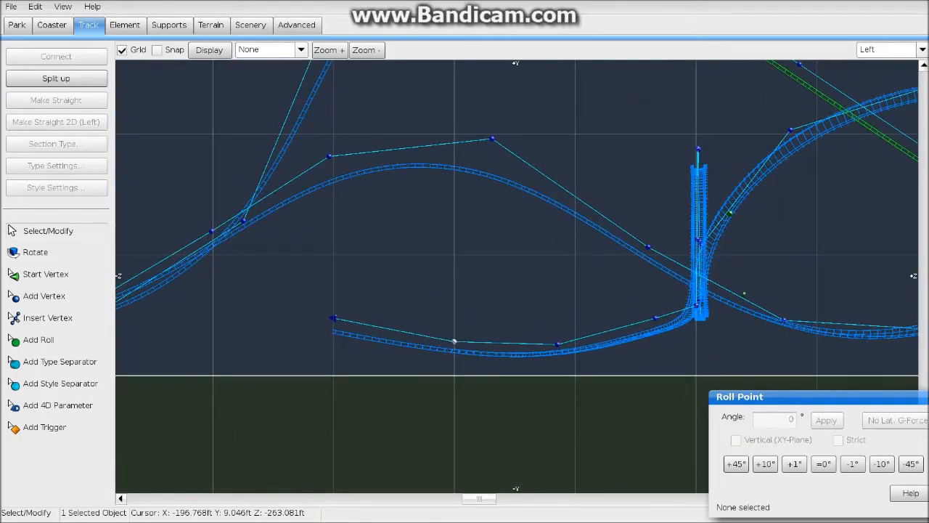
pyautogui.moveTo(333, 318); pyautogui.dragTo(329, 297)
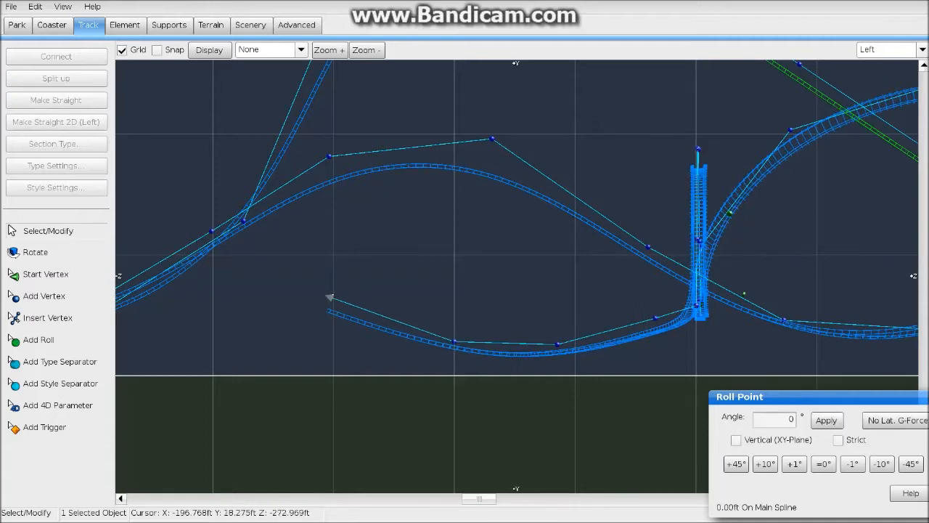
pyautogui.moveTo(656, 318); pyautogui.dragTo(654, 328)
# Add four vertices forming a small hill, with a level crest at about 33 ft and a descent to about 13 ft
pyautogui.moveTo(540, 300); pyautogui.dragTo(581, 296, button='right')
pyautogui.moveTo(374, 295); pyautogui.dragTo(467, 314, button='right')
pyautogui.click(464, 310)
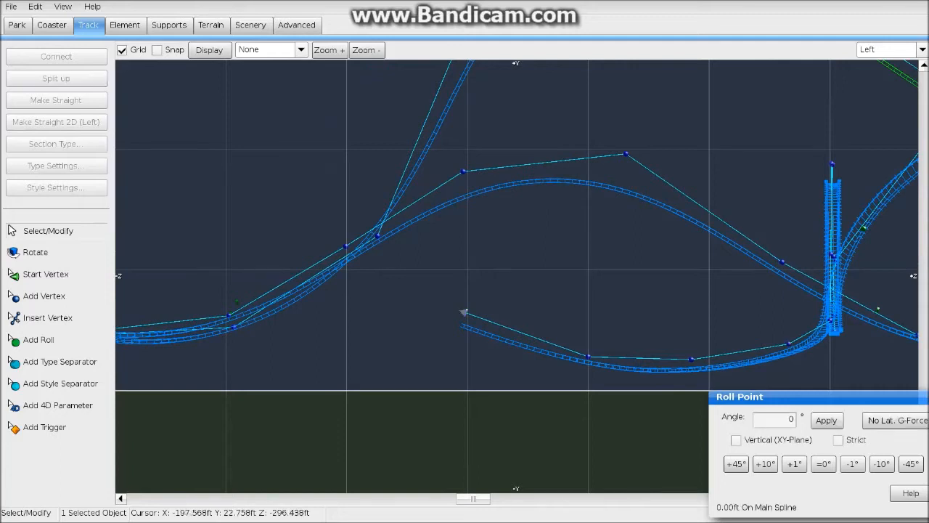
pyautogui.press('a')
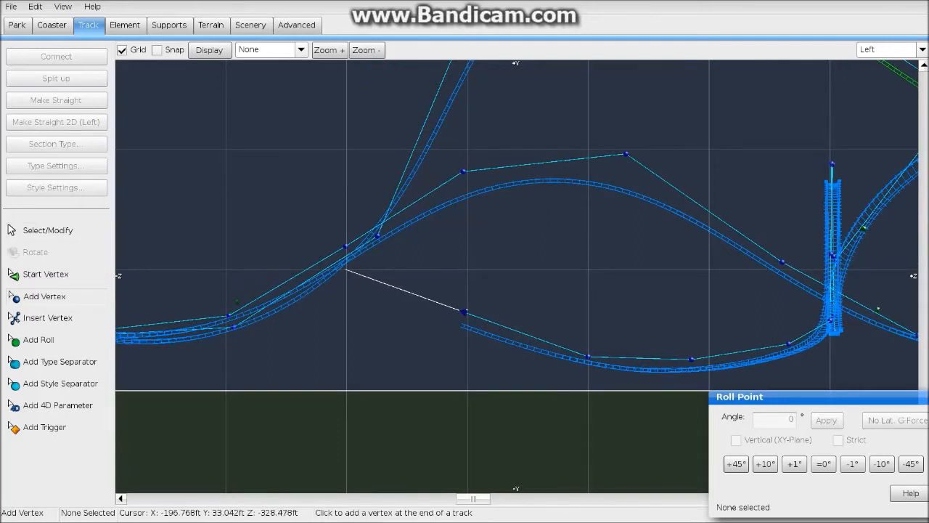
pyautogui.click(346, 270)
pyautogui.moveTo(345, 269); pyautogui.dragTo(438, 275, button='right')
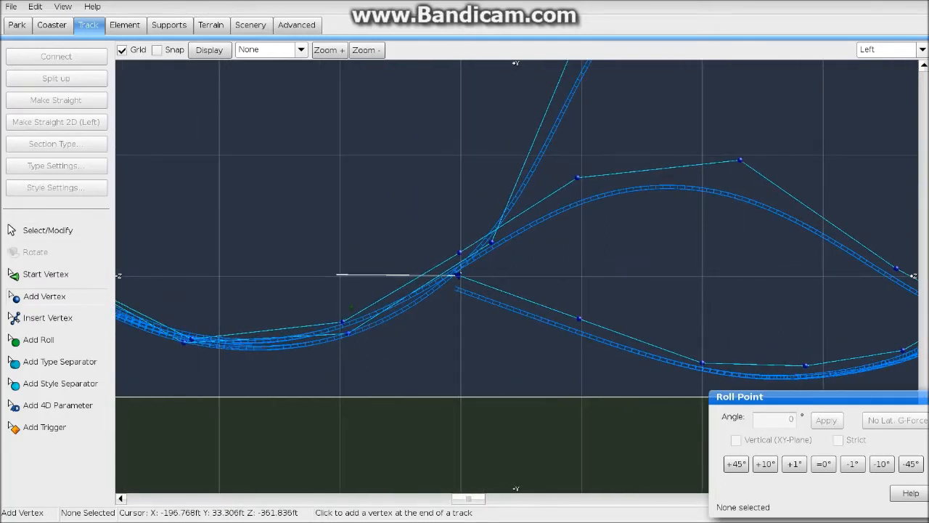
pyautogui.click(336, 274)
pyautogui.moveTo(337, 275); pyautogui.dragTo(439, 279, button='right')
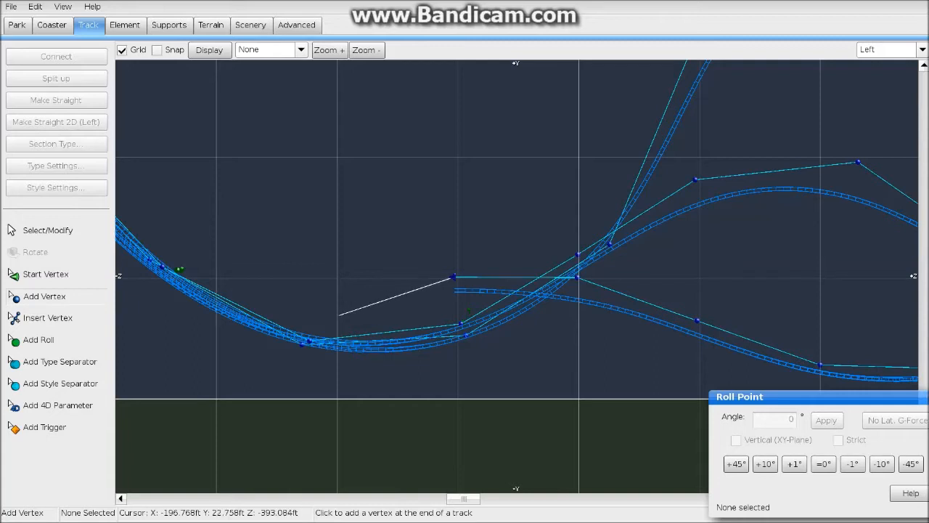
pyautogui.click(336, 316)
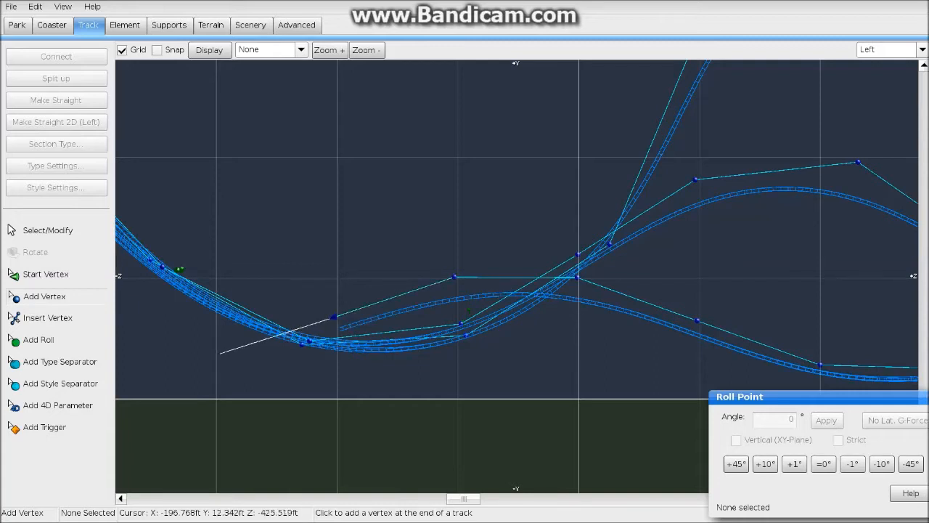
pyautogui.click(216, 352)
pyautogui.press('Escape')
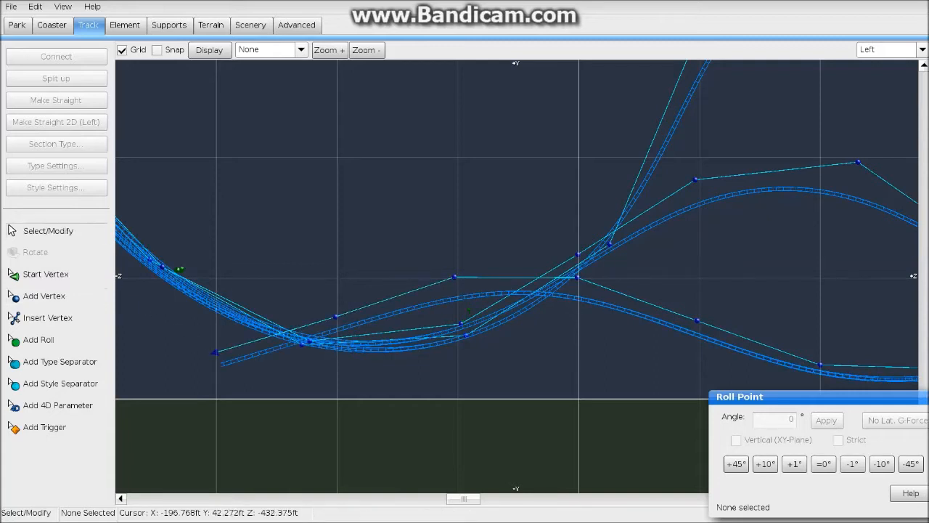
# In the Top view, shift the end vertex past the small hill sideways toward the earlier track
pyautogui.click(889, 49)
pyautogui.click(871, 64)
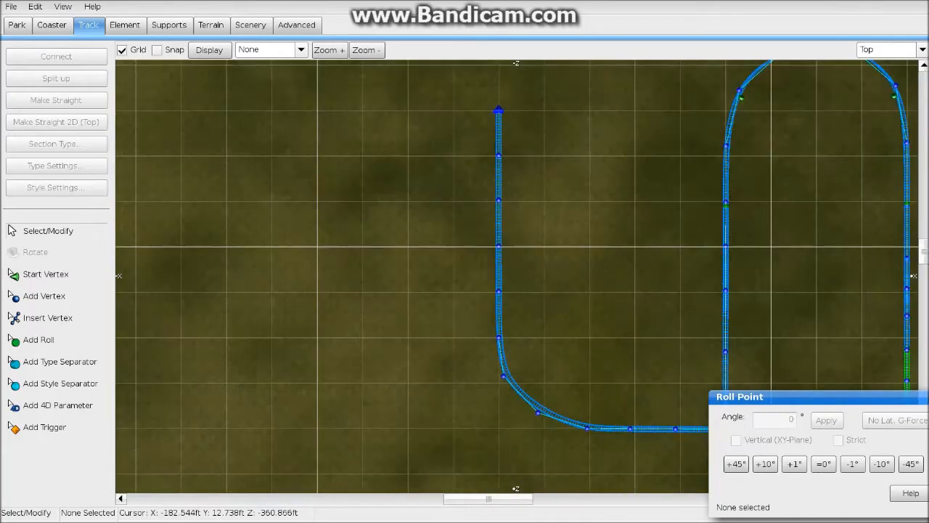
pyautogui.moveTo(409, 244); pyautogui.dragTo(429, 246)
pyautogui.scroll(3, 431, 241)
pyautogui.moveTo(330, 206); pyautogui.dragTo(348, 286, button='right')
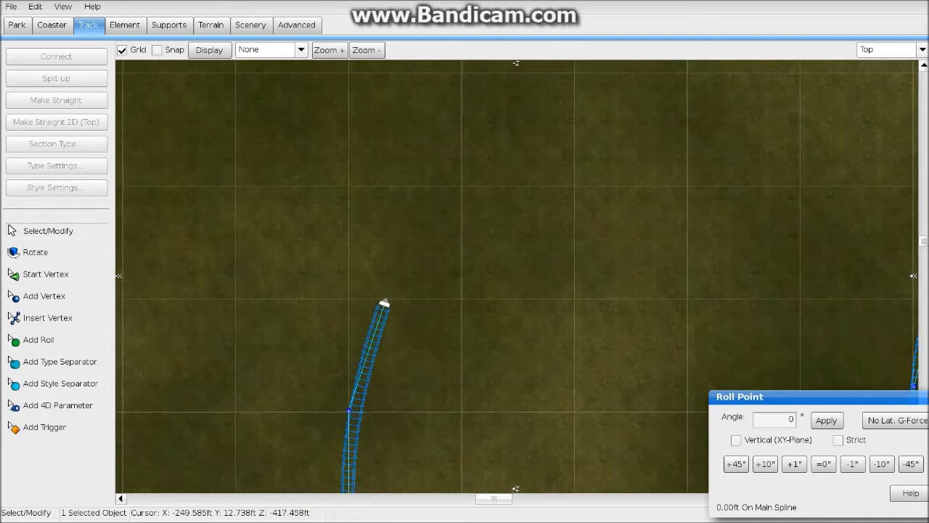
# Add five vertices that curve the open end through a half-circle turn back toward the station
pyautogui.click(44, 296)
pyautogui.click(459, 242)
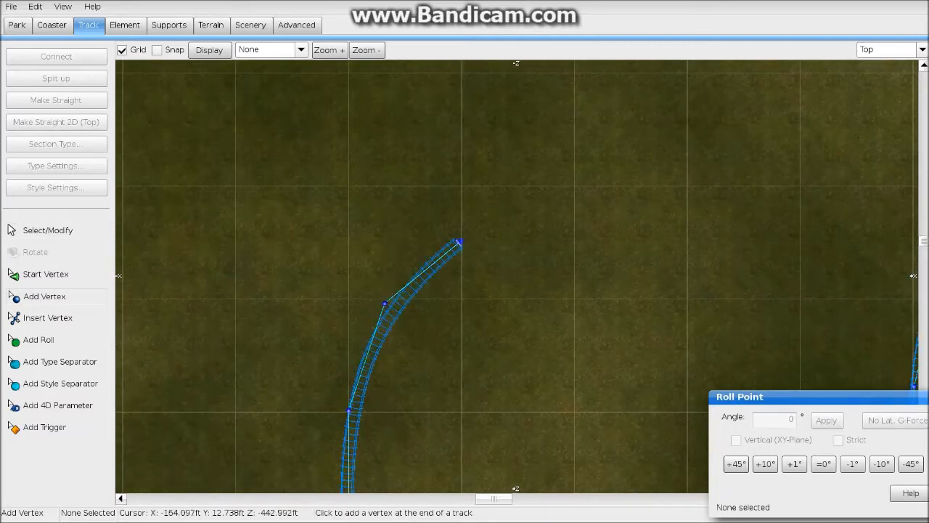
pyautogui.click(575, 239)
pyautogui.moveTo(575, 239); pyautogui.dragTo(490, 194, button='right')
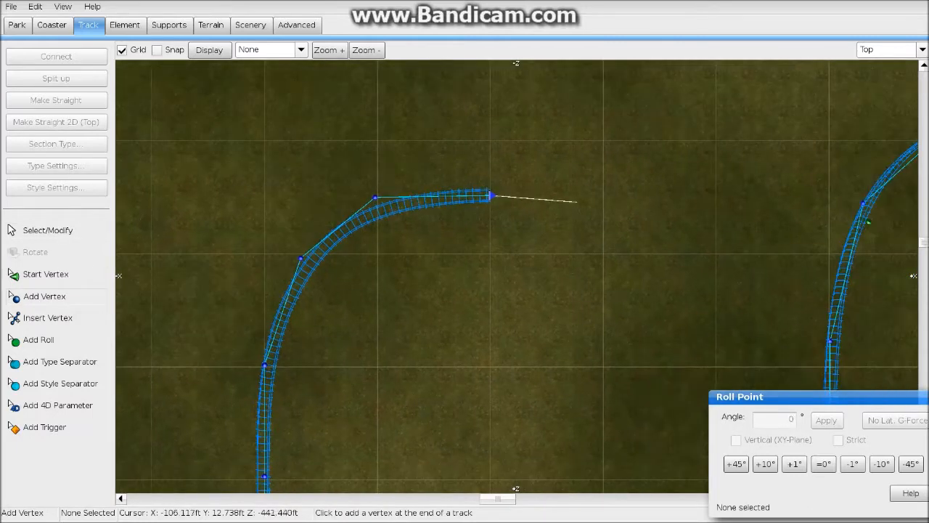
pyautogui.click(604, 253)
pyautogui.click(714, 367)
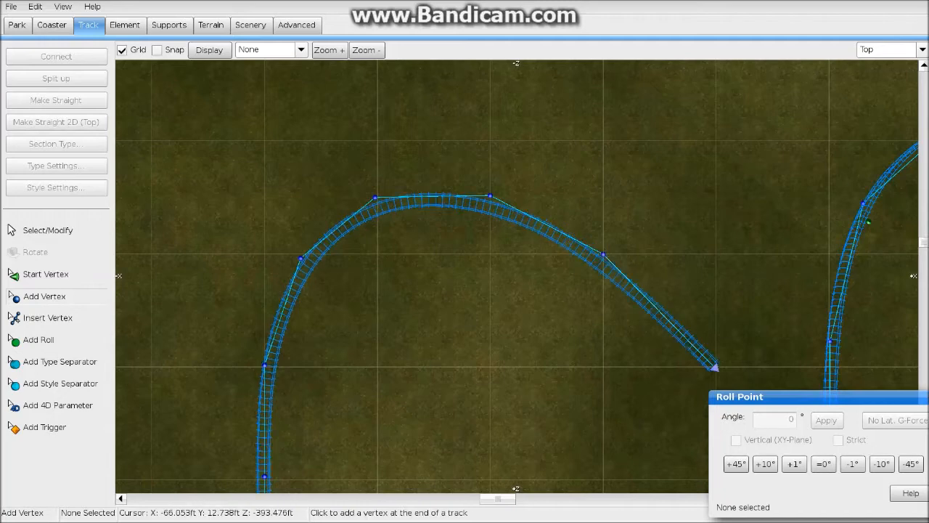
pyautogui.moveTo(713, 367); pyautogui.dragTo(581, 191, button='right')
pyautogui.click(582, 299)
pyautogui.moveTo(582, 299); pyautogui.dragTo(560, 436, button='right')
pyautogui.press('Escape')
# Round out the half-circle turn by moving the vertex after its apex outward and shifting the two apex vertices toward the exit side
pyautogui.moveTo(450, 203); pyautogui.dragTo(506, 204)
pyautogui.moveTo(328, 159); pyautogui.dragTo(430, 199, button='right')
pyautogui.moveTo(292, 164); pyautogui.dragTo(447, 217)
pyautogui.moveTo(439, 185); pyautogui.dragTo(480, 177)
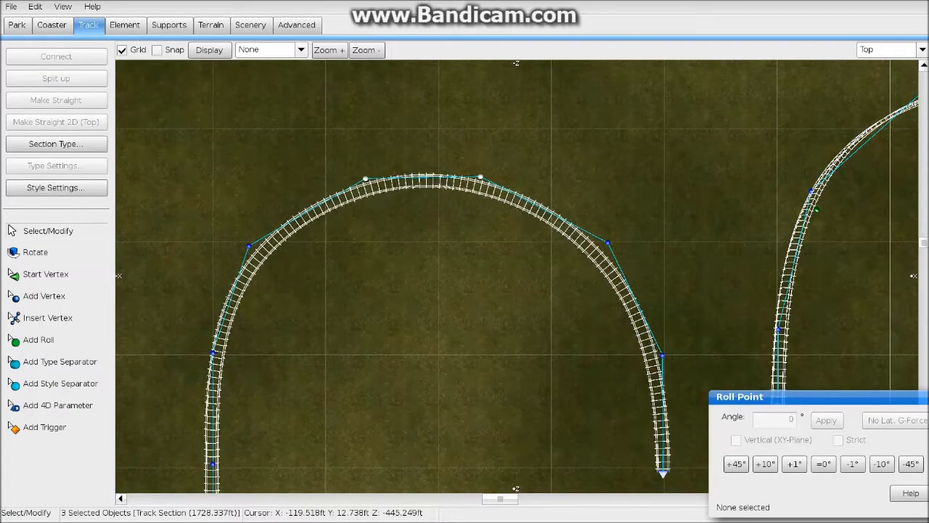
# In the Perspective view, raise the half-circle turn's two apex vertices together
pyautogui.click(289, 254)
pyautogui.scroll(-2, 439, 299)
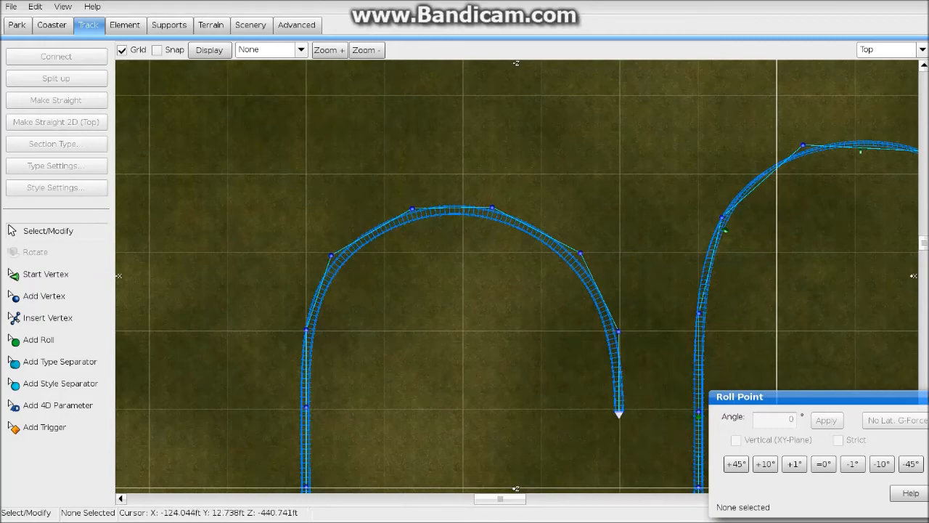
pyautogui.click(413, 210)
pyautogui.keyDown('shift'); pyautogui.click(492, 207); pyautogui.keyUp('shift')
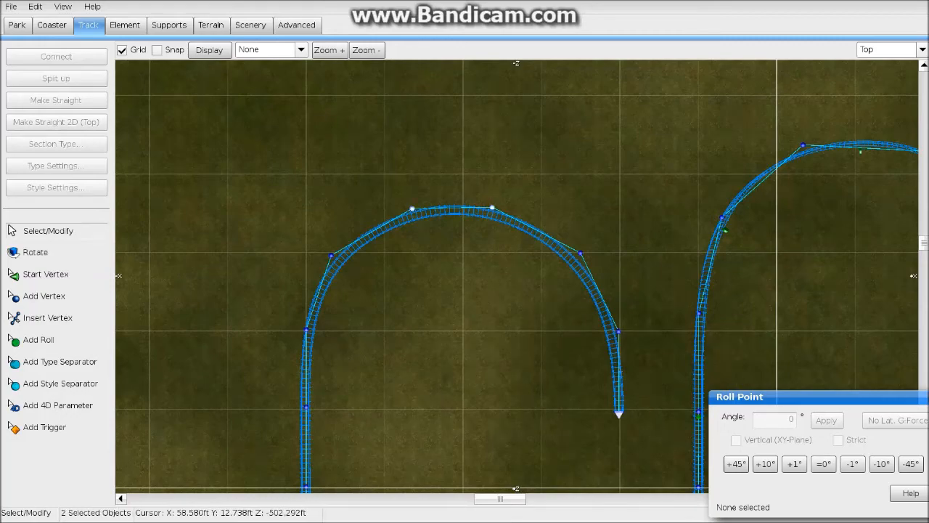
pyautogui.click(922, 50)
pyautogui.click(884, 118)
pyautogui.moveTo(624, 268); pyautogui.dragTo(326, 261, button='right')
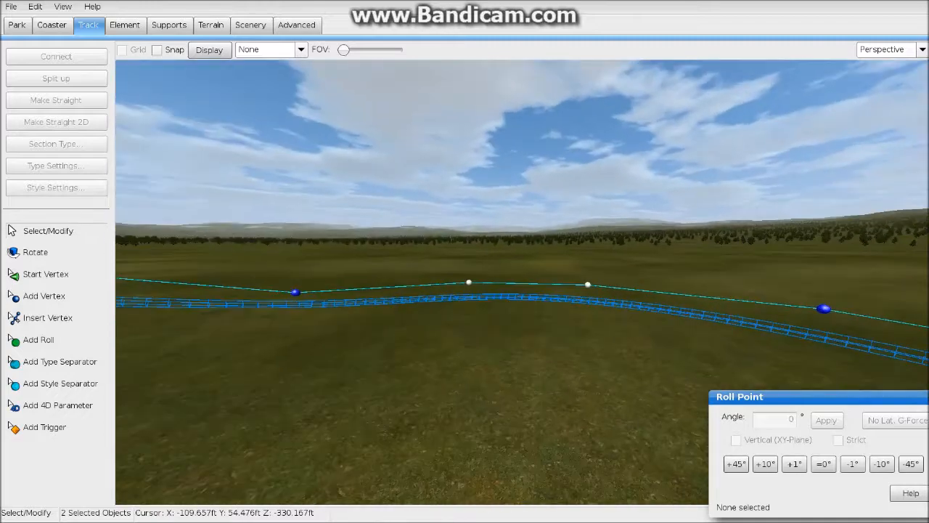
pyautogui.moveTo(469, 281); pyautogui.dragTo(471, 238)
pyautogui.moveTo(471, 247); pyautogui.dragTo(544, 226, button='right')
pyautogui.press('w')
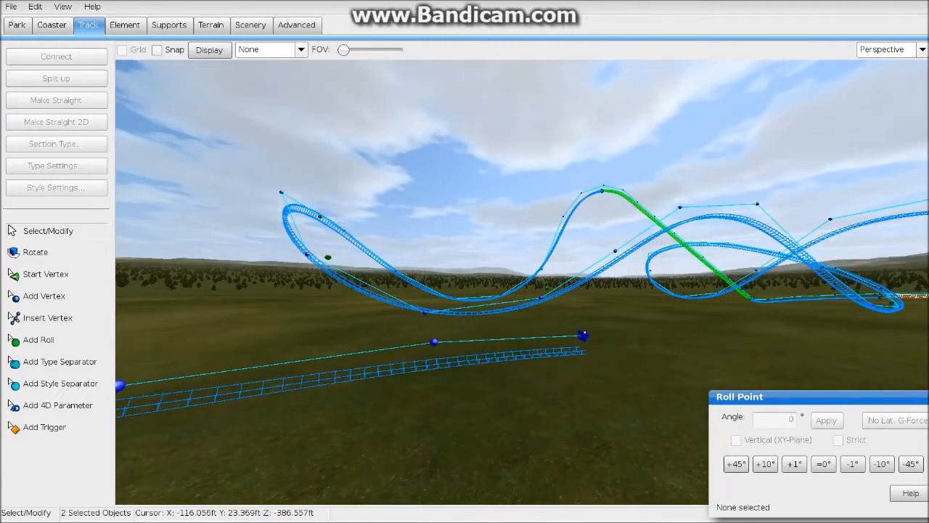
# In the Left view, raise the turn's last two vertices to match the parallel small hill's slope and first crest vertex
pyautogui.click(434, 342)
pyautogui.click(479, 326)
pyautogui.click(923, 49)
pyautogui.click(871, 77)
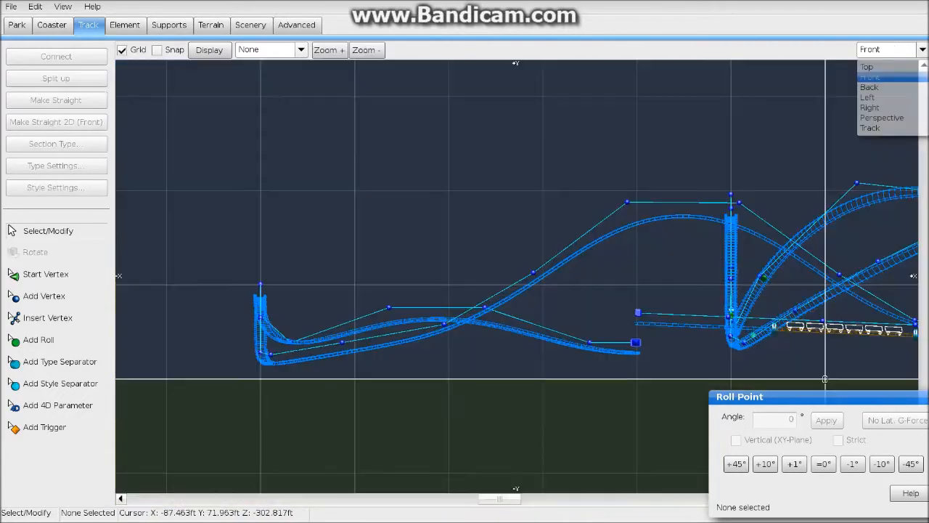
pyautogui.moveTo(642, 361); pyautogui.dragTo(701, 278, button='right')
pyautogui.moveTo(605, 270); pyautogui.dragTo(531, 290, button='right')
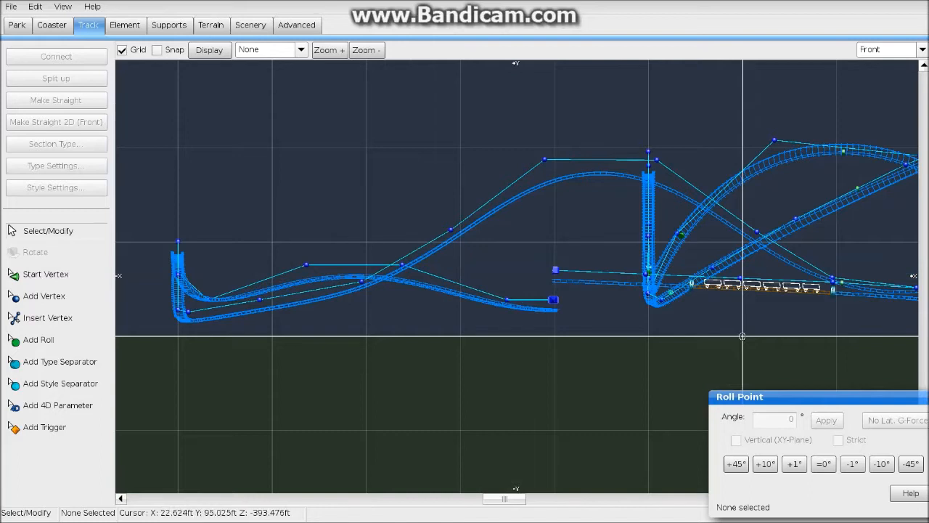
pyautogui.click(923, 50)
pyautogui.click(871, 98)
pyautogui.moveTo(463, 392); pyautogui.dragTo(484, 340, button='right')
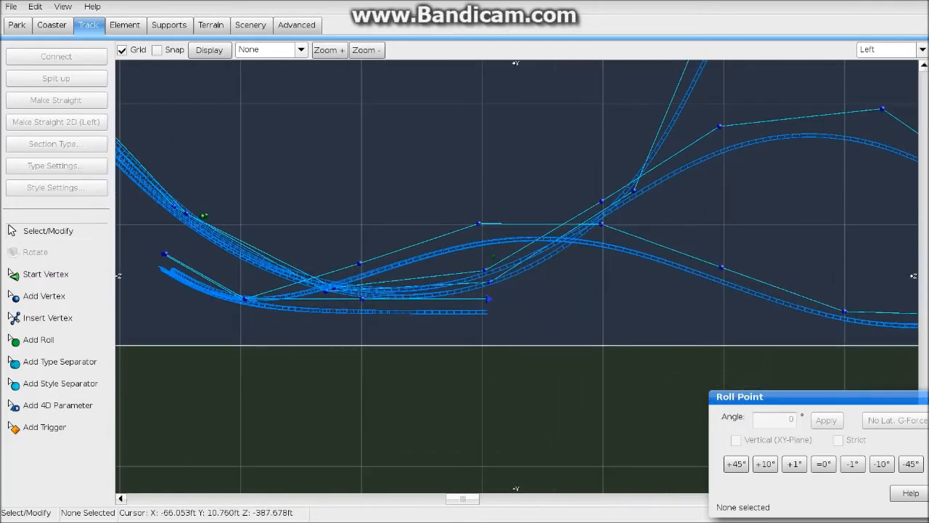
pyautogui.moveTo(363, 298); pyautogui.dragTo(360, 263)
pyautogui.moveTo(488, 298); pyautogui.dragTo(479, 224)
# Add vertices at the open end that repeat the parallel small hill's level crest, descent and low run-out, and save the file
pyautogui.click(45, 296)
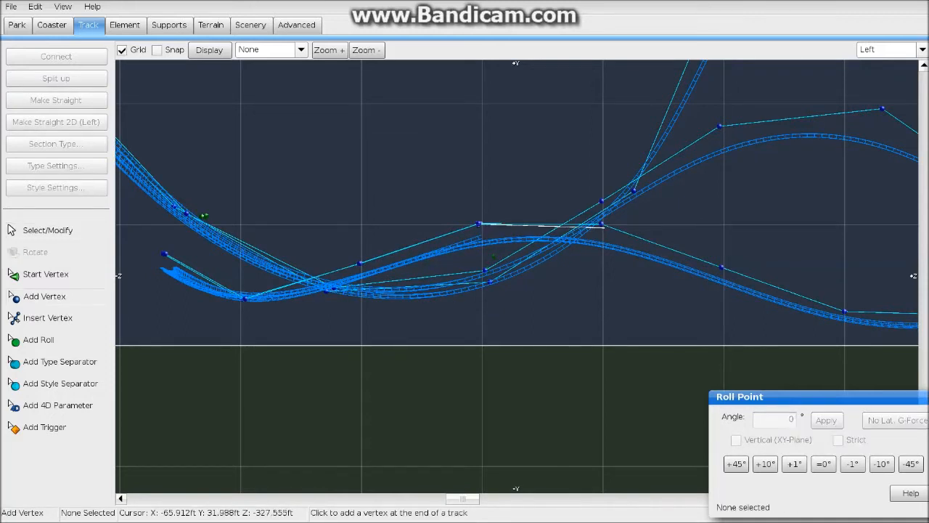
pyautogui.click(603, 223)
pyautogui.moveTo(726, 257); pyautogui.dragTo(571, 249, button='right')
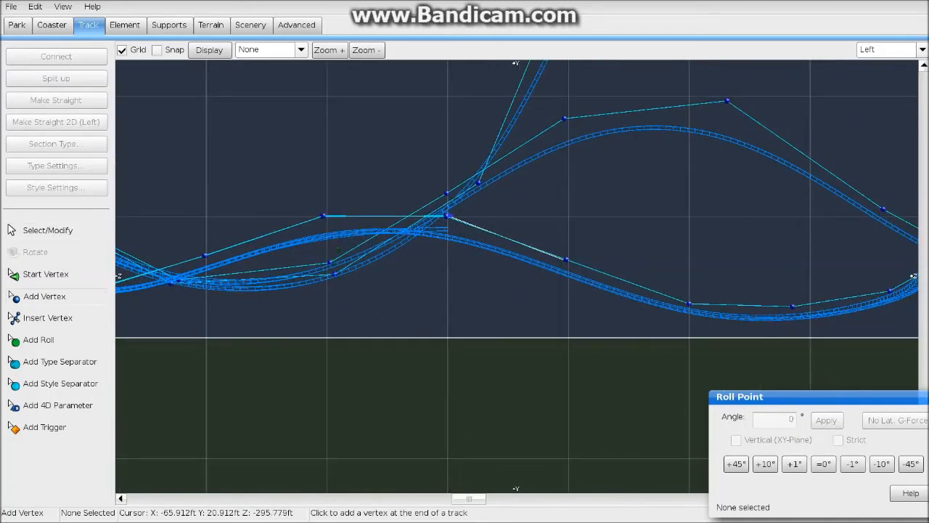
pyautogui.click(566, 260)
pyautogui.moveTo(661, 310); pyautogui.dragTo(524, 261, button='right')
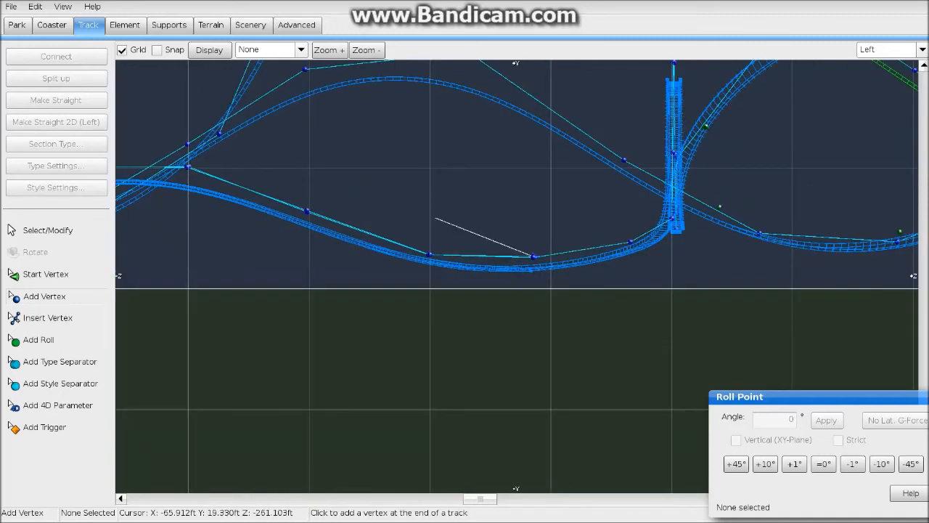
pyautogui.press('Escape')
pyautogui.click(922, 49)
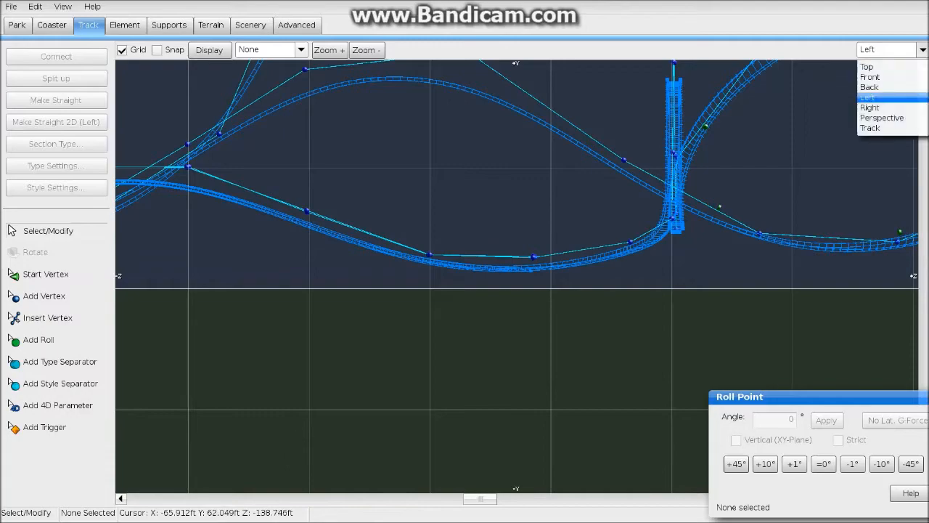
pyautogui.click(882, 118)
pyautogui.click(11, 6)
pyautogui.click(25, 68)
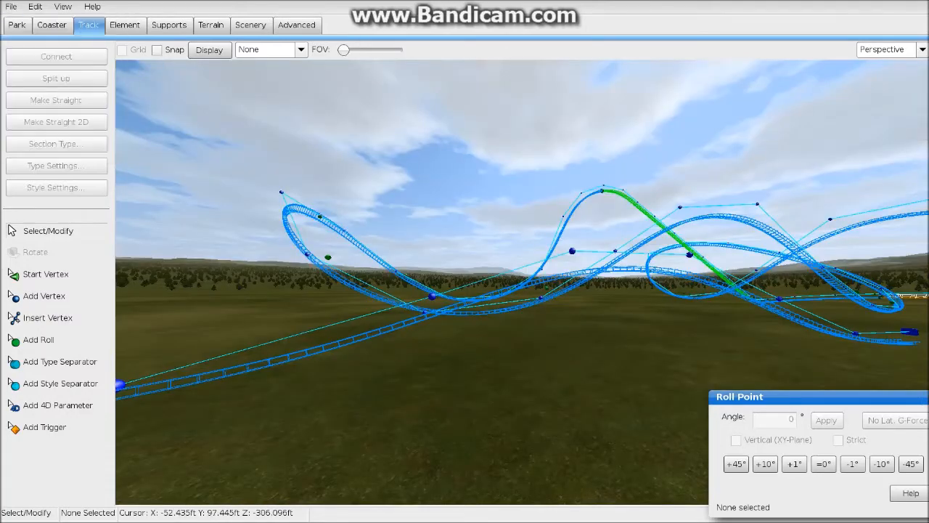
# Add a roll point midway between the half-circle turn's two apex vertices, with an angle of 0°
pyautogui.moveTo(464, 291); pyautogui.dragTo(334, 291, button='right')
pyautogui.click(38, 340)
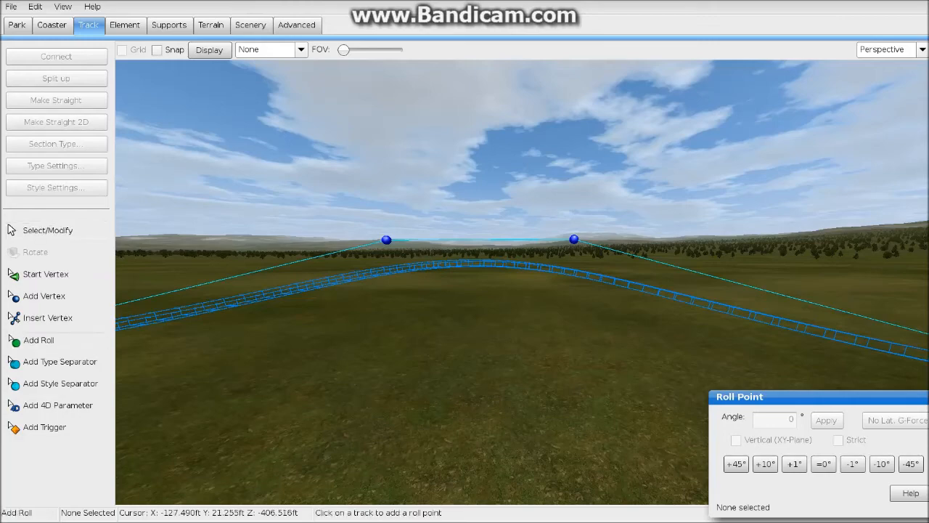
pyautogui.click(482, 241)
pyautogui.click(897, 420)
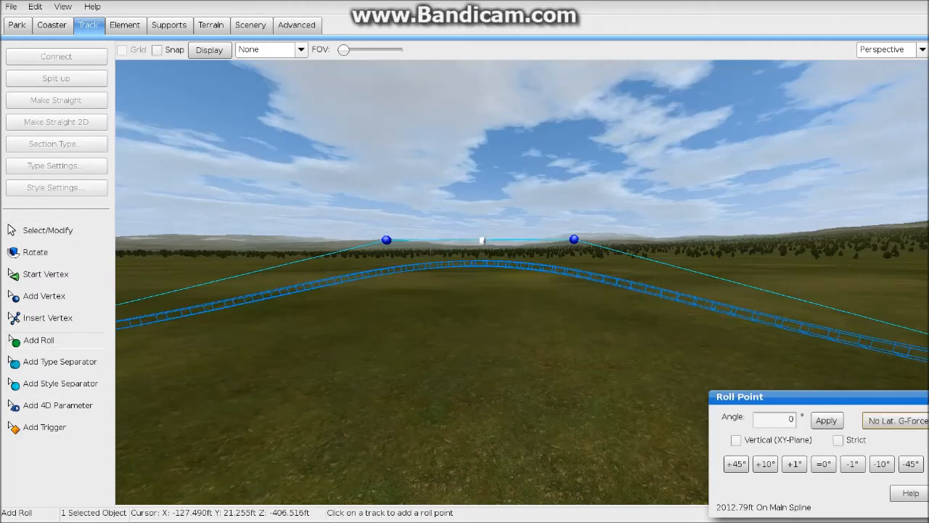
pyautogui.moveTo(639, 319); pyautogui.dragTo(697, 309, button='right')
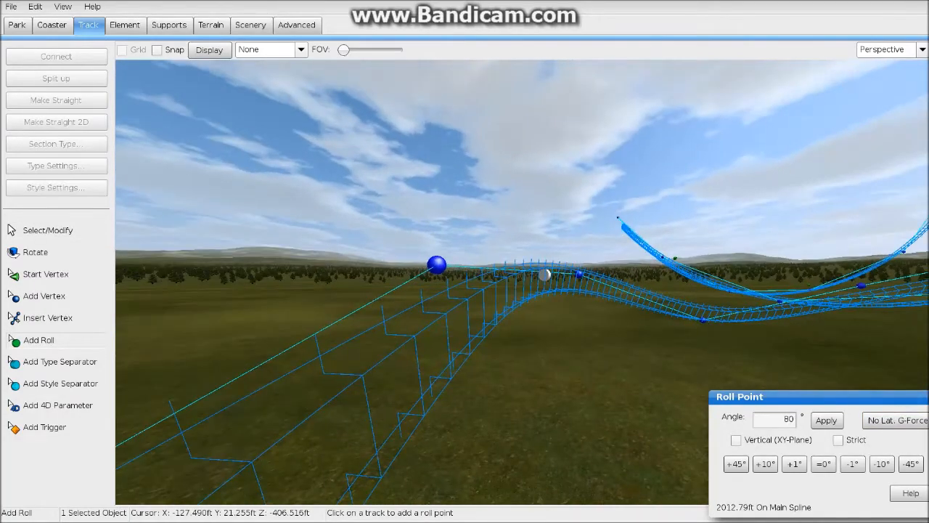
pyautogui.click(824, 463)
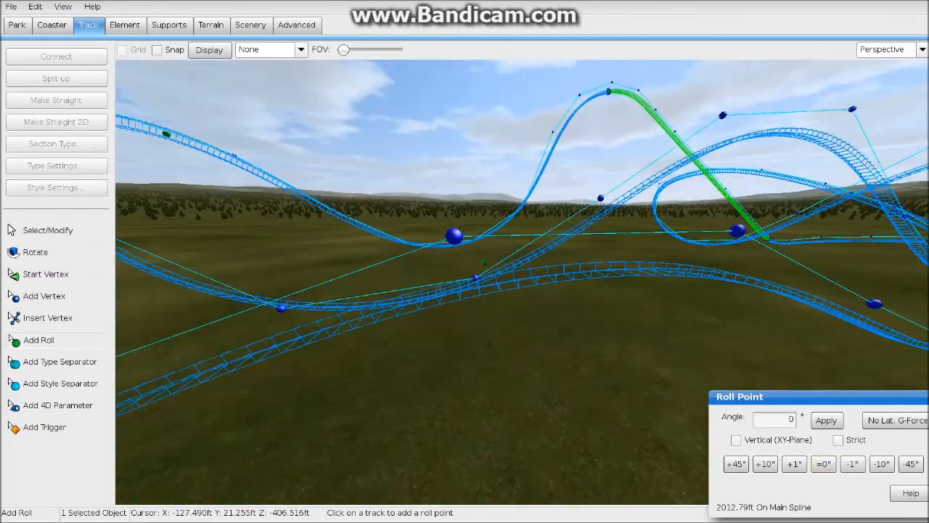
# Add 0° roll points on the small hills' crests before and after the turn, the entry one strict at about 1891 ft
pyautogui.click(509, 247)
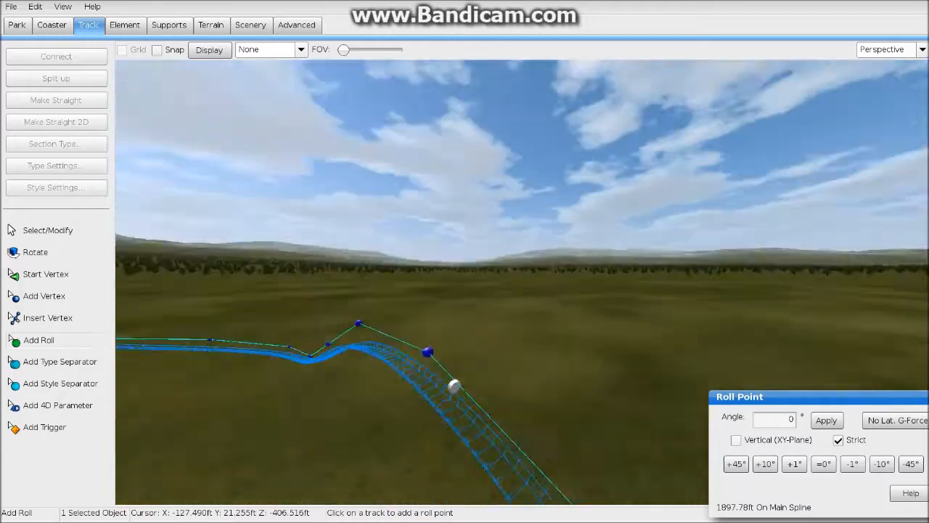
pyautogui.press('d')
pyautogui.click(47, 230)
pyautogui.moveTo(448, 327); pyautogui.dragTo(414, 315)
pyautogui.press('s')
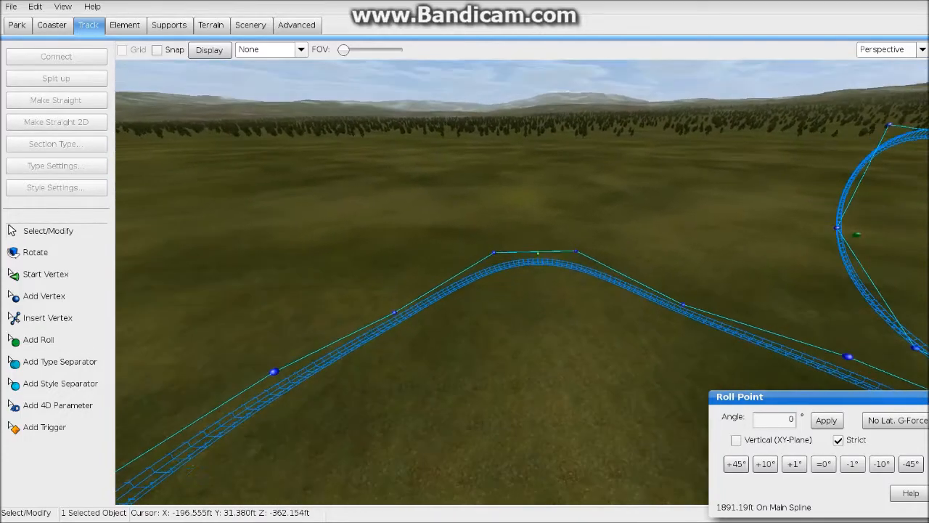
# Add roll points near the half-circle turn's entry and exit vertices, and bank both for no lateral G-force
pyautogui.click(38, 339)
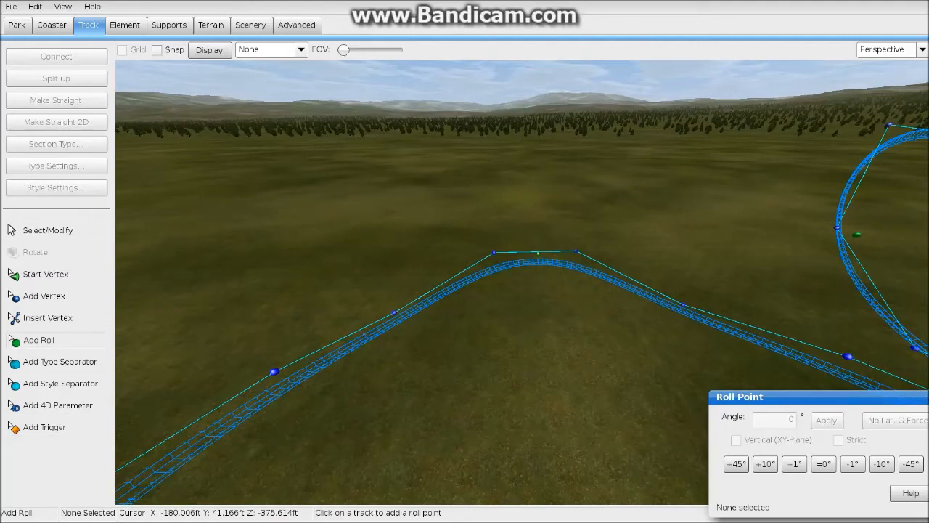
pyautogui.click(390, 312)
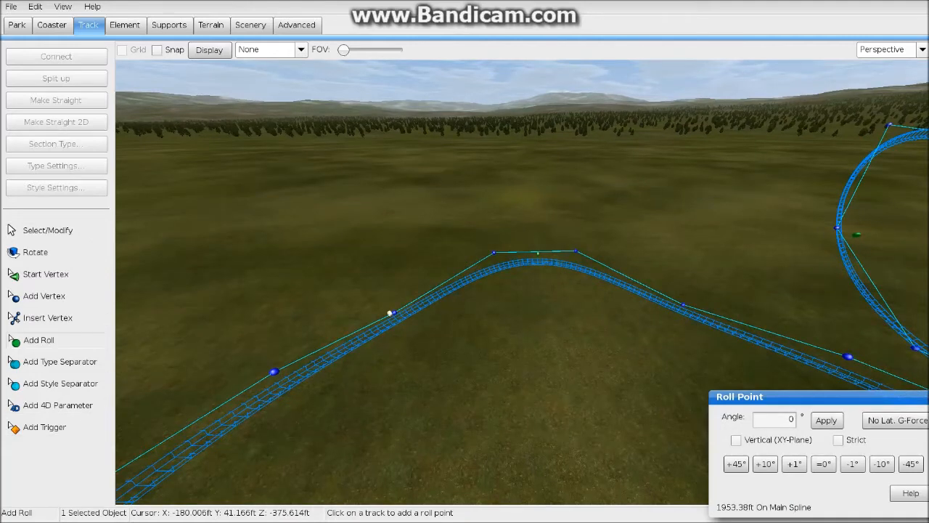
pyautogui.click(897, 421)
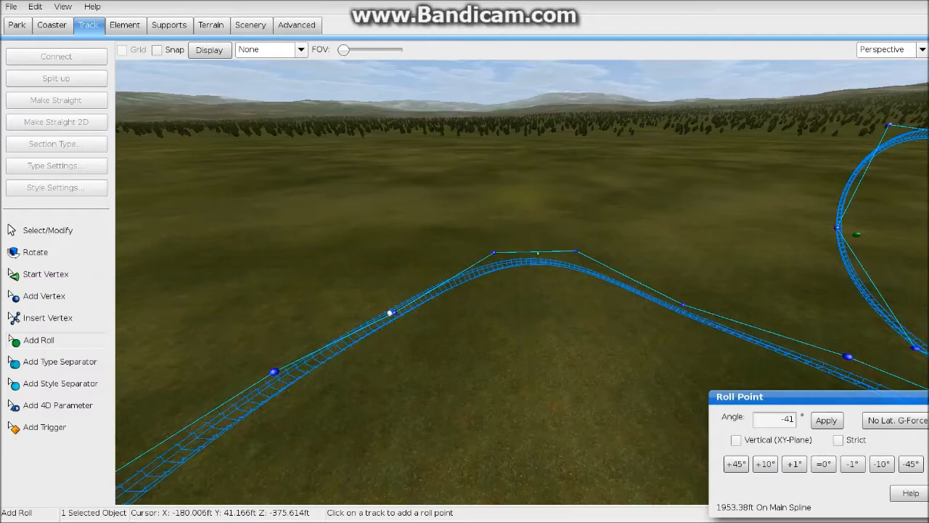
pyautogui.click(687, 303)
pyautogui.click(898, 420)
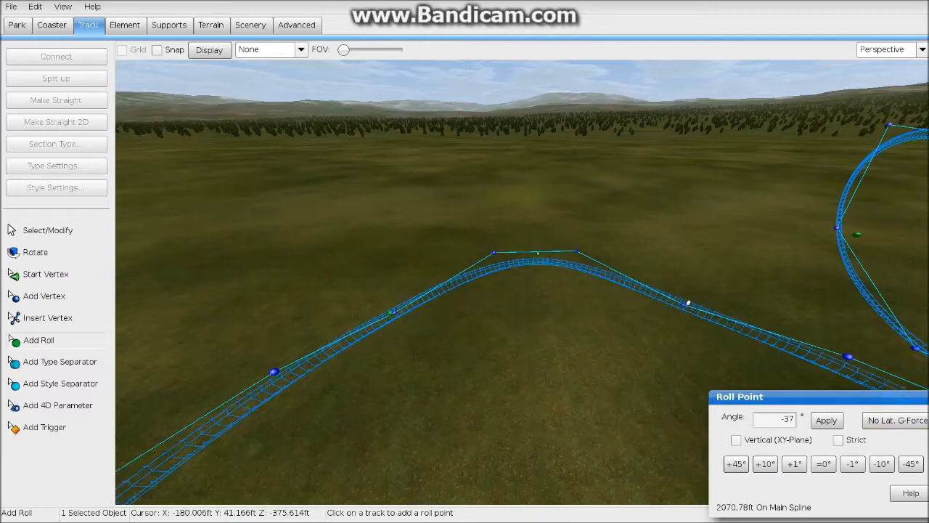
# Try banking the turn's apex roll point for no lateral G-force, and reset its angle to 0°
pyautogui.click(45, 230)
pyautogui.press('w')
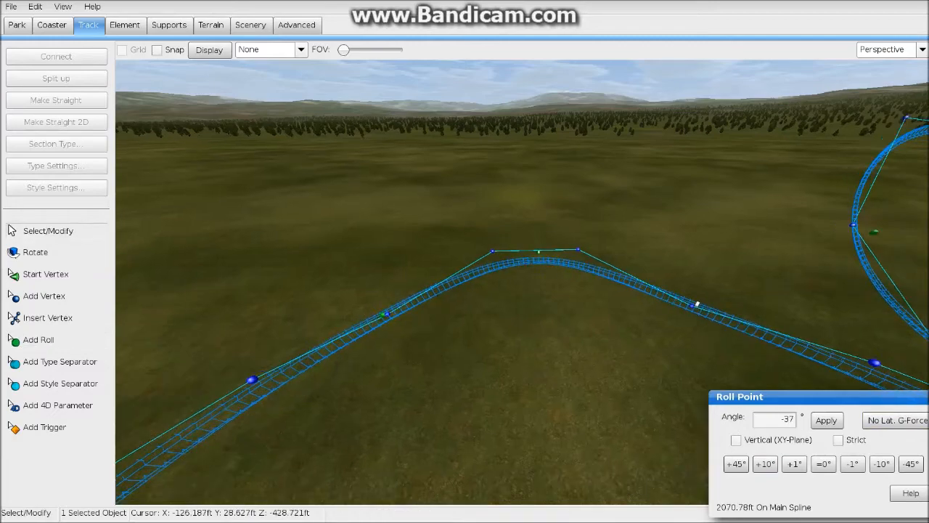
pyautogui.moveTo(465, 283); pyautogui.dragTo(349, 199, button='right')
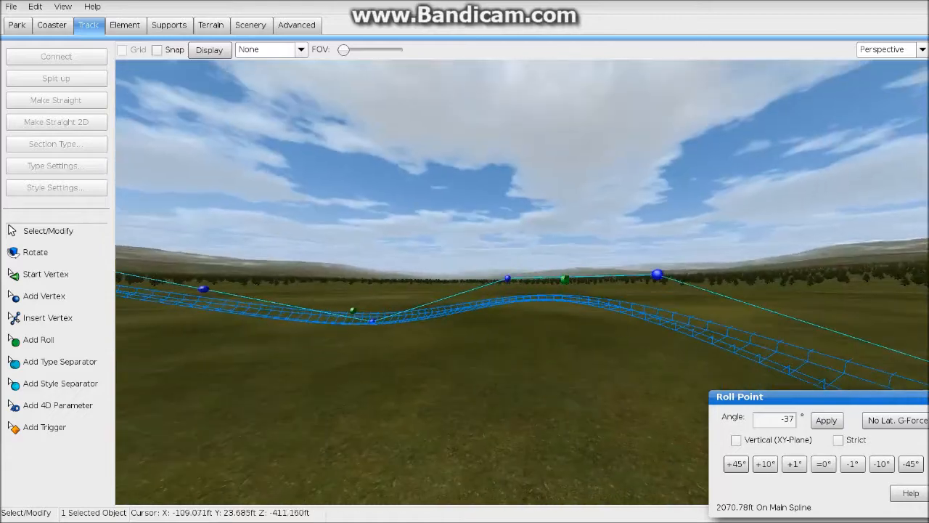
pyautogui.click(564, 278)
pyautogui.click(897, 421)
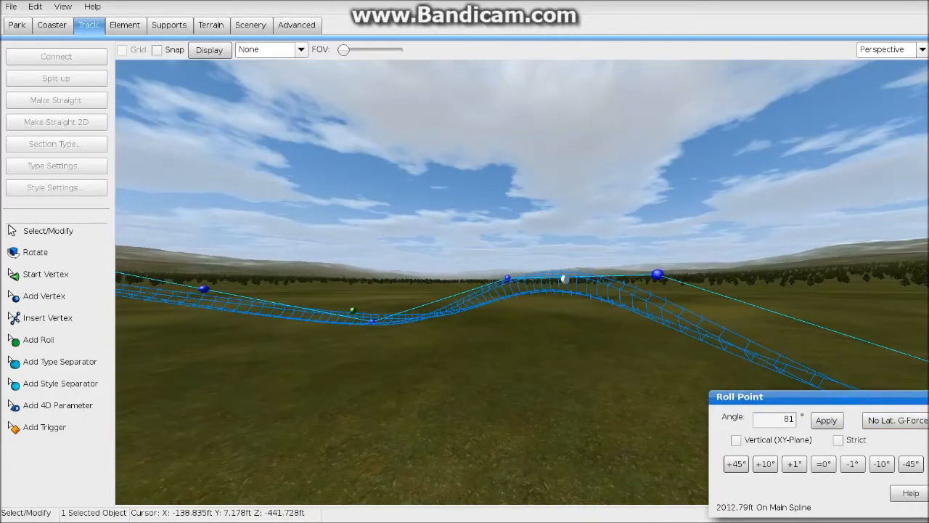
pyautogui.press('w')
pyautogui.moveTo(552, 290); pyautogui.dragTo(581, 236, button='right')
pyautogui.click(823, 463)
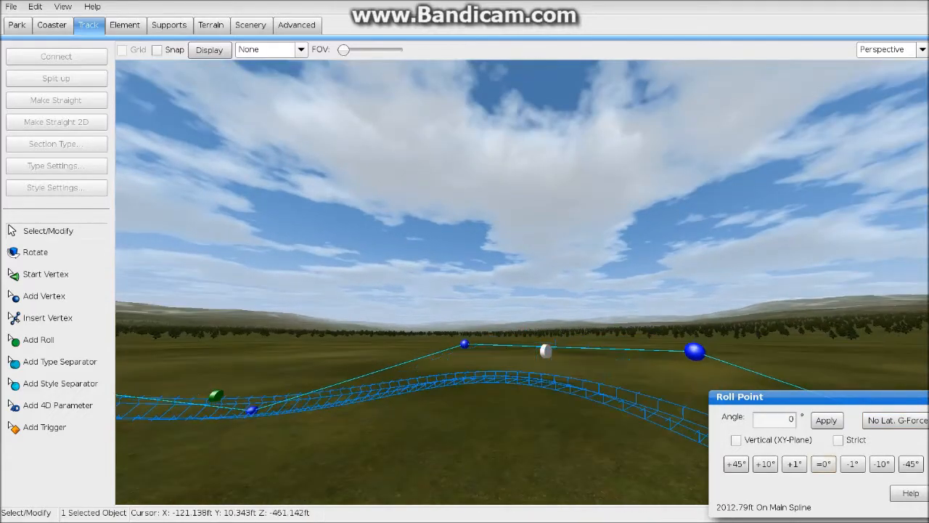
# Bank the turn's apex roll point to -90°, and refine its angle for no lateral G-force
pyautogui.click(910, 464)
pyautogui.click(910, 464)
pyautogui.moveTo(551, 290); pyautogui.dragTo(602, 302, button='right')
pyautogui.press('w')
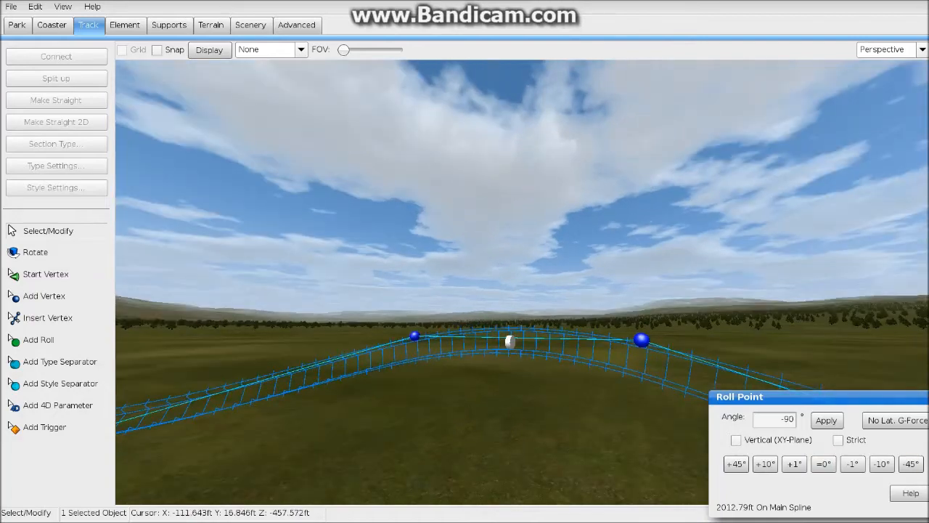
pyautogui.click(897, 420)
pyautogui.press('w')
pyautogui.press('a')
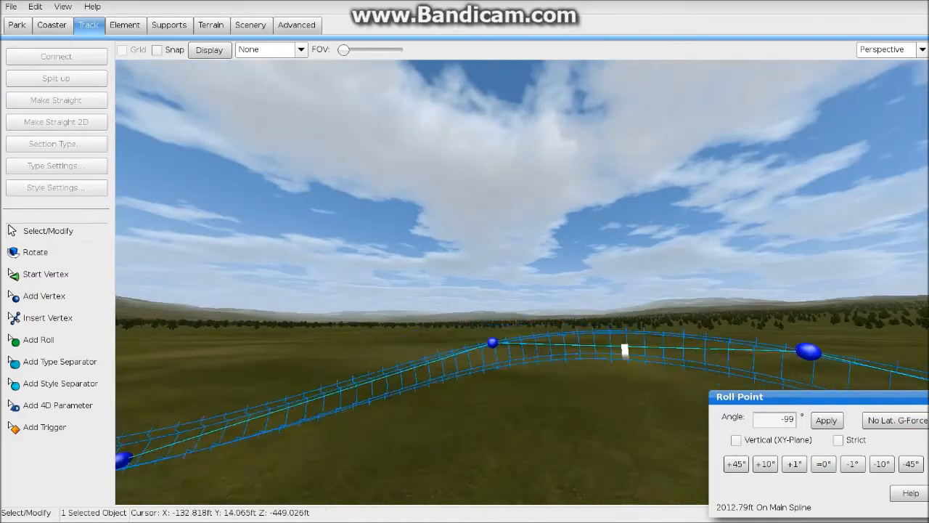
# Move the turn's exit roll point farther along the track to about 2090 ft, and re-bank it for no lateral G-force
pyautogui.moveTo(522, 283); pyautogui.dragTo(653, 349, button='right')
pyautogui.press('w')
pyautogui.press('s')
pyautogui.moveTo(514, 304); pyautogui.dragTo(447, 289)
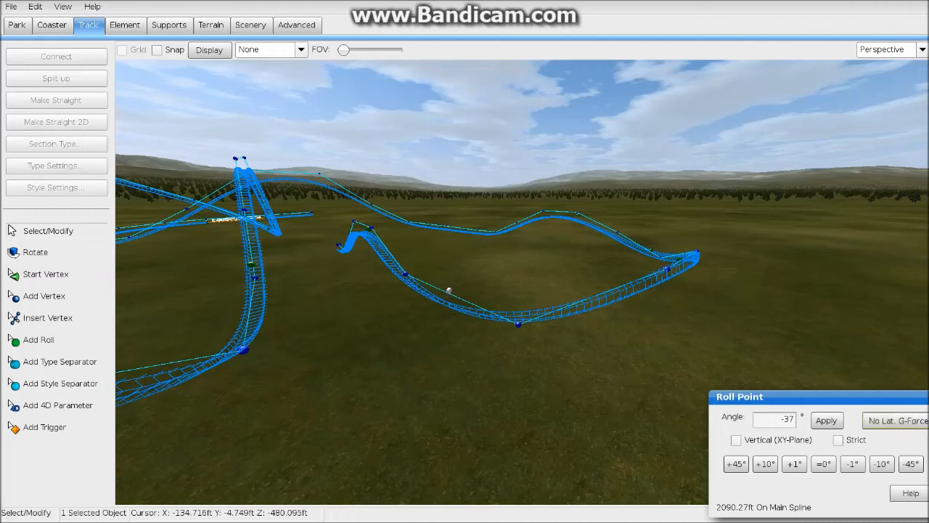
pyautogui.click(898, 420)
# Re-bank the roll point at the half-circle turn's entry for no lateral G-force
pyautogui.press('w')
pyautogui.moveTo(523, 283); pyautogui.dragTo(584, 243, button='right')
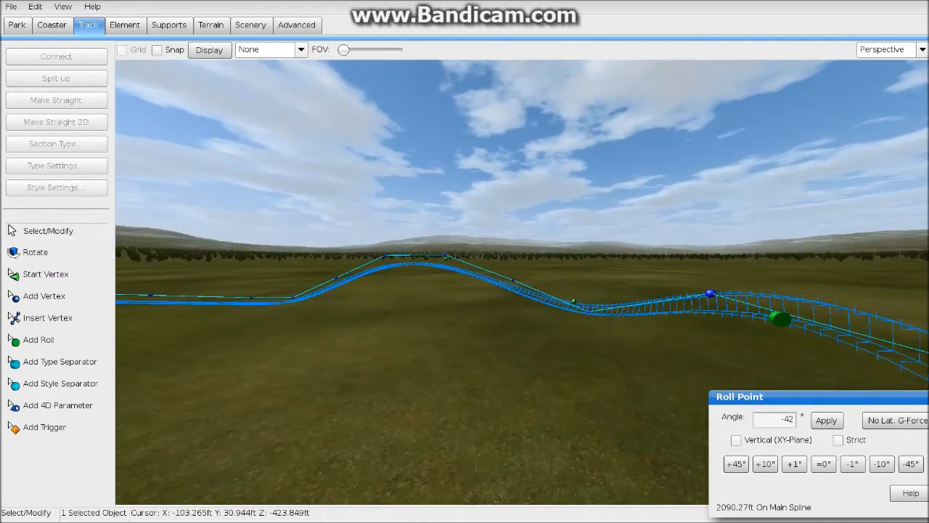
pyautogui.click(573, 301)
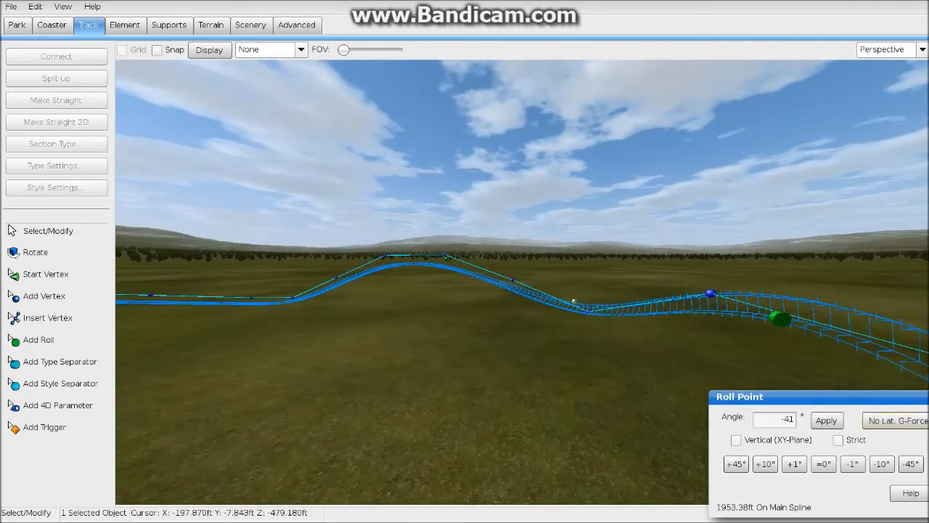
pyautogui.click(898, 420)
# In the Top view, select the newest track from the quarter turn to the open end, and depump its vertices
pyautogui.click(888, 50)
pyautogui.click(874, 68)
pyautogui.scroll(-4, 610, 327)
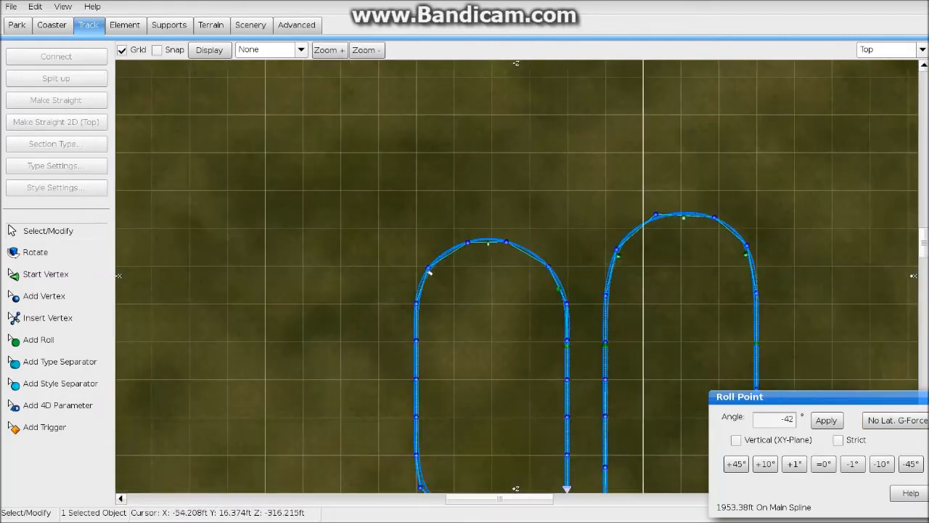
pyautogui.scroll(-3, 544, 348)
pyautogui.moveTo(537, 354); pyautogui.dragTo(511, 292, button='right')
pyautogui.moveTo(390, 151); pyautogui.dragTo(530, 351)
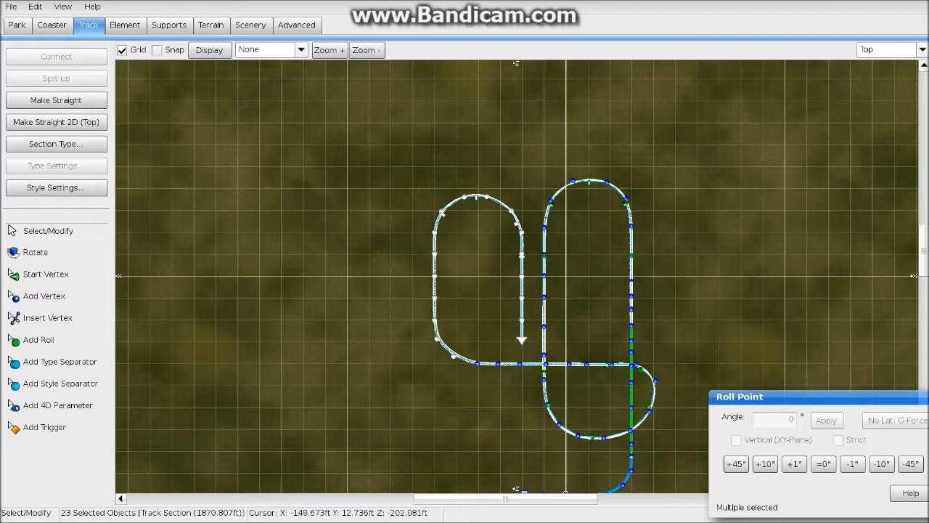
pyautogui.click(125, 25)
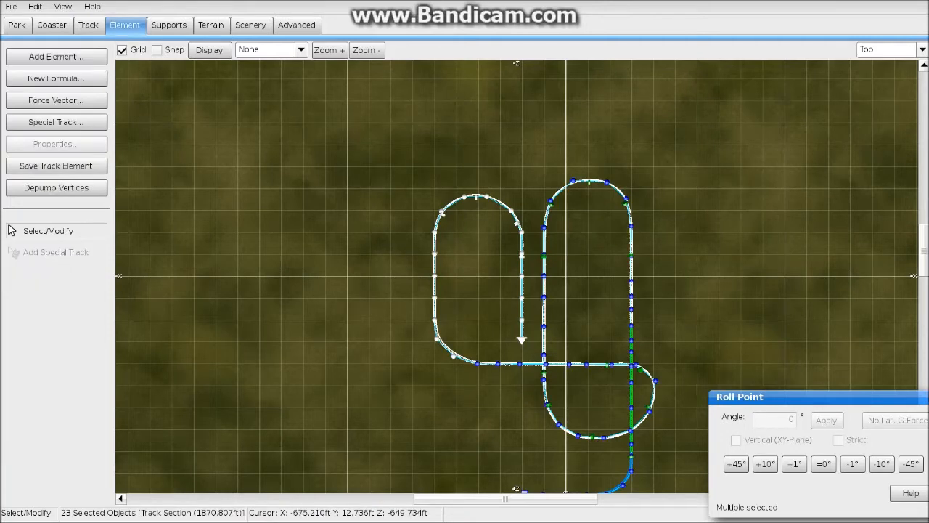
pyautogui.click(56, 187)
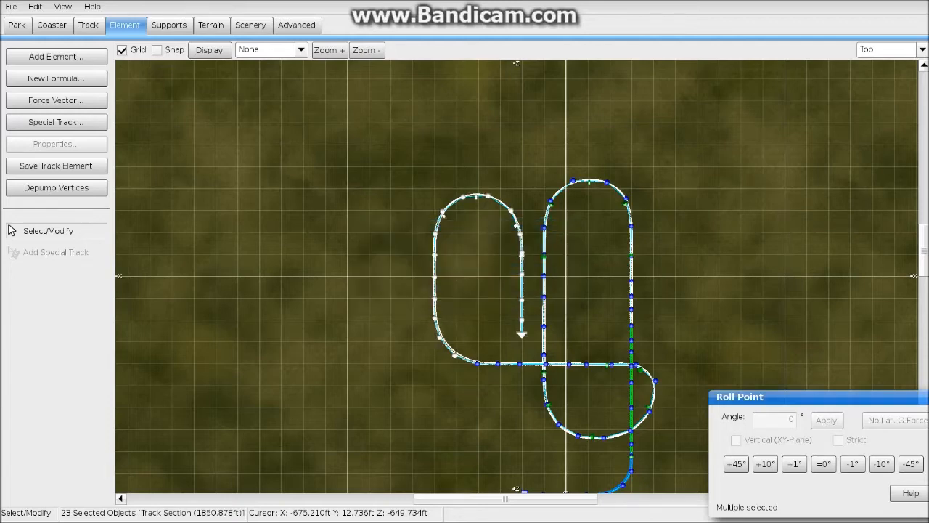
# Select the vertices of the final straight at the track's open end, and make them straight in 2D in the Top view
pyautogui.click(590, 292)
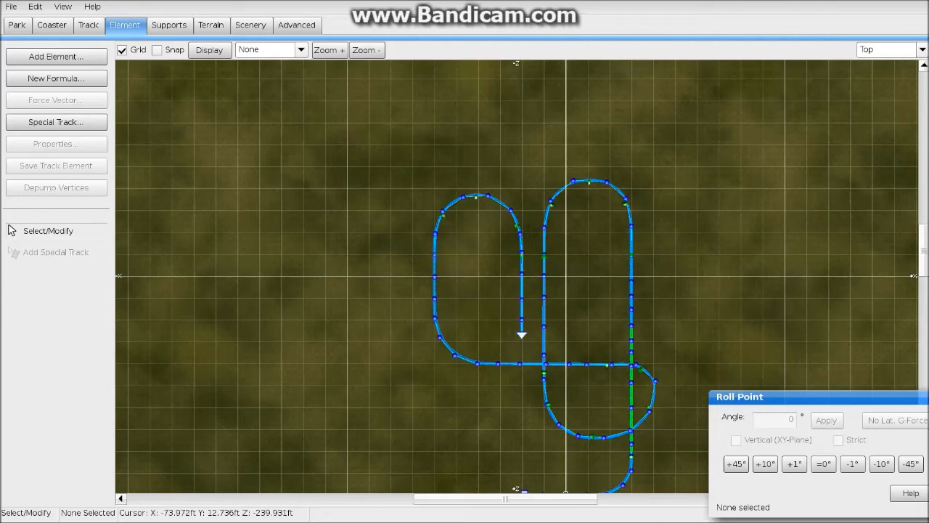
pyautogui.click(330, 50)
pyautogui.moveTo(511, 357); pyautogui.dragTo(527, 200)
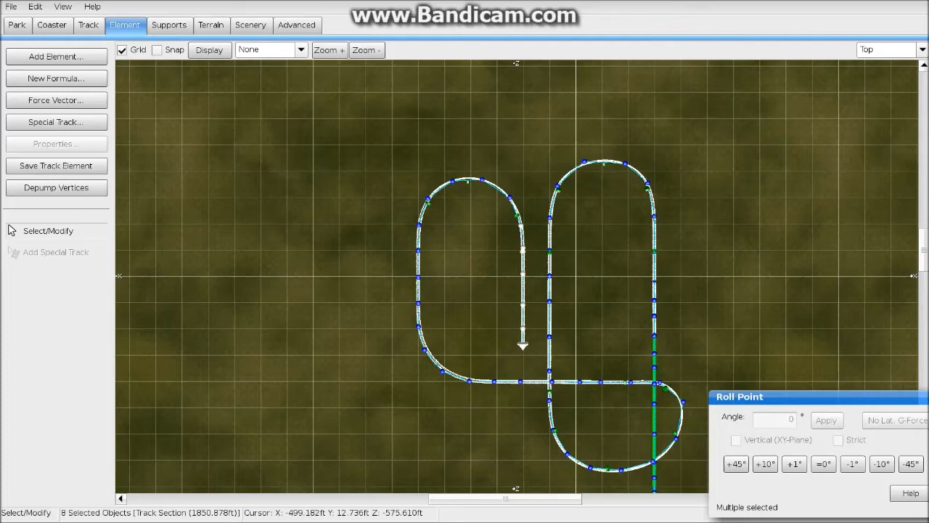
pyautogui.click(89, 25)
pyautogui.click(56, 122)
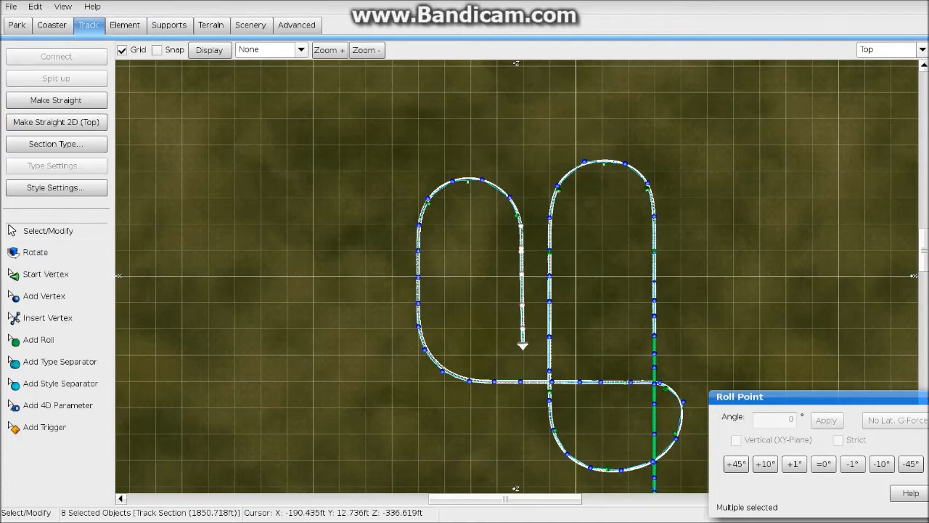
# Make the outer straight between the quarter turn and the half-circle turn straight in 2D
pyautogui.moveTo(400, 213); pyautogui.dragTo(429, 341)
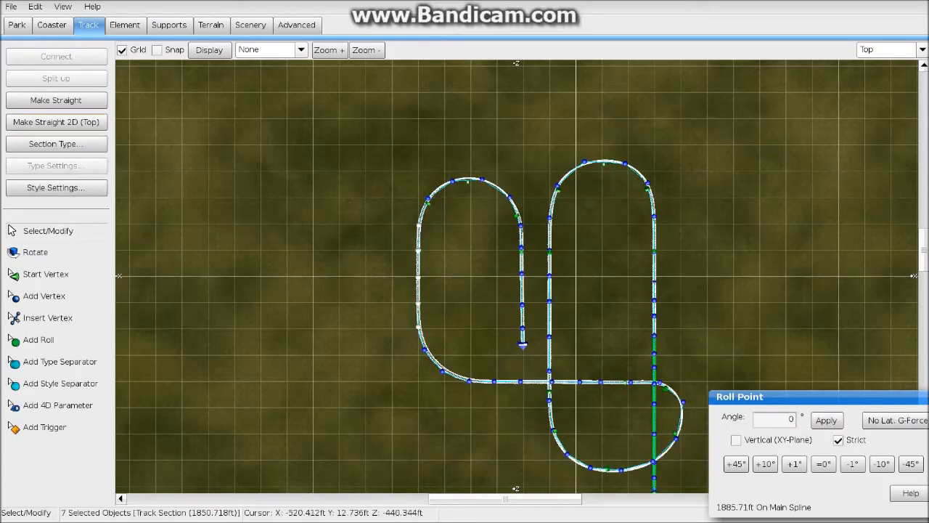
pyautogui.click(56, 122)
pyautogui.click(454, 206)
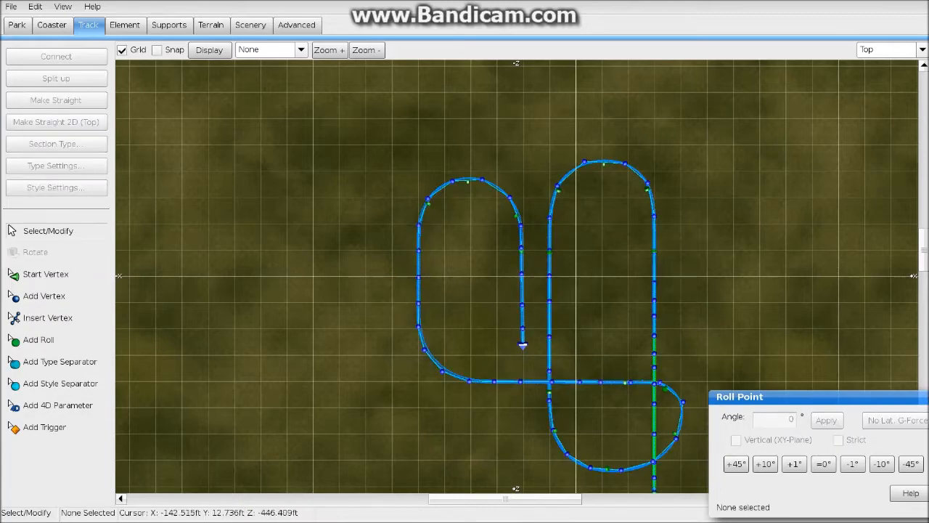
# In the Perspective view, re-bank the half-circle turn's entry roll point for no lateral G-force
pyautogui.click(469, 181)
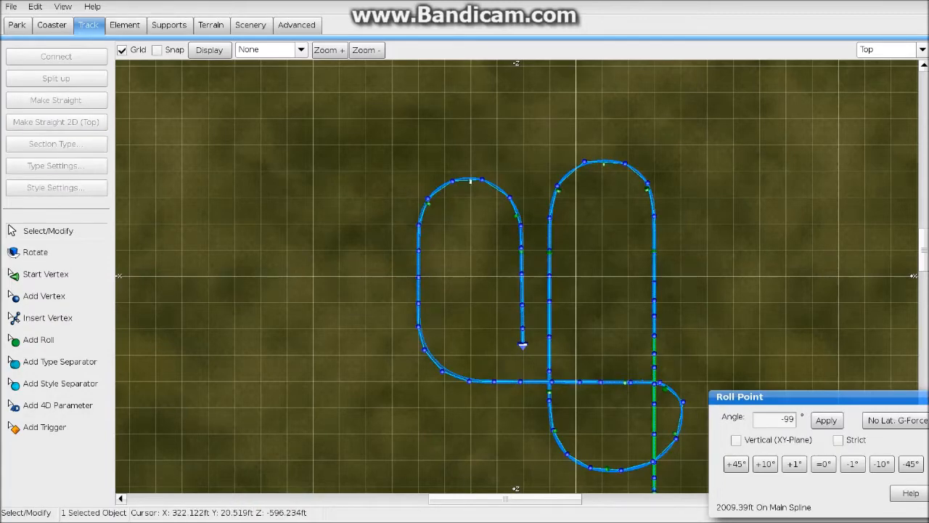
pyautogui.click(922, 49)
pyautogui.click(880, 118)
pyautogui.press('w')
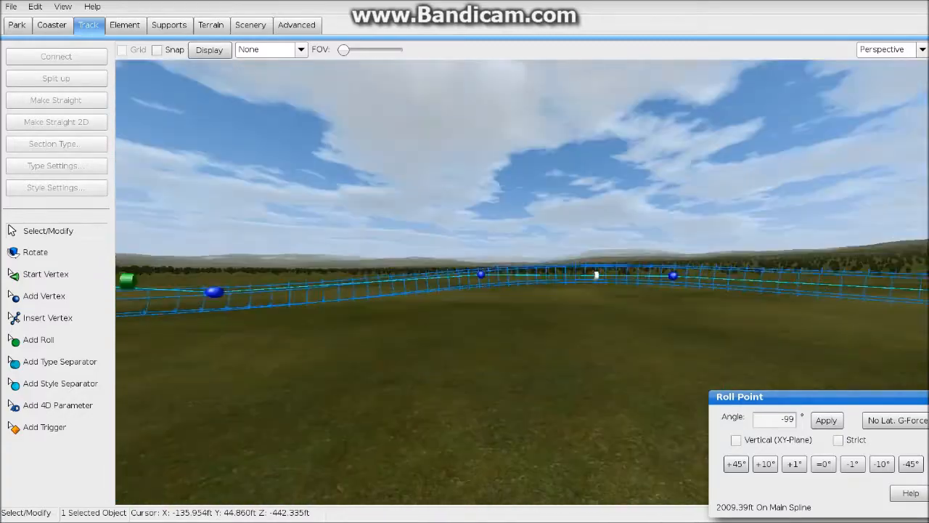
pyautogui.moveTo(401, 197); pyautogui.dragTo(714, 315)
pyautogui.moveTo(660, 276); pyautogui.dragTo(654, 232)
pyautogui.click(625, 273)
pyautogui.moveTo(626, 273); pyautogui.dragTo(541, 319, button='right')
pyautogui.press('w')
pyautogui.click(547, 238)
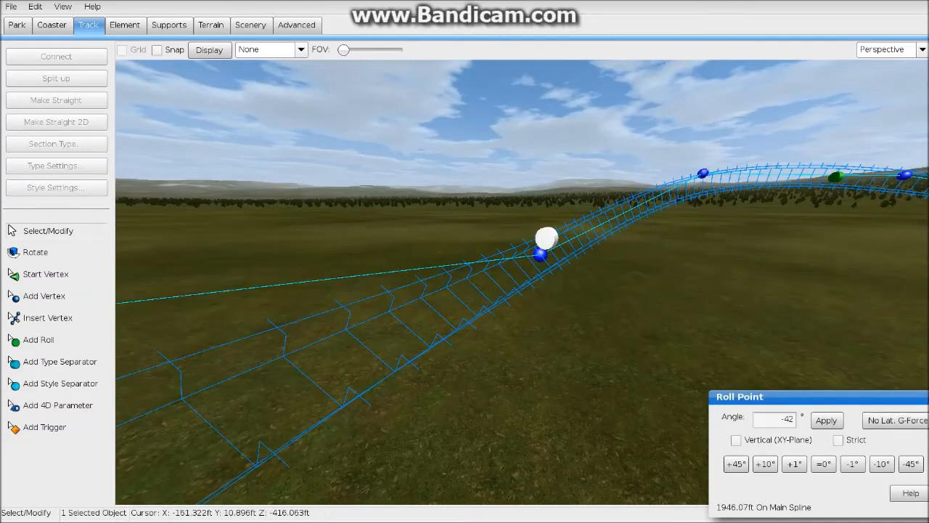
pyautogui.click(897, 420)
# Re-bank the roll point at the half-circle turn's apex for no lateral G-force
pyautogui.moveTo(675, 348); pyautogui.dragTo(784, 290, button='right')
pyautogui.press('w')
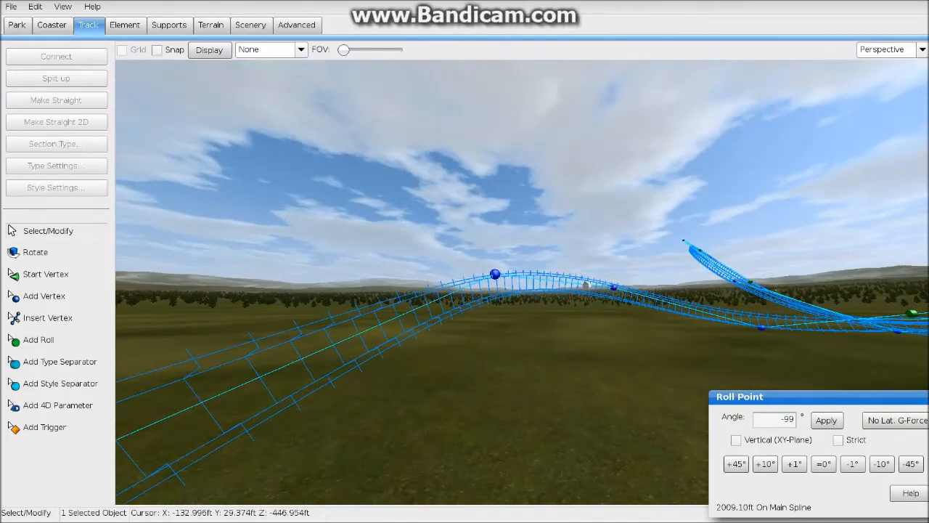
pyautogui.press('d')
pyautogui.moveTo(586, 285); pyautogui.dragTo(487, 283, button='right')
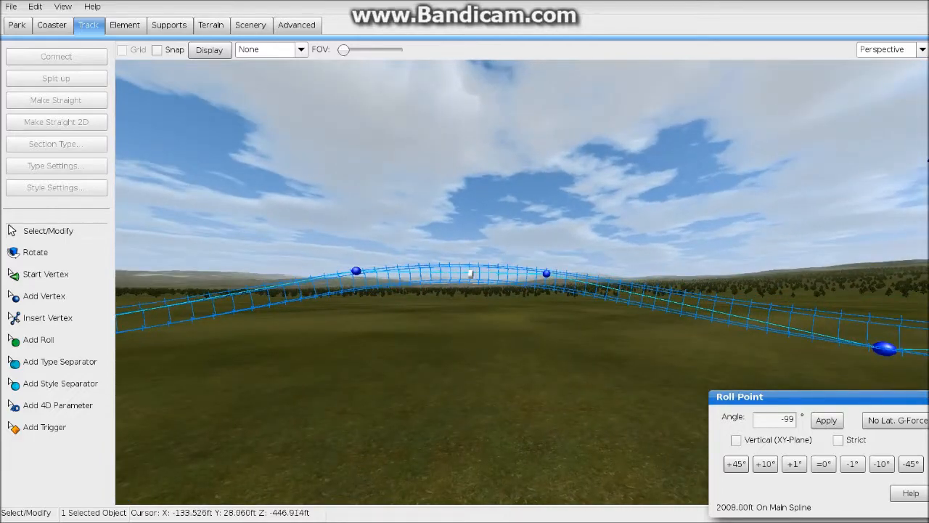
pyautogui.click(897, 421)
# Re-bank the roll point at the half-circle turn's exit for no lateral G-force
pyautogui.moveTo(675, 348); pyautogui.dragTo(791, 366, button='right')
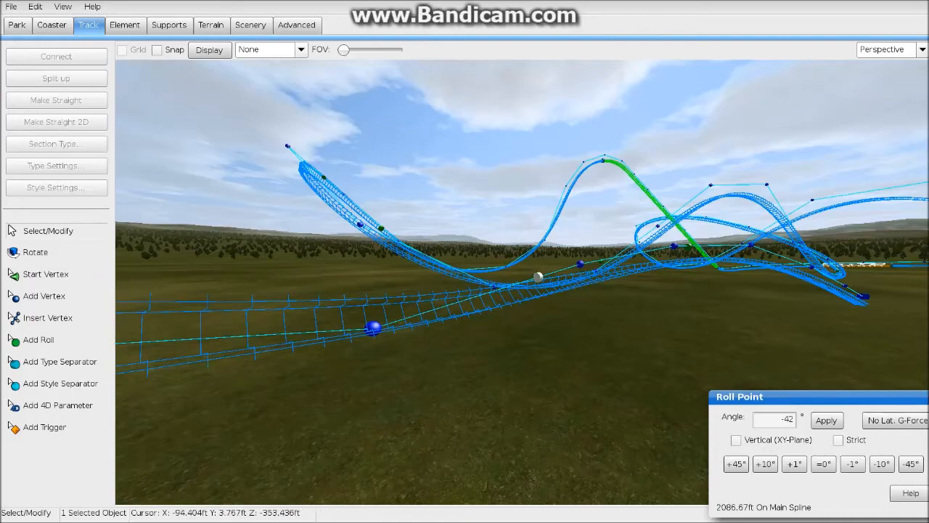
pyautogui.click(897, 420)
pyautogui.press('a')
pyautogui.press('w')
pyautogui.moveTo(675, 348); pyautogui.dragTo(900, 323, button='right')
# In the Track view, add roll points at about 1703 ft and 1787 ft along the quarter turn, banked for no lateral G-force
pyautogui.click(889, 50)
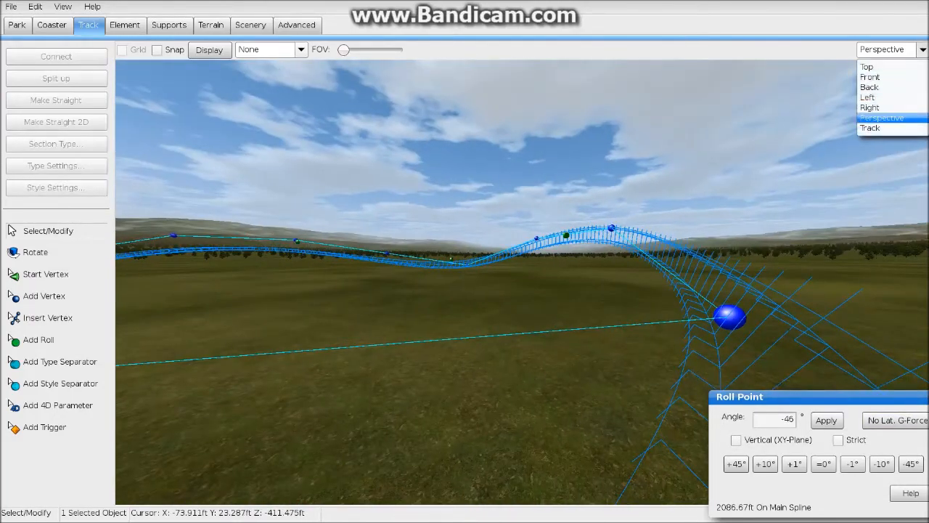
pyautogui.click(871, 126)
pyautogui.press('w')
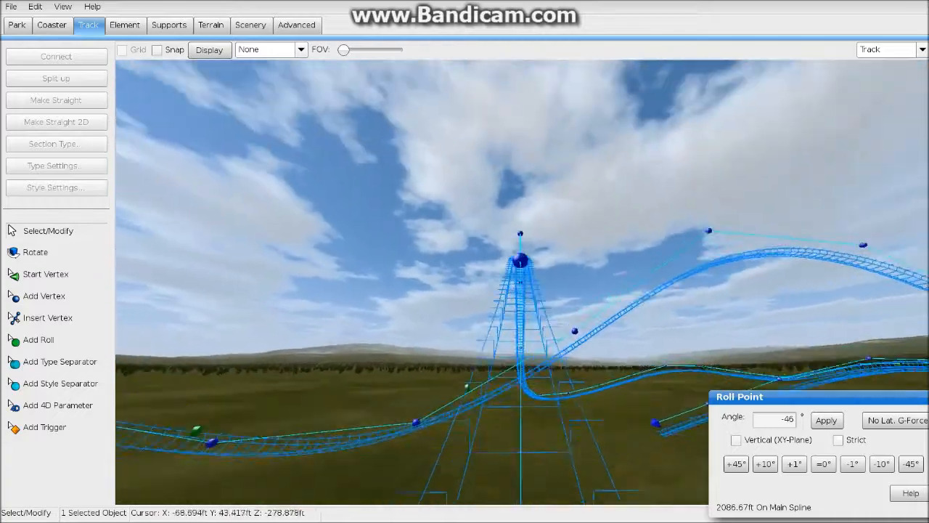
pyautogui.press('Up')
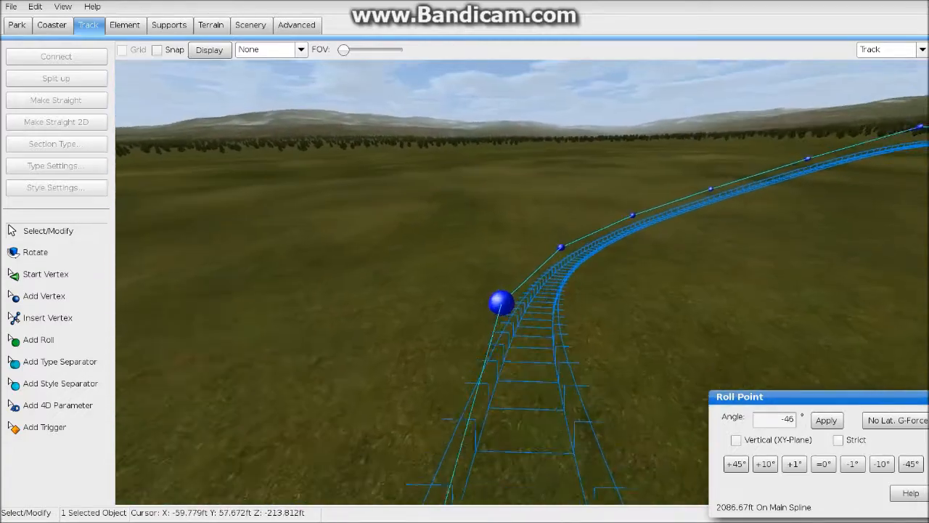
pyautogui.click(39, 340)
pyautogui.press('Down')
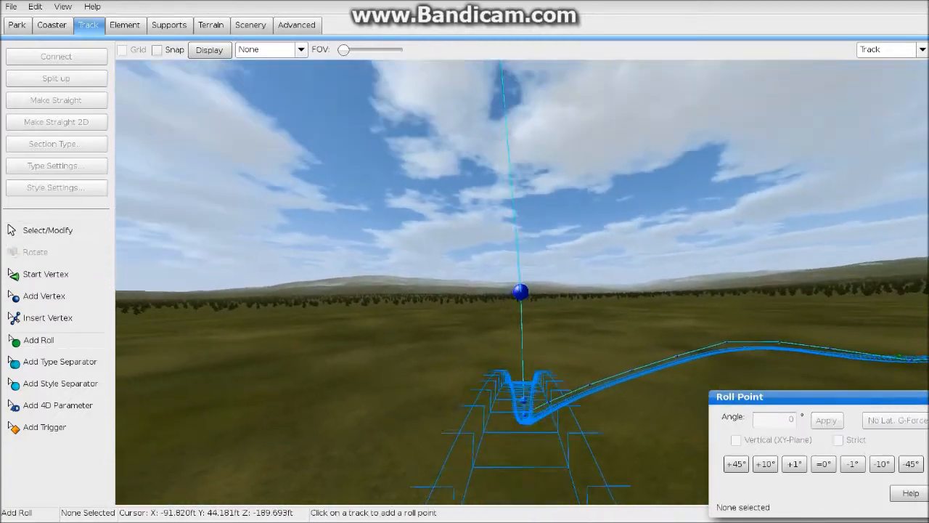
pyautogui.press('Up')
pyautogui.click(521, 304)
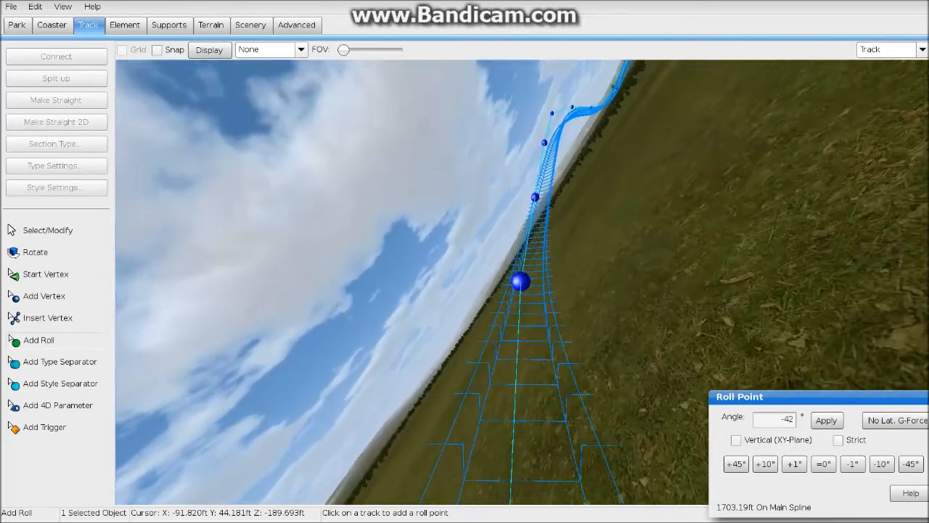
pyautogui.click(537, 195)
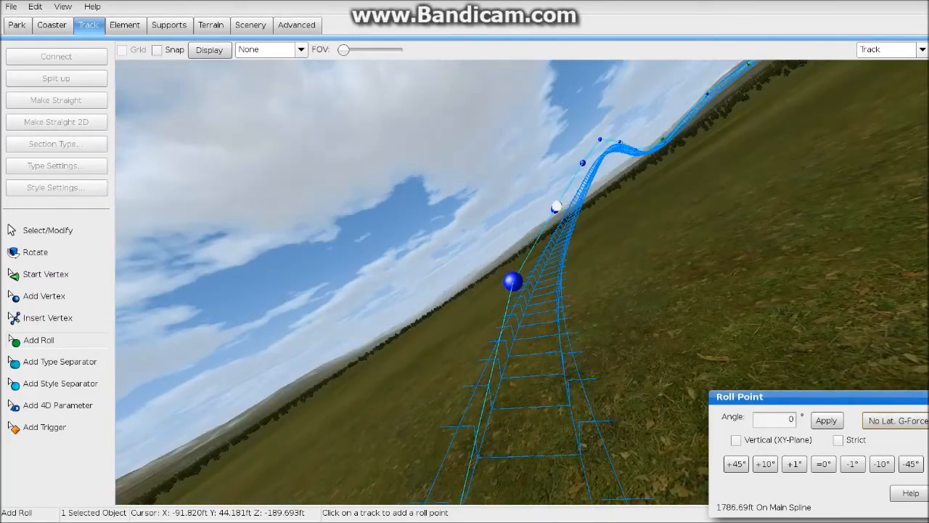
pyautogui.click(898, 421)
# Turn off Strict on the roll point between the quarter turn and the half-circle turn, and check the ride along the remaining track
pyautogui.press('w')
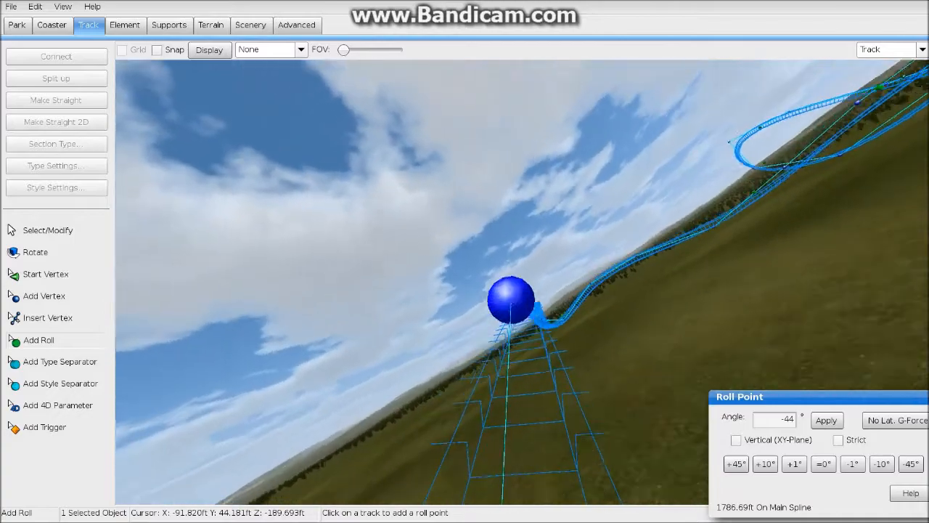
pyautogui.press('s')
pyautogui.press('s')
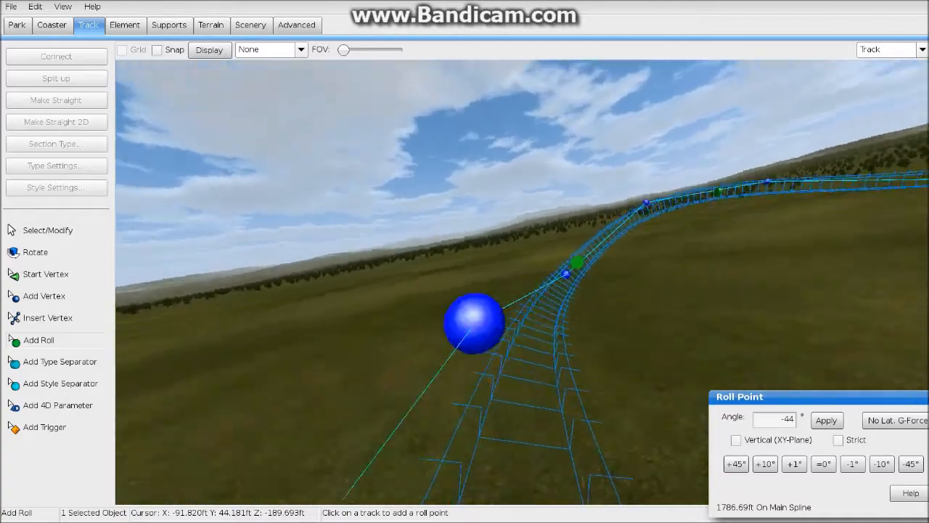
pyautogui.press('s')
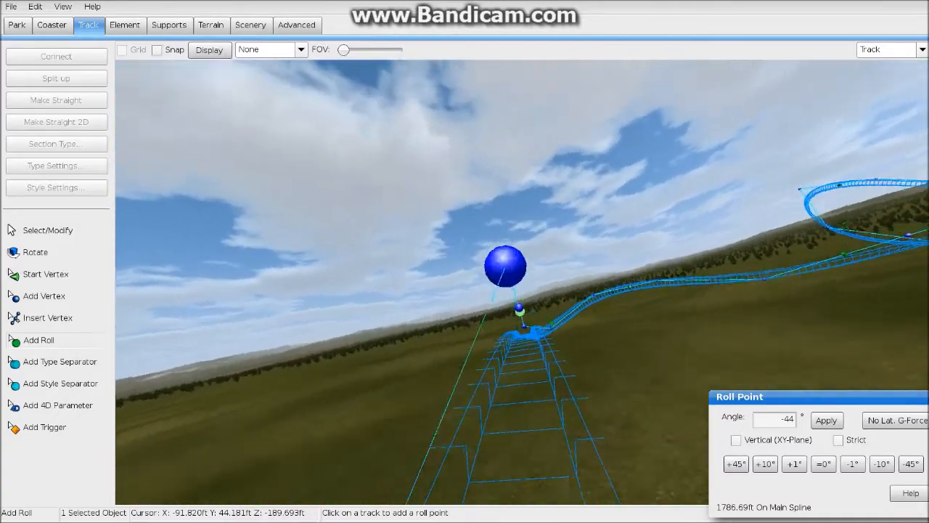
pyautogui.press('w')
pyautogui.click(48, 230)
pyautogui.press('s')
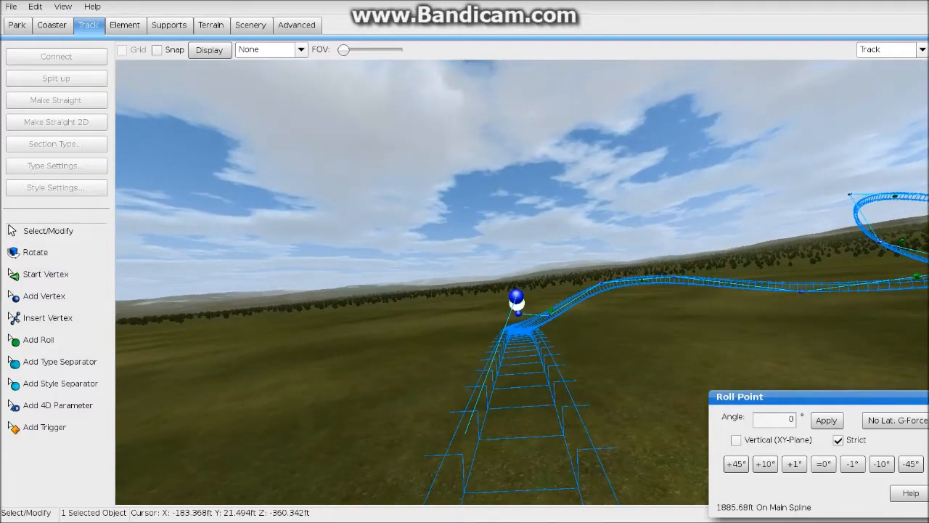
pyautogui.click(838, 440)
pyautogui.press('w')
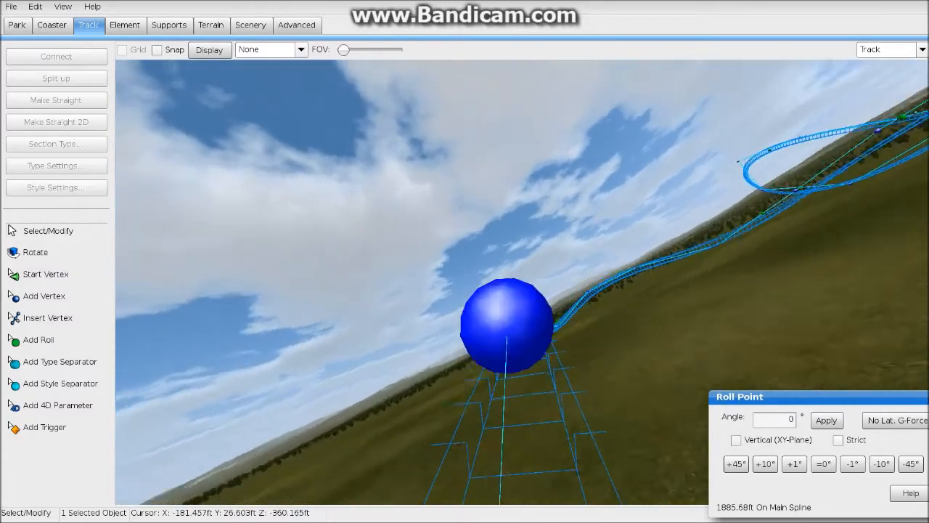
pyautogui.press('s')
pyautogui.press('w')
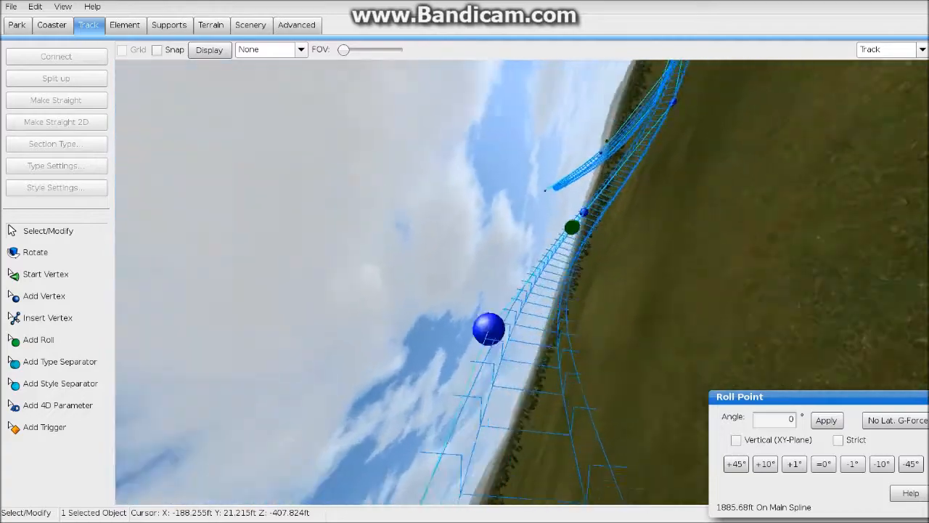
pyautogui.press('s')
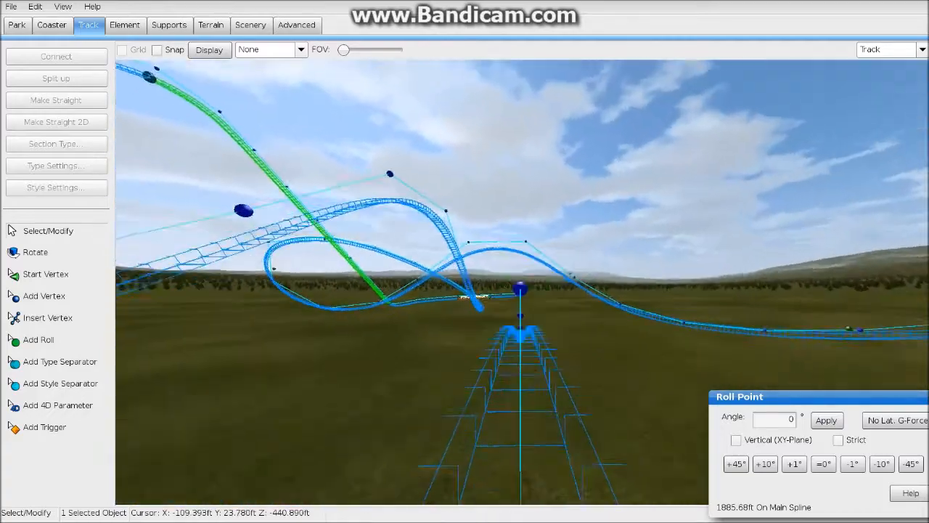
pyautogui.press('w')
# In the Left view, extend the track's open end with three vertices climbing to about 44 ft
pyautogui.click(922, 50)
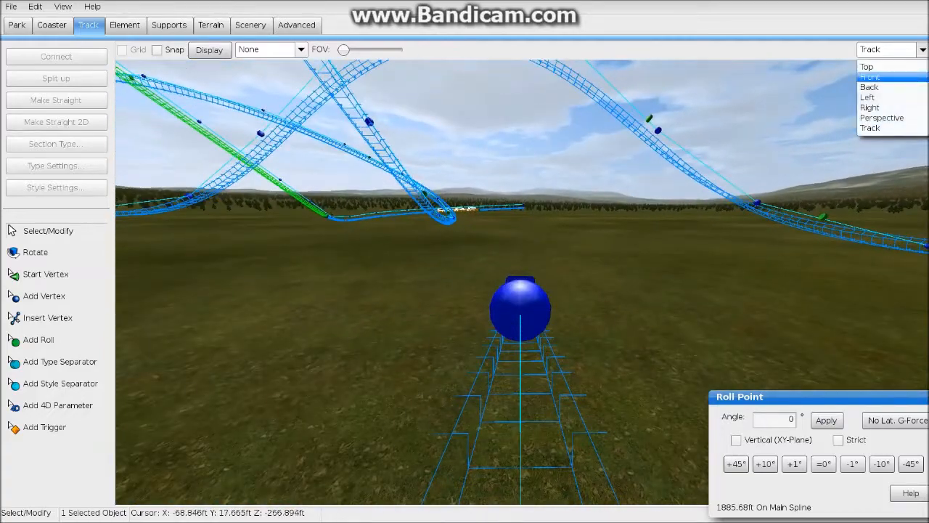
pyautogui.click(887, 77)
pyautogui.click(922, 50)
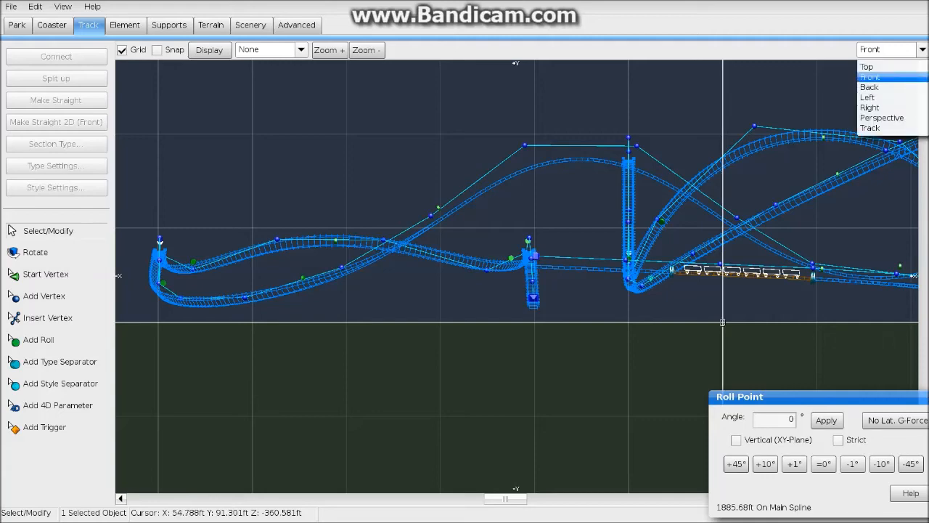
pyautogui.click(887, 77)
pyautogui.click(922, 50)
pyautogui.click(887, 97)
pyautogui.scroll(-2, 857, 247)
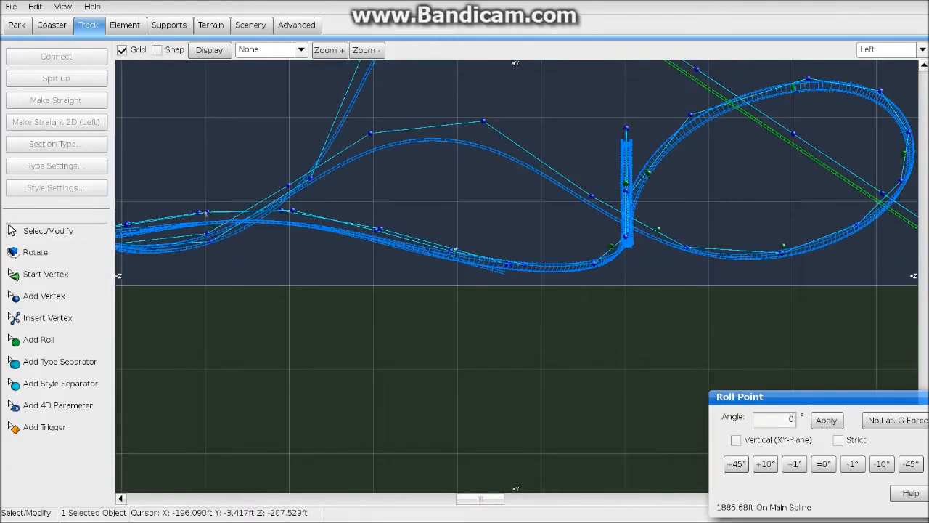
pyautogui.scroll(2, 806, 279)
pyautogui.moveTo(506, 279); pyautogui.dragTo(501, 253)
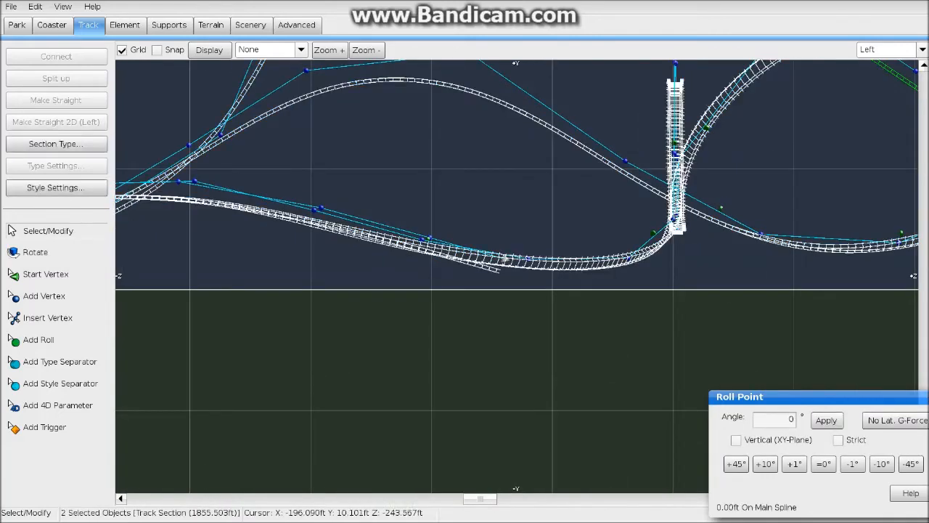
pyautogui.click(44, 296)
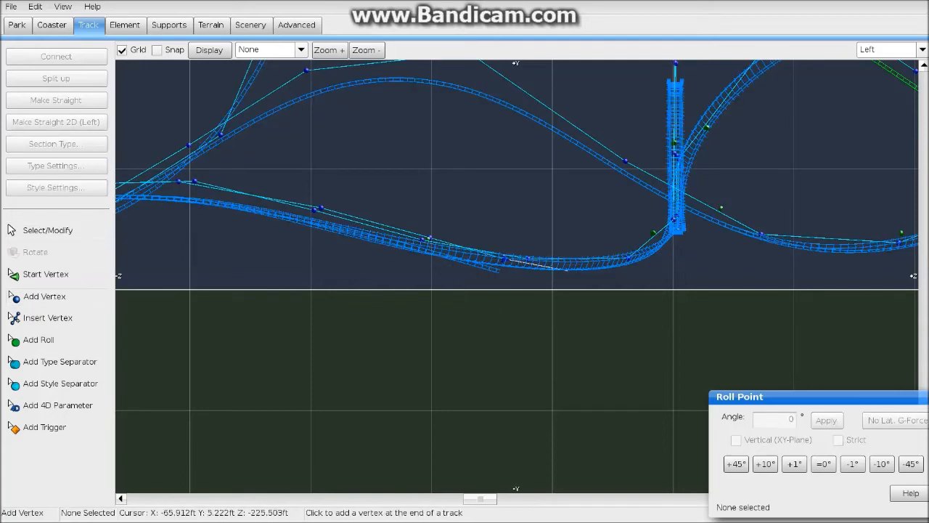
pyautogui.click(604, 255)
pyautogui.moveTo(604, 255); pyautogui.dragTo(416, 303, button='right')
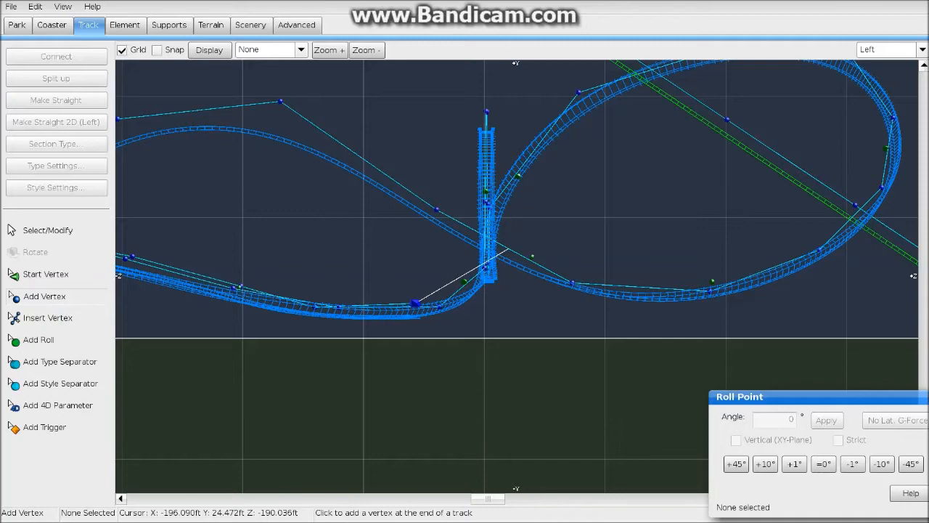
pyautogui.click(510, 247)
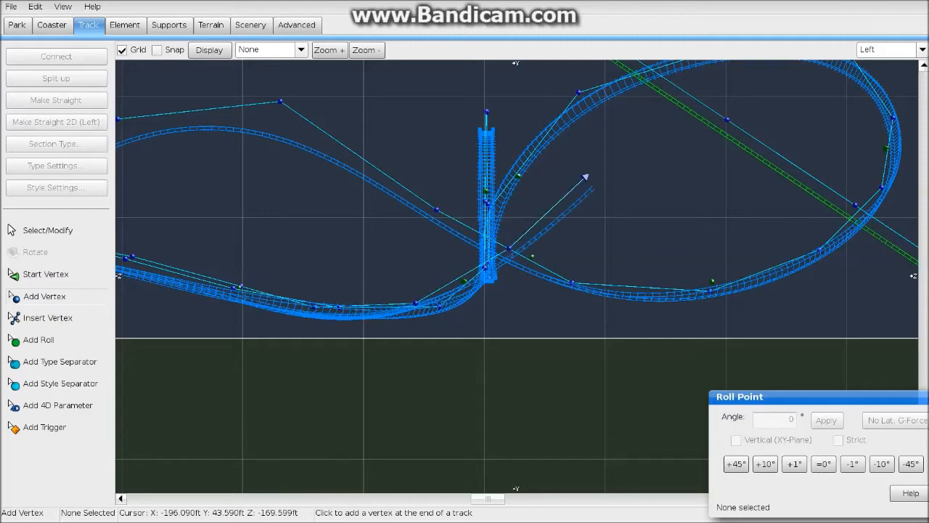
# Add two level vertices at about 55 ft to form the crest of the new hill
pyautogui.moveTo(586, 180); pyautogui.dragTo(531, 267, button='right')
pyautogui.click(532, 268)
pyautogui.moveTo(610, 225); pyautogui.dragTo(523, 203, button='right')
pyautogui.click(621, 203)
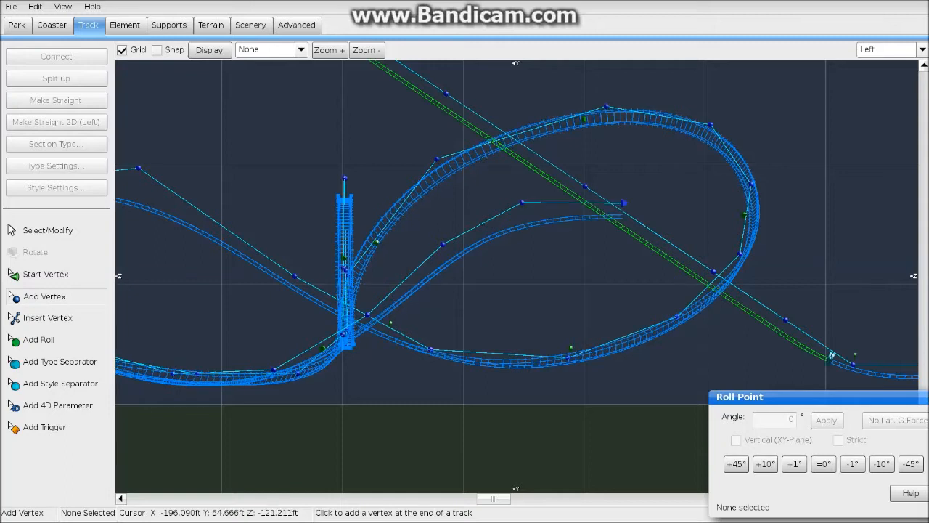
# Add a lower vertex past the crest to start the hill's descent, finish adding vertices, and select the track's end vertex
pyautogui.moveTo(622, 203); pyautogui.dragTo(451, 206, button='right')
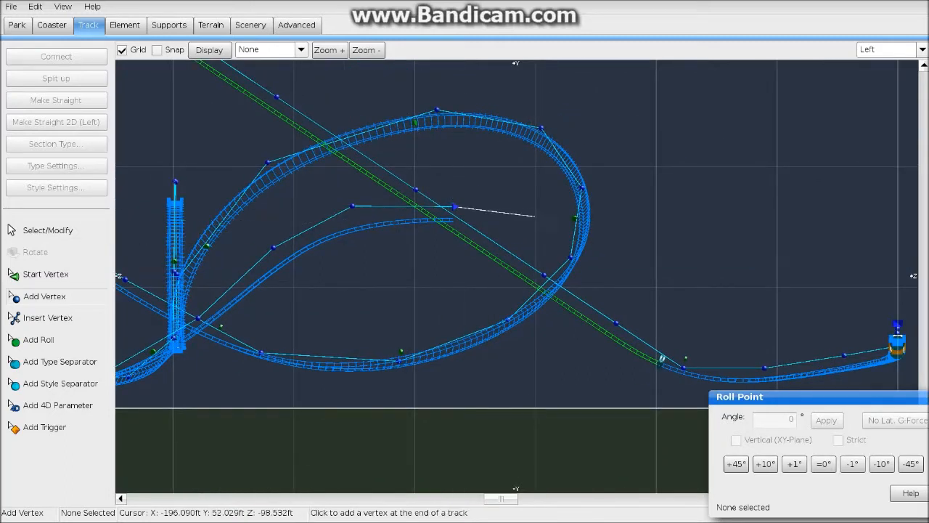
pyautogui.click(537, 248)
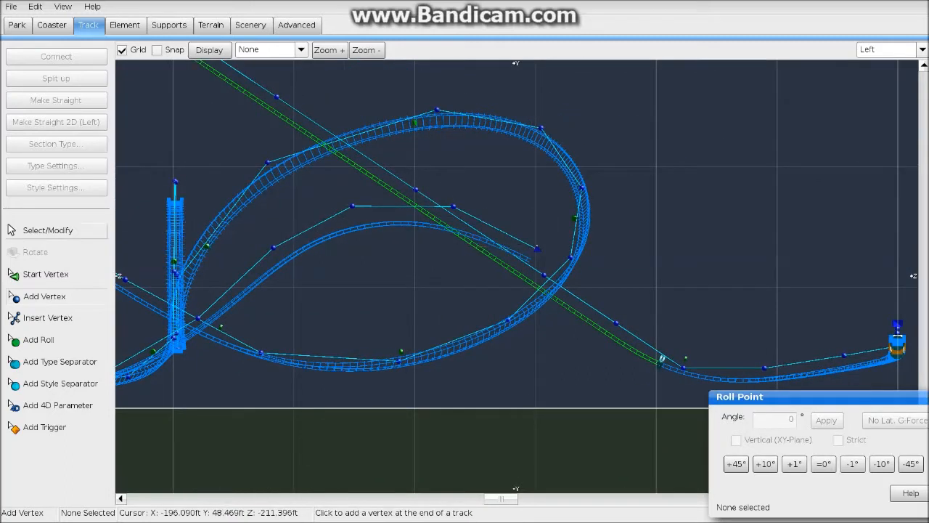
pyautogui.press('Escape')
pyautogui.click(537, 248)
pyautogui.moveTo(537, 248); pyautogui.dragTo(384, 229, button='right')
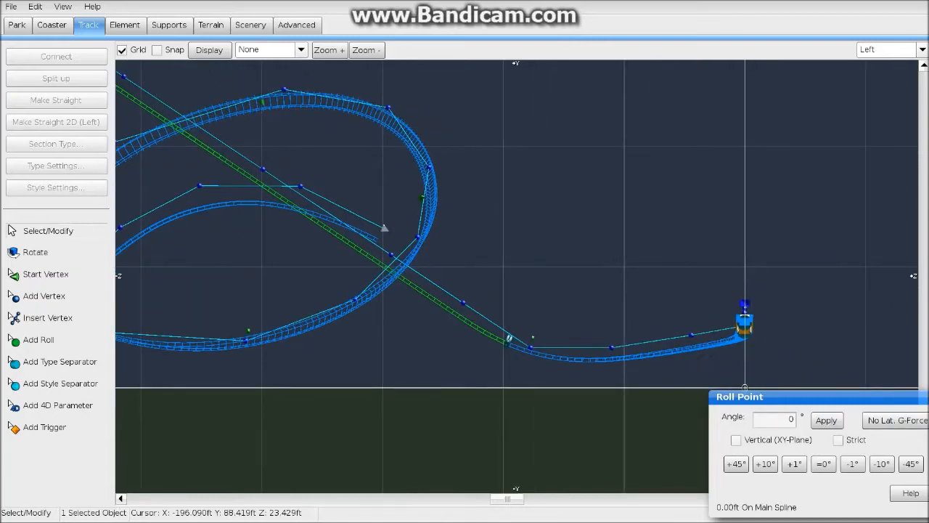
# In the Top view, move the new hill's vertices sideways into line with the straight track leading into them
pyautogui.click(923, 50)
pyautogui.click(887, 65)
pyautogui.scroll(-2, 748, 238)
pyautogui.moveTo(487, 329); pyautogui.dragTo(577, 259, button='right')
pyautogui.scroll(3, 572, 264)
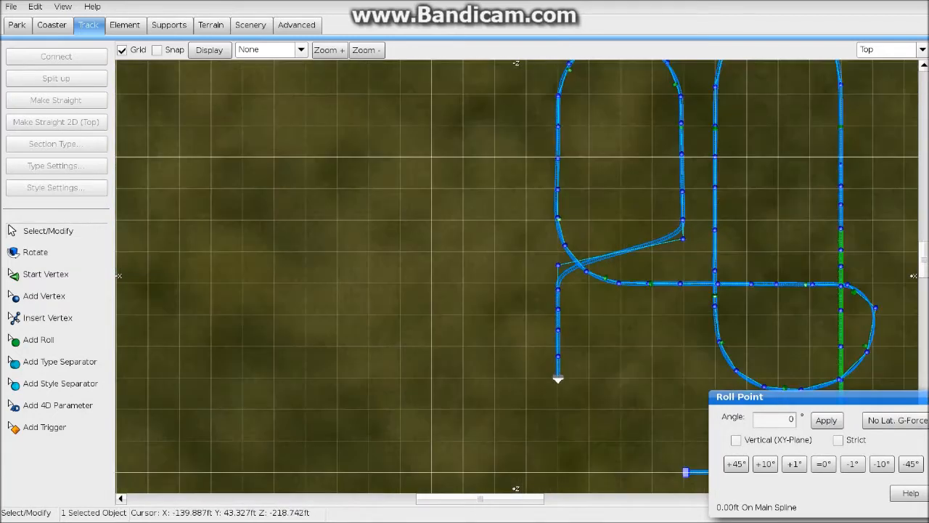
pyautogui.moveTo(608, 366); pyautogui.dragTo(543, 349, button='right')
pyautogui.moveTo(477, 386); pyautogui.dragTo(618, 158)
pyautogui.click(633, 344)
# Shift the track's end vertex slightly outward to start a bend, and add two vertices running diagonally away from the straight
pyautogui.moveTo(637, 345); pyautogui.dragTo(586, 204, button='right')
pyautogui.scroll(5, 588, 197)
pyautogui.moveTo(655, 140); pyautogui.dragTo(539, 268, button='right')
pyautogui.moveTo(530, 257); pyautogui.dragTo(511, 268)
pyautogui.click(44, 296)
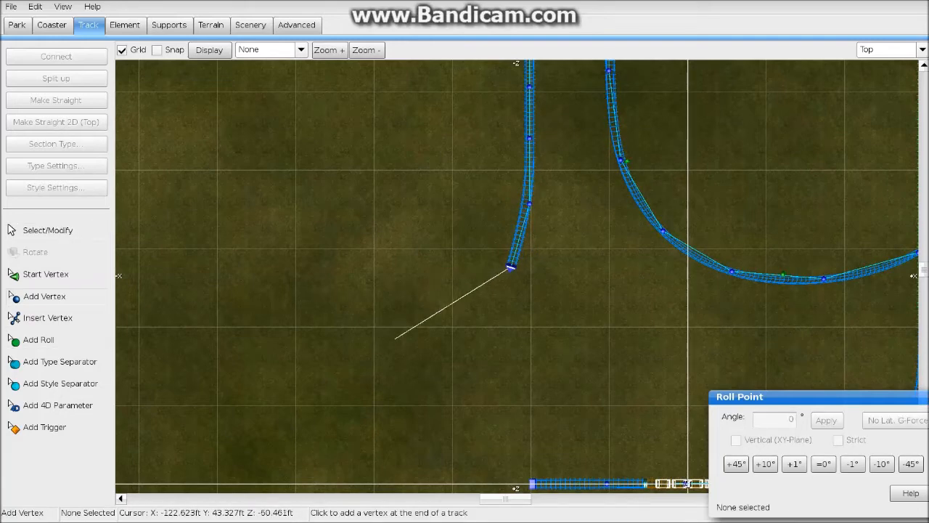
pyautogui.click(451, 326)
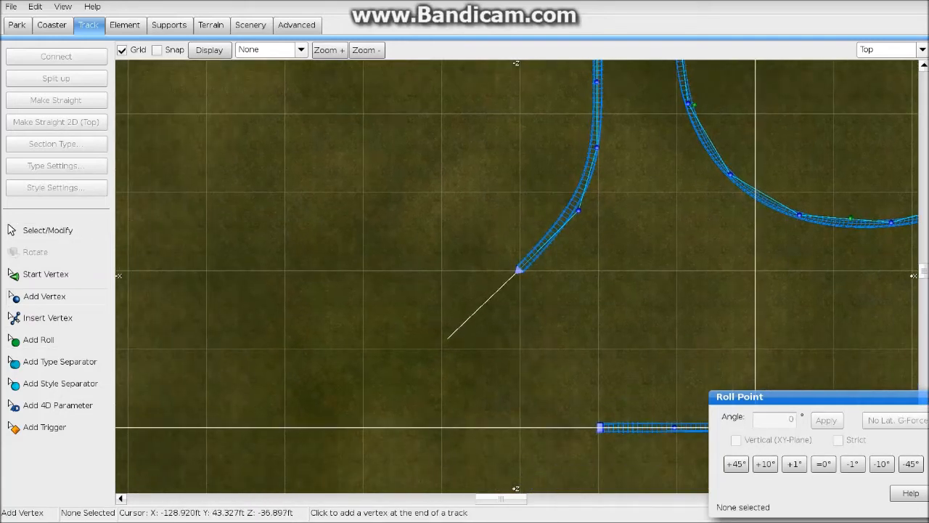
pyautogui.click(442, 347)
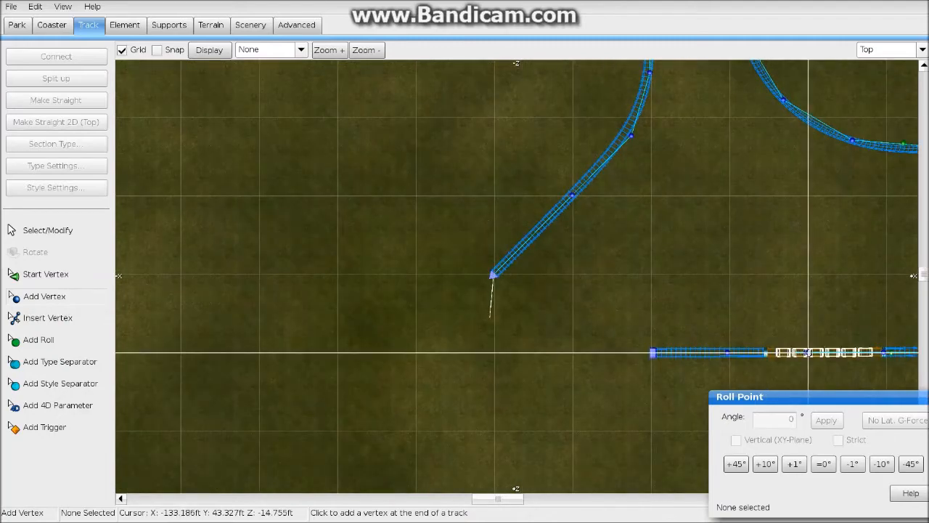
# Add three vertices curving the open end back toward the station, with the last two in line with the station track
pyautogui.click(495, 317)
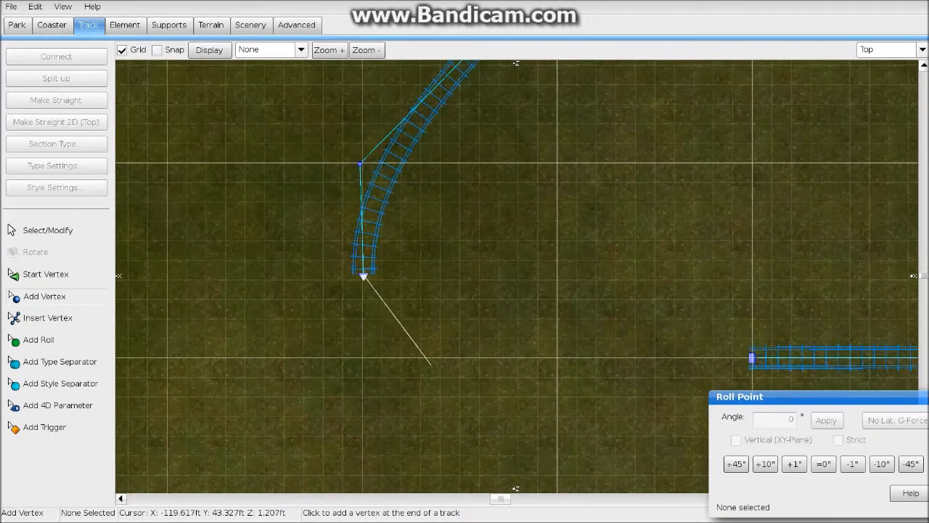
pyautogui.click(441, 357)
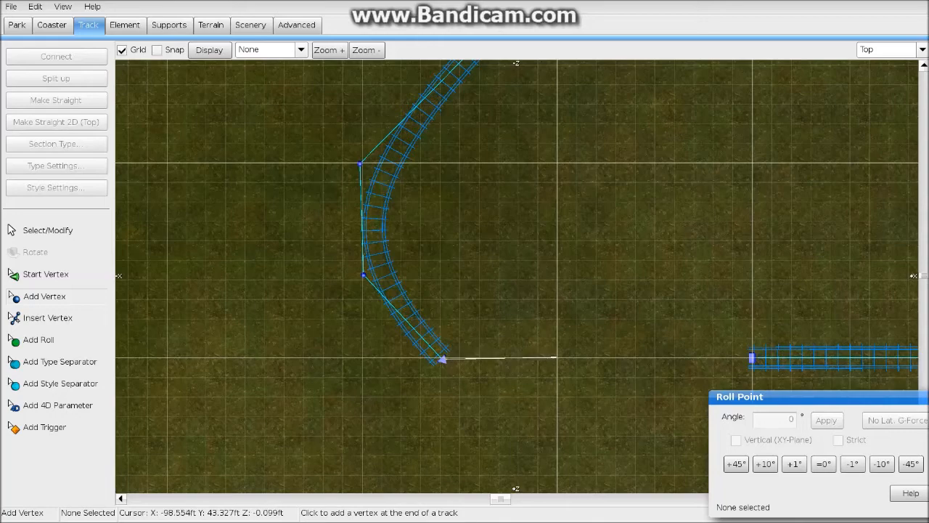
pyautogui.click(557, 358)
pyautogui.click(48, 230)
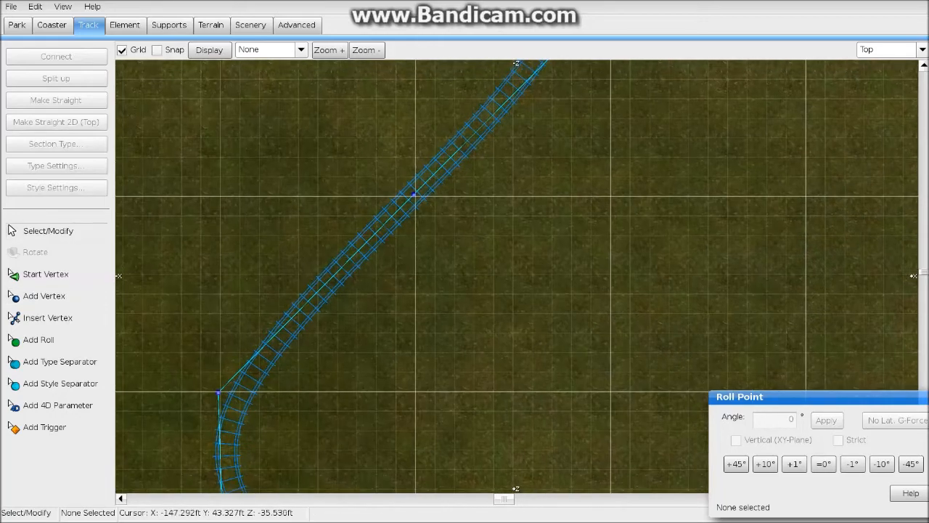
# Insert four vertices along the diagonal section between the two bends
pyautogui.click(47, 318)
pyautogui.click(316, 293)
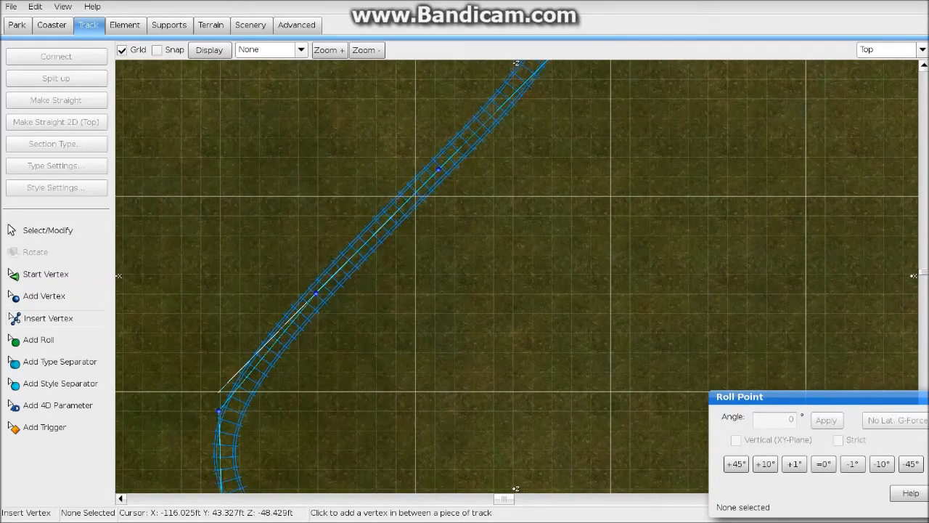
pyautogui.click(276, 337)
pyautogui.scroll(-1, 359, 299)
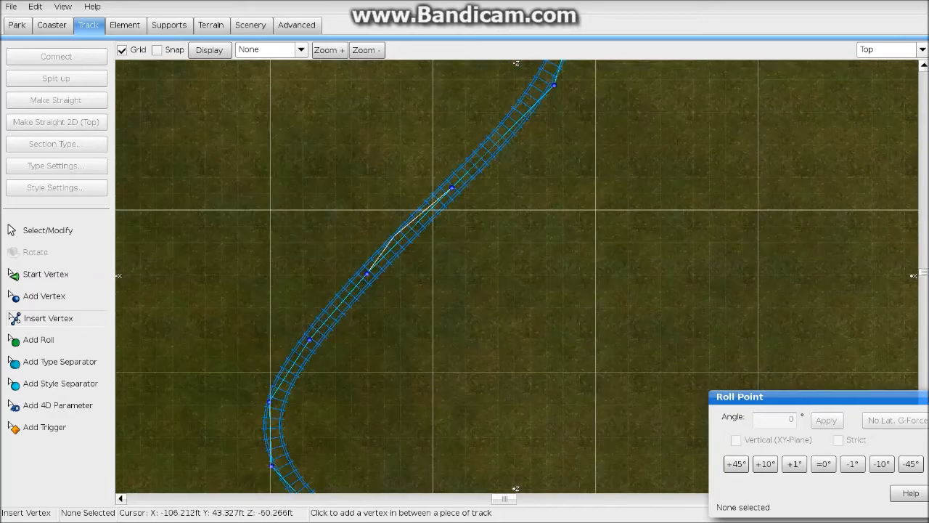
pyautogui.click(403, 235)
pyautogui.click(506, 121)
pyautogui.click(48, 231)
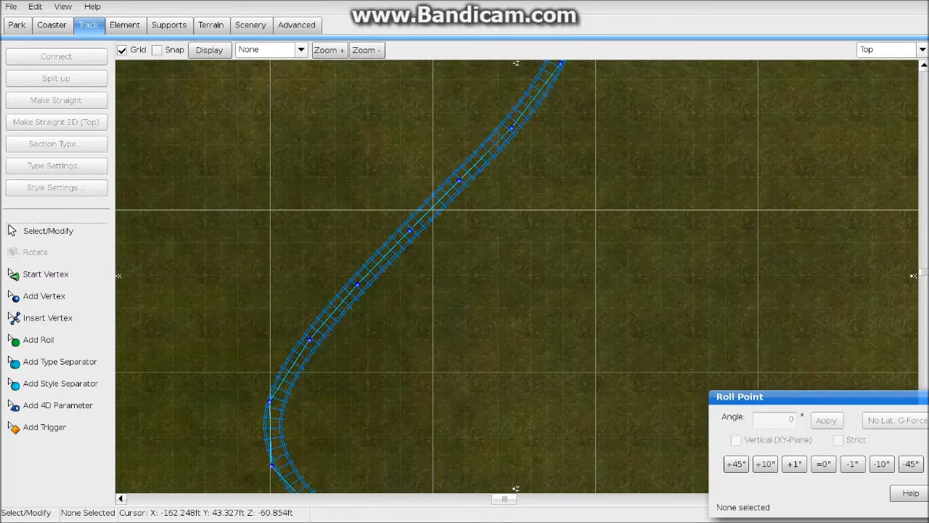
# Select the vertices along the diagonal section and make them straight in 2D in the Top view
pyautogui.click(36, 251)
pyautogui.click(465, 283)
pyautogui.scroll(-3, 465, 283)
pyautogui.moveTo(373, 311); pyautogui.dragTo(345, 364, button='right')
pyautogui.moveTo(355, 371); pyautogui.dragTo(505, 222)
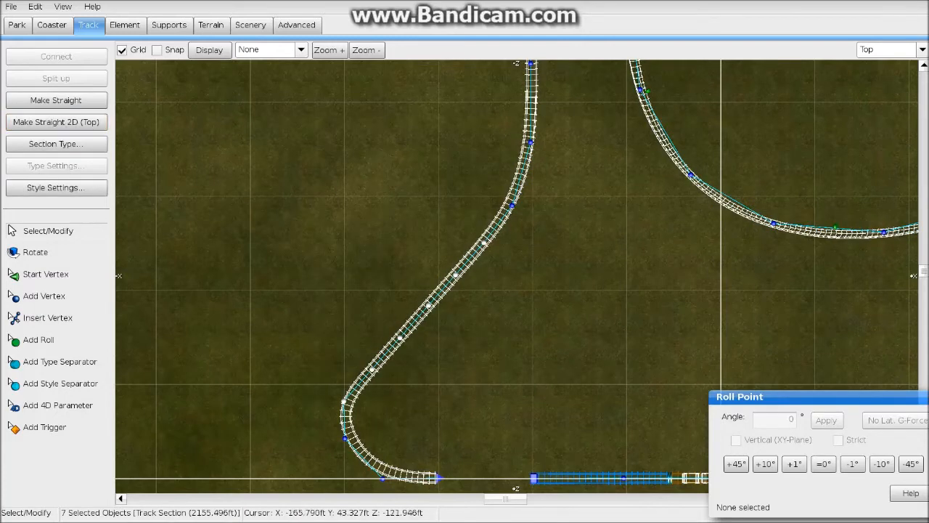
pyautogui.click(55, 122)
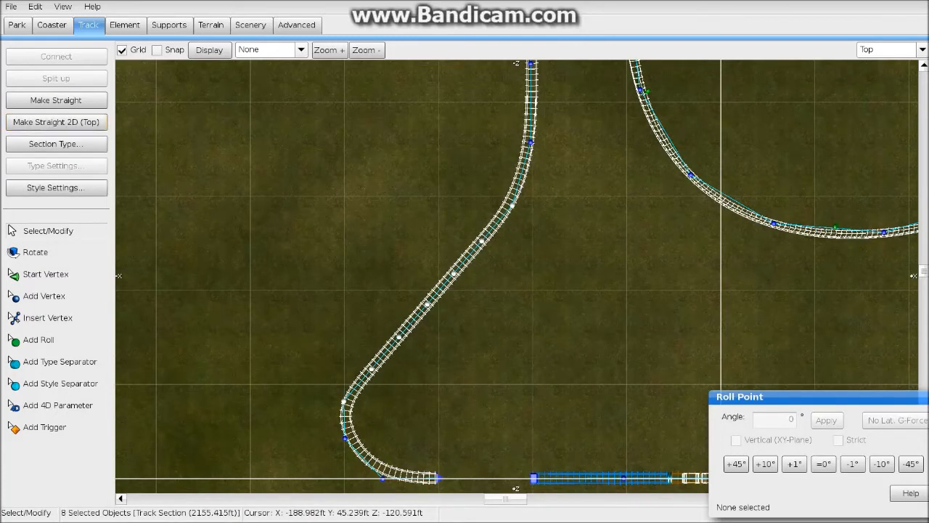
# In the Front view, lower the diagonal section's vertices and the vertices at the track's open end to roughly the same height
pyautogui.click(890, 49)
pyautogui.click(882, 76)
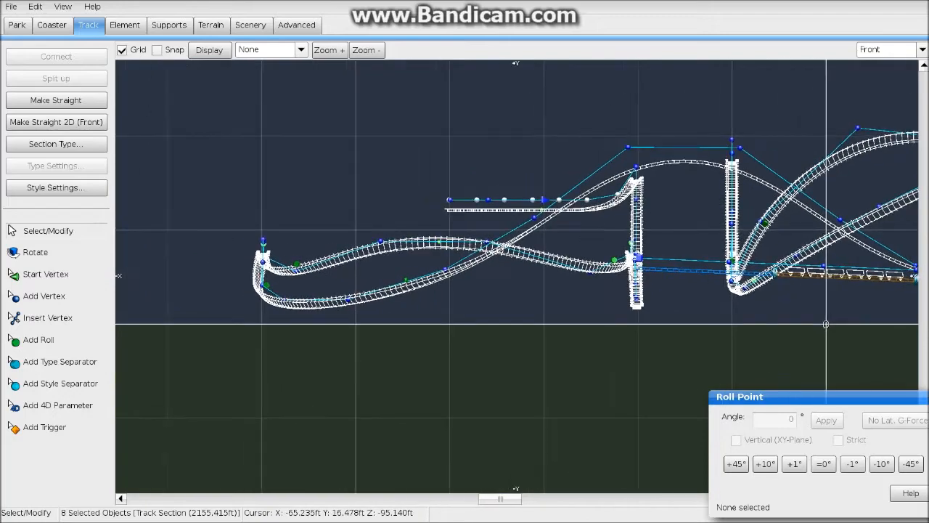
pyautogui.moveTo(531, 198); pyautogui.dragTo(532, 243)
pyautogui.click(444, 178)
pyautogui.moveTo(427, 173); pyautogui.dragTo(547, 245)
pyautogui.click(567, 218)
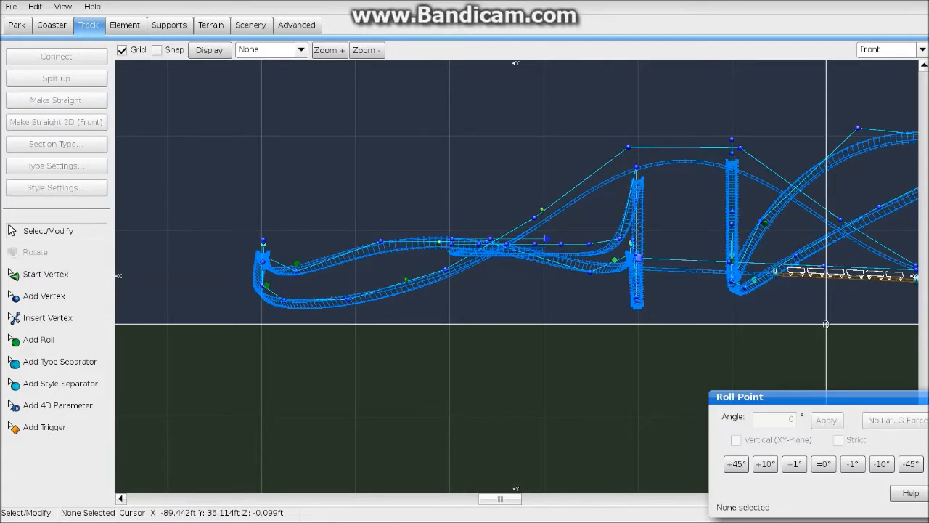
# Select the diagonal section's vertices in the Top view and raise them to about 33 ft in the Front view
pyautogui.scroll(2, 568, 219)
pyautogui.click(889, 50)
pyautogui.click(882, 64)
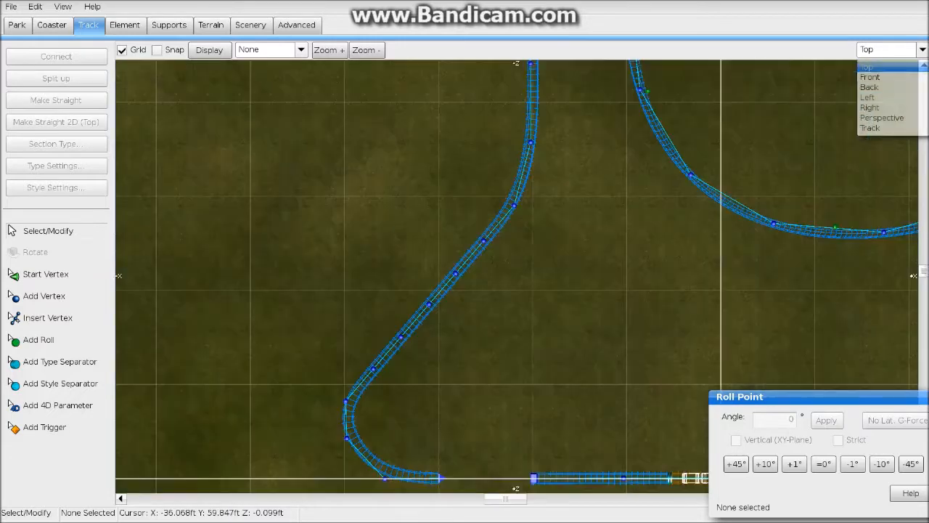
pyautogui.click(400, 355)
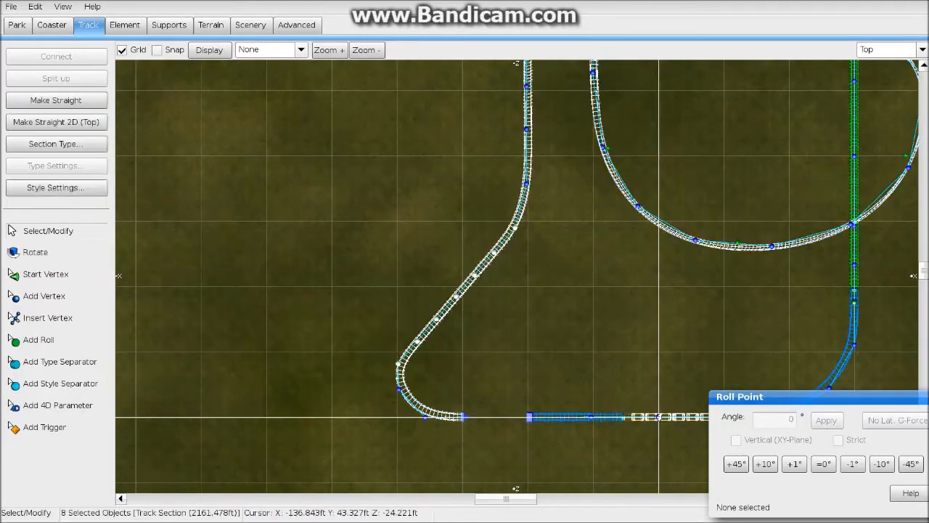
pyautogui.click(889, 50)
pyautogui.click(882, 75)
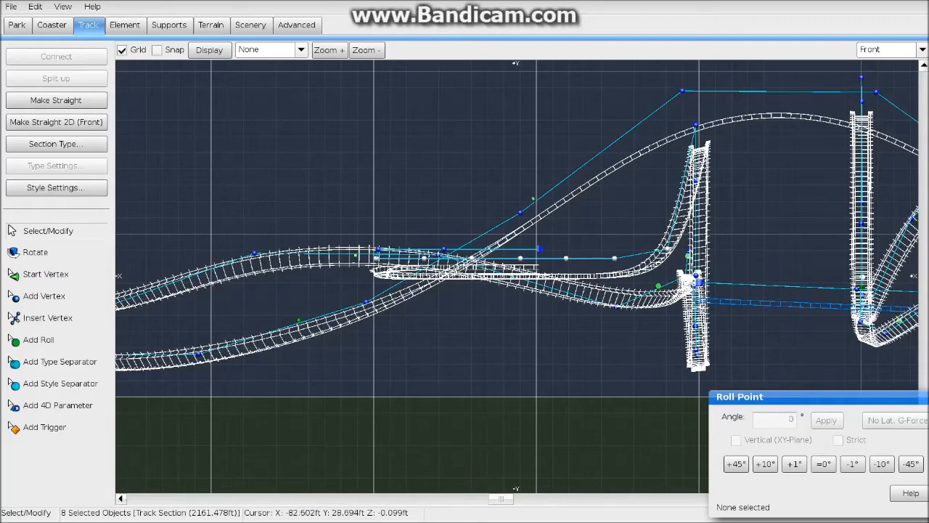
pyautogui.moveTo(472, 257); pyautogui.dragTo(472, 234)
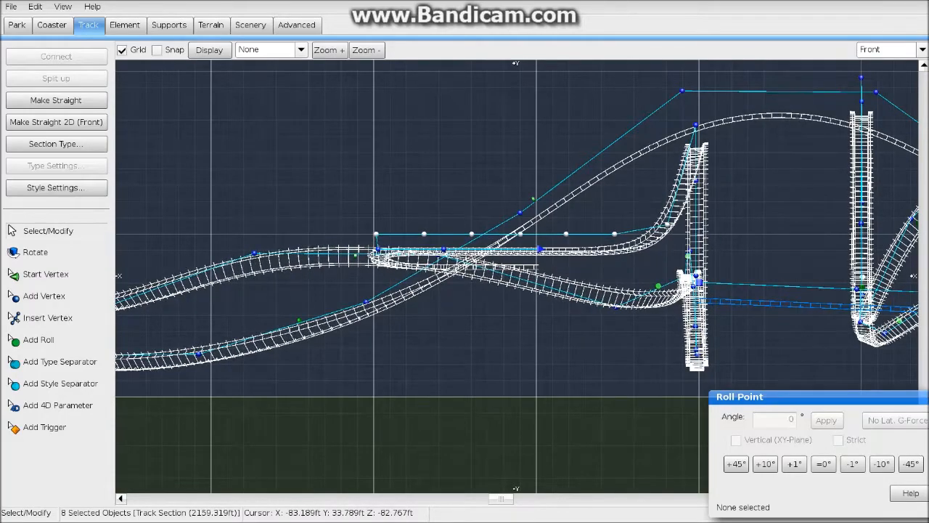
pyautogui.press('Escape')
# In the Front view, make the vertices from the hill down along the diagonal section straight in 2D to form an even descent
pyautogui.click(889, 49)
pyautogui.click(871, 118)
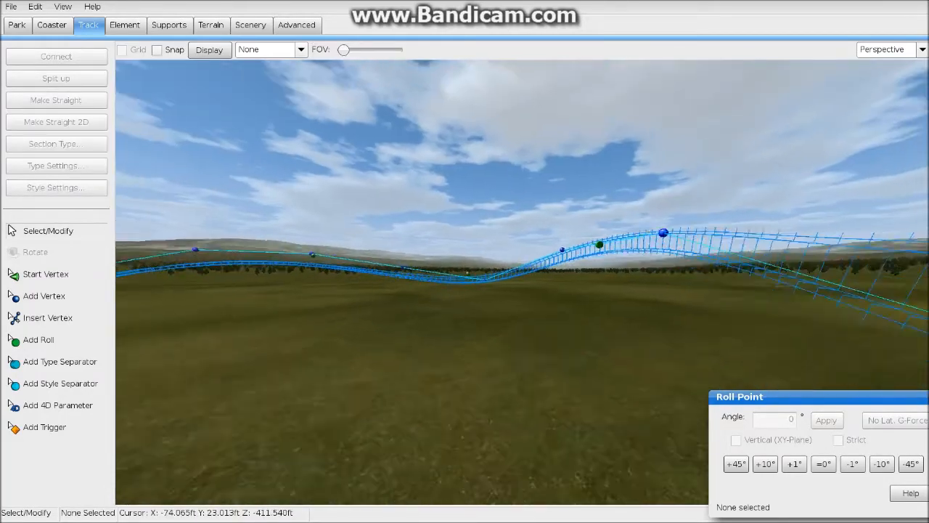
pyautogui.press('Up')
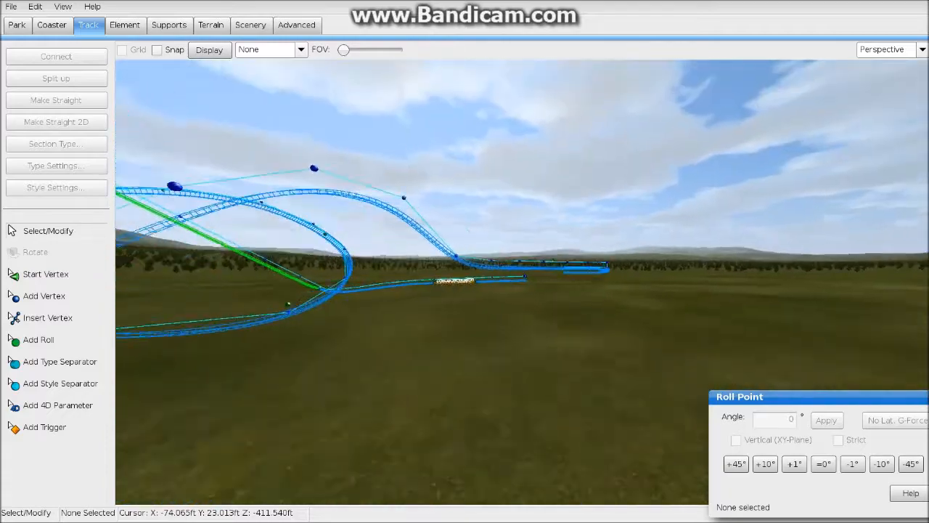
pyautogui.press('Up')
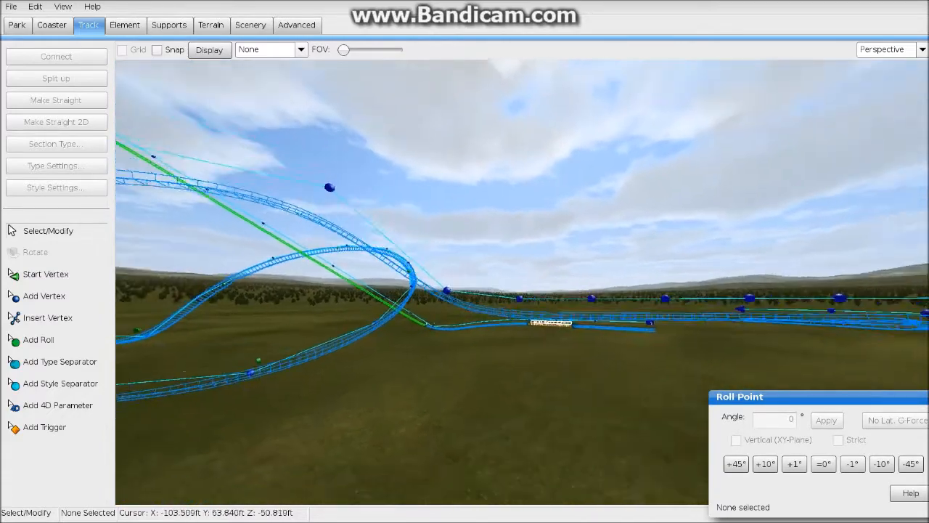
pyautogui.press('Down')
pyautogui.click(922, 50)
pyautogui.click(882, 76)
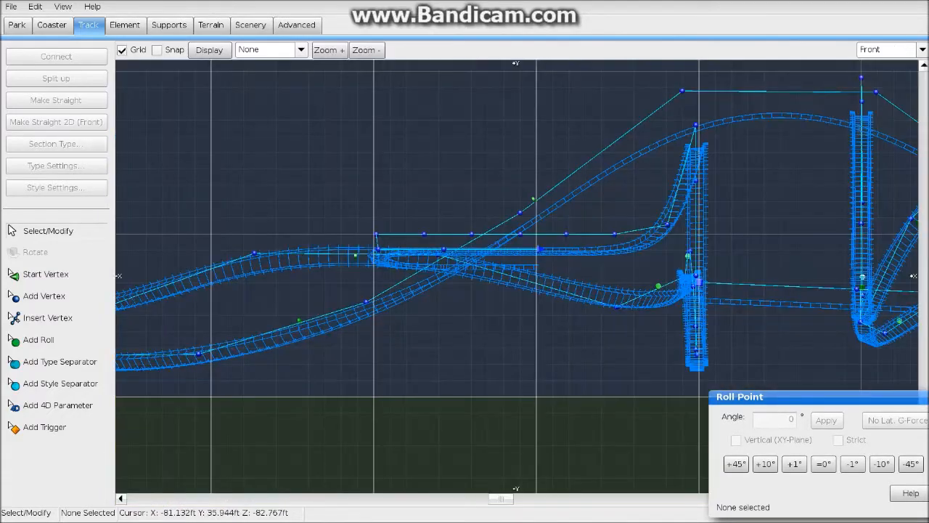
pyautogui.click(483, 229)
pyautogui.keyDown('shift'); pyautogui.click(532, 229); pyautogui.keyUp('shift')
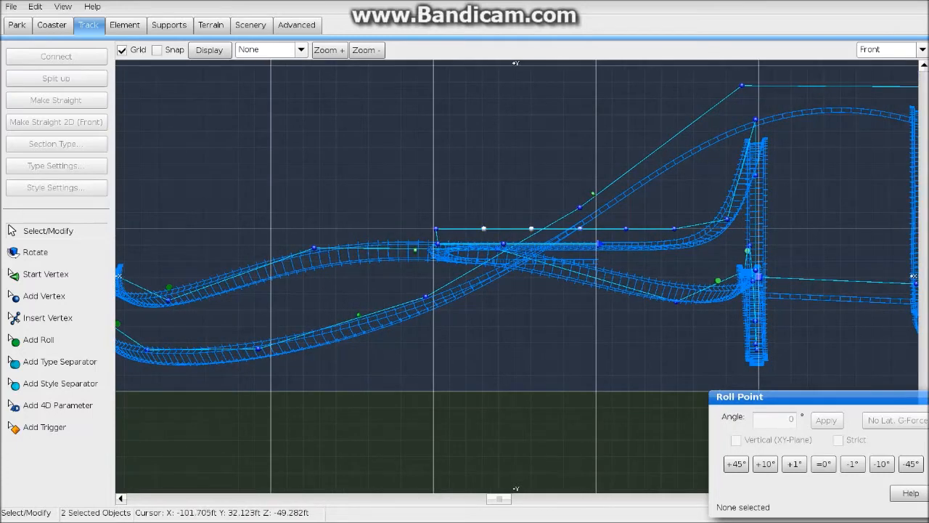
pyautogui.keyDown('shift'); pyautogui.click(581, 229); pyautogui.keyUp('shift')
pyautogui.keyDown('shift'); pyautogui.click(625, 229); pyautogui.keyUp('shift')
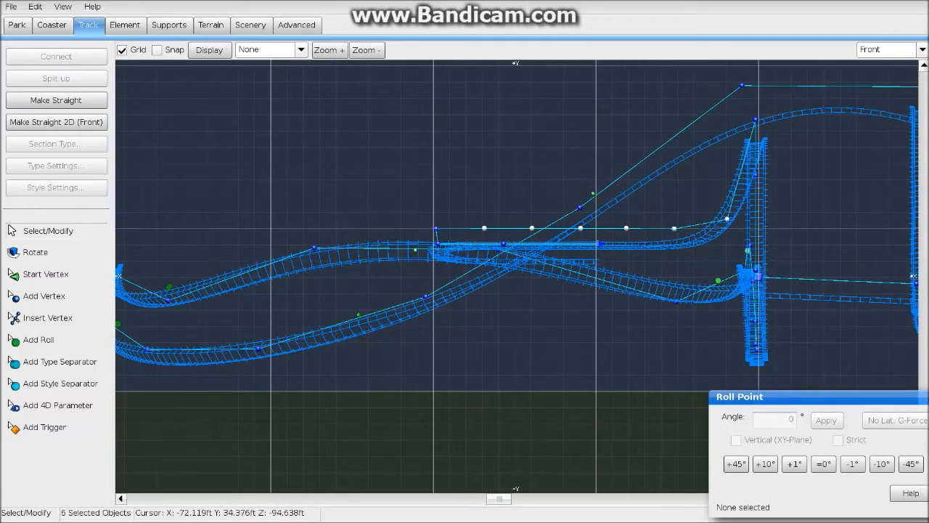
pyautogui.click(56, 122)
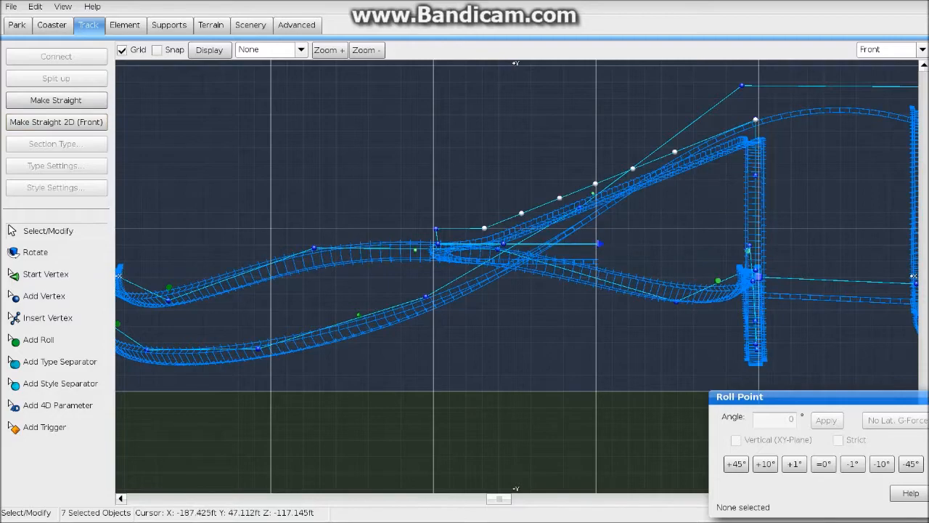
pyautogui.click(492, 184)
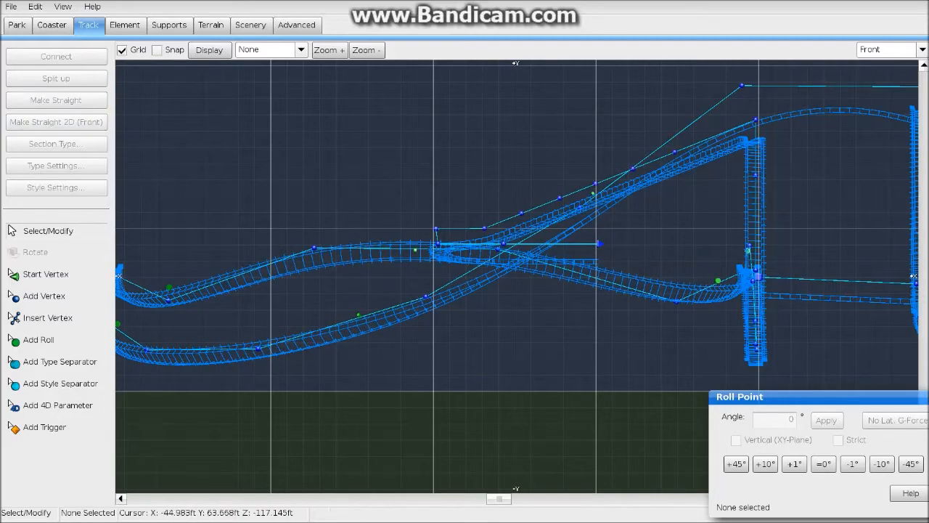
# In the Perspective view, add a roll point on the hill just before the bend into the diagonal and make it Strict
pyautogui.click(922, 50)
pyautogui.click(885, 122)
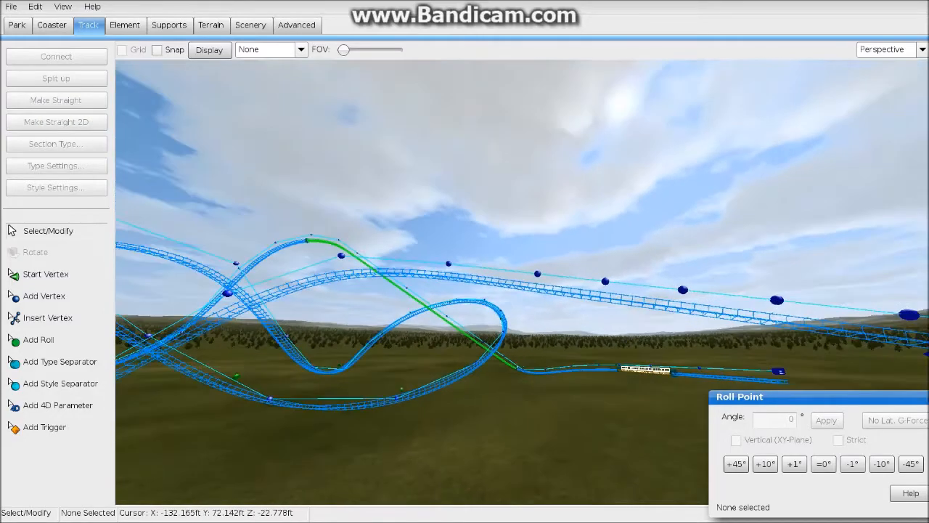
pyautogui.moveTo(523, 282); pyautogui.dragTo(740, 363, button='right')
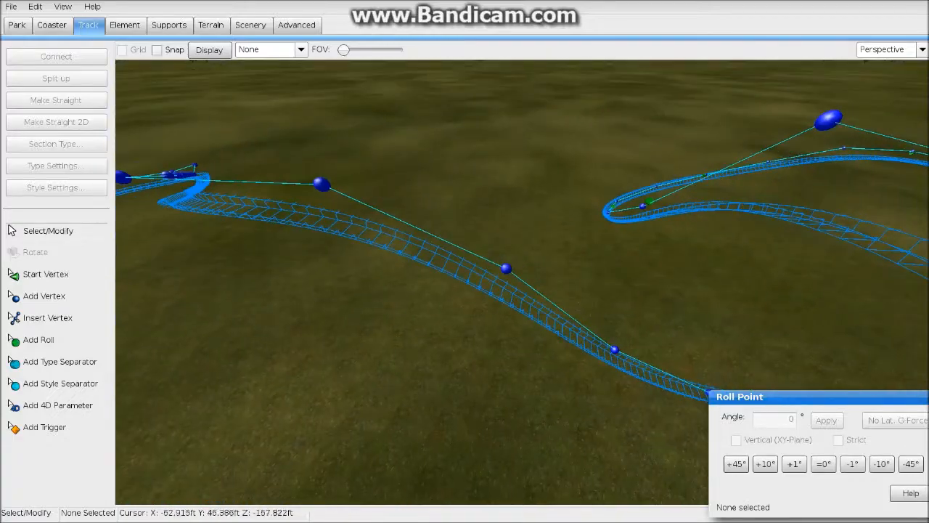
pyautogui.click(40, 340)
pyautogui.moveTo(465, 283); pyautogui.dragTo(341, 295, button='right')
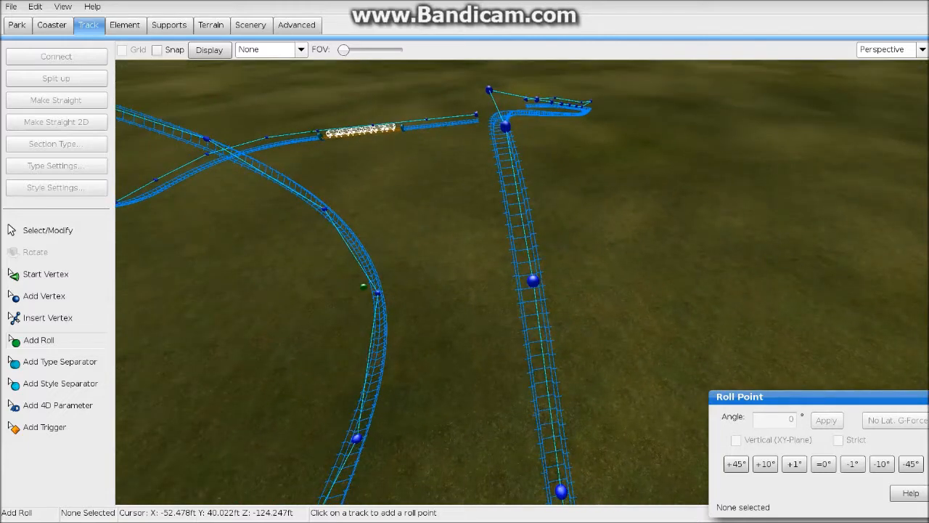
pyautogui.moveTo(465, 283); pyautogui.dragTo(436, 280, button='right')
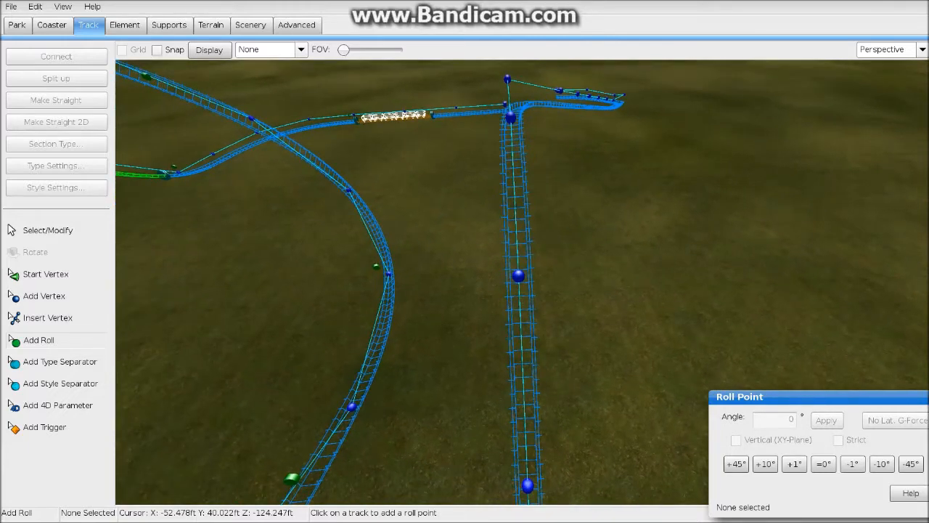
pyautogui.click(514, 193)
pyautogui.click(839, 440)
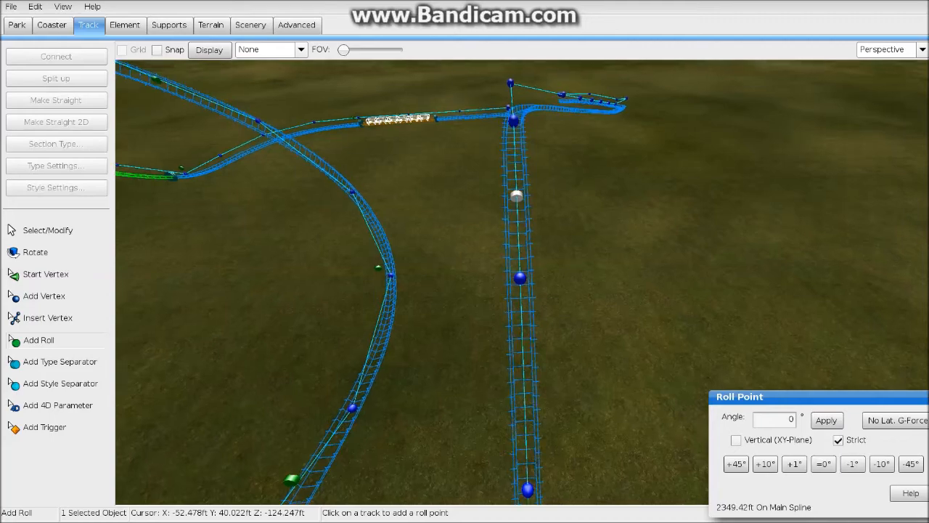
# Add a second Strict roll point past the bend, where the straight diagonal descent begins
pyautogui.moveTo(464, 283); pyautogui.dragTo(429, 261, button='right')
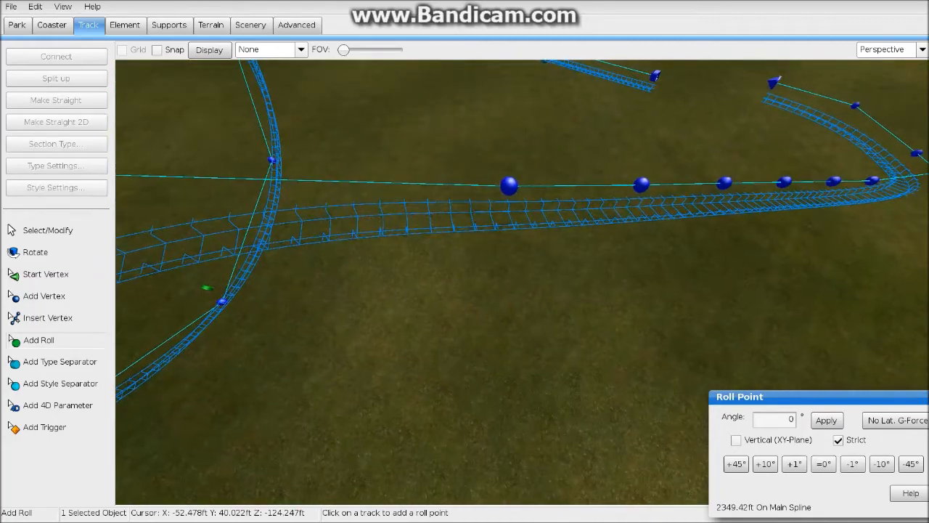
pyautogui.click(513, 210)
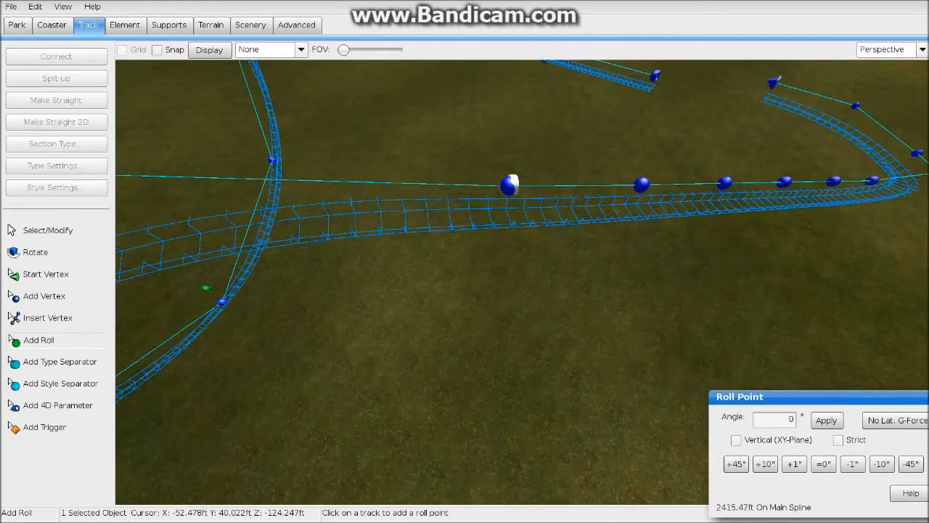
pyautogui.click(839, 440)
# Add a roll point midway through the bend, bank it for no lateral G-force, and display the G-Force Comb along the track
pyautogui.moveTo(465, 284); pyautogui.dragTo(414, 250, button='right')
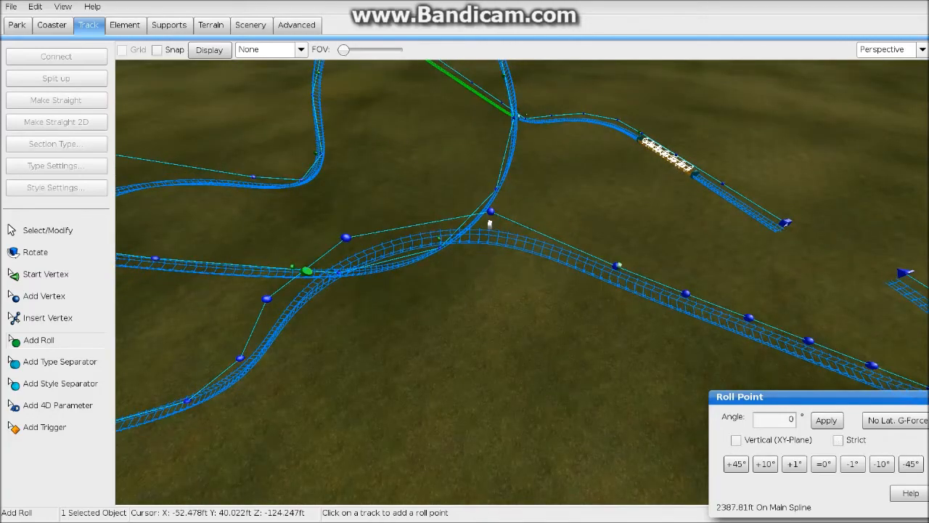
pyautogui.click(897, 421)
pyautogui.moveTo(465, 283)
pyautogui.mouseDown(button='right')
pyautogui.moveTo(407, 279)
pyautogui.moveTo(436, 279)
pyautogui.moveTo(479, 244)
pyautogui.moveTo(465, 200)
pyautogui.moveTo(464, 214)
pyautogui.moveTo(487, 232)
pyautogui.moveTo(465, 269)
pyautogui.moveTo(384, 258)
pyautogui.mouseUp(button='right')
pyautogui.press('w')
pyautogui.press('s')
pyautogui.click(301, 50)
pyautogui.click(271, 117)
pyautogui.press('w')
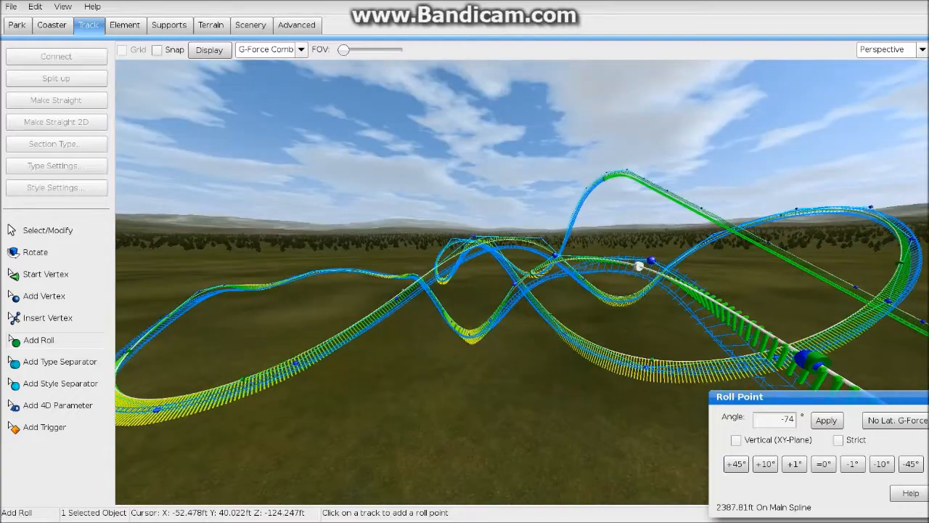
# Set the angle of the roll point midway through the bend to -45°
pyautogui.click(823, 464)
pyautogui.click(911, 464)
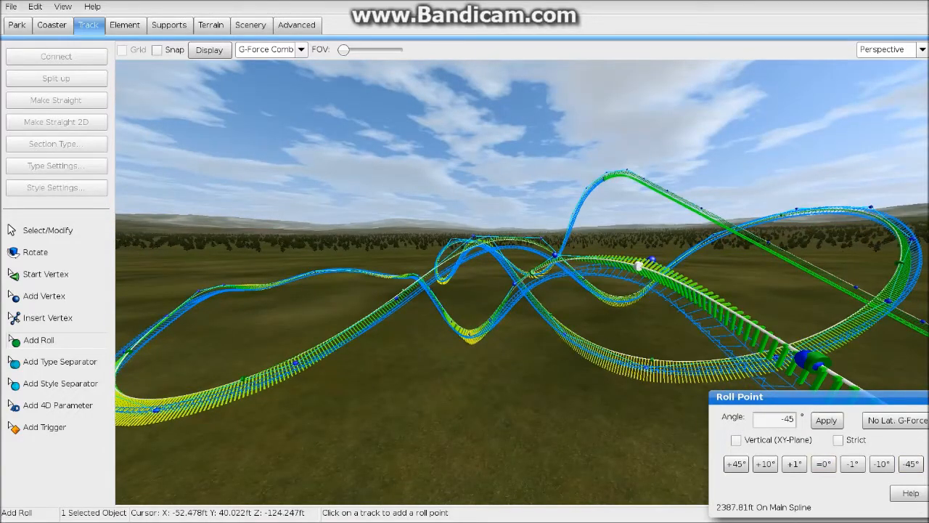
# Add a Strict roll point near the lower end of the straight diagonal and turn off the G-Force Comb
pyautogui.press('w')
pyautogui.moveTo(508, 290); pyautogui.dragTo(581, 294, button='right')
pyautogui.press('w')
pyautogui.press('d')
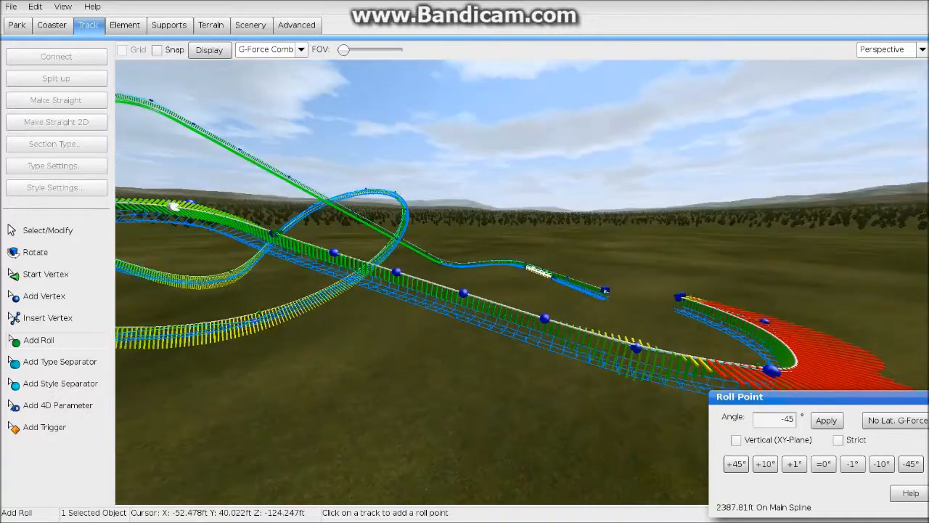
pyautogui.click(545, 318)
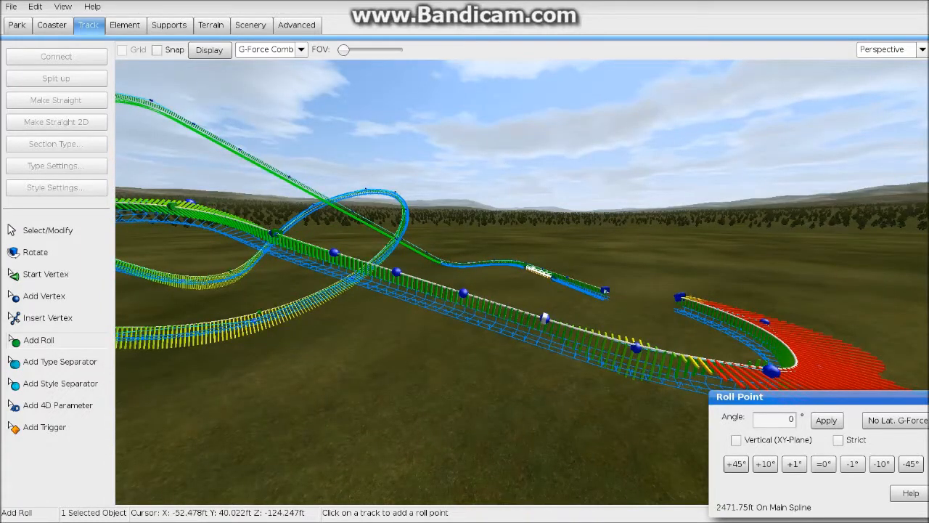
pyautogui.click(301, 50)
pyautogui.click(254, 67)
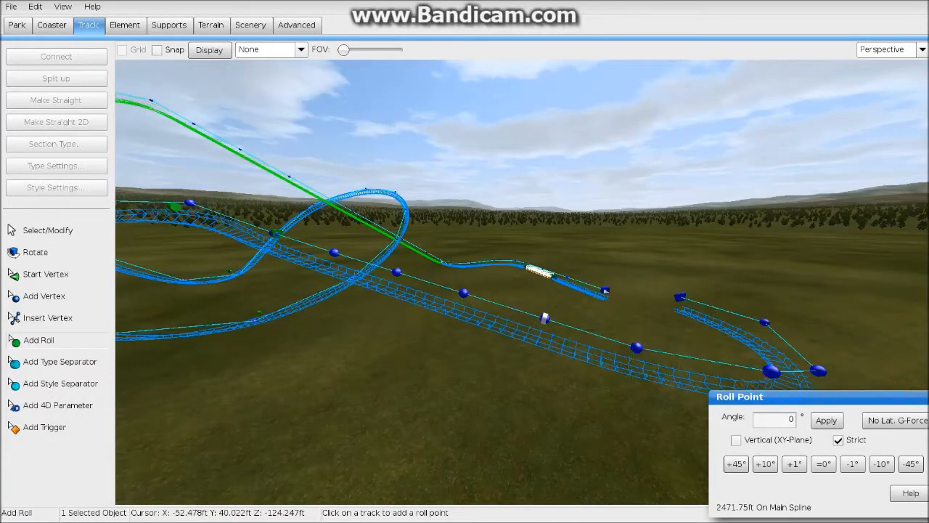
# Add type separators at the lower and upper roll points of the straight diagonal
pyautogui.click(59, 362)
pyautogui.click(545, 329)
pyautogui.moveTo(546, 329); pyautogui.dragTo(586, 289, button='right')
pyautogui.press('a')
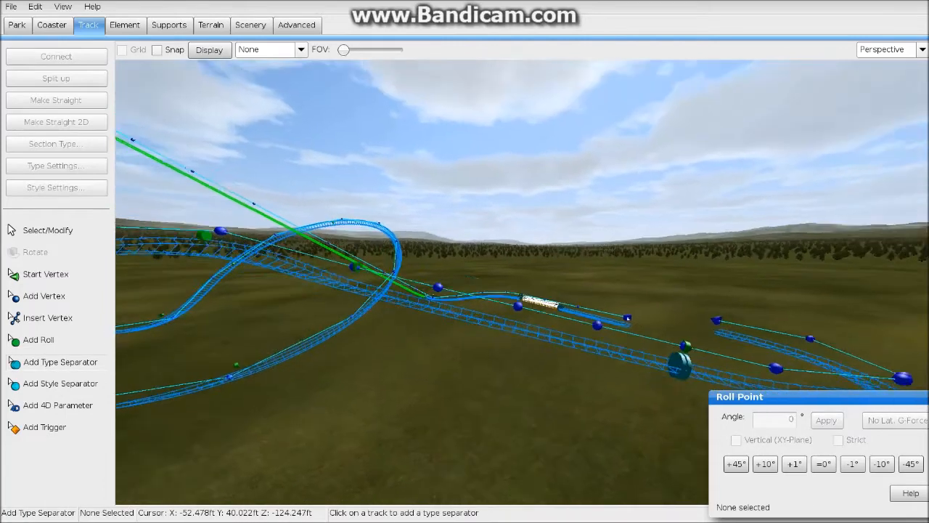
pyautogui.click(472, 294)
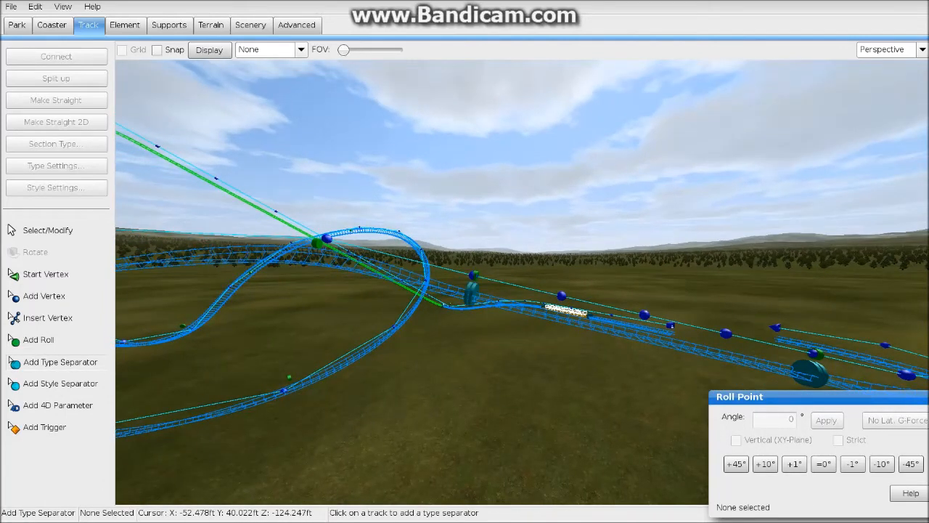
# Change the section between the two type separators to a Brake section
pyautogui.click(48, 230)
pyautogui.click(610, 329)
pyautogui.click(56, 143)
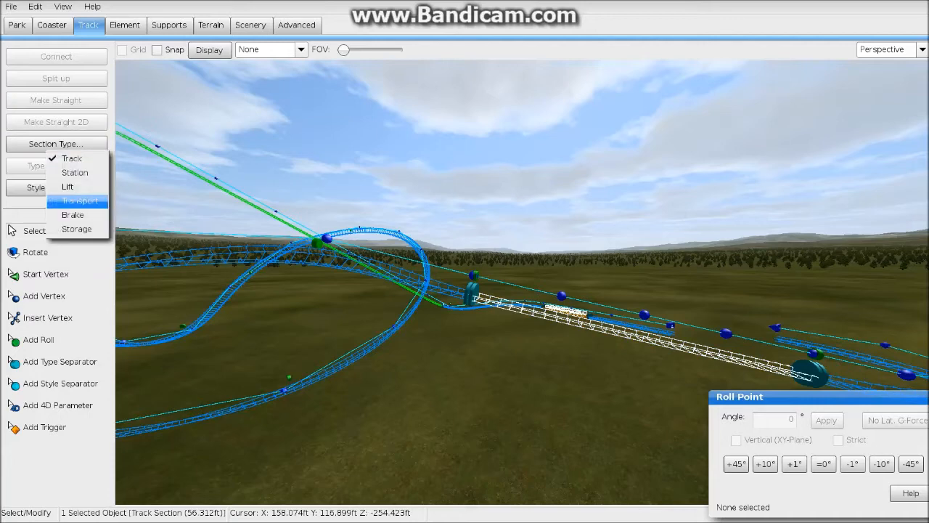
pyautogui.click(69, 212)
# Name the brake section "end brakes" and set its speed limit to 5 mph and deceleration to 1 g
pyautogui.click(56, 165)
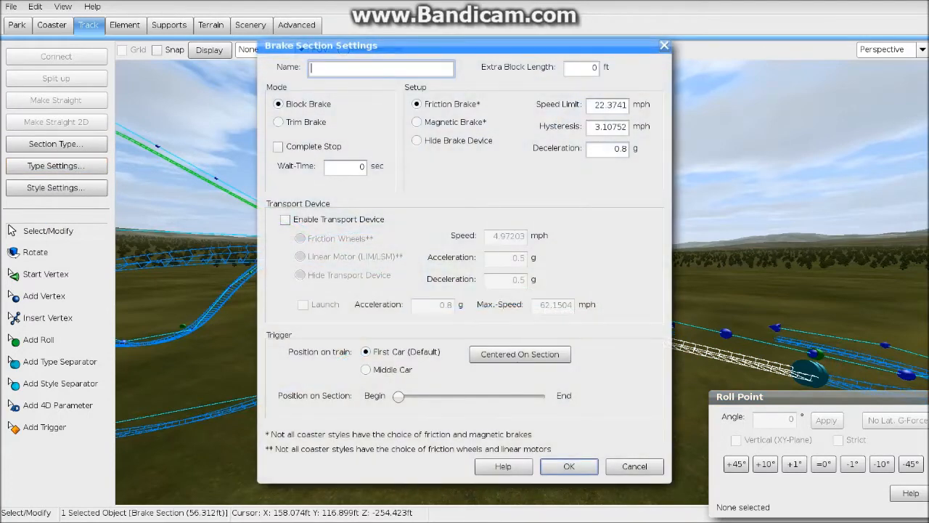
pyautogui.write('end ')
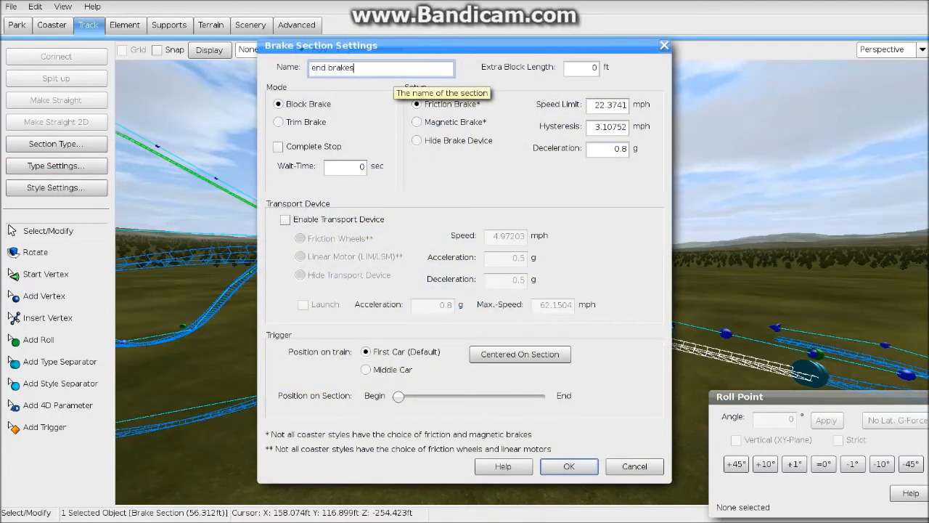
pyautogui.write('brakes')
pyautogui.press('Tab')
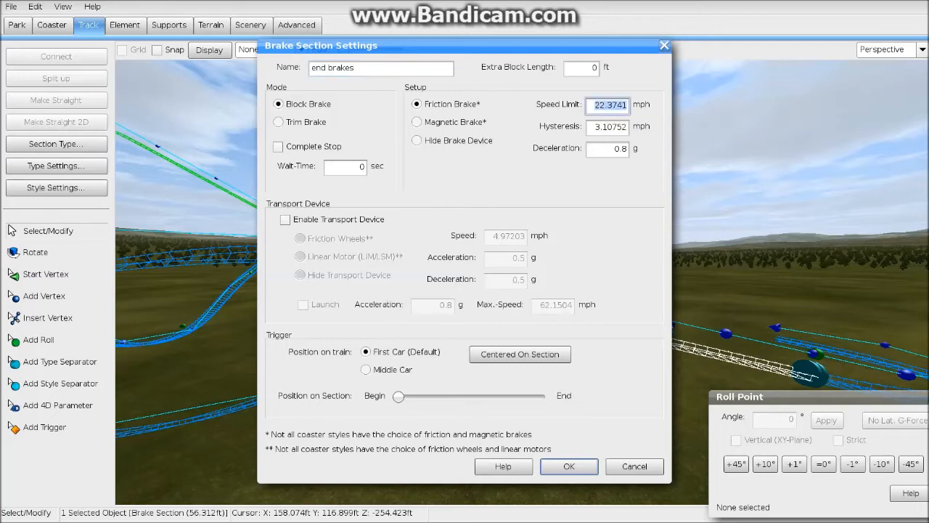
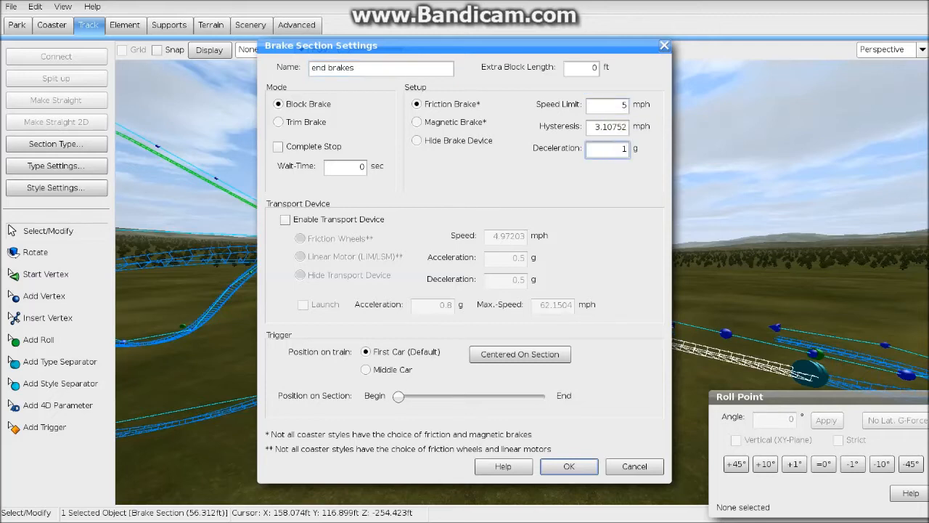
pyautogui.click(569, 467)
# Display the Speed Comb and examine the train's speed through the brakes and the end bend
pyautogui.click(301, 50)
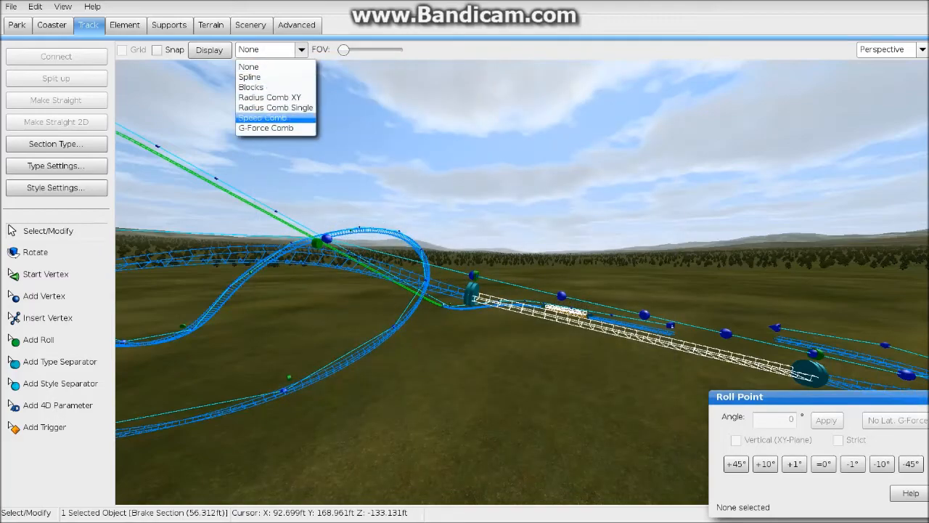
pyautogui.click(270, 117)
pyautogui.moveTo(522, 281); pyautogui.dragTo(356, 388, button='right')
pyautogui.press('s')
pyautogui.press('w')
pyautogui.press('w')
pyautogui.press('s')
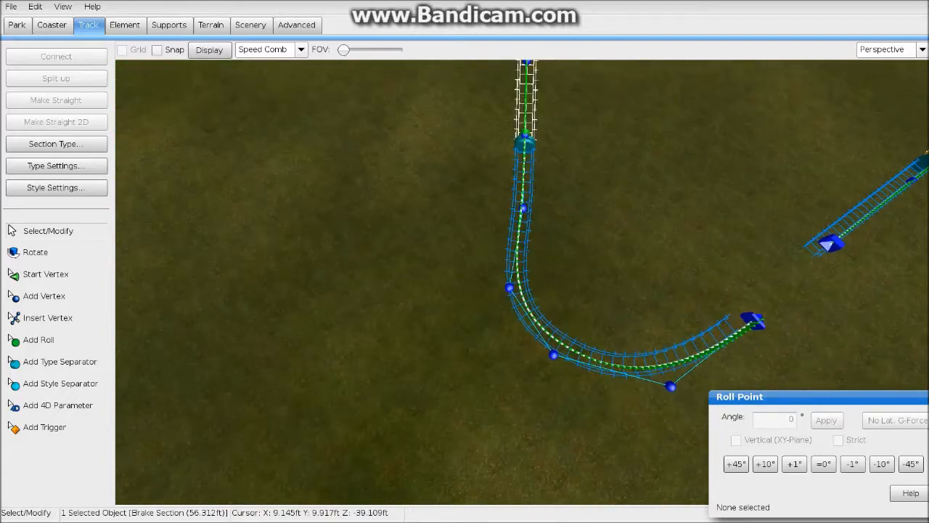
# Show the brake section in the Front view with the comb display turned off
pyautogui.click(890, 50)
pyautogui.click(882, 70)
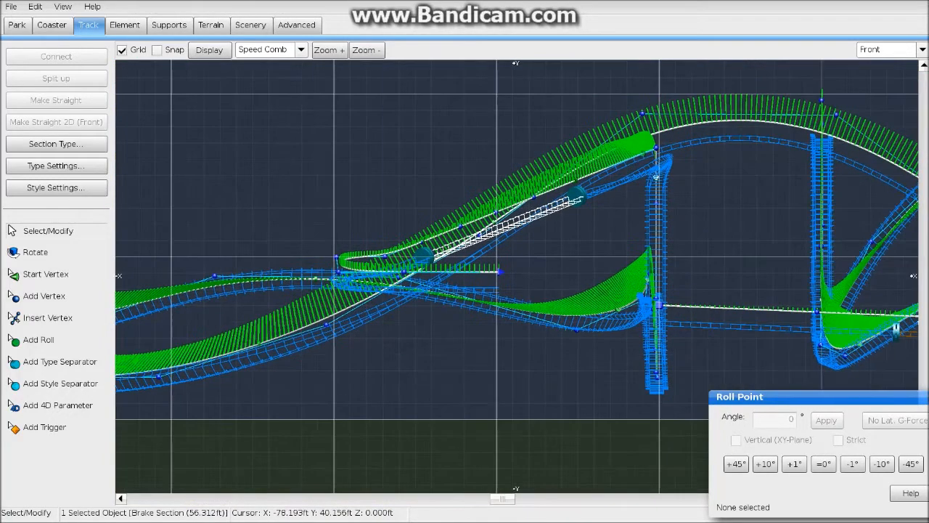
pyautogui.rightClick(541, 181)
pyautogui.click(301, 50)
pyautogui.click(276, 64)
pyautogui.moveTo(344, 136); pyautogui.dragTo(375, 163, button='right')
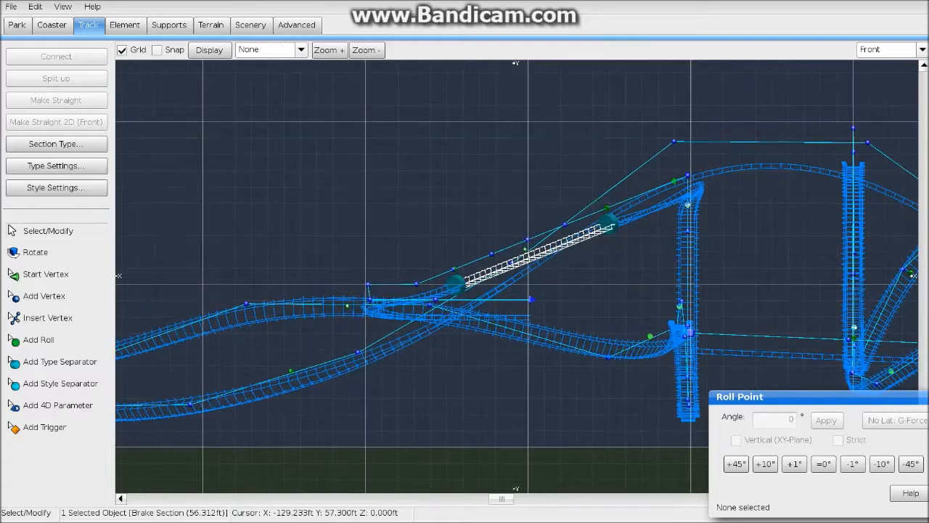
# Add the vertices from the end bend up along the diagonal descent to the hill to the selection
pyautogui.scroll(3, 375, 162)
pyautogui.click(259, 292)
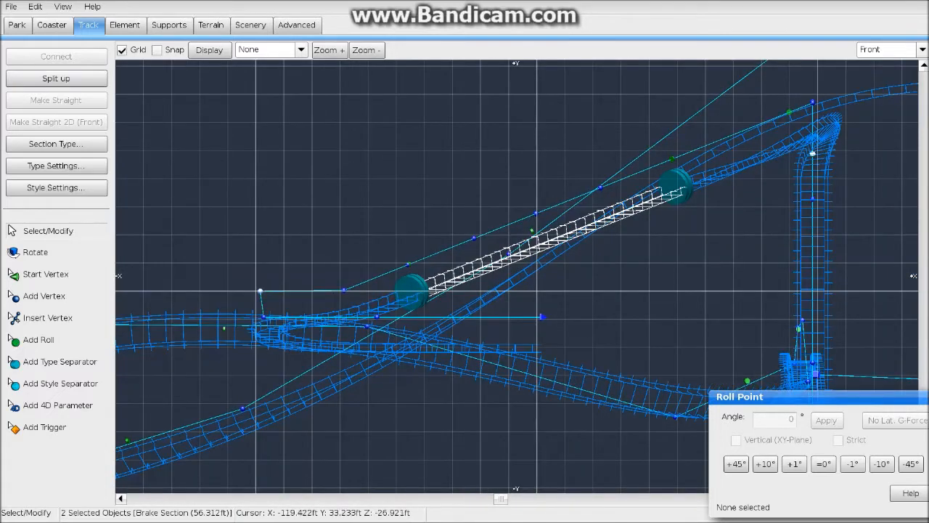
pyautogui.keyDown('shift'); pyautogui.click(345, 290); pyautogui.keyUp('shift')
pyautogui.keyDown('shift'); pyautogui.moveTo(371, 272); pyautogui.dragTo(519, 224); pyautogui.keyUp('shift')
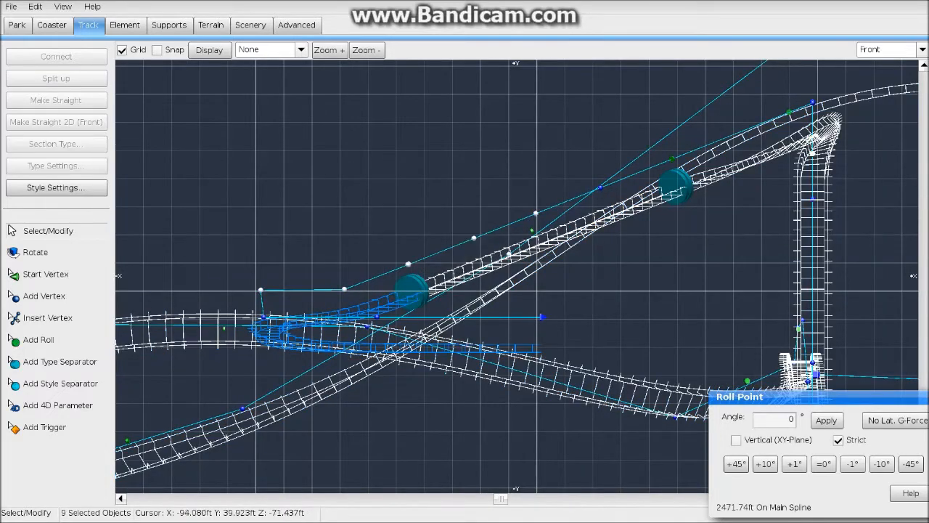
pyautogui.keyDown('shift'); pyautogui.click(573, 230); pyautogui.keyUp('shift')
pyautogui.moveTo(593, 198); pyautogui.dragTo(557, 215, button='right')
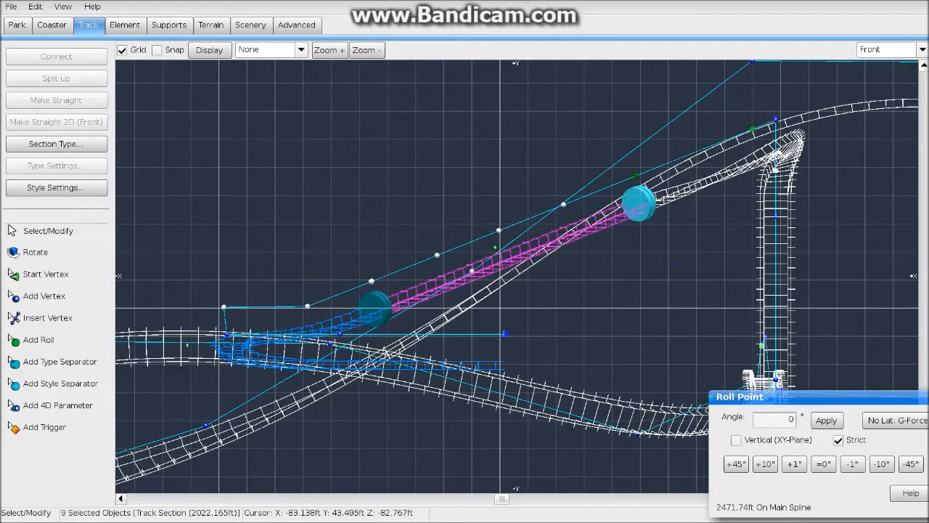
pyautogui.moveTo(648, 219); pyautogui.dragTo(578, 267, button='right')
pyautogui.keyDown('shift'); pyautogui.click(708, 168); pyautogui.keyUp('shift')
pyautogui.moveTo(448, 293); pyautogui.dragTo(537, 265, button='right')
pyautogui.keyDown('shift'); pyautogui.click(244, 325); pyautogui.keyUp('shift')
pyautogui.keyDown('shift'); pyautogui.click(244, 326); pyautogui.keyUp('shift')
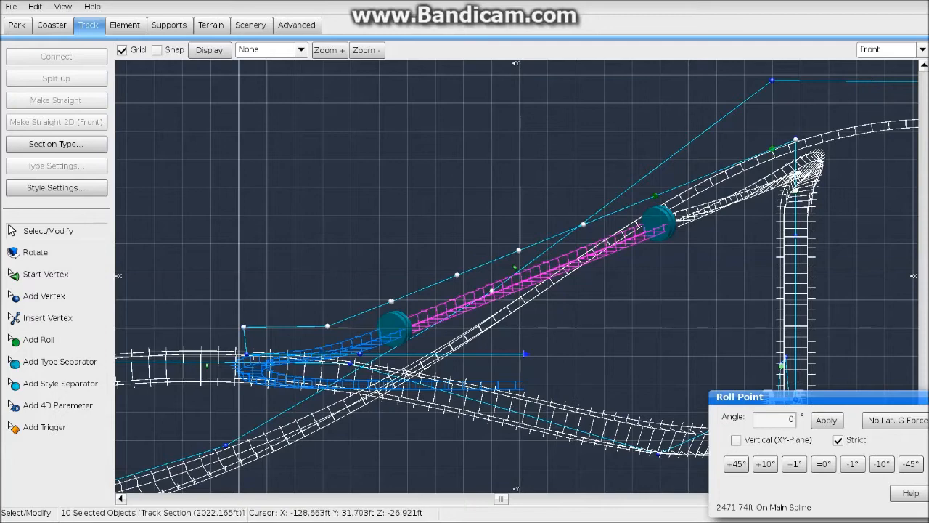
# Remove the stray vertices on the crossing track and below the hill from the selection
pyautogui.keyDown('shift'); pyautogui.click(495, 289); pyautogui.keyUp('shift')
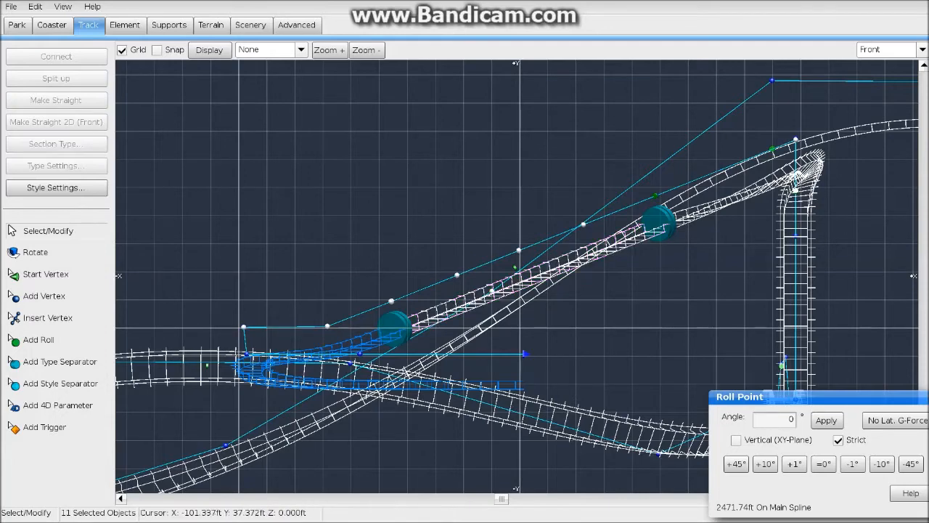
pyautogui.keyDown('shift'); pyautogui.click(486, 299); pyautogui.keyUp('shift')
pyautogui.scroll(3, 486, 299)
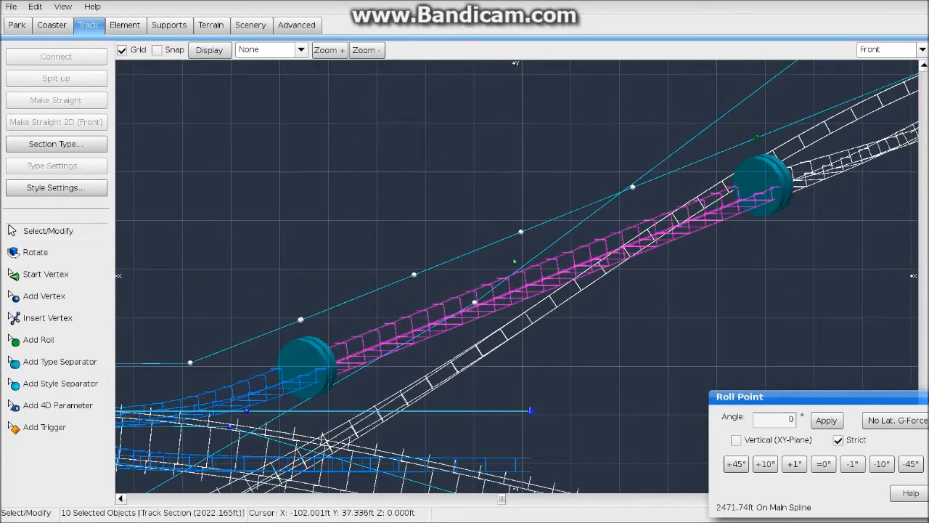
pyautogui.keyDown('shift'); pyautogui.click(487, 299); pyautogui.keyUp('shift')
pyautogui.keyDown('shift'); pyautogui.click(486, 299); pyautogui.keyUp('shift')
pyautogui.keyDown('shift'); pyautogui.click(486, 299); pyautogui.keyUp('shift')
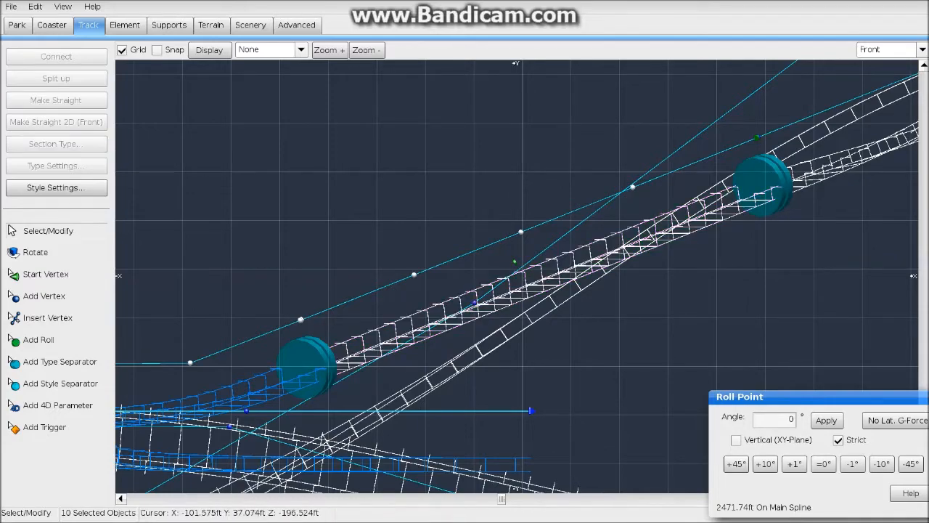
pyautogui.scroll(-3, 430, 322)
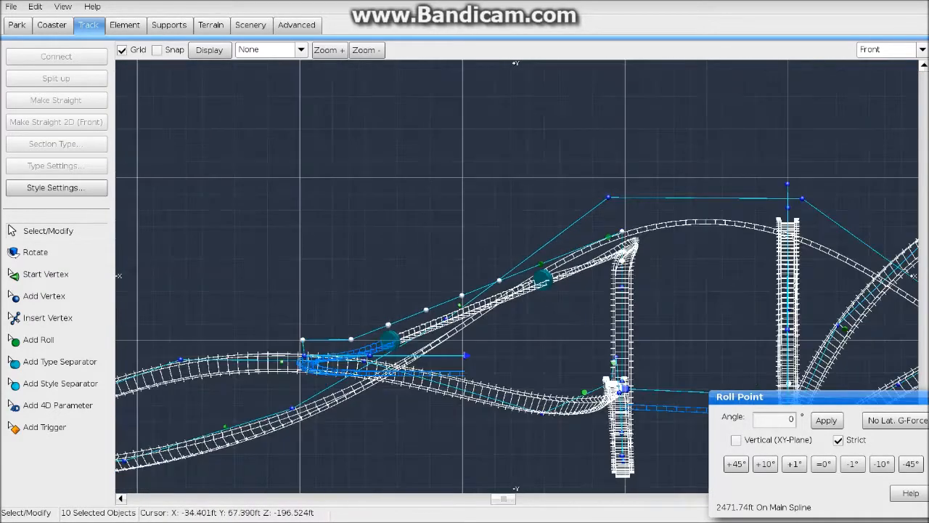
pyautogui.moveTo(455, 332); pyautogui.dragTo(404, 343, button='right')
pyautogui.scroll(3, 517, 276)
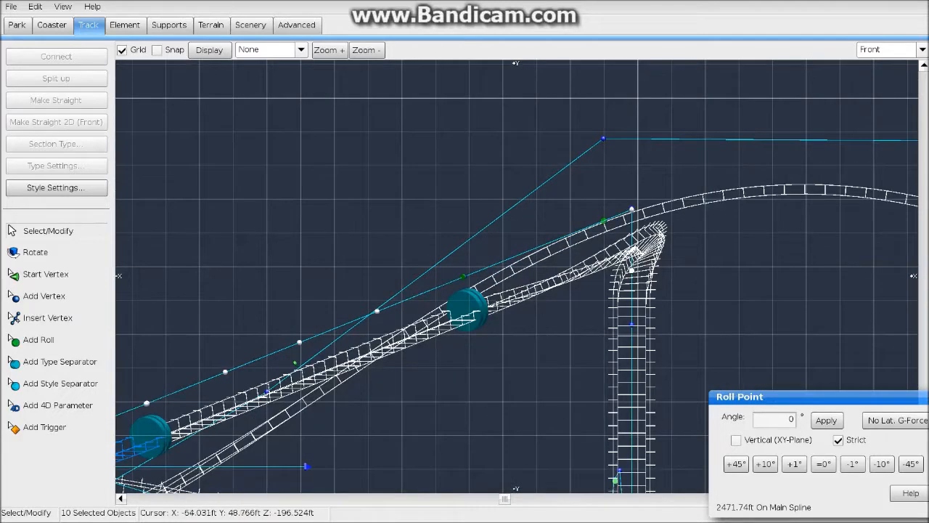
pyautogui.keyDown('shift'); pyautogui.click(654, 272); pyautogui.keyUp('shift')
pyautogui.keyDown('shift'); pyautogui.click(636, 269); pyautogui.keyUp('shift')
pyautogui.keyDown('shift'); pyautogui.click(635, 270); pyautogui.keyUp('shift')
# Add the vertex above the upper separator to the selection and make the descent's vertices straight in 2D in the Front view
pyautogui.click(889, 50)
pyautogui.click(882, 126)
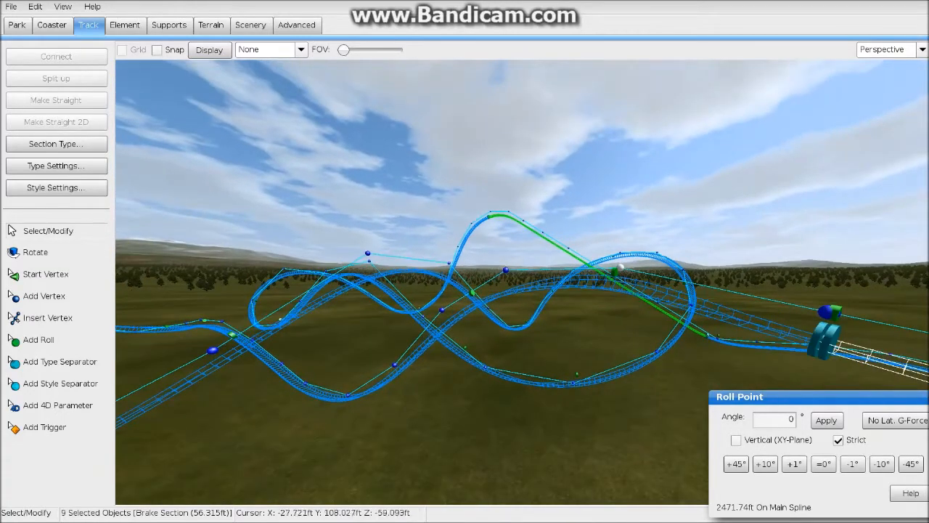
pyautogui.keyDown('shift'); pyautogui.click(825, 312); pyautogui.keyUp('shift')
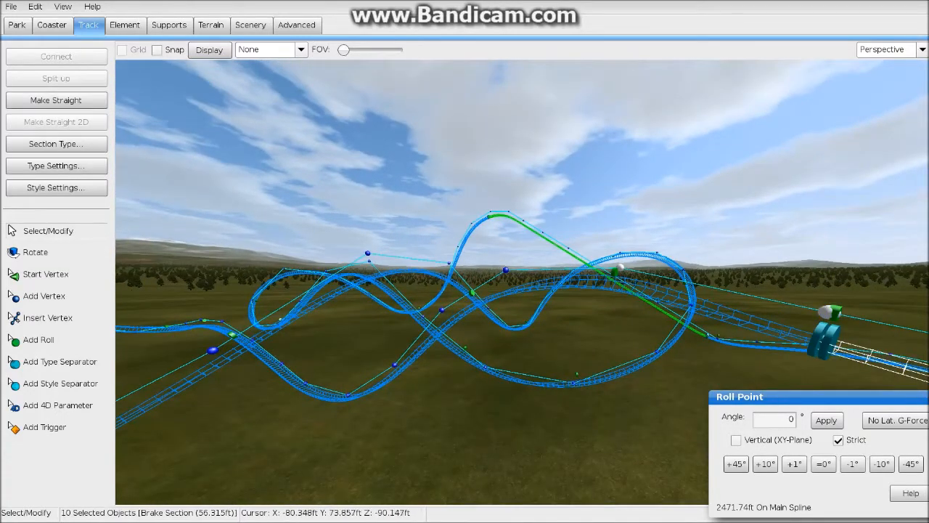
pyautogui.click(890, 50)
pyautogui.click(882, 74)
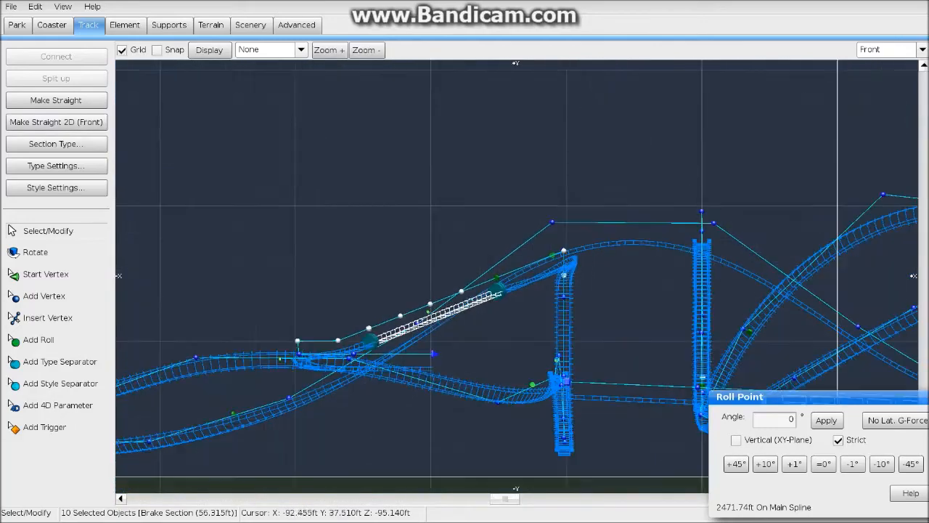
pyautogui.click(56, 122)
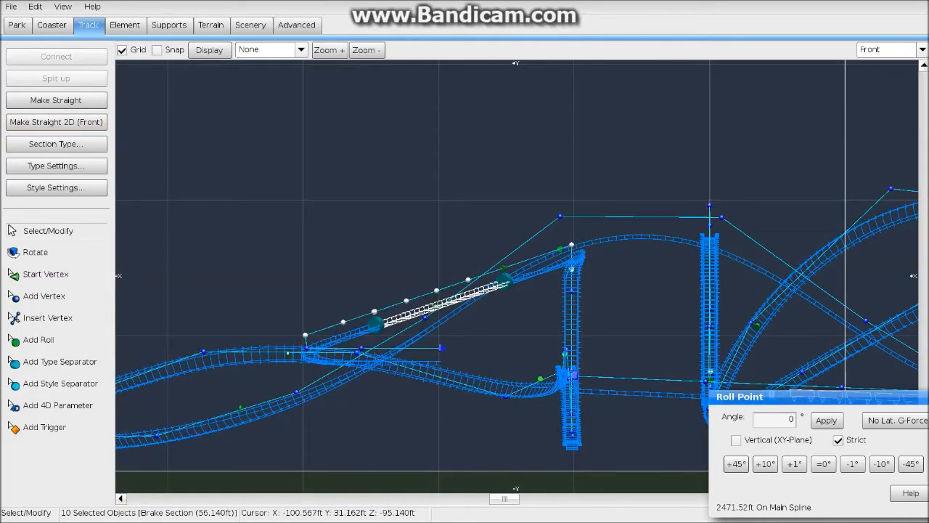
pyautogui.moveTo(429, 338); pyautogui.dragTo(491, 305, button='right')
pyautogui.click(482, 227)
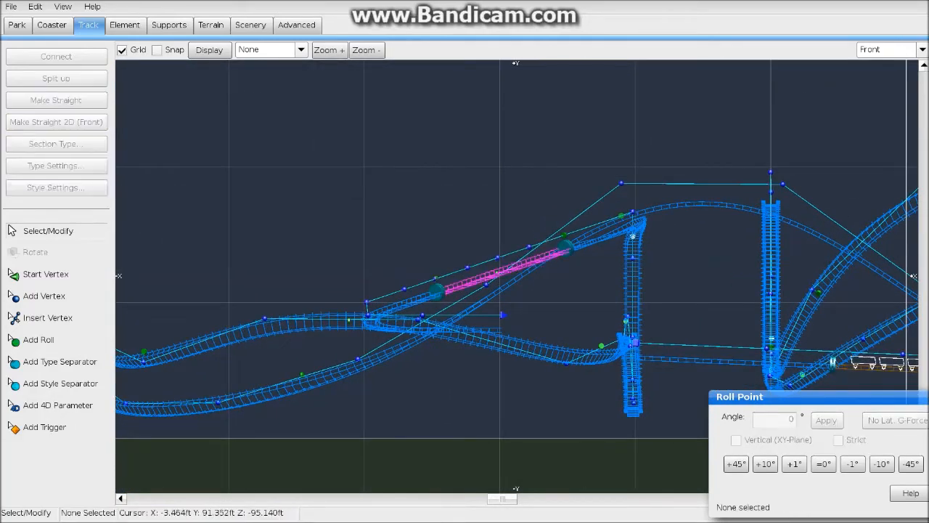
# In the Perspective view, move the lower roll point and type separator forward to the next vertex, lengthening the brake section
pyautogui.click(891, 49)
pyautogui.click(871, 116)
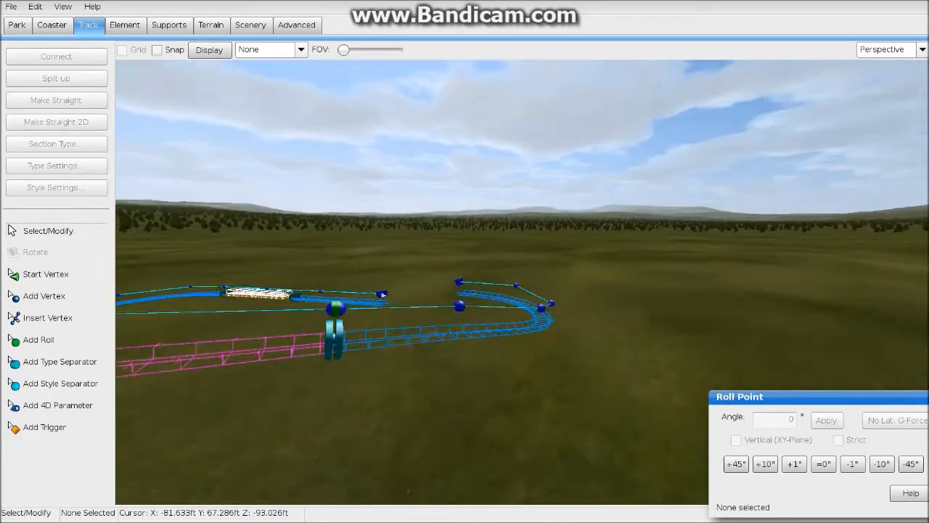
pyautogui.moveTo(457, 290); pyautogui.dragTo(537, 229, button='right')
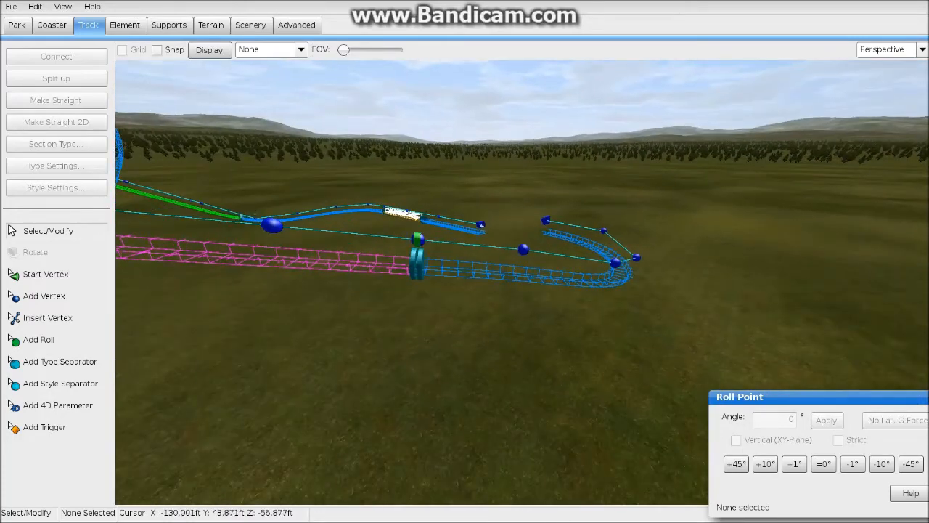
pyautogui.click(418, 239)
pyautogui.moveTo(417, 267); pyautogui.dragTo(513, 270)
pyautogui.moveTo(513, 270); pyautogui.dragTo(451, 247, button='right')
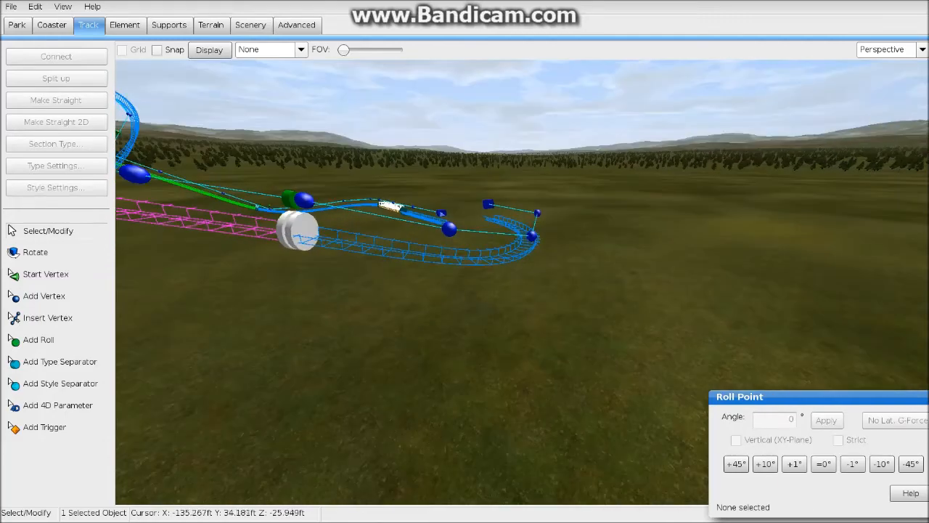
# Select the vertex where the end bend begins and check it in the Front view
pyautogui.moveTo(449, 229); pyautogui.dragTo(451, 223)
pyautogui.moveTo(450, 223); pyautogui.dragTo(456, 257, button='right')
pyautogui.click(922, 50)
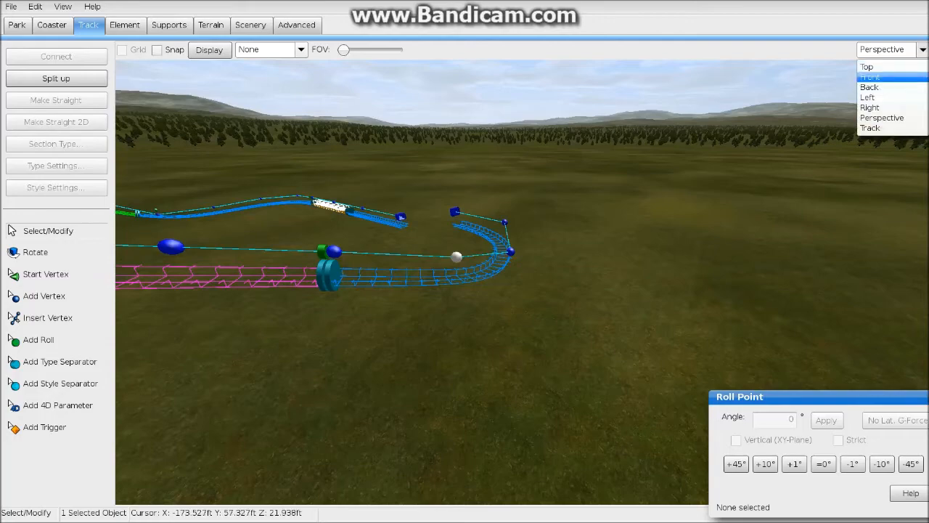
pyautogui.click(882, 76)
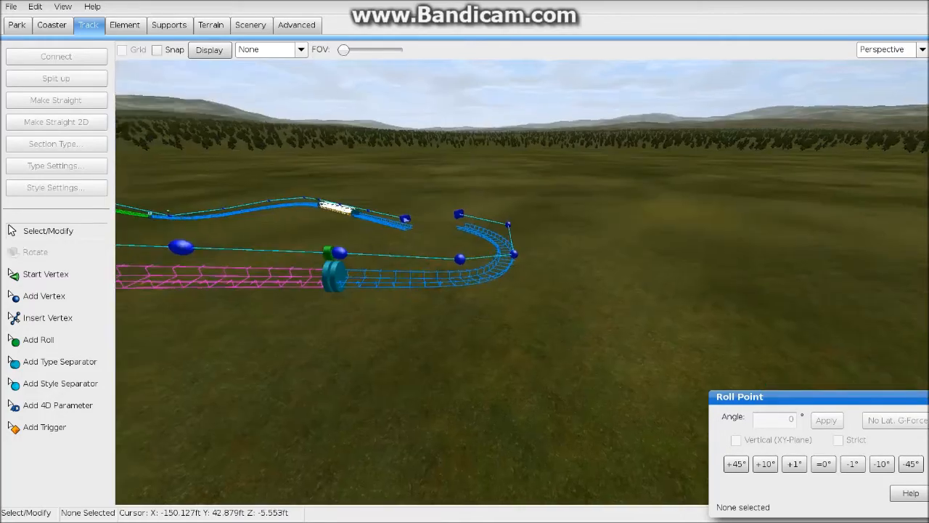
pyautogui.moveTo(457, 247); pyautogui.dragTo(489, 206, button='right')
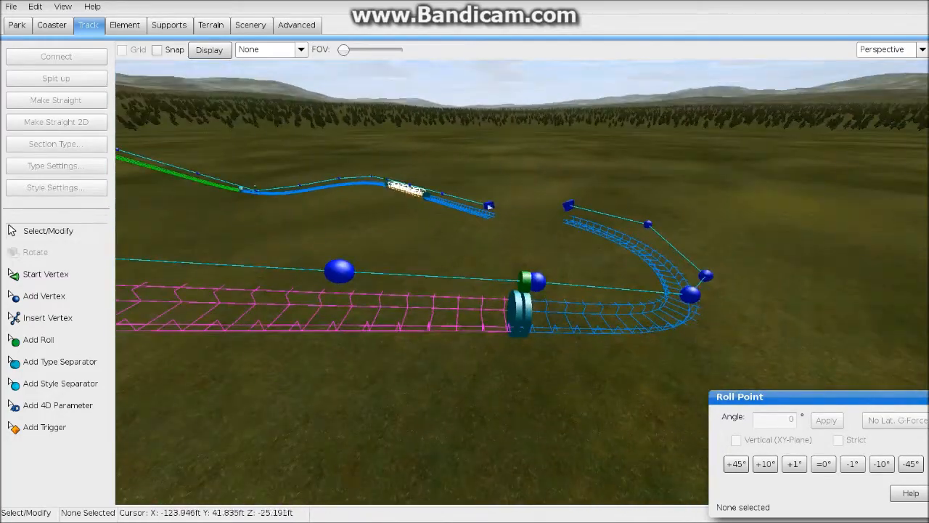
# Move the type separator at the brake section's lower end slightly back, shortening the brake section
pyautogui.moveTo(520, 315); pyautogui.dragTo(509, 315)
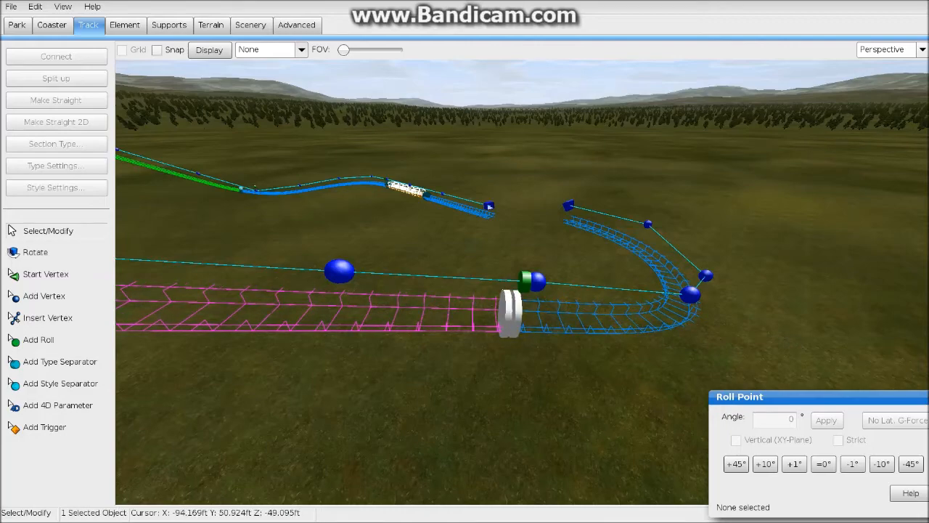
pyautogui.click(301, 49)
pyautogui.click(267, 118)
pyautogui.moveTo(435, 254); pyautogui.dragTo(421, 217, button='right')
pyautogui.click(301, 50)
pyautogui.click(267, 67)
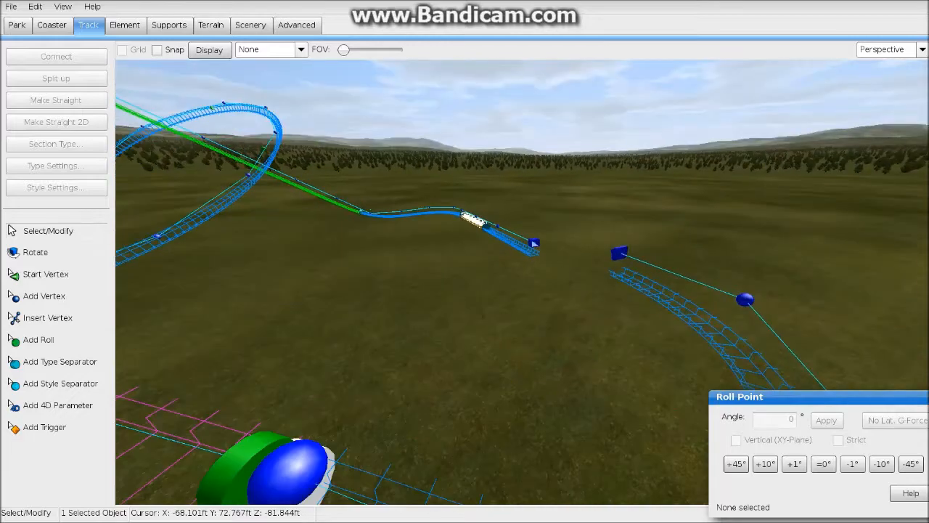
# In the Front view, lower the last two vertices after the end bend so the track keeps sloping down toward the station
pyautogui.click(922, 50)
pyautogui.click(872, 77)
pyautogui.moveTo(522, 177); pyautogui.dragTo(452, 106, button='right')
pyautogui.scroll(3, 537, 130)
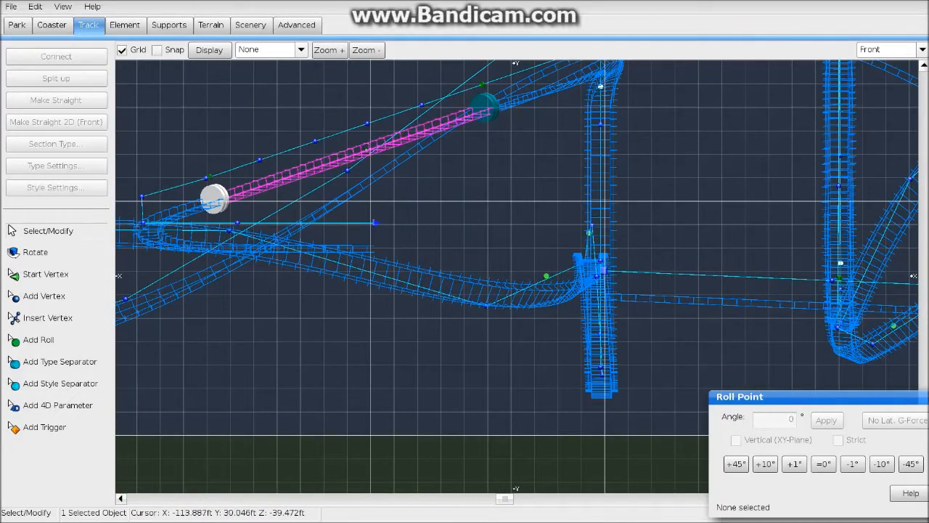
pyautogui.moveTo(238, 222); pyautogui.dragTo(235, 235)
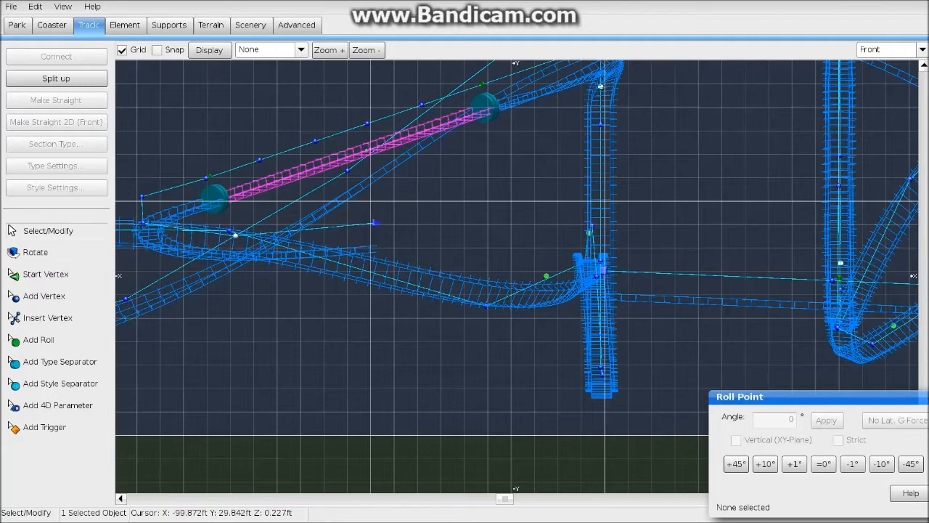
pyautogui.moveTo(374, 223); pyautogui.dragTo(374, 248)
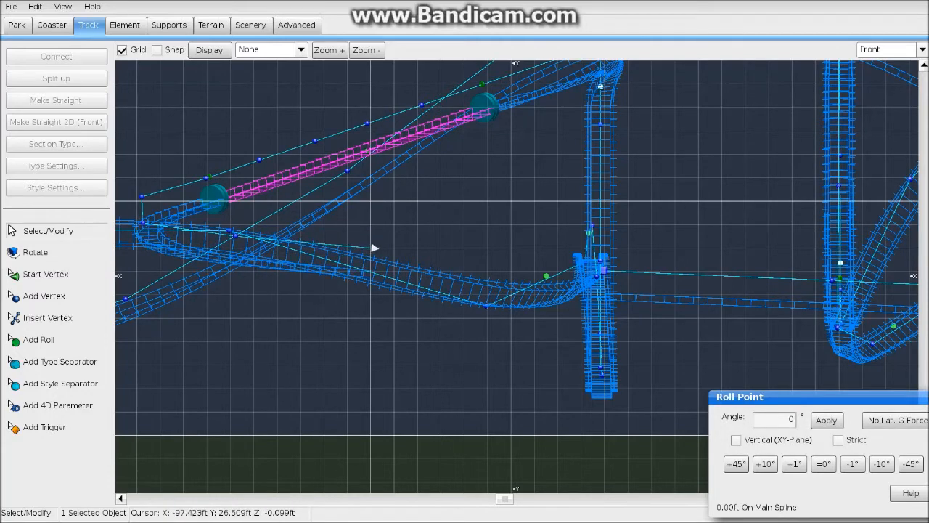
# Add a vertex at the track's open end, move it onto the station track's end vertex, and lower the vertex before it
pyautogui.click(44, 296)
pyautogui.click(472, 256)
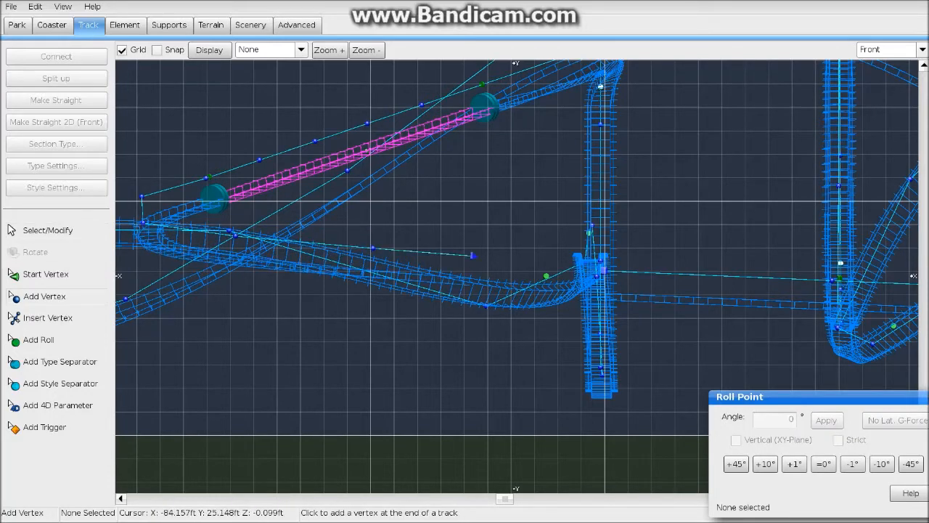
pyautogui.click(47, 231)
pyautogui.scroll(4, 435, 225)
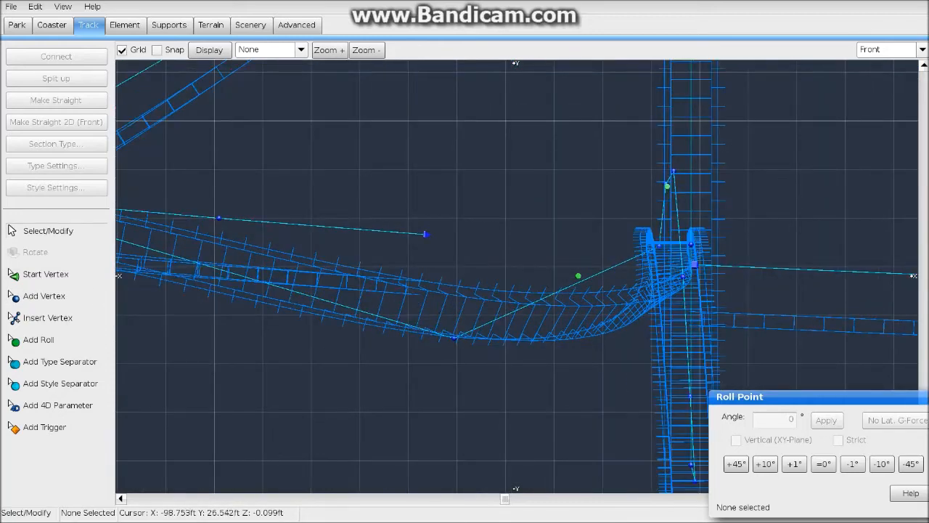
pyautogui.moveTo(218, 217); pyautogui.dragTo(218, 224)
pyautogui.moveTo(437, 240); pyautogui.dragTo(630, 278)
pyautogui.click(431, 241)
pyautogui.moveTo(427, 235); pyautogui.dragTo(693, 264)
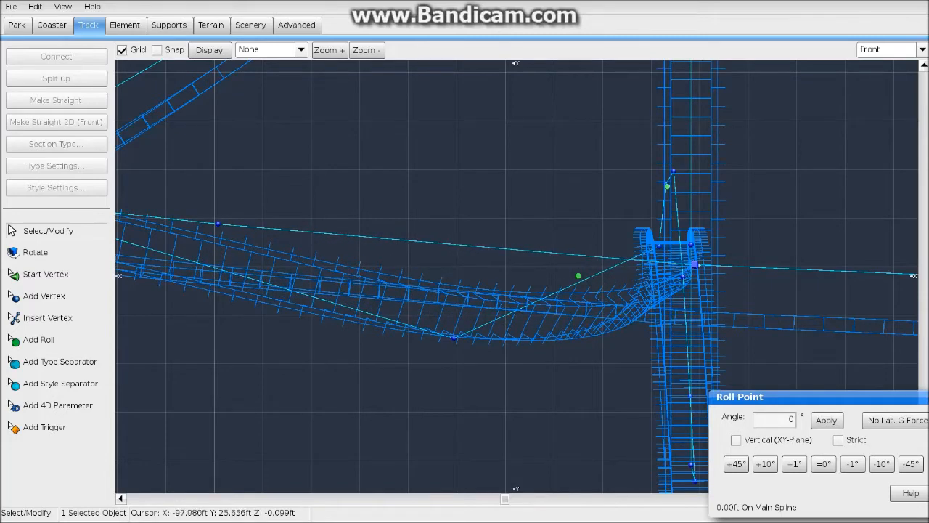
pyautogui.moveTo(217, 223); pyautogui.dragTo(213, 233)
pyautogui.moveTo(223, 270); pyautogui.dragTo(47, 242, button='right')
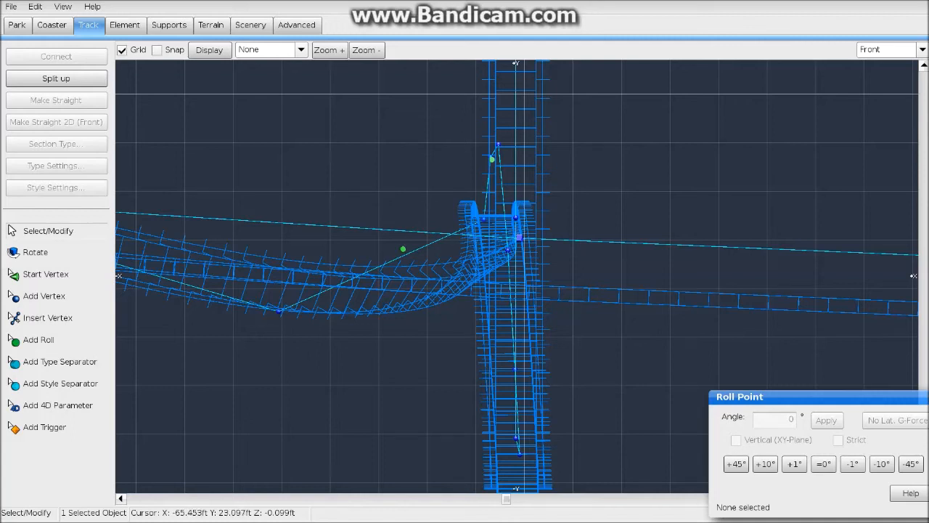
# In the Perspective view, select the two overlapping end vertices, connect them, and delete the surplus point at the joint
pyautogui.click(892, 48)
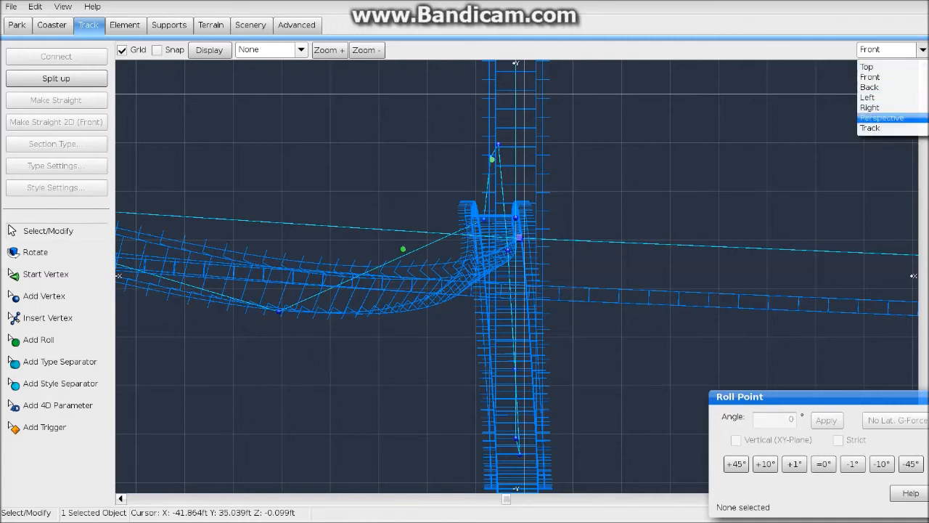
pyautogui.click(892, 127)
pyautogui.press('w')
pyautogui.moveTo(522, 283); pyautogui.dragTo(381, 270, button='right')
pyautogui.moveTo(408, 164); pyautogui.dragTo(445, 253)
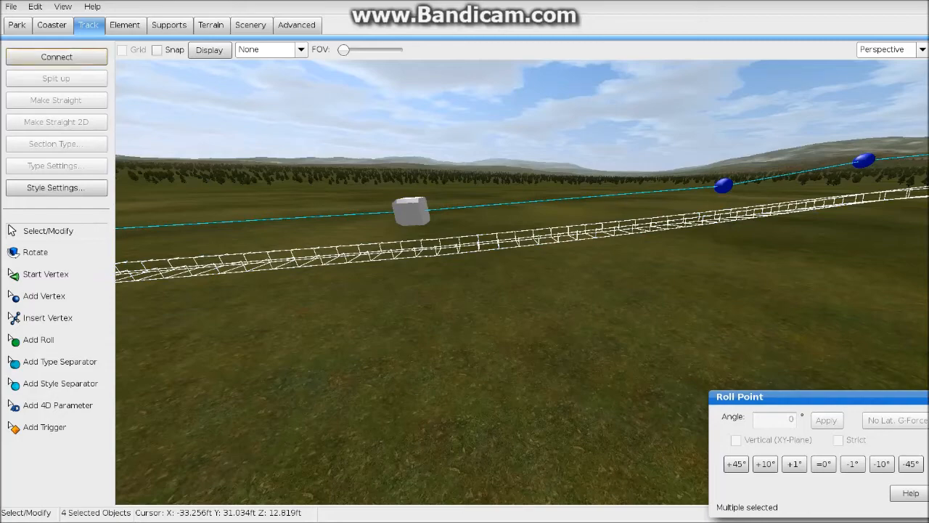
pyautogui.click(56, 57)
pyautogui.click(419, 211)
pyautogui.press('Delete')
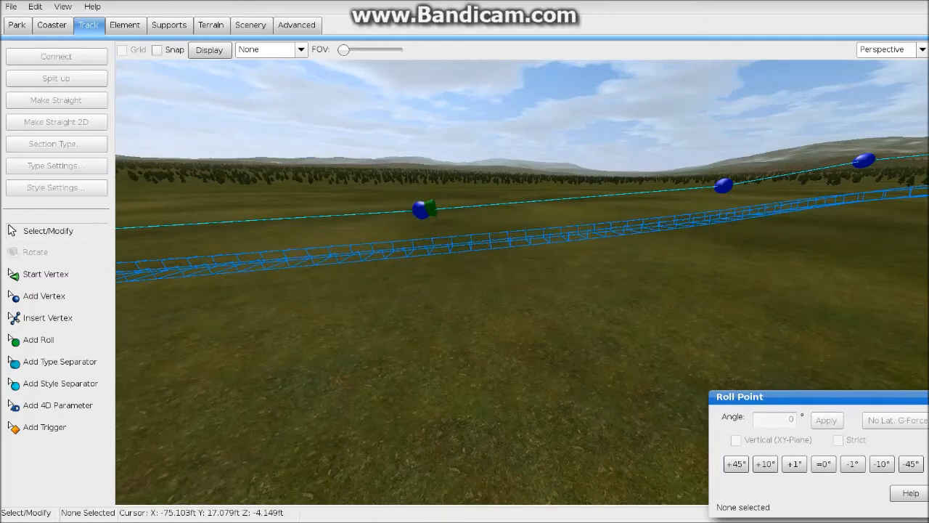
# Select the vertices from the end bend through the station and make that stretch straight
pyautogui.moveTo(424, 218); pyautogui.dragTo(660, 225, button='right')
pyautogui.scroll(-7, 522, 282)
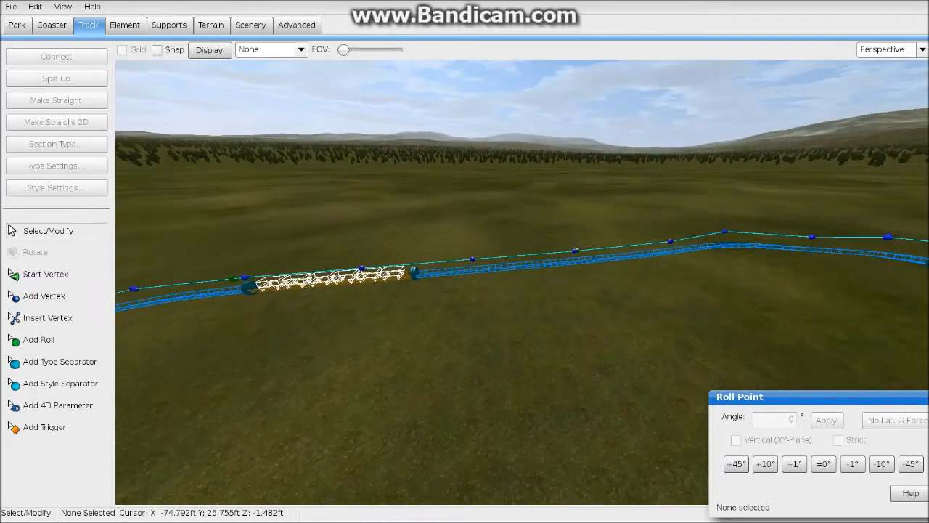
pyautogui.moveTo(209, 259); pyautogui.dragTo(726, 241)
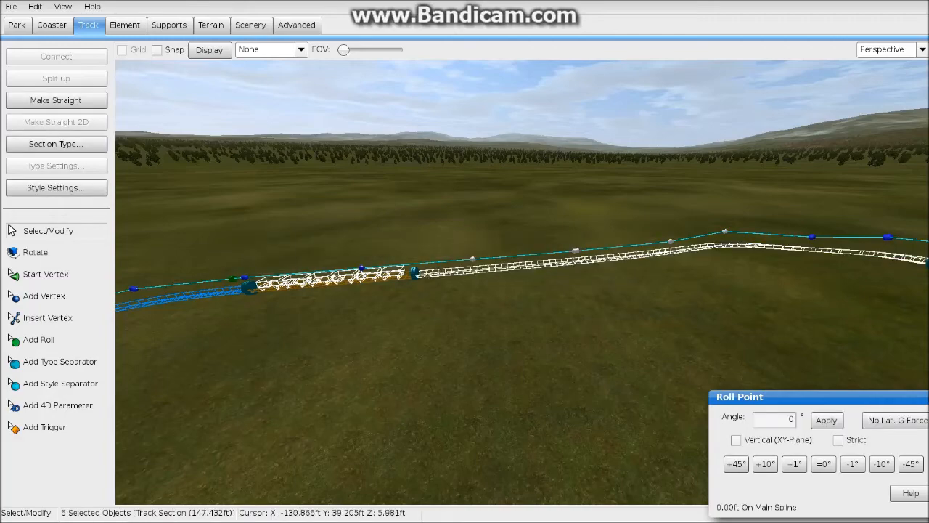
pyautogui.moveTo(760, 193); pyautogui.dragTo(219, 367)
pyautogui.moveTo(219, 367); pyautogui.dragTo(406, 290, button='middle')
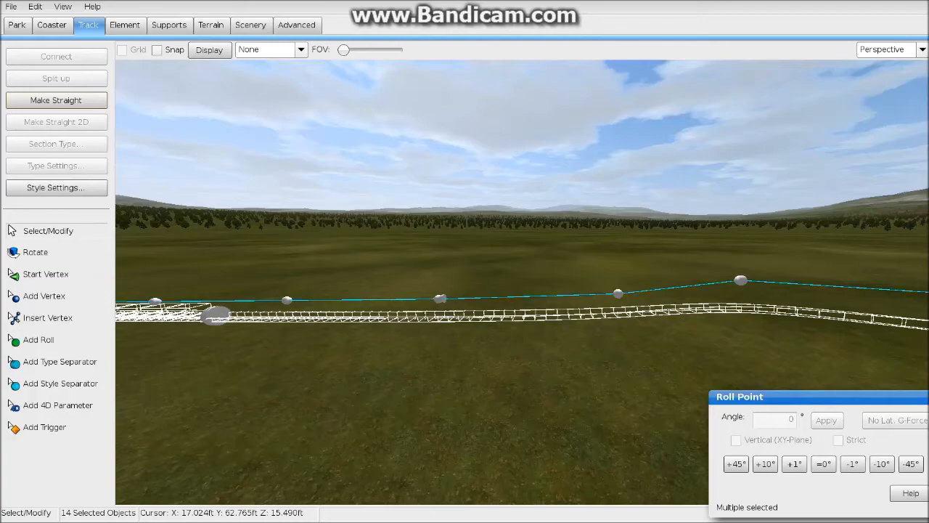
pyautogui.click(56, 100)
pyautogui.scroll(-10, 522, 283)
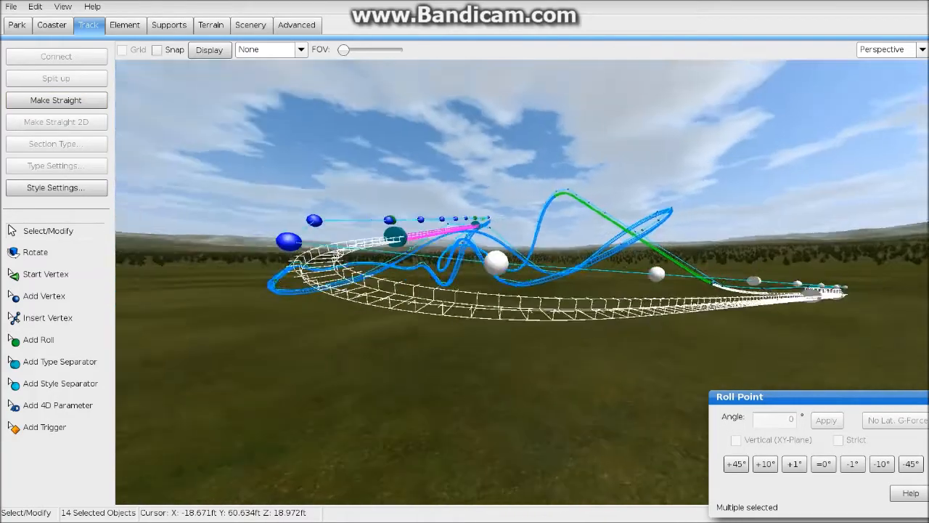
# Select the three vertices of the bend between the brake section and the station straight and depump them
pyautogui.moveTo(522, 283); pyautogui.dragTo(571, 193, button='middle')
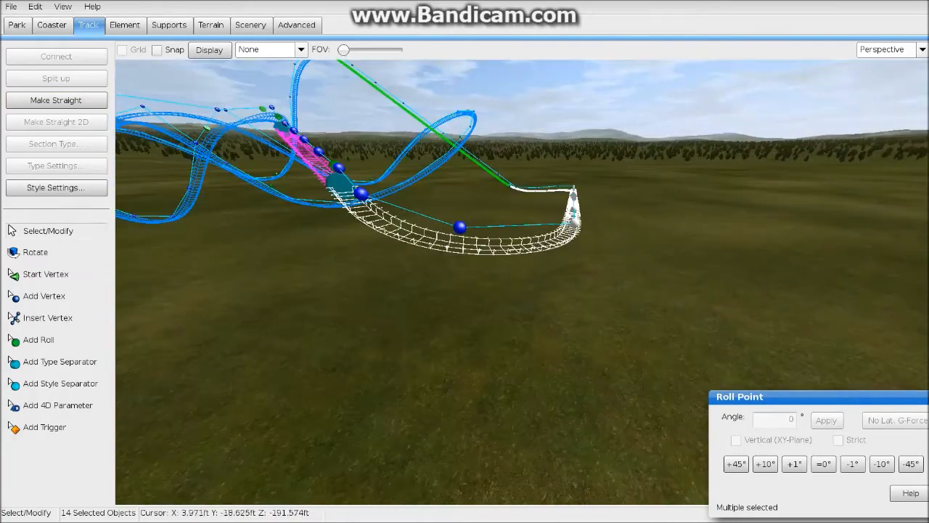
pyautogui.click(571, 193)
pyautogui.keyDown('ctrl'); pyautogui.click(574, 191); pyautogui.keyUp('ctrl')
pyautogui.keyDown('ctrl'); pyautogui.click(574, 221); pyautogui.keyUp('ctrl')
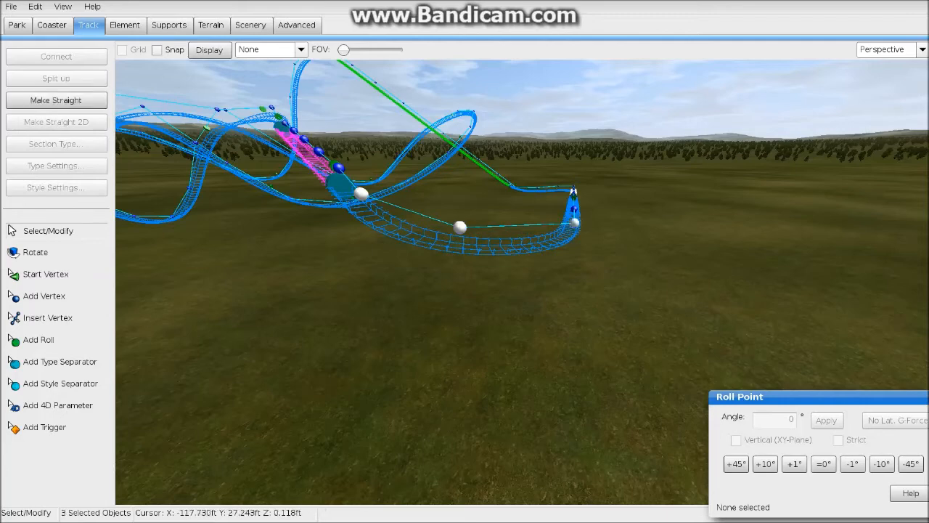
pyautogui.click(125, 25)
pyautogui.click(56, 187)
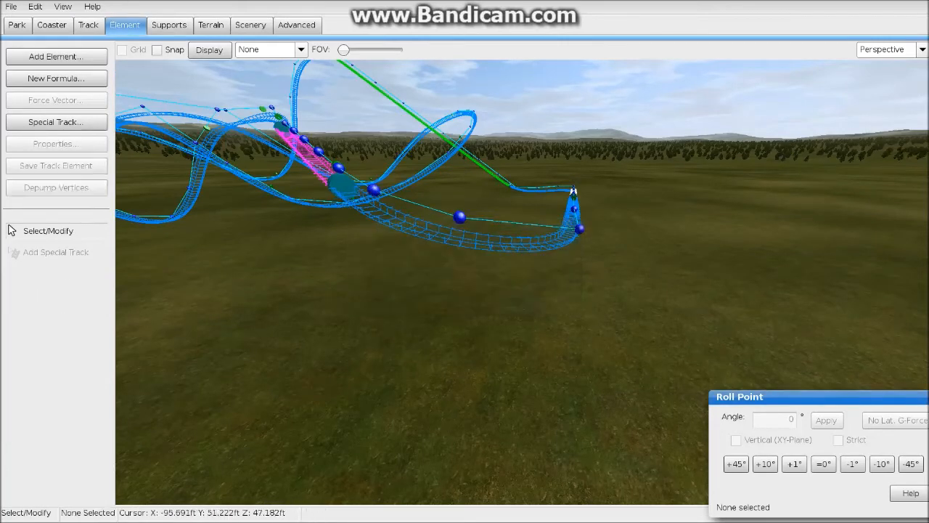
# In the Top view, select all vertices along the station straight and make them straight in 2D
pyautogui.click(922, 50)
pyautogui.click(871, 67)
pyautogui.scroll(-2, 515, 276)
pyautogui.moveTo(370, 353); pyautogui.dragTo(636, 379)
pyautogui.click(88, 25)
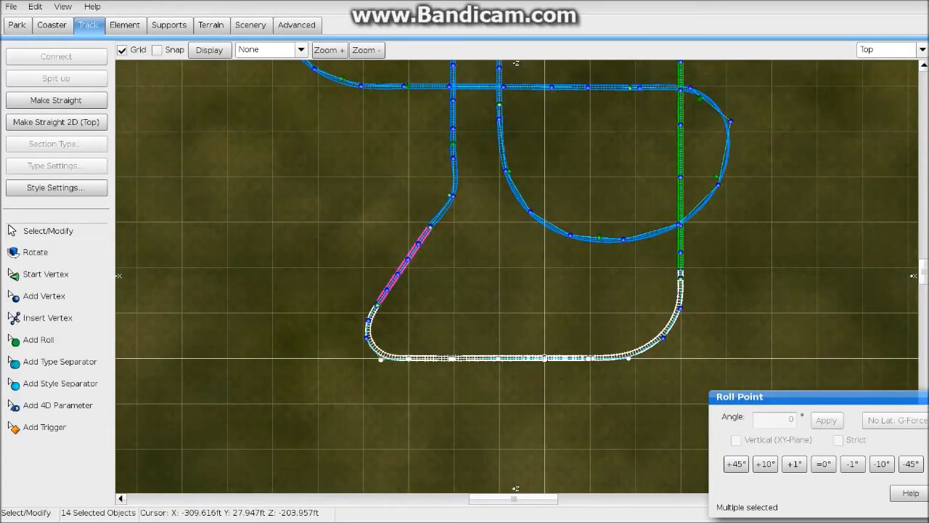
pyautogui.click(55, 122)
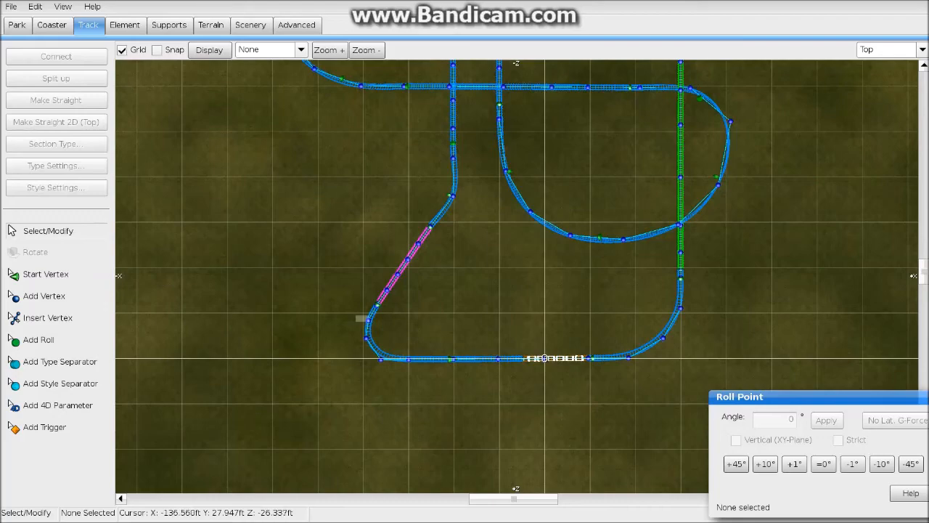
# Clear the diagonal's selection and move the end bend's outermost vertex slightly toward the station straight
pyautogui.moveTo(366, 316); pyautogui.dragTo(458, 189)
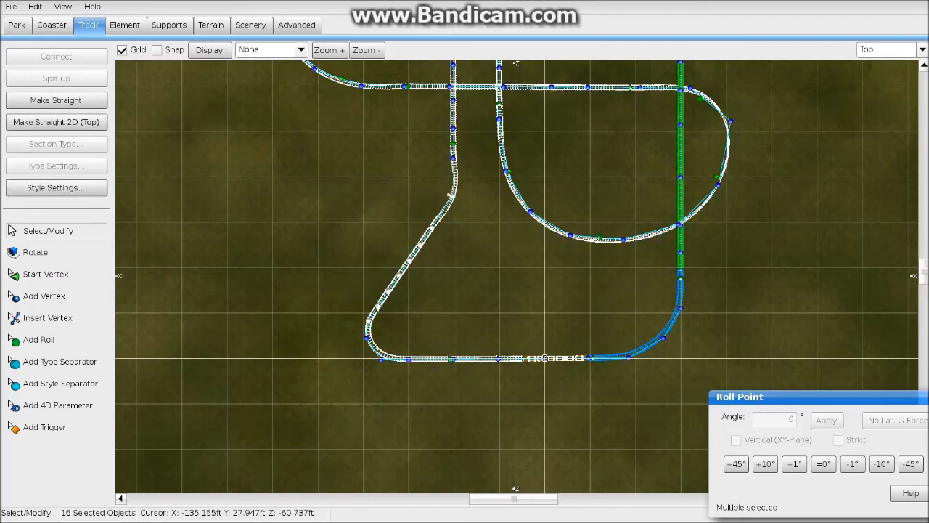
pyautogui.click(358, 274)
pyautogui.scroll(6, 352, 334)
pyautogui.moveTo(262, 359); pyautogui.dragTo(509, 229, button='right')
pyautogui.scroll(2, 466, 245)
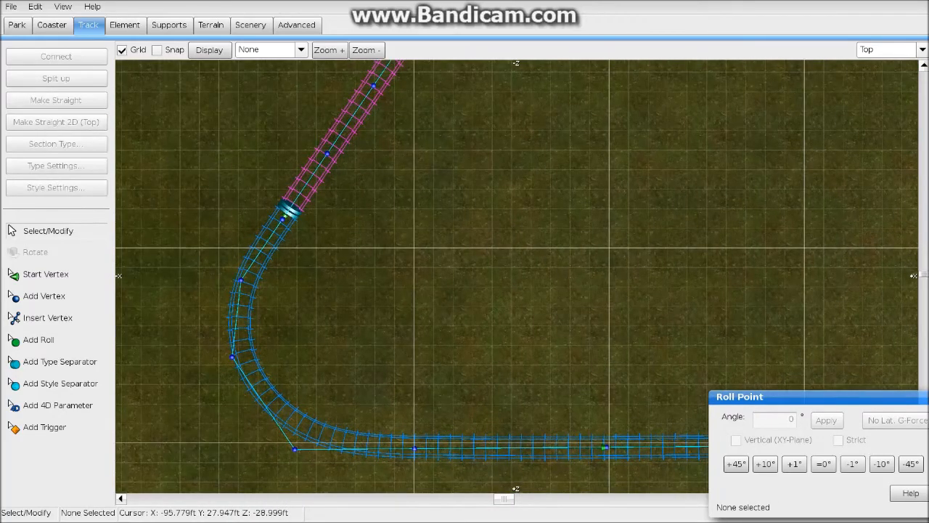
pyautogui.moveTo(233, 357); pyautogui.dragTo(234, 368)
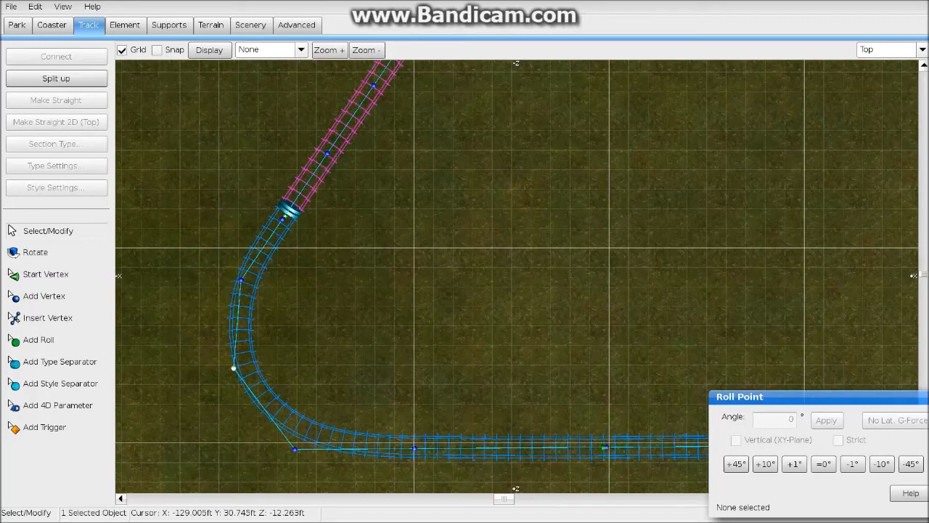
pyautogui.click(317, 360)
# Examine the diagonal brake section, its bends and the overall layout from above
pyautogui.moveTo(341, 335); pyautogui.dragTo(352, 393, button='right')
pyautogui.moveTo(367, 249); pyautogui.dragTo(385, 381, button='right')
pyautogui.scroll(-3, 384, 387)
pyautogui.click(392, 326)
pyautogui.click(447, 371)
pyautogui.moveTo(453, 373); pyautogui.dragTo(412, 436, button='right')
pyautogui.scroll(-3, 393, 313)
pyautogui.scroll(1, 416, 308)
pyautogui.scroll(2, 419, 418)
pyautogui.scroll(-2, 440, 387)
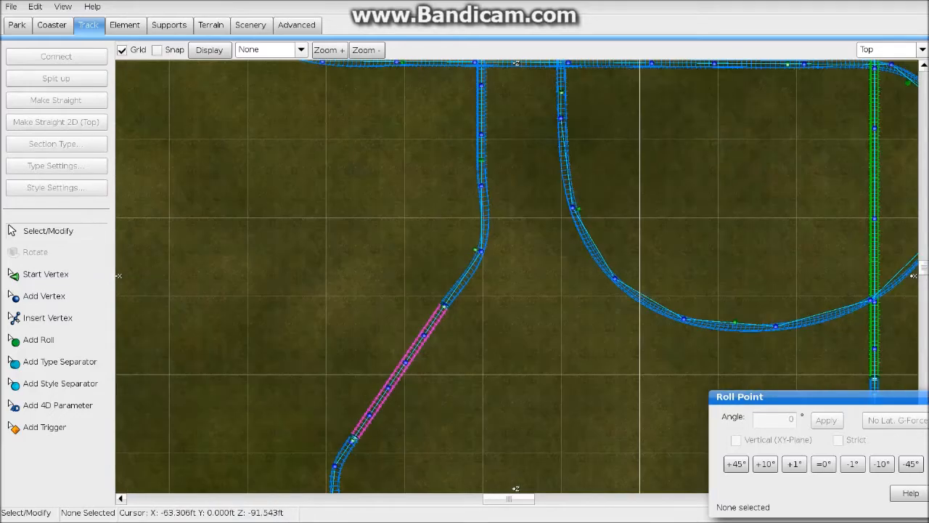
pyautogui.moveTo(494, 293); pyautogui.dragTo(482, 391, button='right')
pyautogui.scroll(-5, 482, 390)
pyautogui.scroll(-4, 491, 374)
pyautogui.scroll(8, 491, 375)
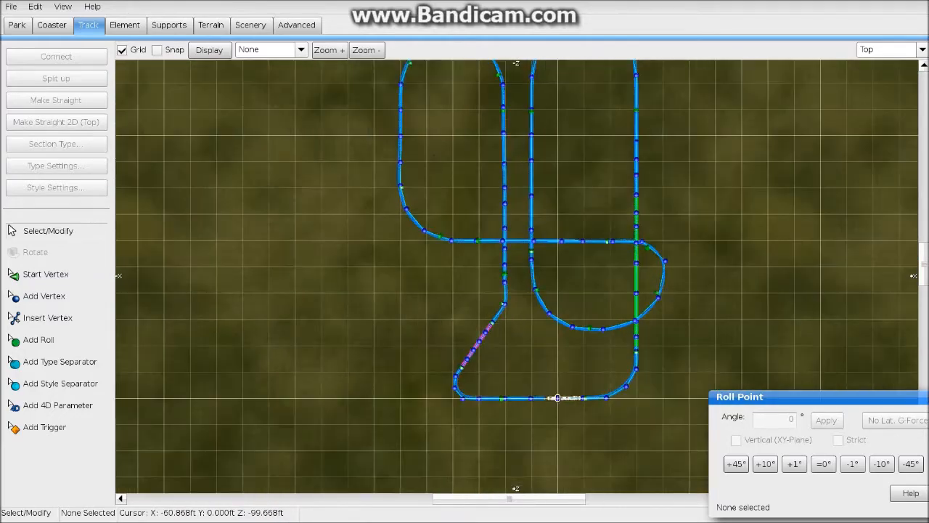
# Add a type separator beside the roll point on the straight just before the station
pyautogui.moveTo(539, 456); pyautogui.dragTo(462, 328, button='right')
pyautogui.moveTo(482, 389); pyautogui.dragTo(449, 269, button='right')
pyautogui.scroll(3, 449, 275)
pyautogui.click(60, 361)
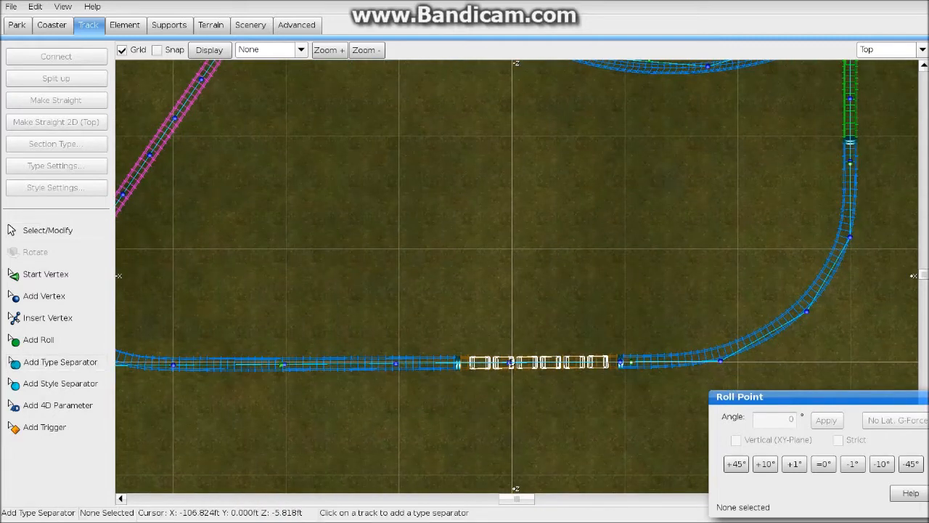
pyautogui.click(290, 363)
pyautogui.click(48, 230)
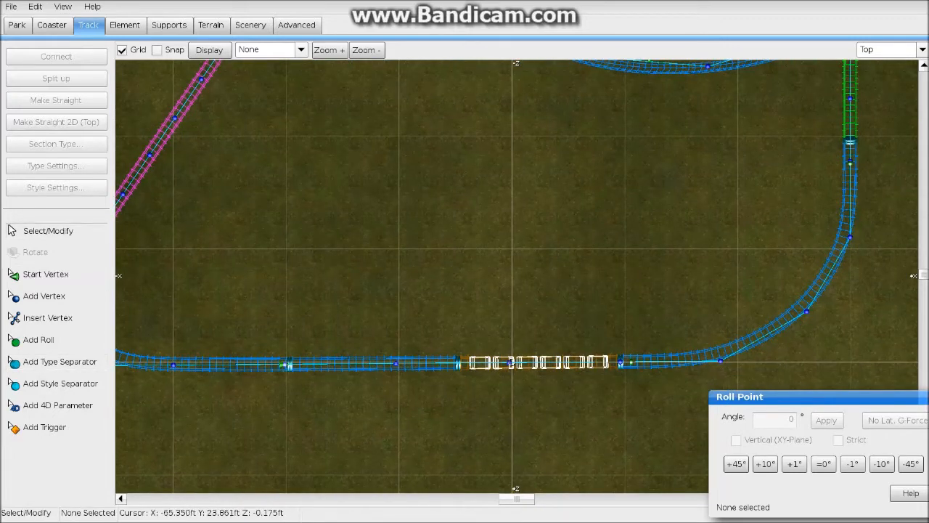
# Change the track section between the new separator and the station to a brake section
pyautogui.click(283, 364)
pyautogui.click(292, 365)
pyautogui.moveTo(291, 376); pyautogui.dragTo(331, 367, button='right')
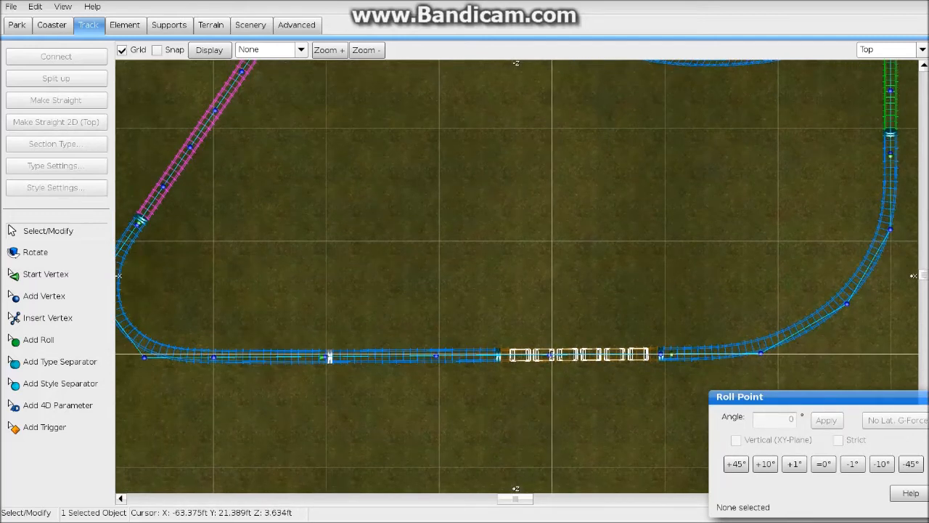
pyautogui.click(345, 357)
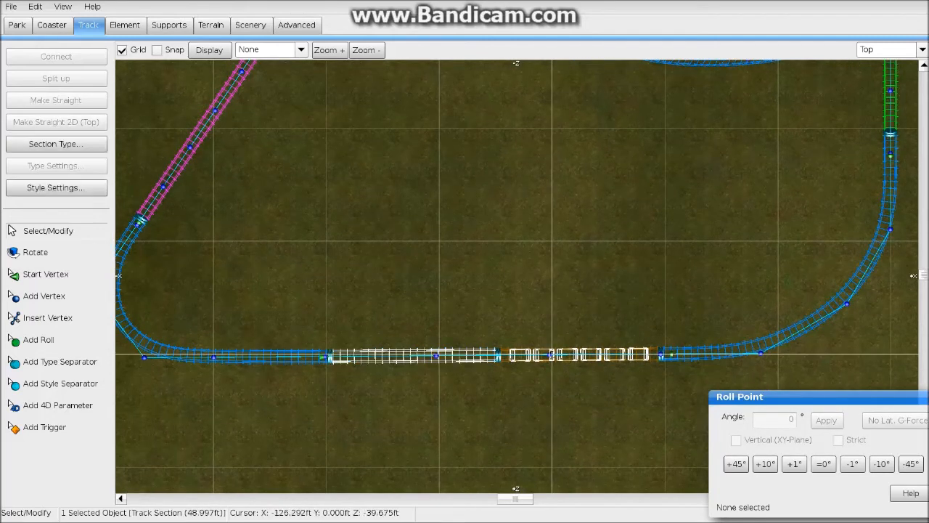
pyautogui.click(56, 144)
pyautogui.click(80, 207)
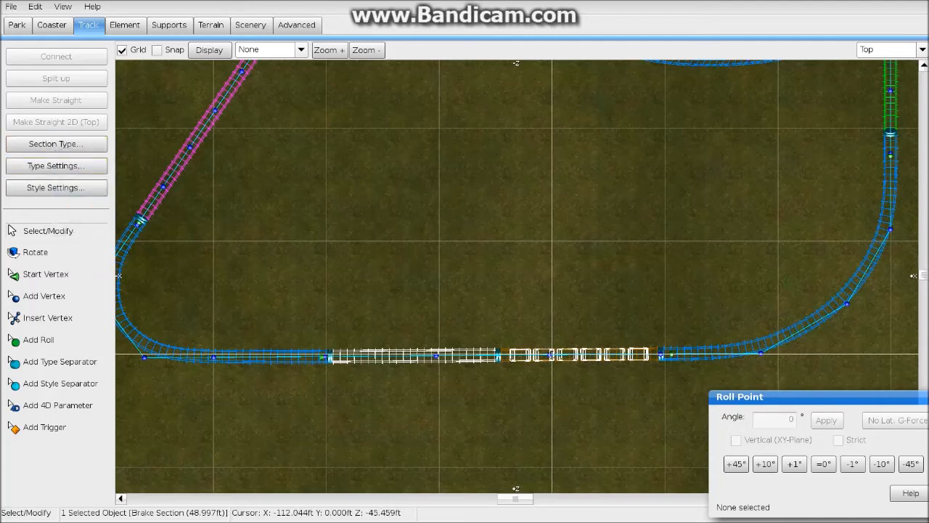
# Configure the brake section before the station with the name "bf station", a deceleration of 2 g and a speed limit of 10 mph
pyautogui.click(56, 165)
pyautogui.click(520, 354)
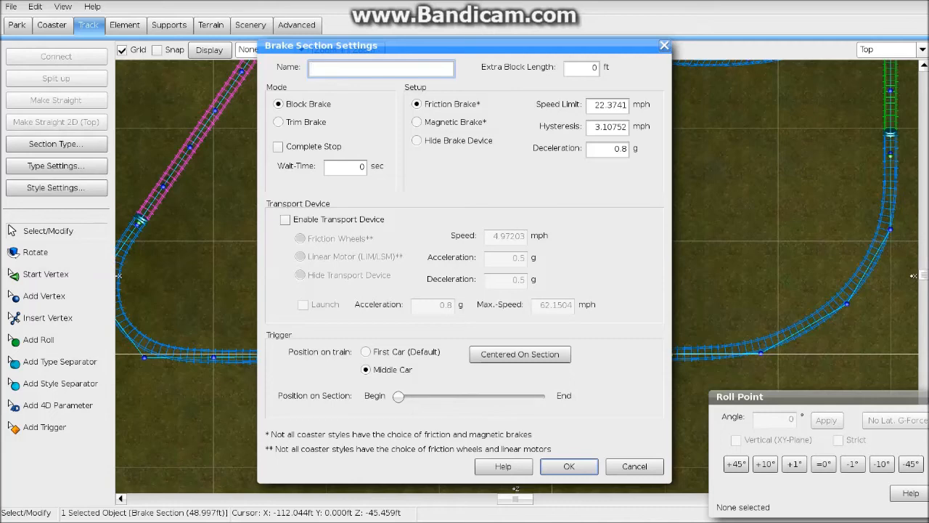
pyautogui.doubleClick(619, 148)
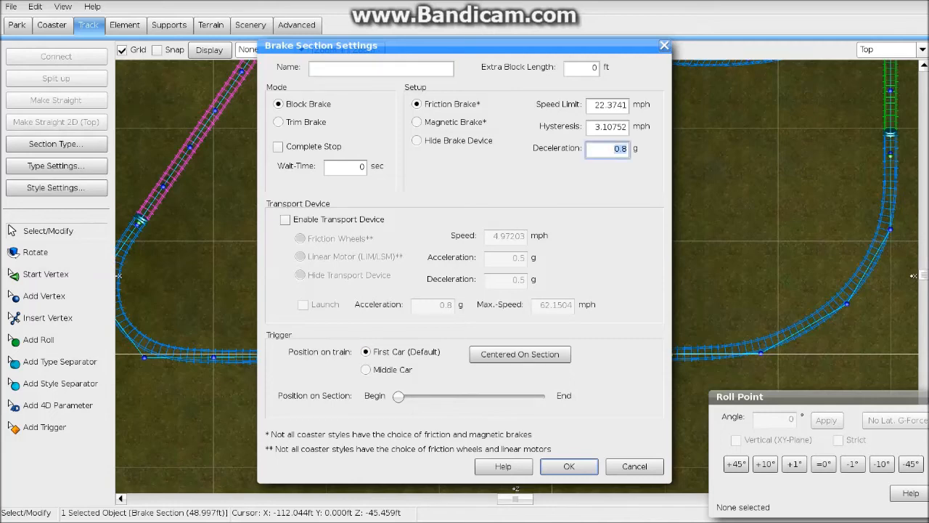
pyautogui.click(349, 68)
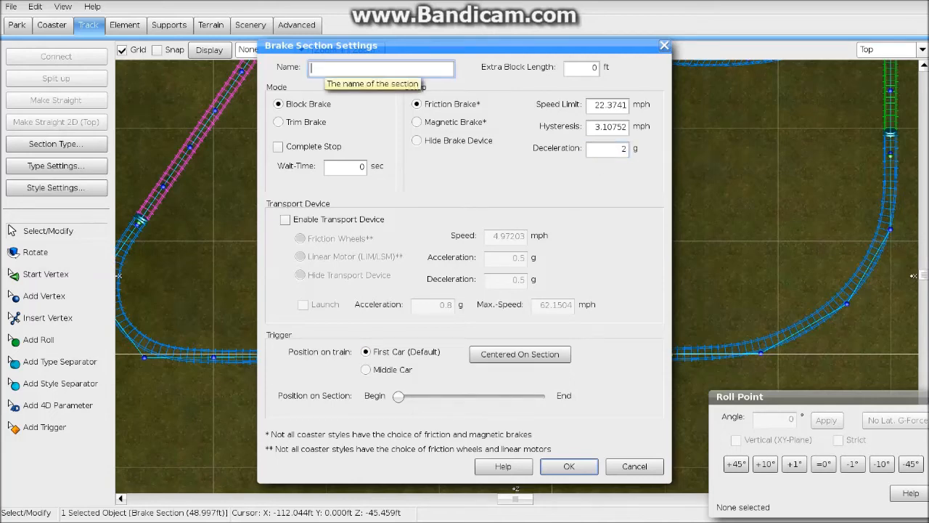
pyautogui.write('bf station')
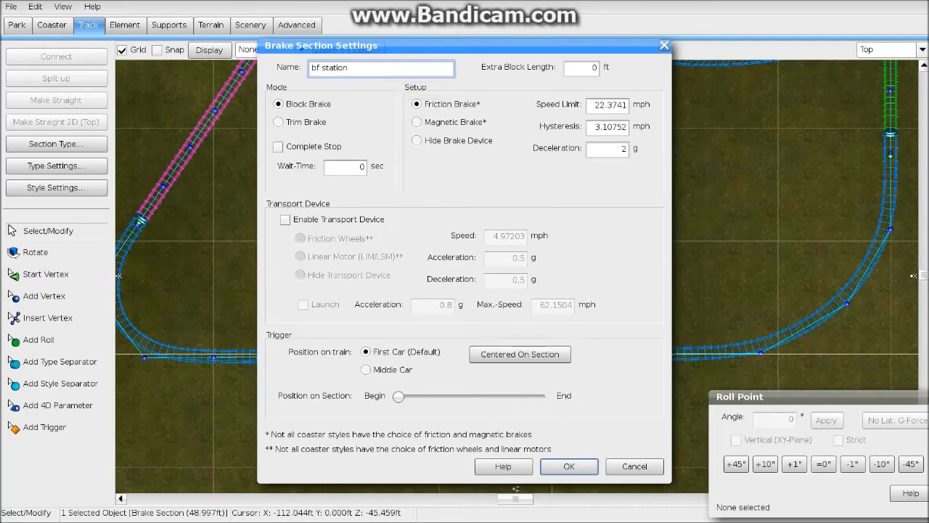
pyautogui.doubleClick(607, 104)
pyautogui.write('10')
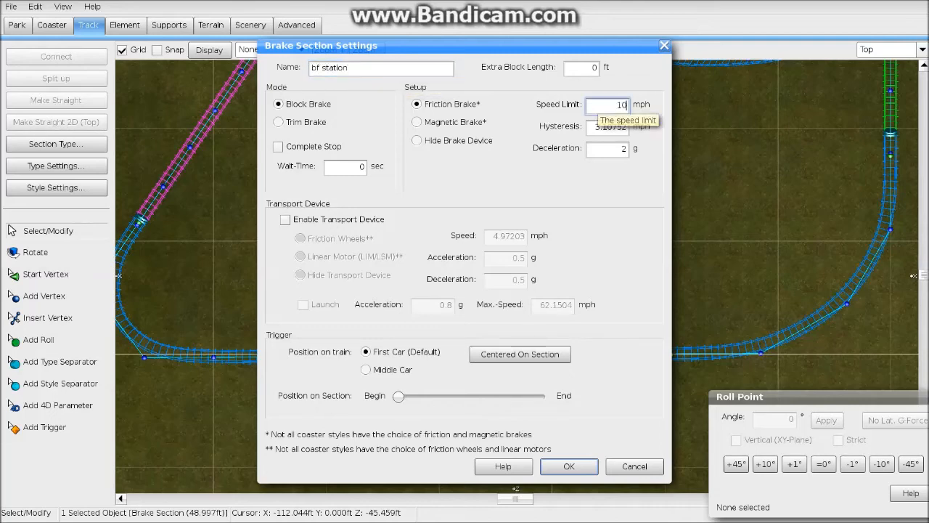
pyautogui.press('Return')
# Shorten the brake section before the station by moving its starting type separator toward the station, and save the park
pyautogui.click(321, 357)
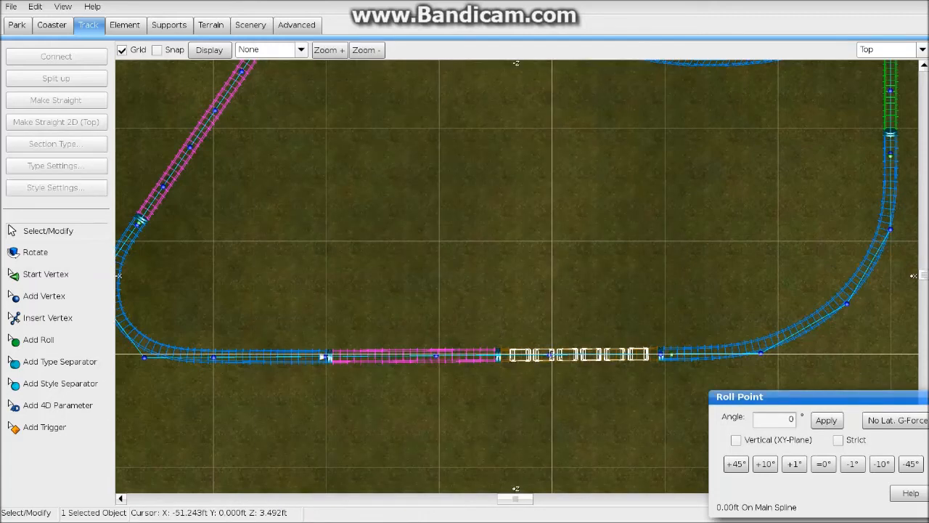
pyautogui.moveTo(321, 357); pyautogui.dragTo(421, 356)
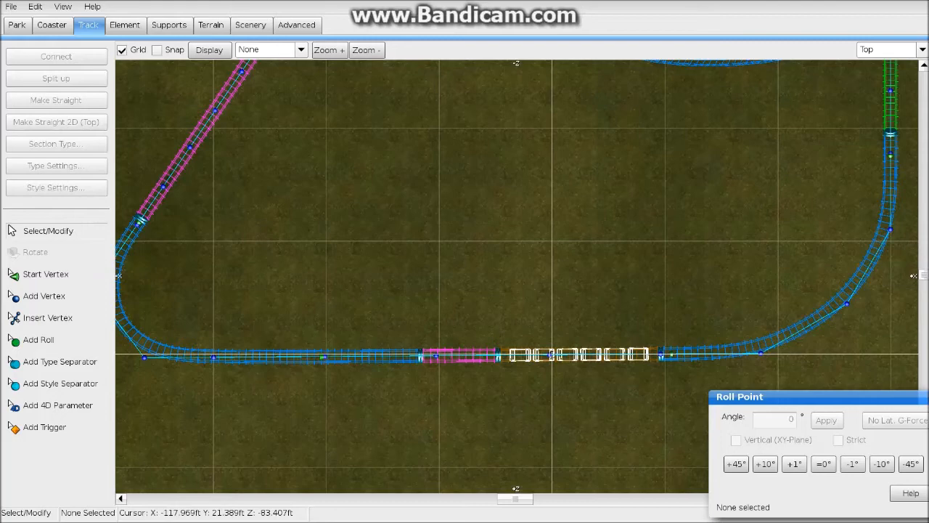
pyautogui.click(11, 7)
pyautogui.click(26, 68)
# Generate the final wooden supports for the coaster in the Steeple build style with 9 ft bent spacing
pyautogui.click(169, 25)
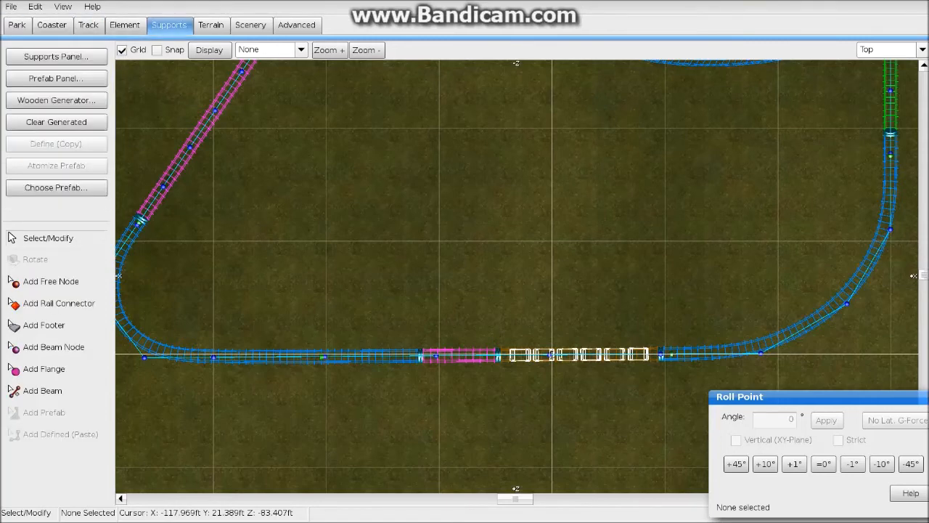
pyautogui.click(56, 100)
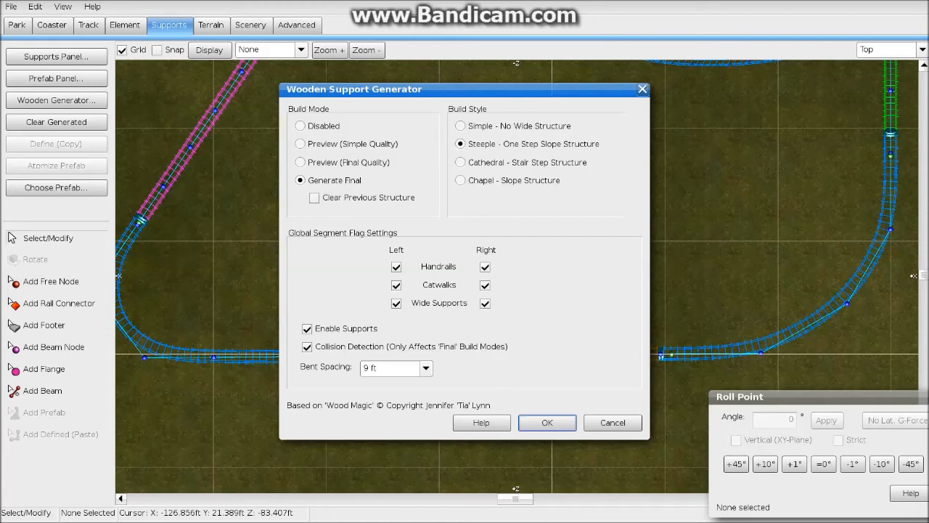
pyautogui.click(547, 422)
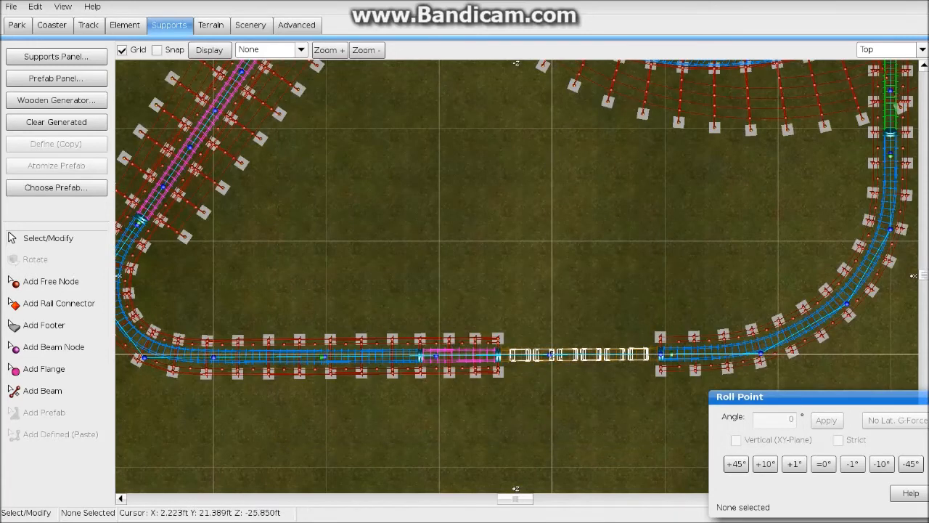
# Set the coaster's wireframe track, rails, cross ties and main spine colors to brown
pyautogui.click(52, 26)
pyautogui.click(56, 143)
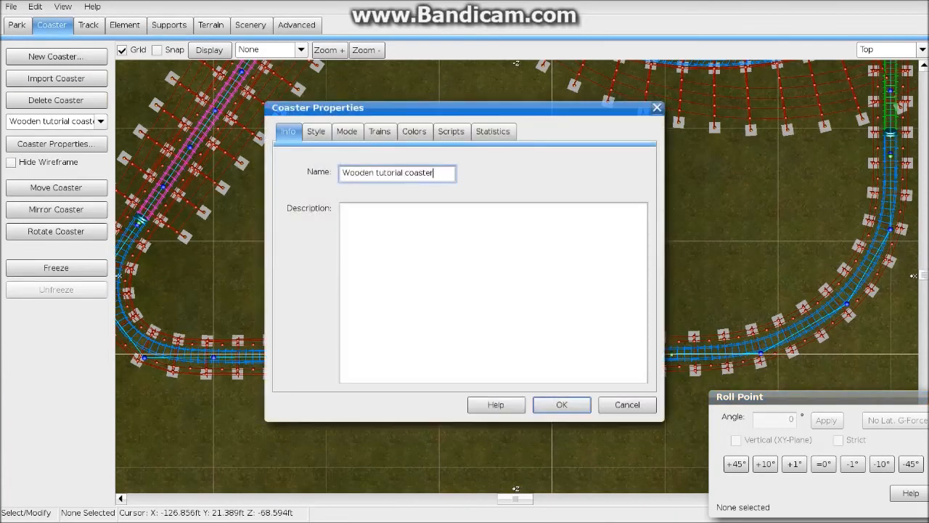
pyautogui.click(414, 132)
pyautogui.click(374, 175)
pyautogui.doubleClick(525, 406)
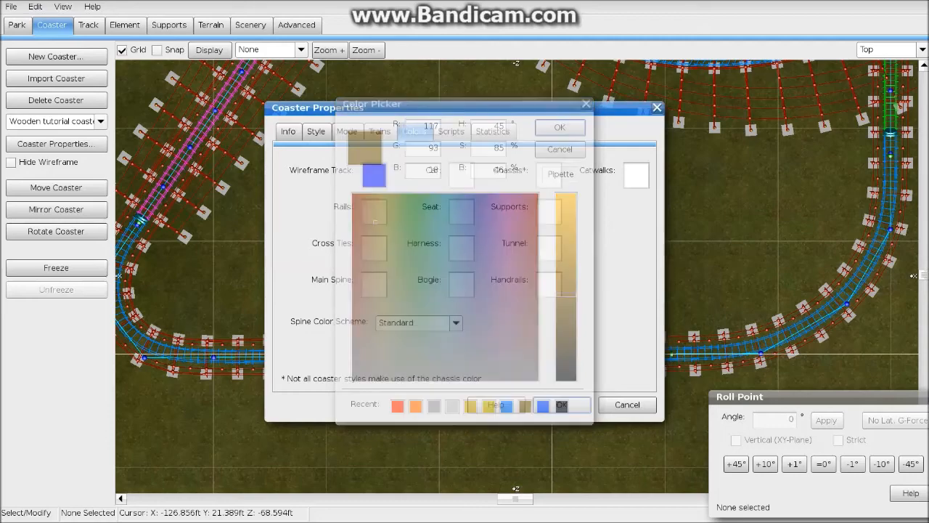
pyautogui.click(373, 211)
pyautogui.doubleClick(525, 407)
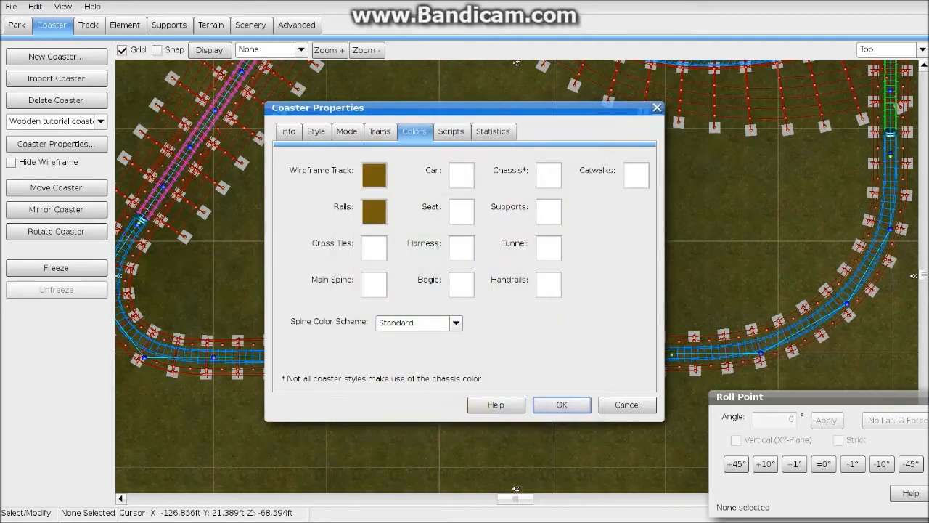
pyautogui.click(374, 248)
pyautogui.click(525, 407)
pyautogui.click(525, 407)
pyautogui.click(374, 283)
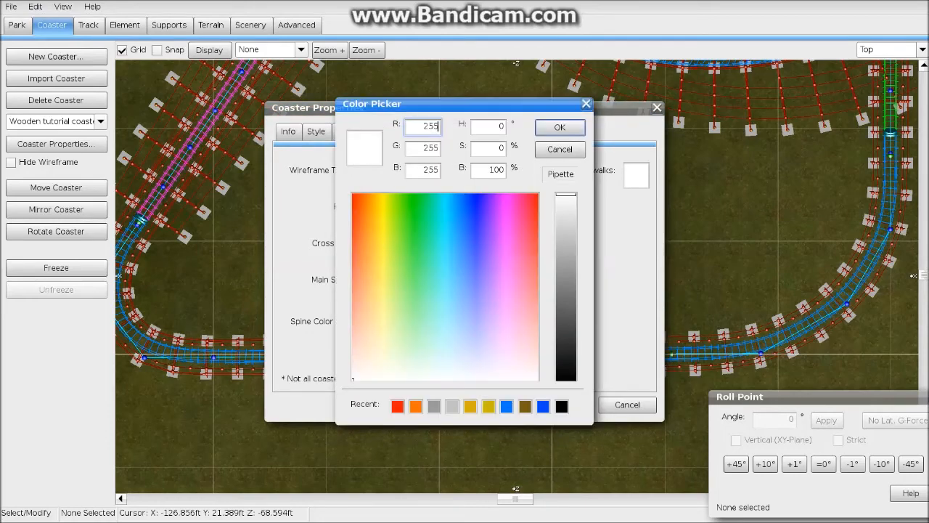
pyautogui.doubleClick(525, 406)
# Set the car color to light blue and the seat, harness, bogie and chassis colors to black
pyautogui.click(549, 211)
pyautogui.doubleClick(507, 407)
pyautogui.click(462, 211)
pyautogui.click(562, 407)
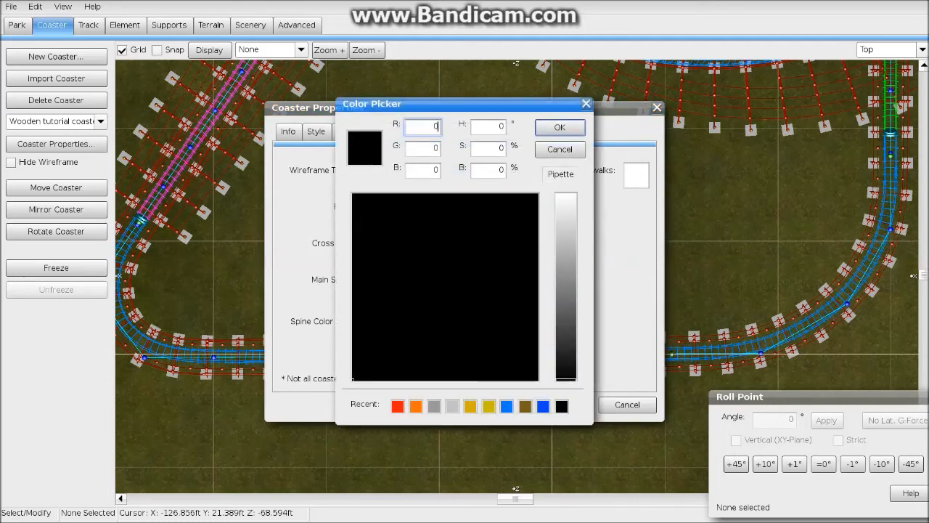
pyautogui.click(560, 127)
pyautogui.click(461, 248)
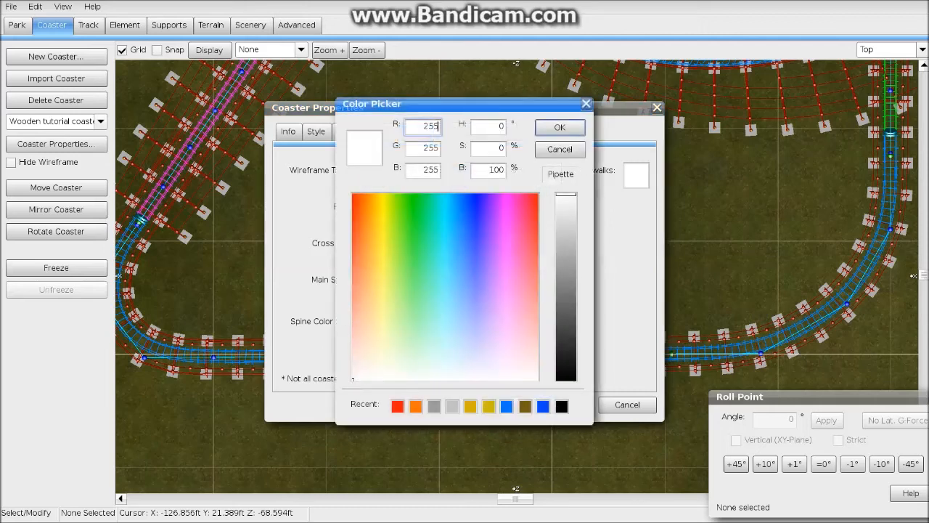
pyautogui.doubleClick(562, 406)
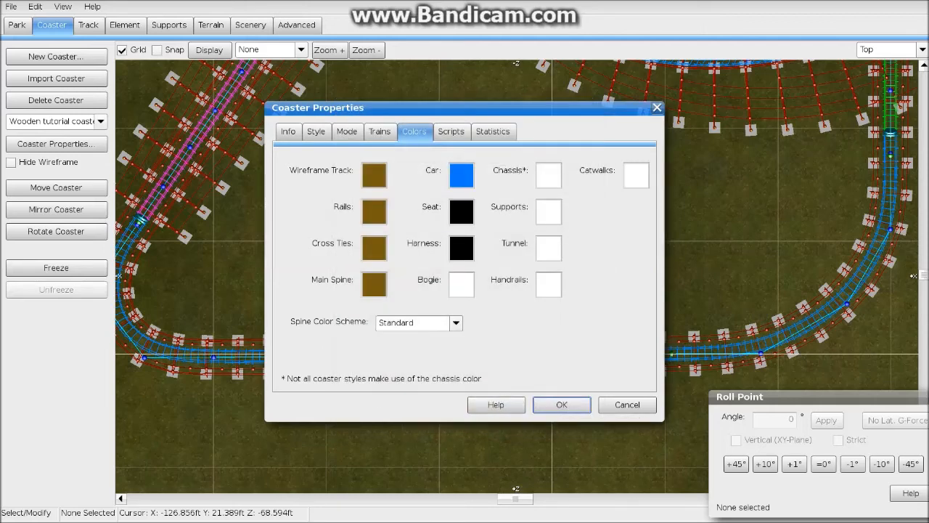
pyautogui.click(461, 284)
pyautogui.doubleClick(562, 407)
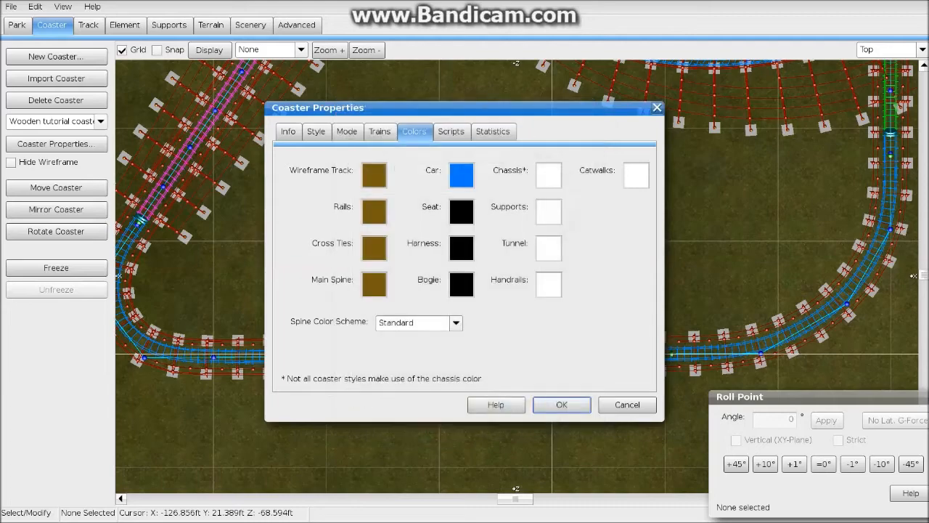
pyautogui.click(547, 175)
pyautogui.doubleClick(562, 406)
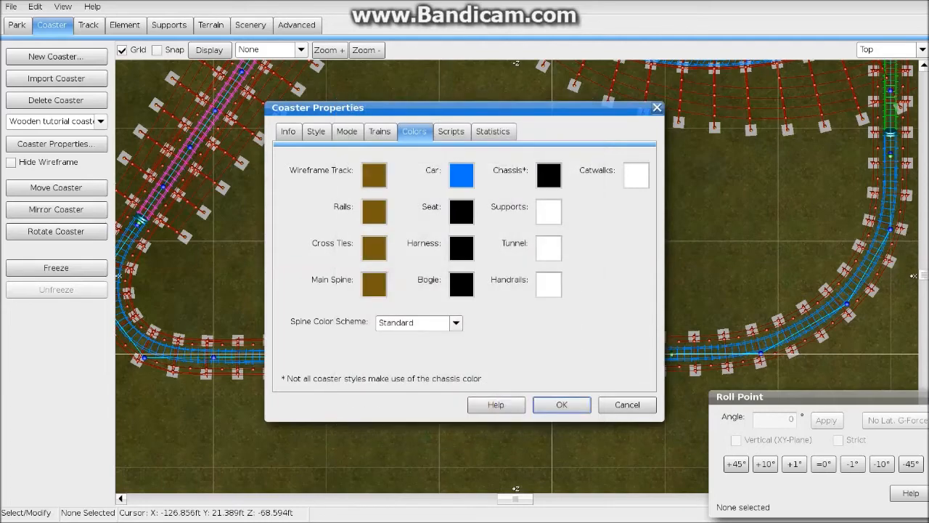
# Set the supports, tunnel and catwalks colors to brown and apply the coaster properties
pyautogui.click(549, 212)
pyautogui.doubleClick(525, 407)
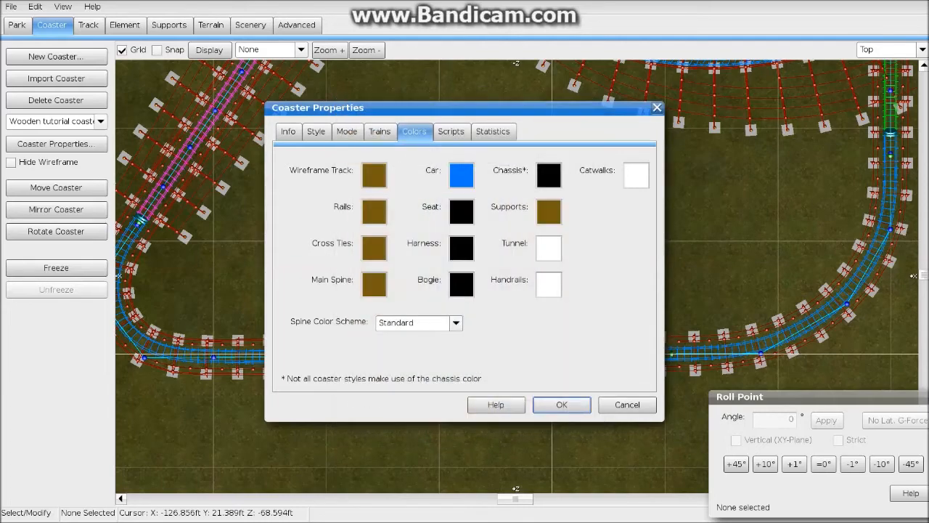
pyautogui.click(549, 249)
pyautogui.doubleClick(524, 407)
pyautogui.click(637, 176)
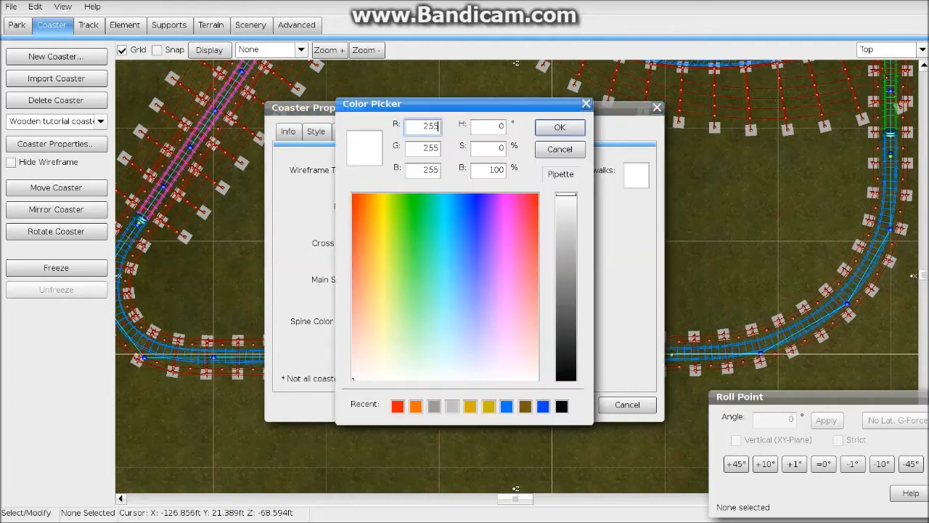
pyautogui.doubleClick(525, 406)
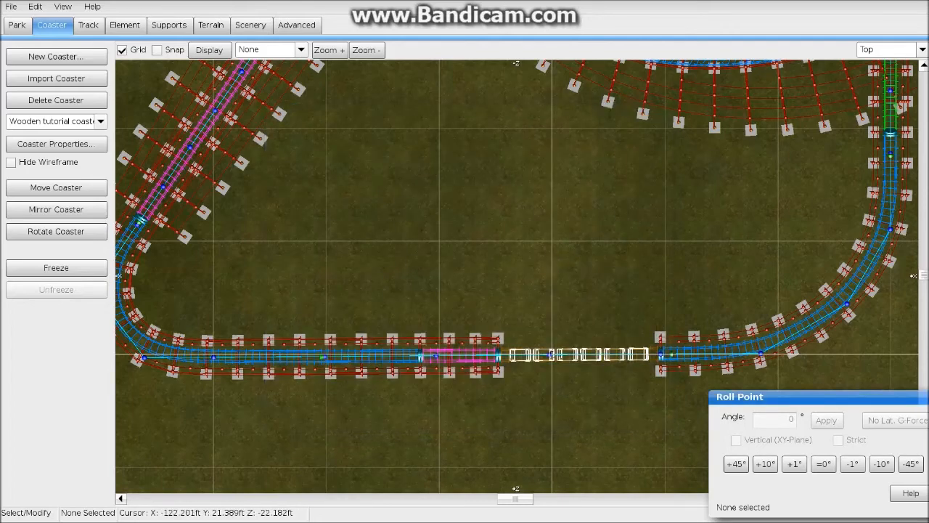
# Freeze the coaster and view its finished layout from above
pyautogui.click(56, 268)
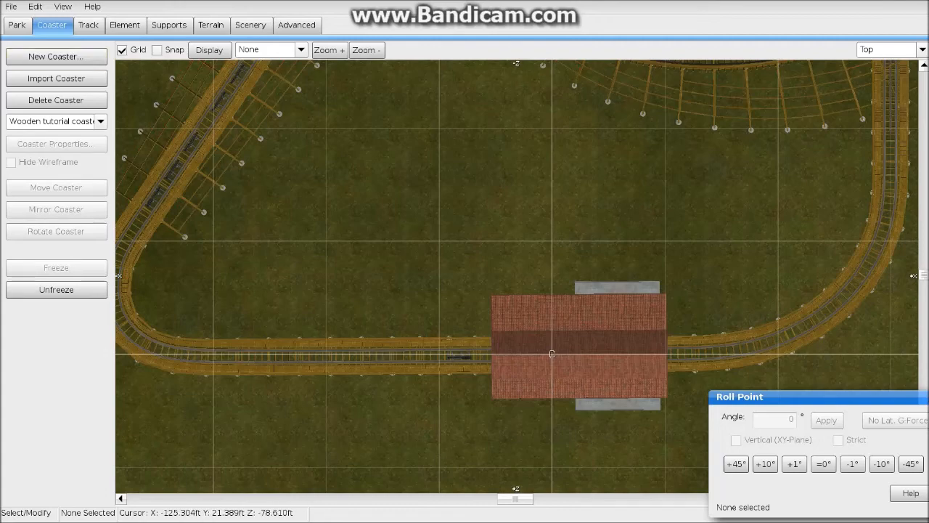
pyautogui.scroll(-5, 526, 295)
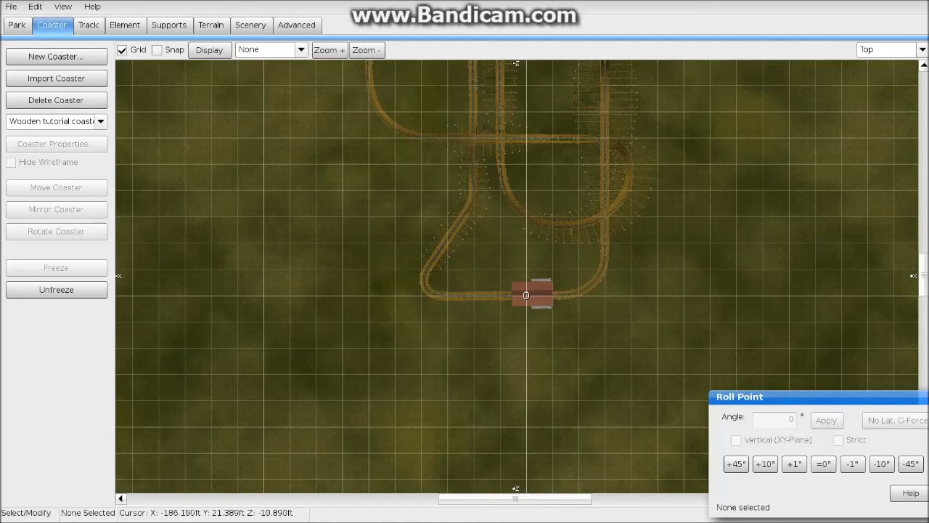
pyautogui.moveTo(371, 209); pyautogui.dragTo(308, 413, button='right')
pyautogui.moveTo(308, 249); pyautogui.dragTo(310, 123, button='right')
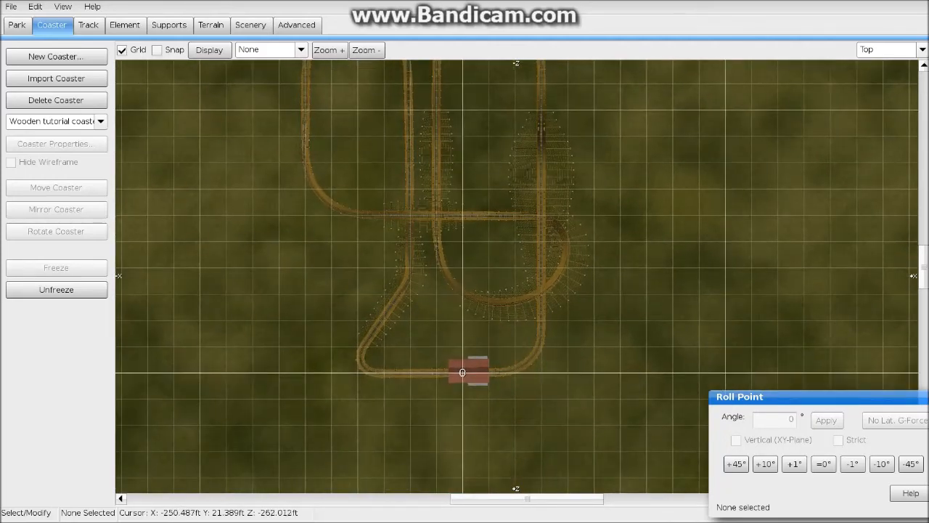
# Leave the editor, saving the project changes, and start playing the park
pyautogui.click(11, 6)
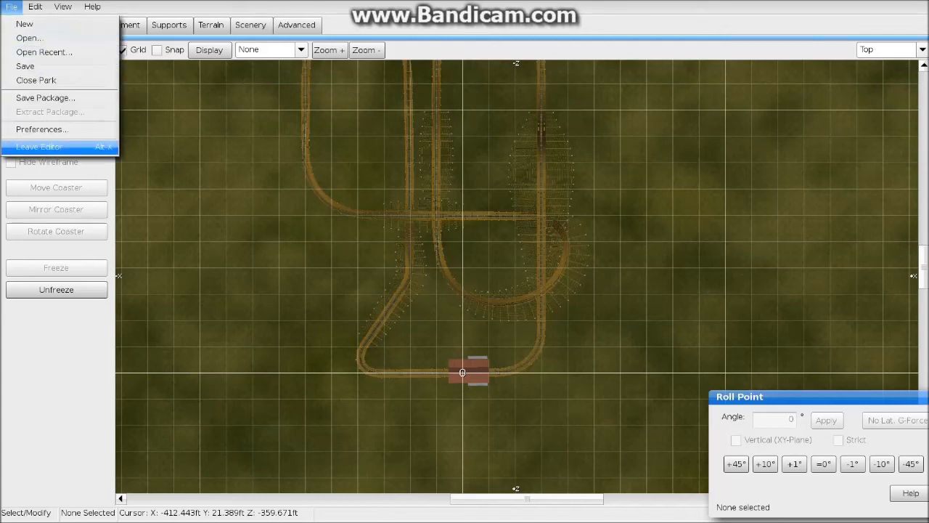
pyautogui.click(39, 146)
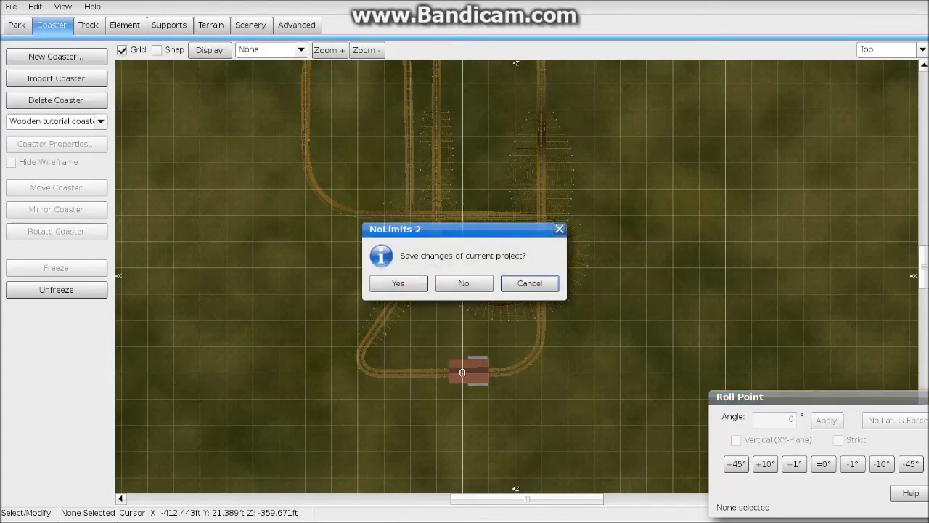
pyautogui.click(397, 283)
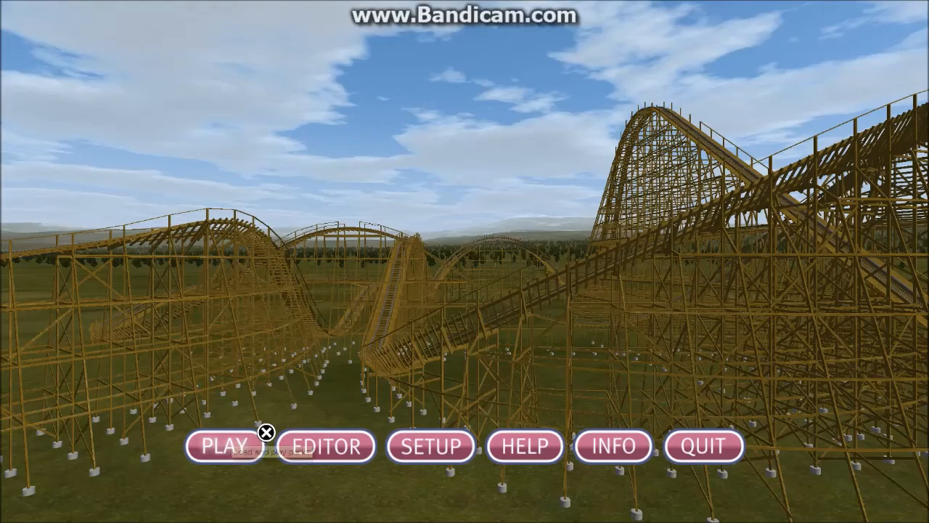
pyautogui.click(265, 432)
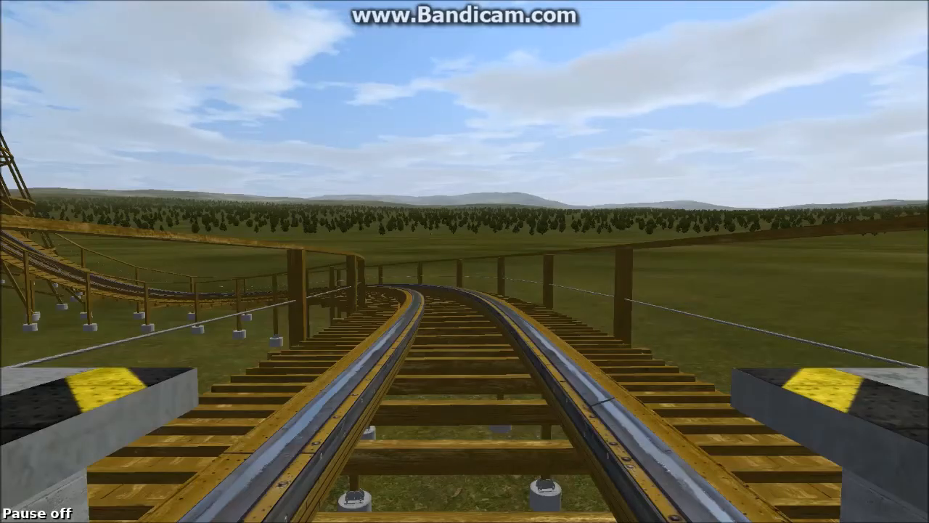